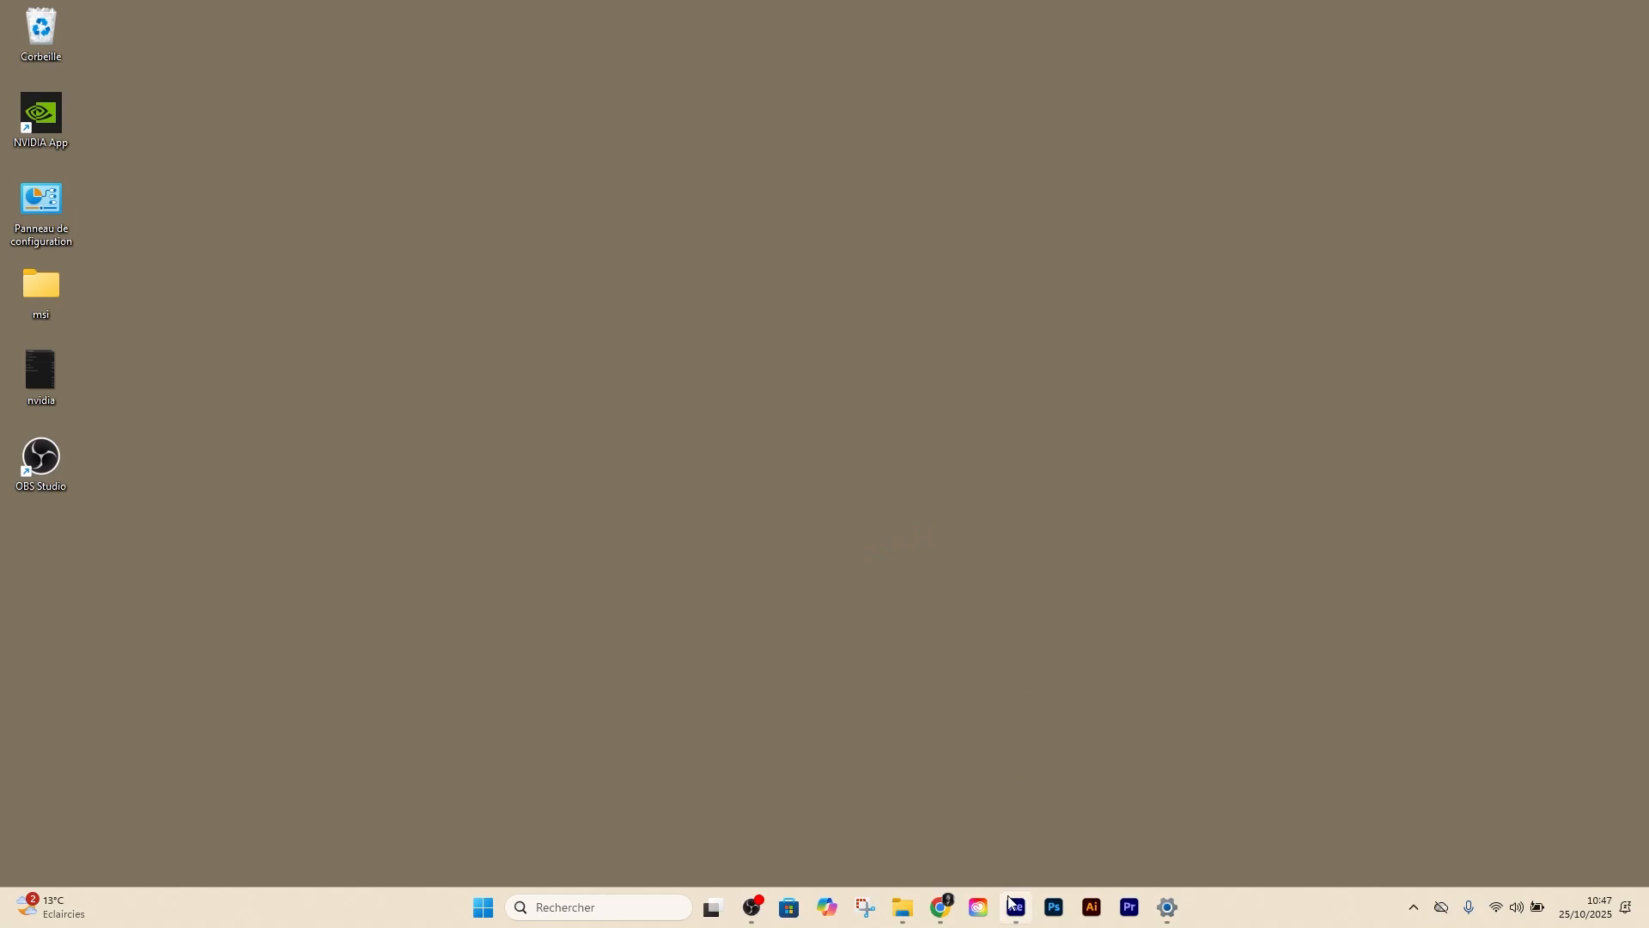
# Switch to After Effects, adjust the Projet panel's width and widen the column holding the Propriétés panel
pyautogui.moveTo(1012, 922)
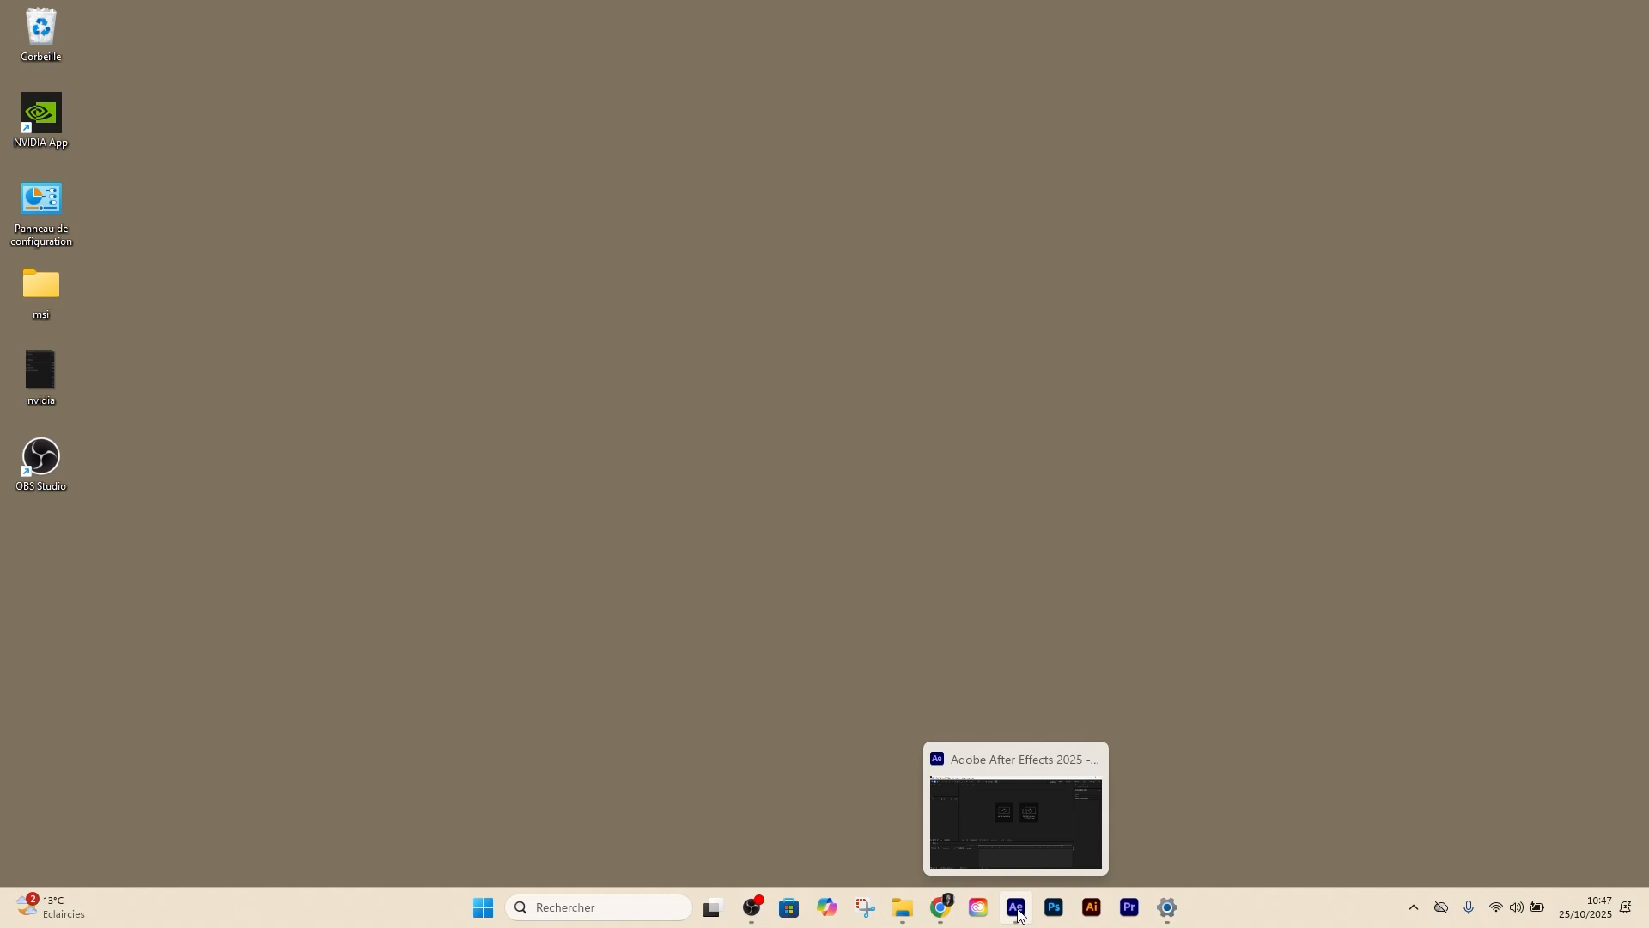
pyautogui.click(1016, 909)
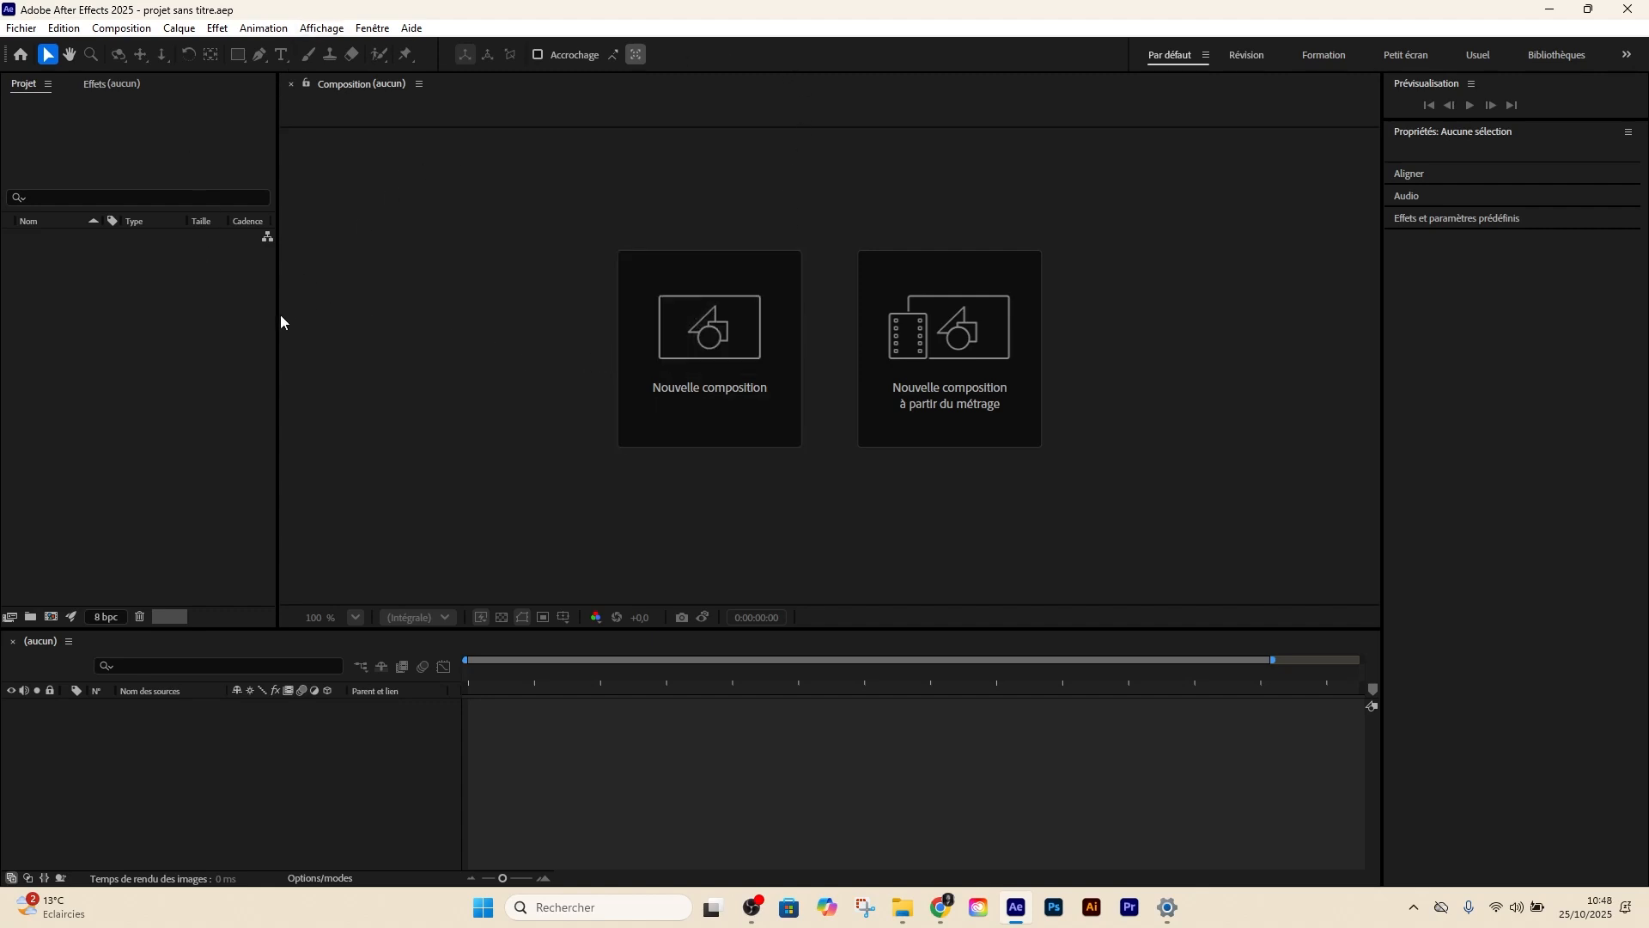
pyautogui.moveTo(276, 312); pyautogui.dragTo(243, 321)
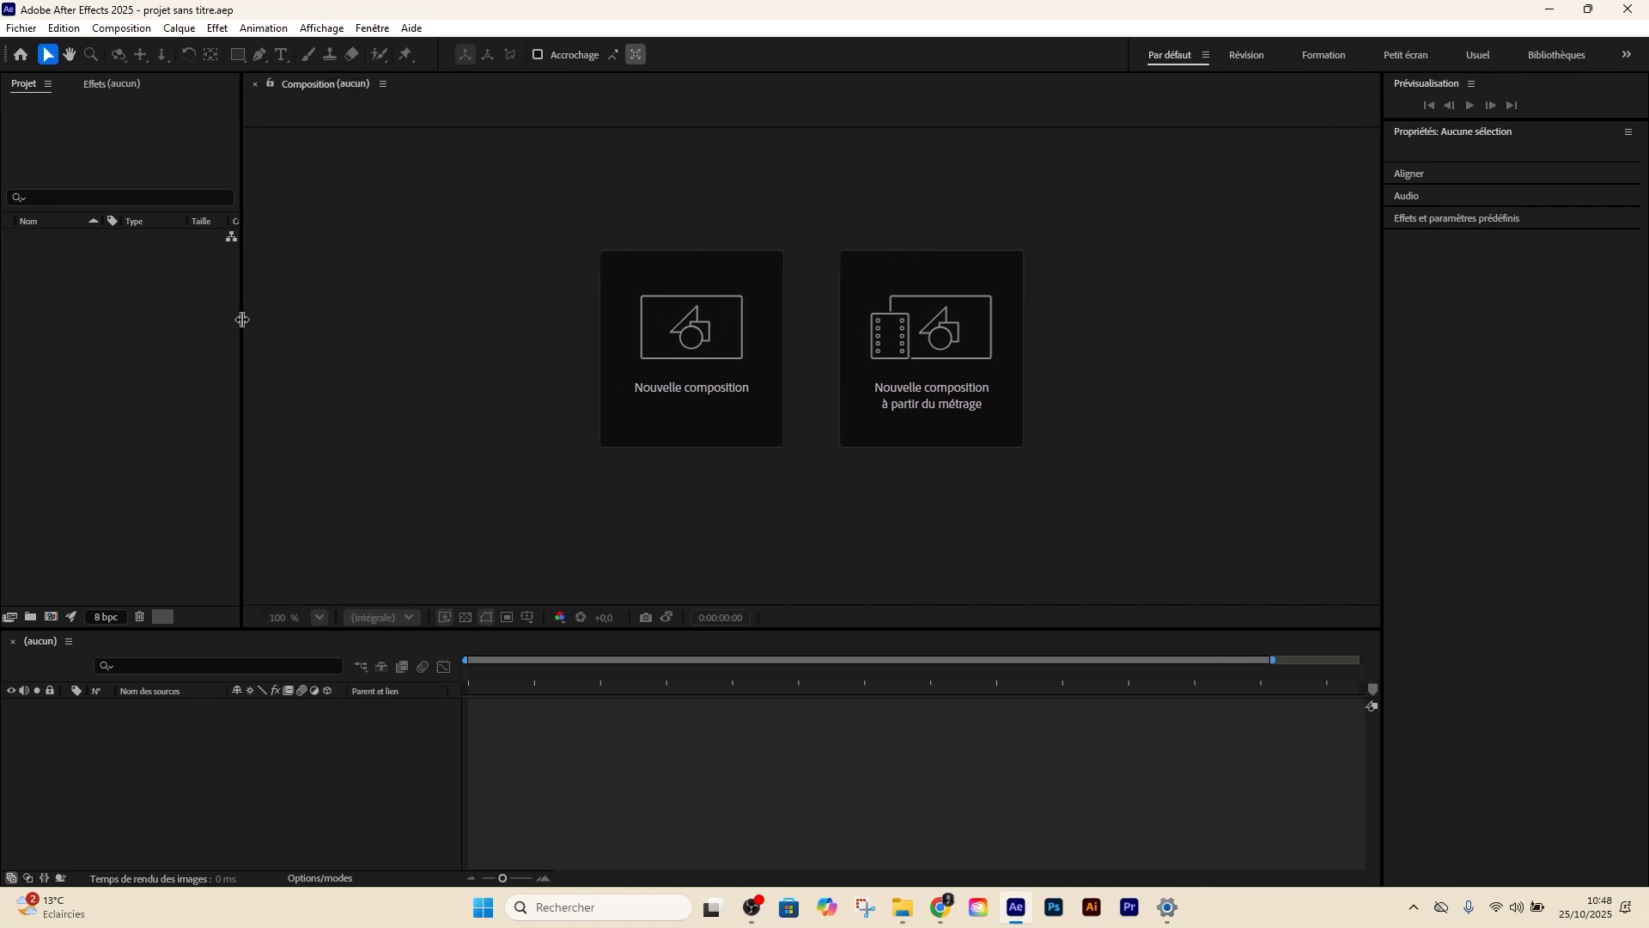
pyautogui.click(1629, 57)
pyautogui.click(1629, 57)
pyautogui.moveTo(1380, 224)
pyautogui.mouseDown()
pyautogui.moveTo(1296, 225)
pyautogui.moveTo(1349, 226)
pyautogui.mouseUp()
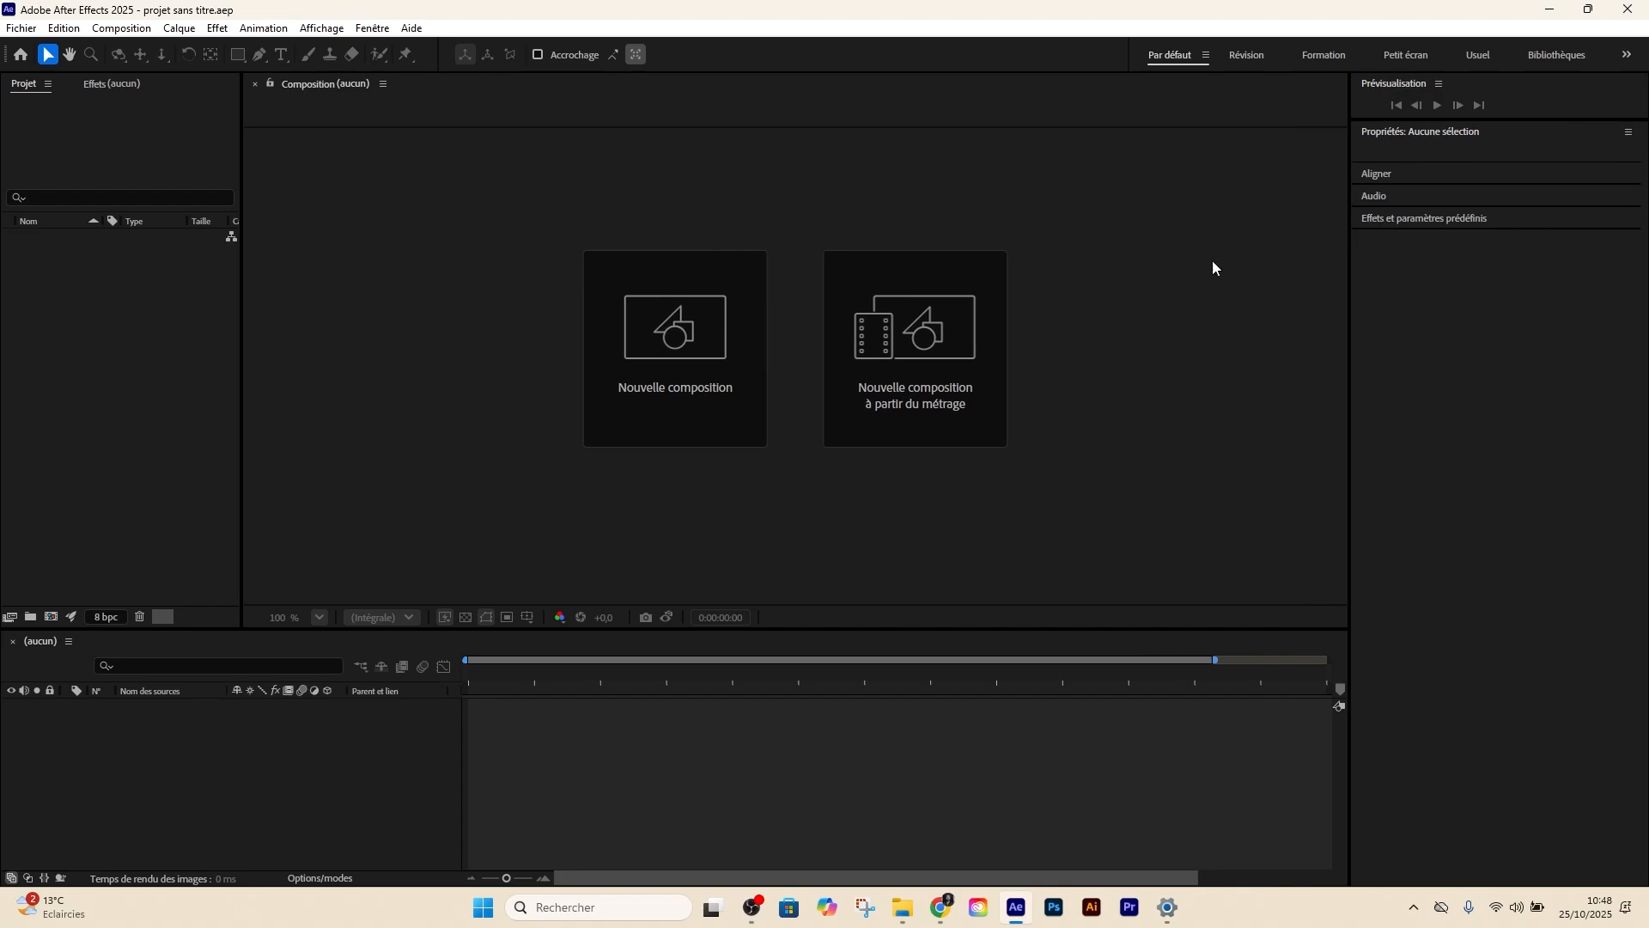
pyautogui.moveTo(241, 331); pyautogui.dragTo(288, 328)
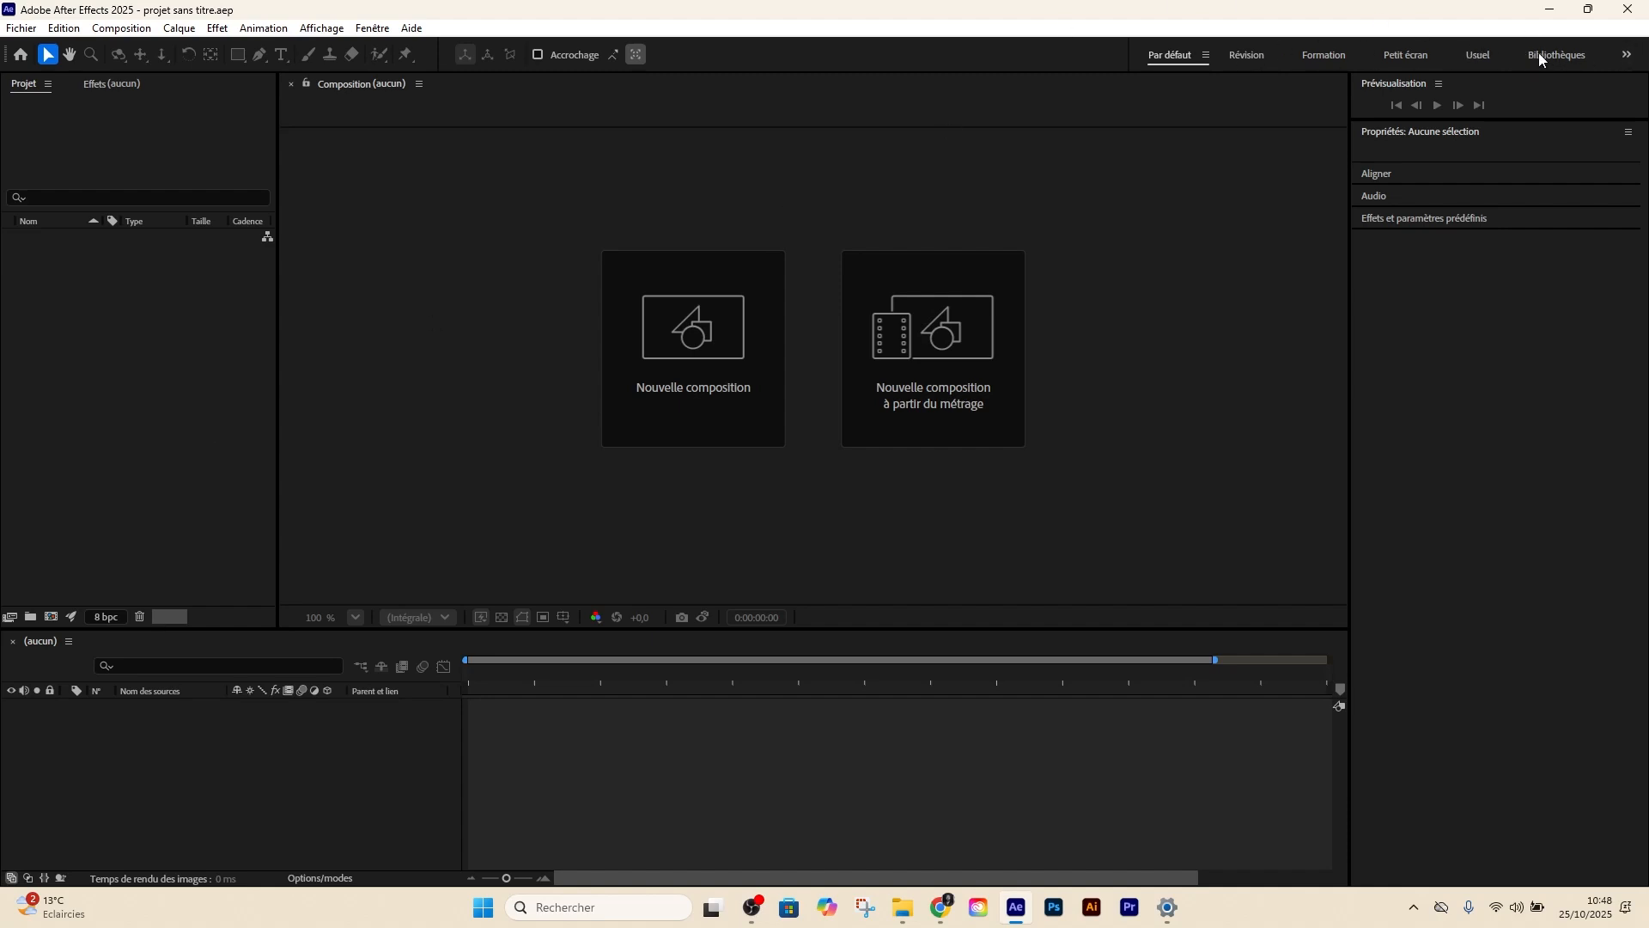
# Change the workspace to Tous les panneaux and allow Adobe CEP HTML Engine to access the location
pyautogui.click(1626, 55)
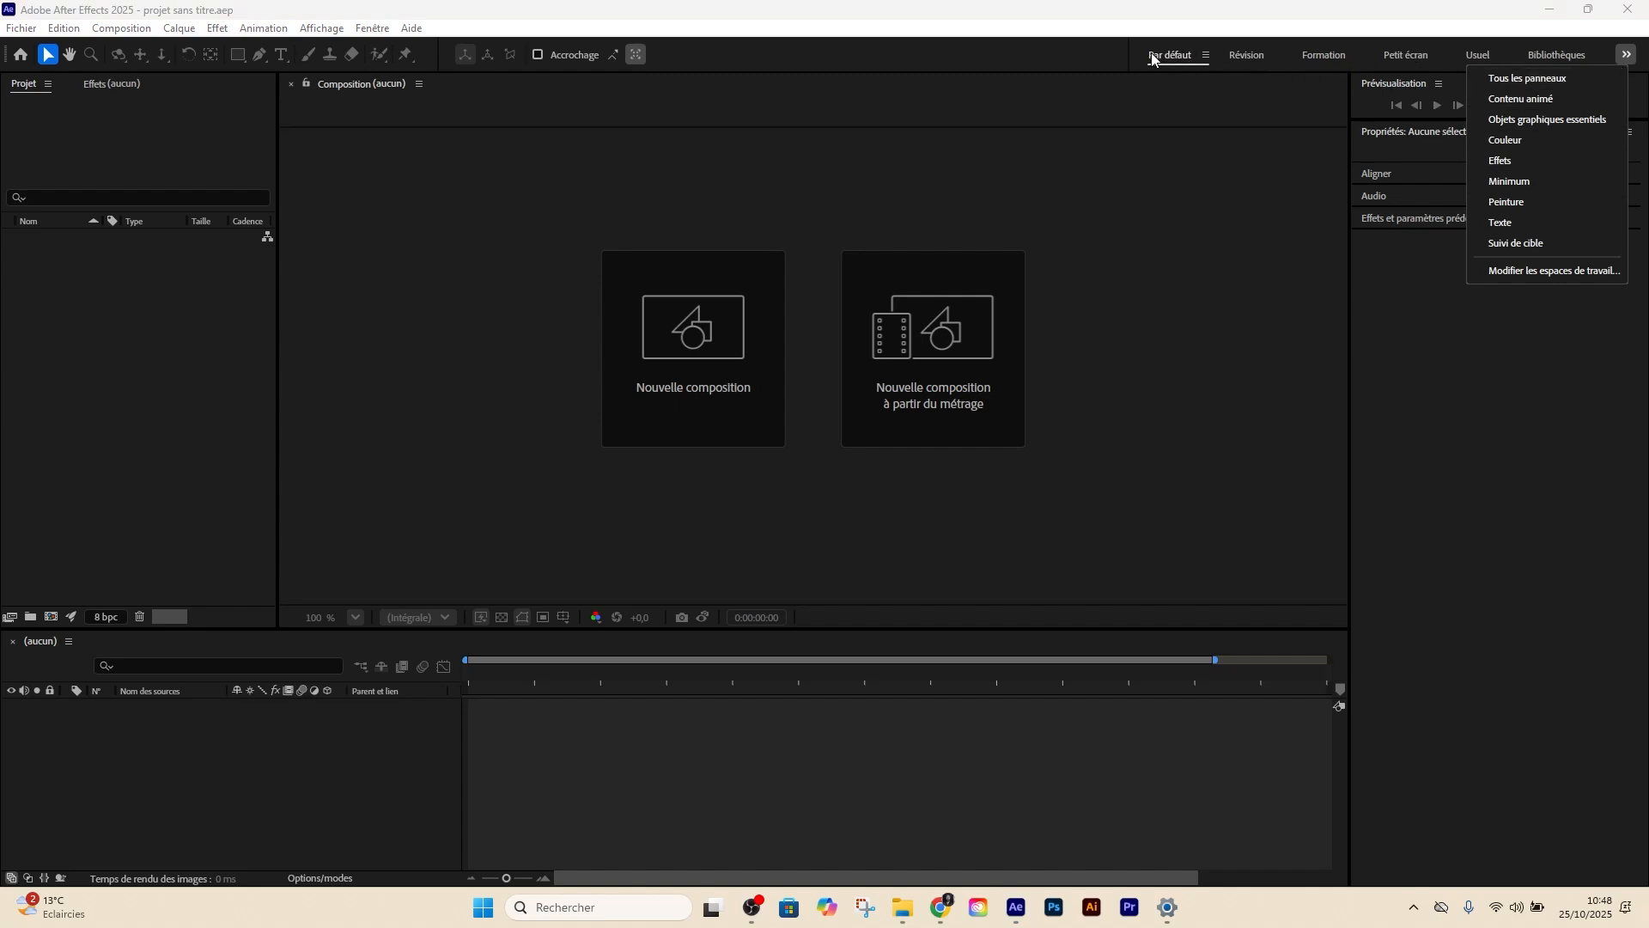
pyautogui.click(1630, 55)
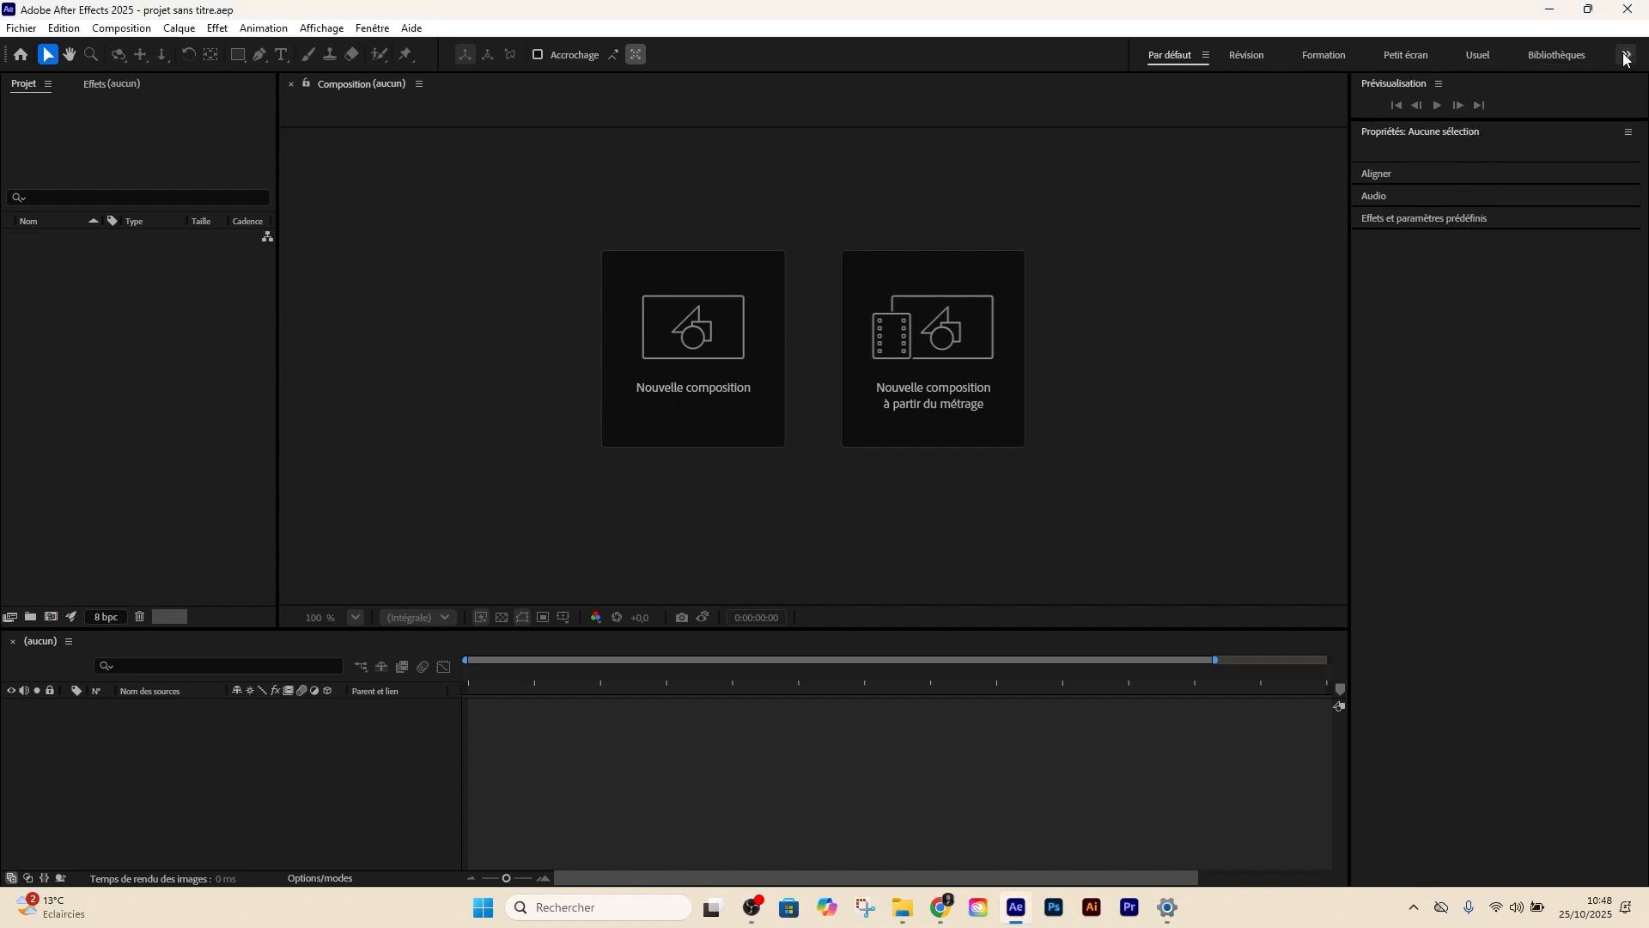
pyautogui.click(1627, 57)
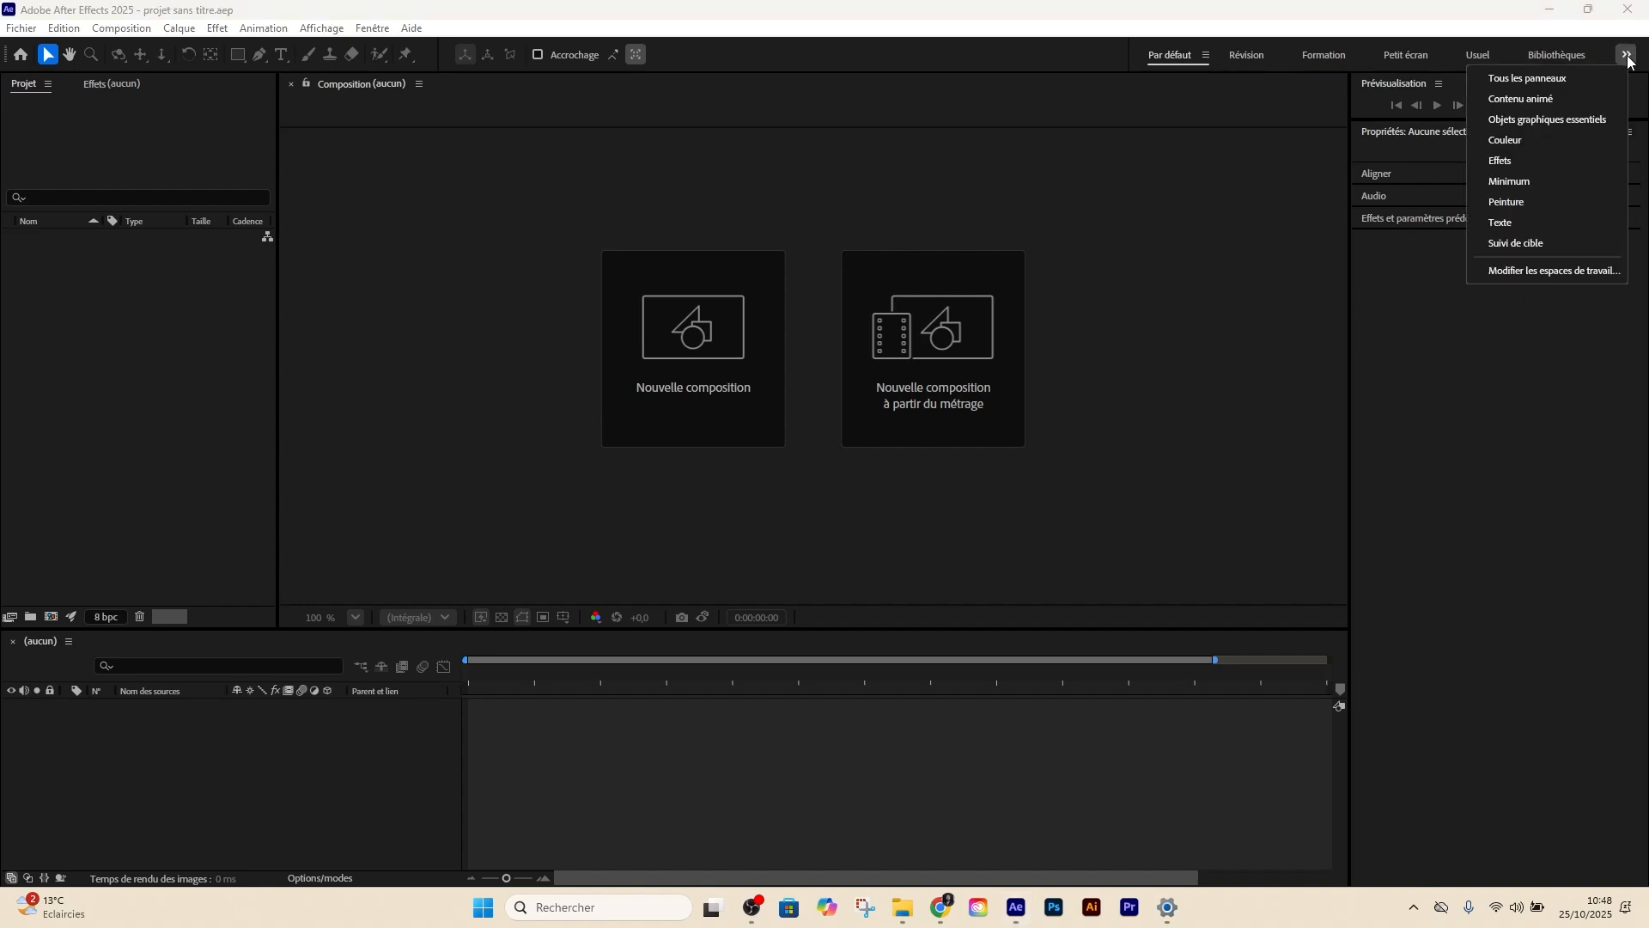
pyautogui.click(1538, 83)
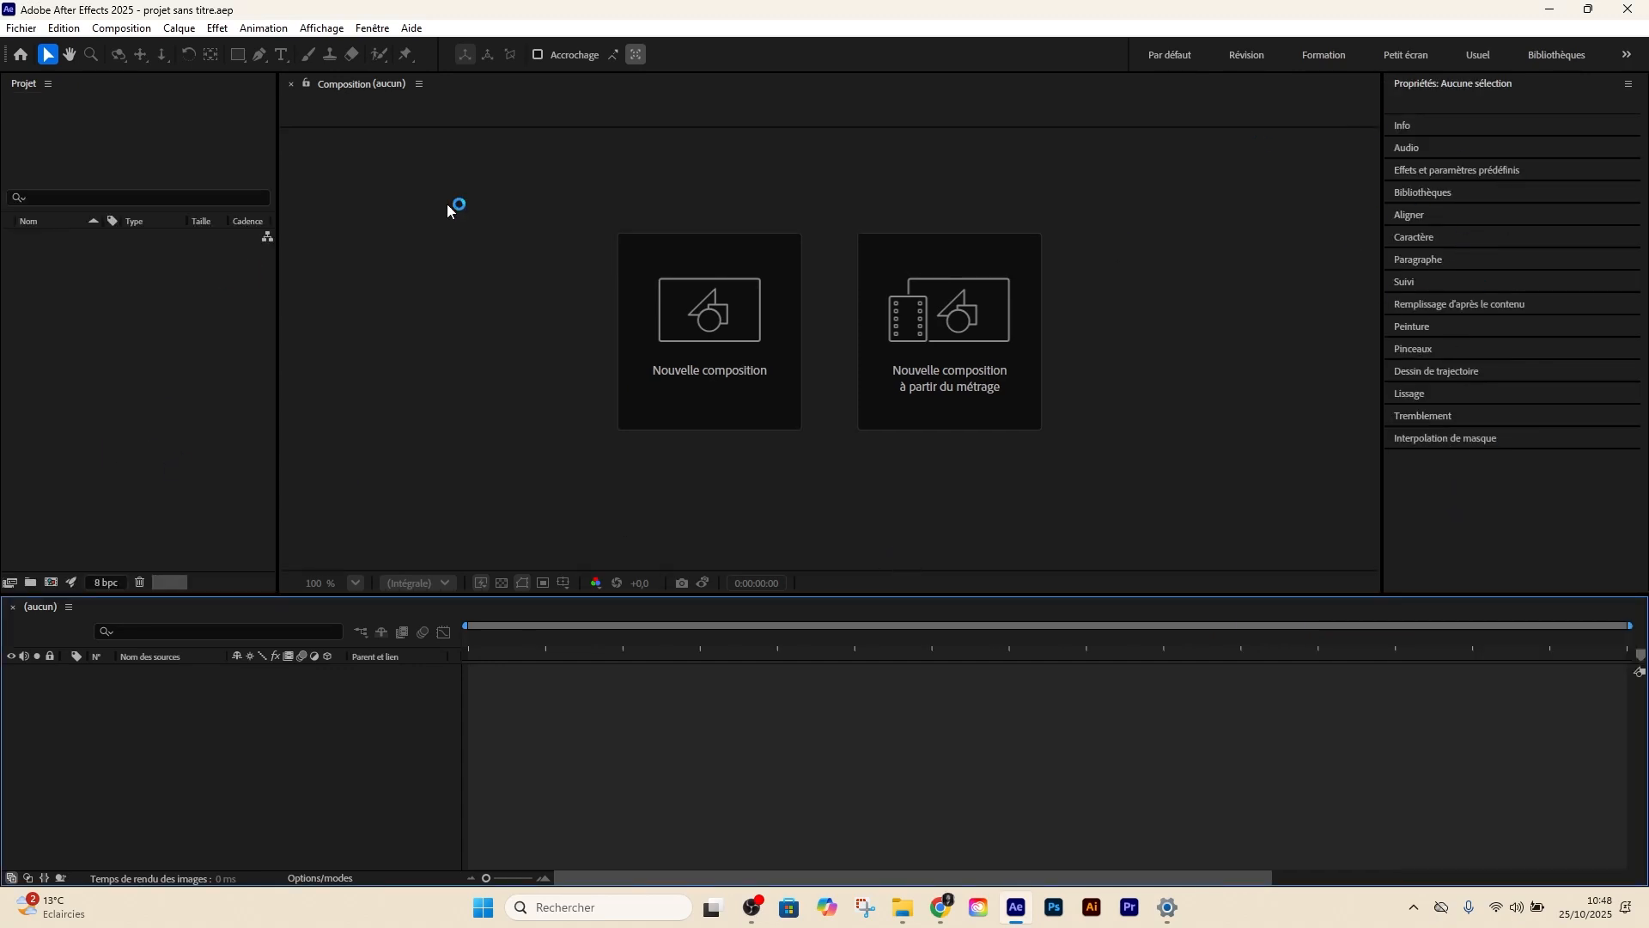
pyautogui.click(1626, 55)
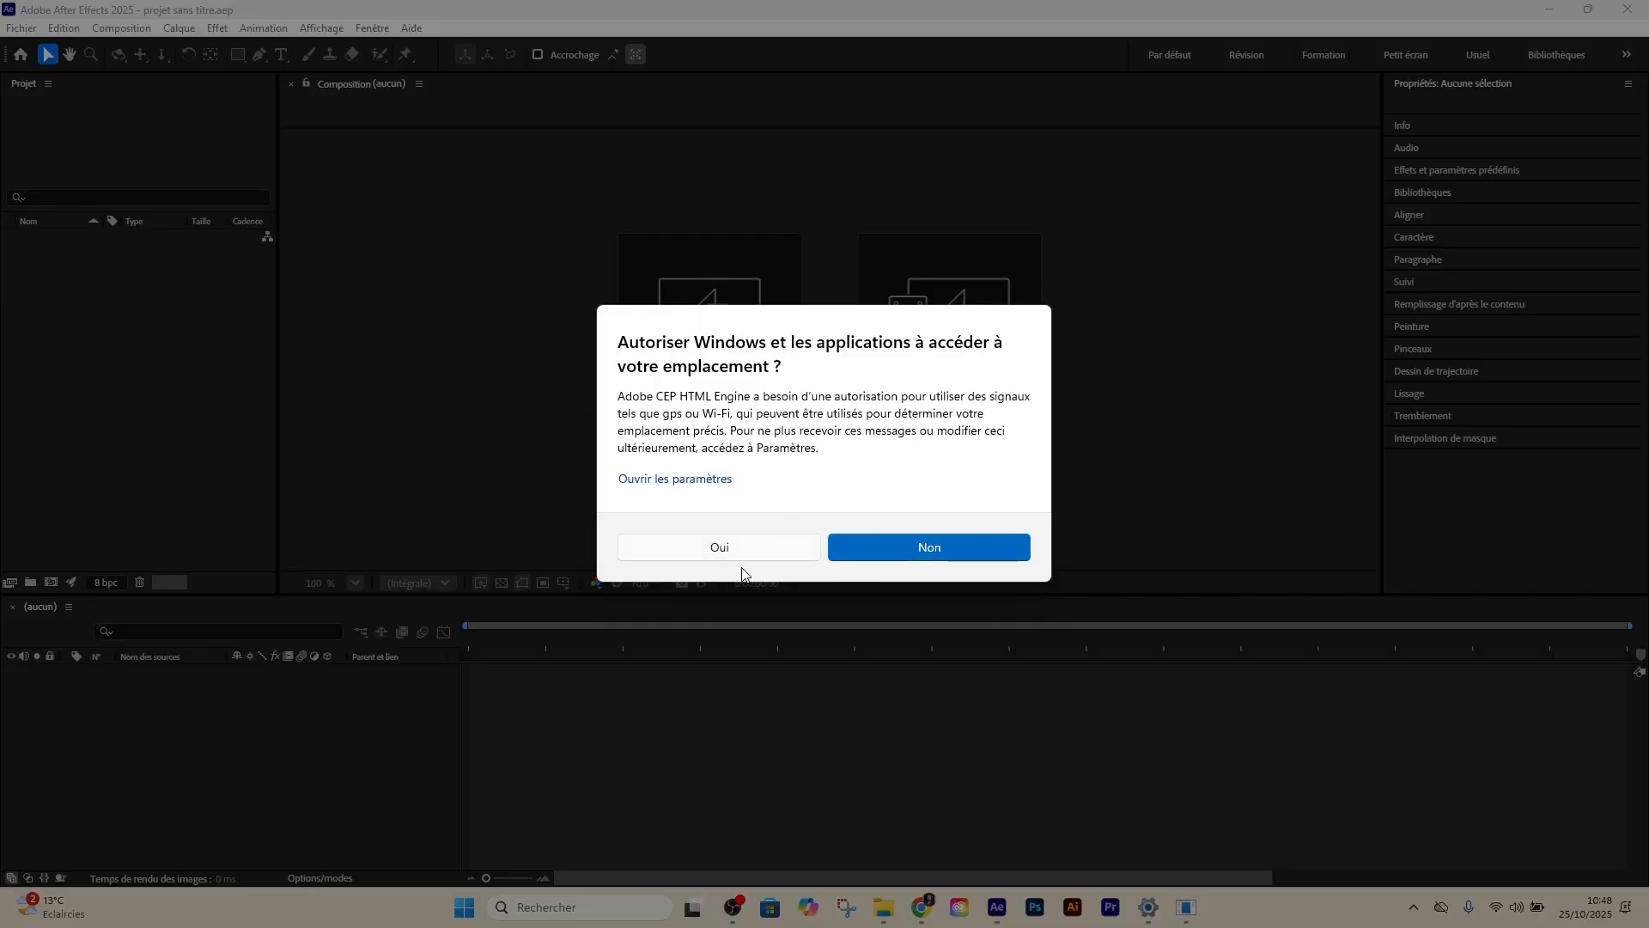
pyautogui.click(759, 550)
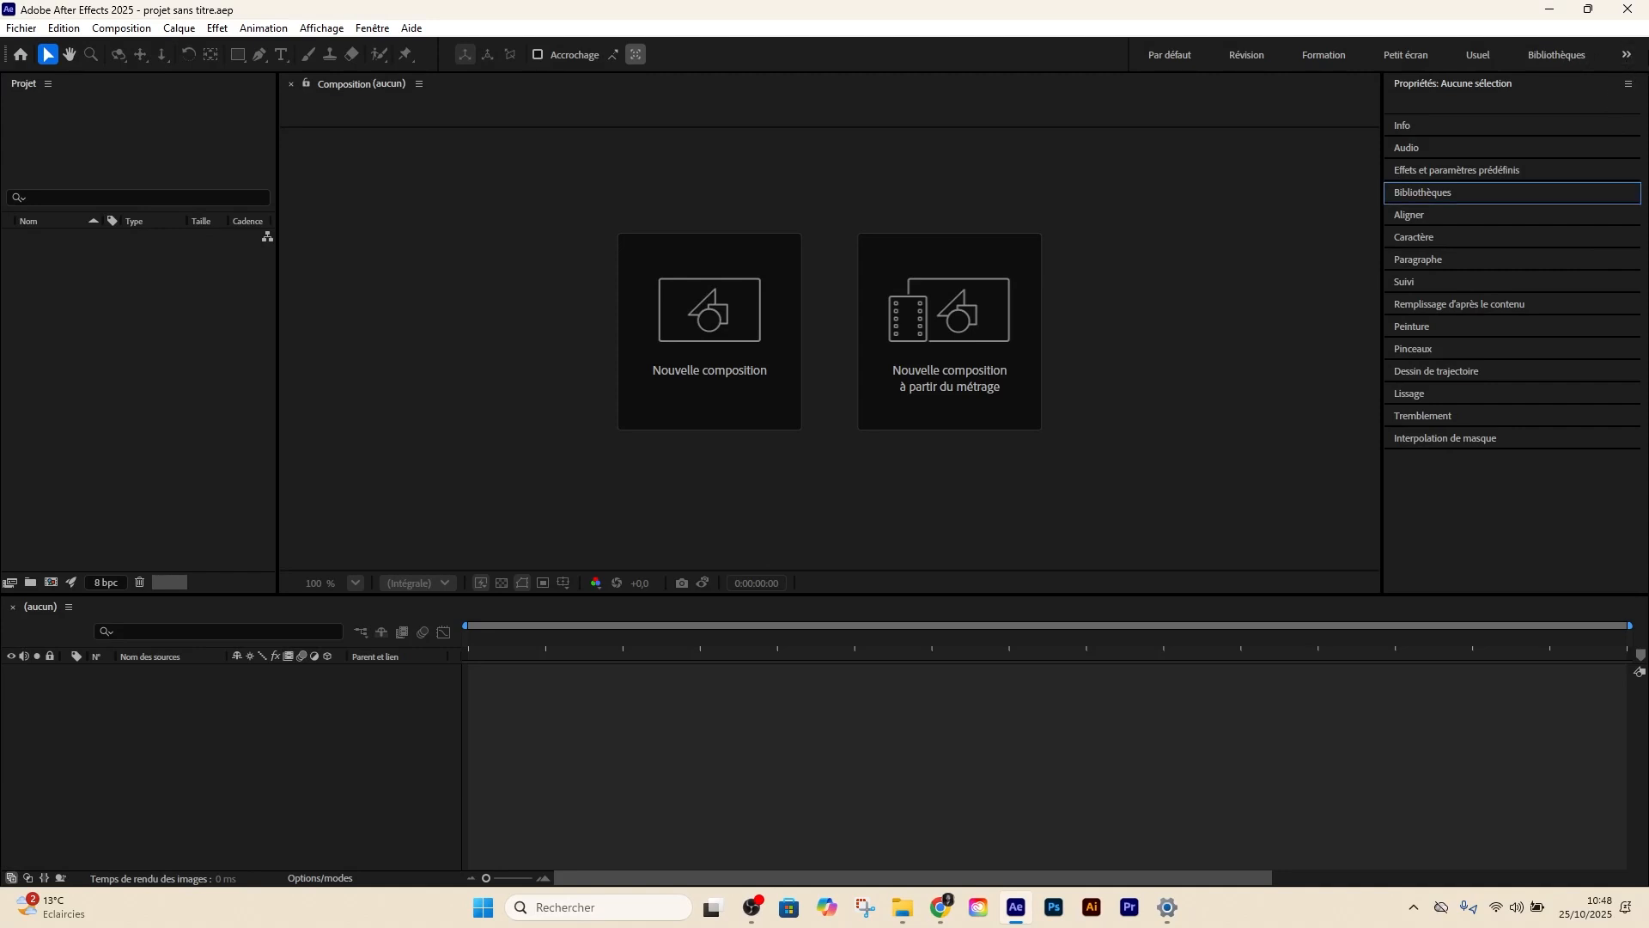
# Try the Peinture workspace with a narrower Composition panel and wider Peinture panel, and return to Tous les panneaux
pyautogui.click(1628, 57)
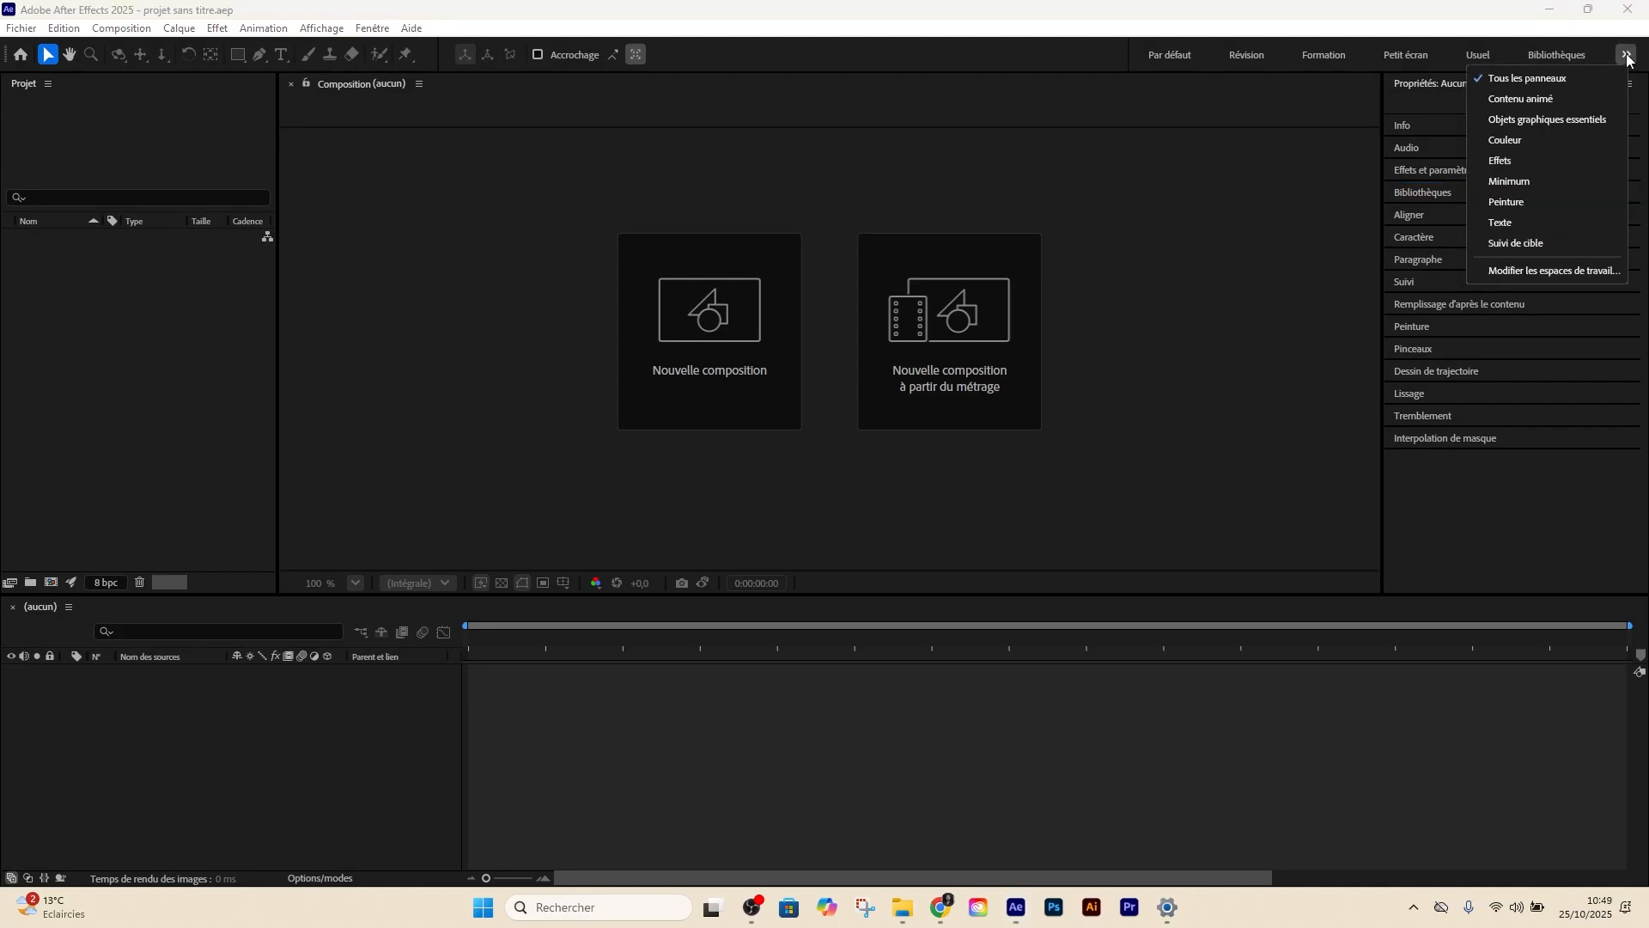
pyautogui.click(1541, 199)
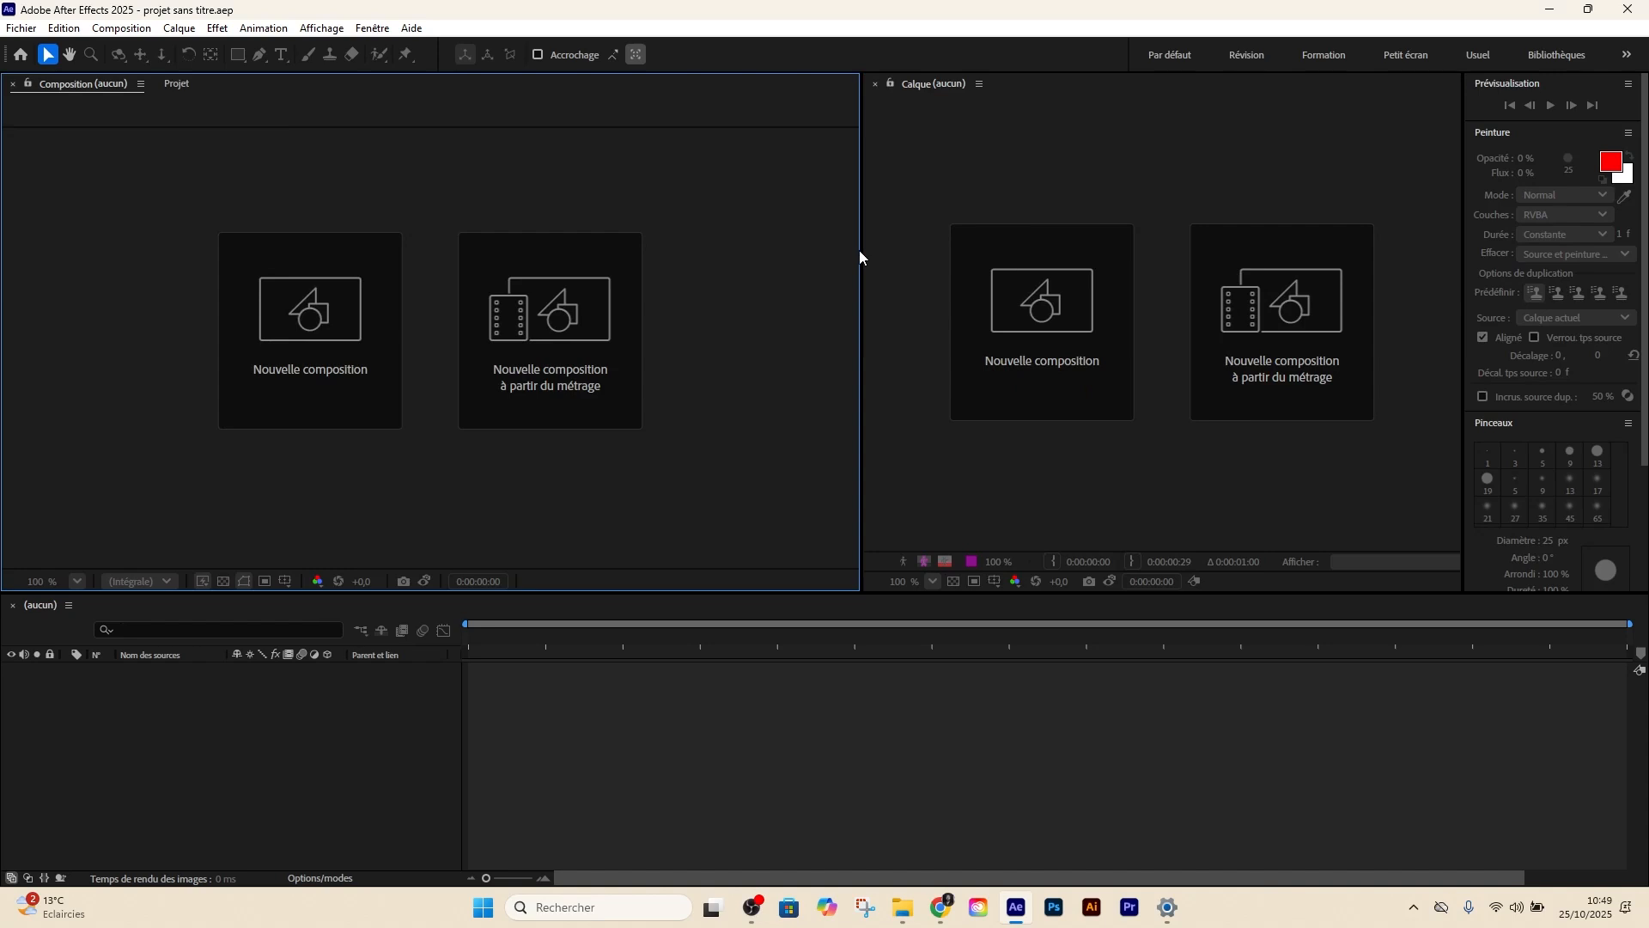
pyautogui.moveTo(859, 254); pyautogui.dragTo(600, 276)
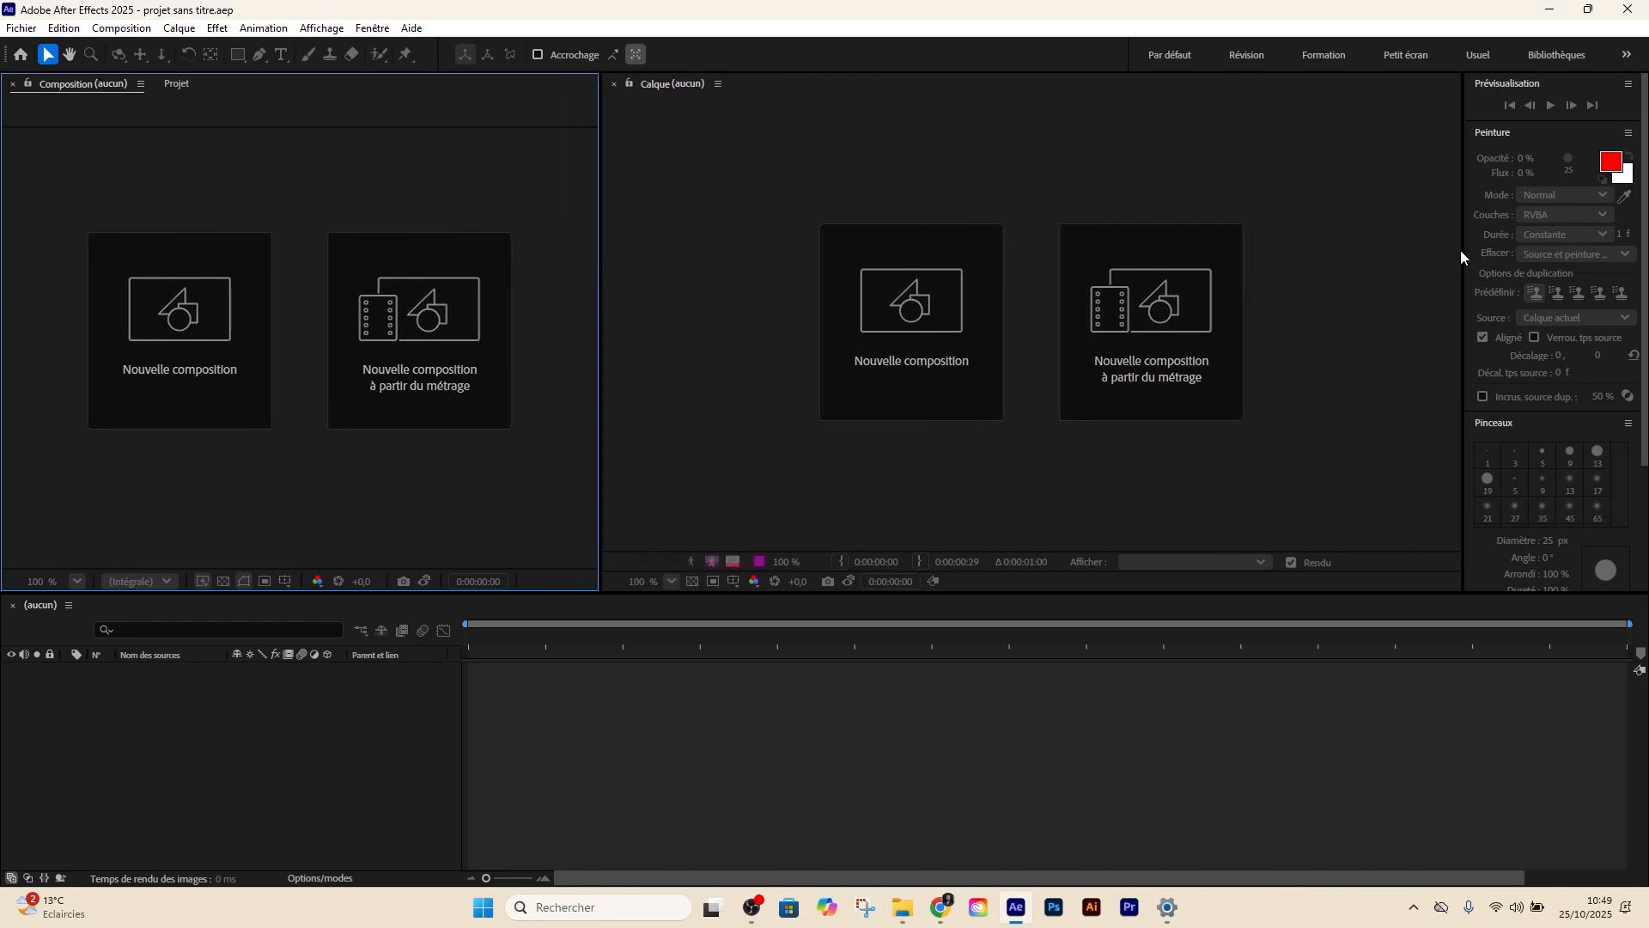
pyautogui.moveTo(1462, 250); pyautogui.dragTo(1372, 252)
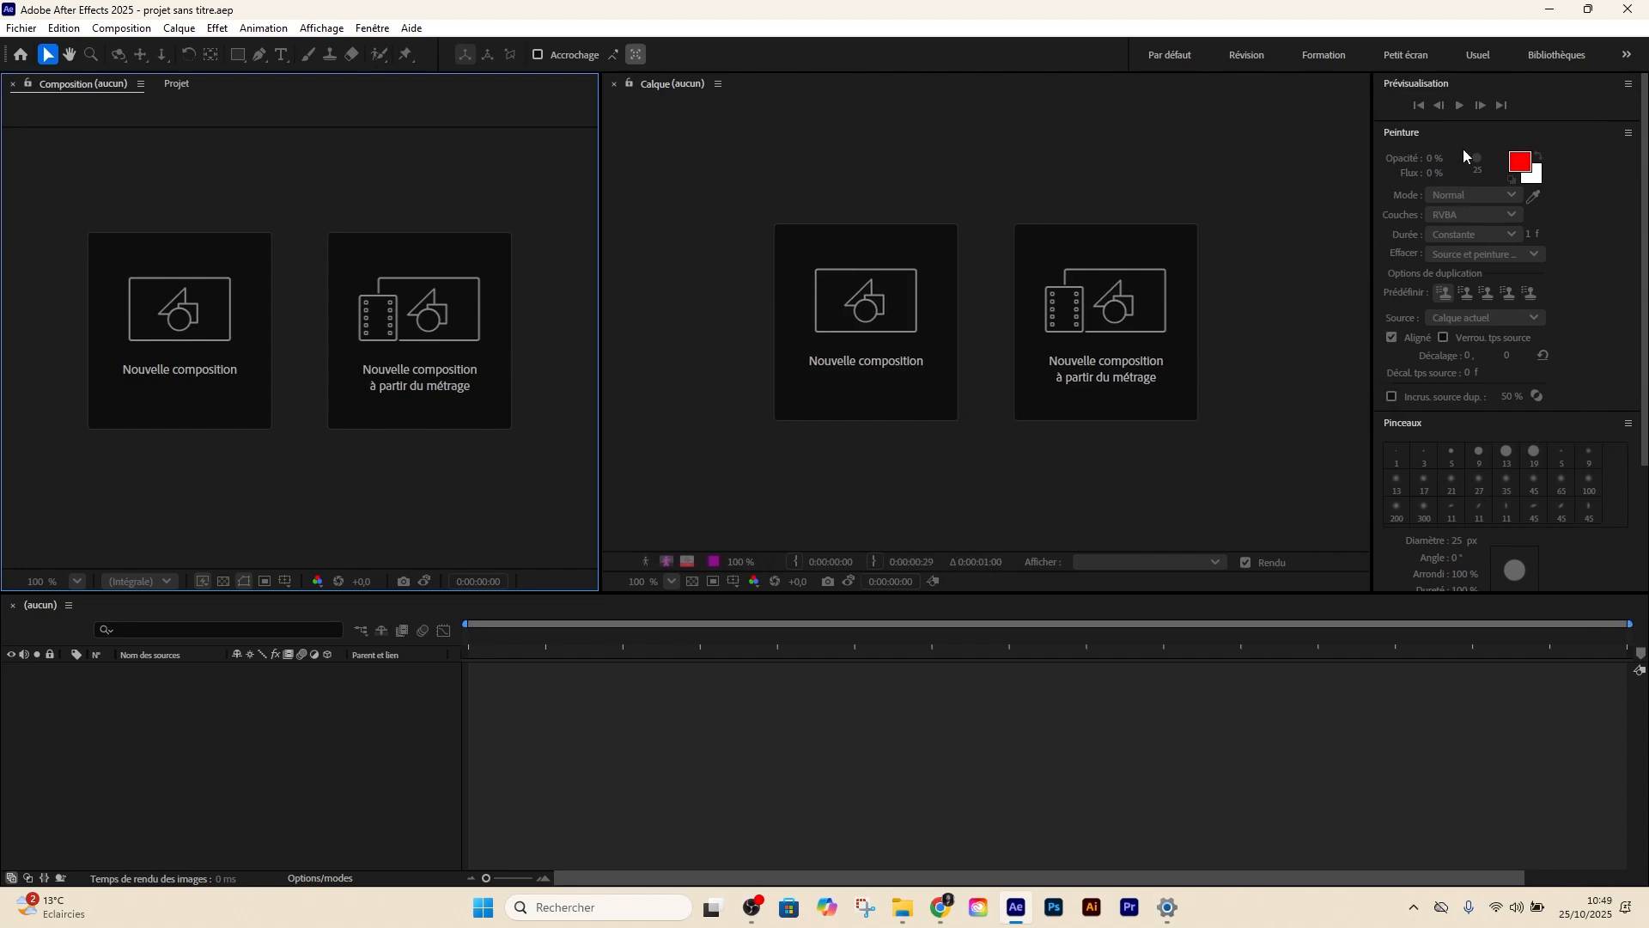
pyautogui.click(1626, 54)
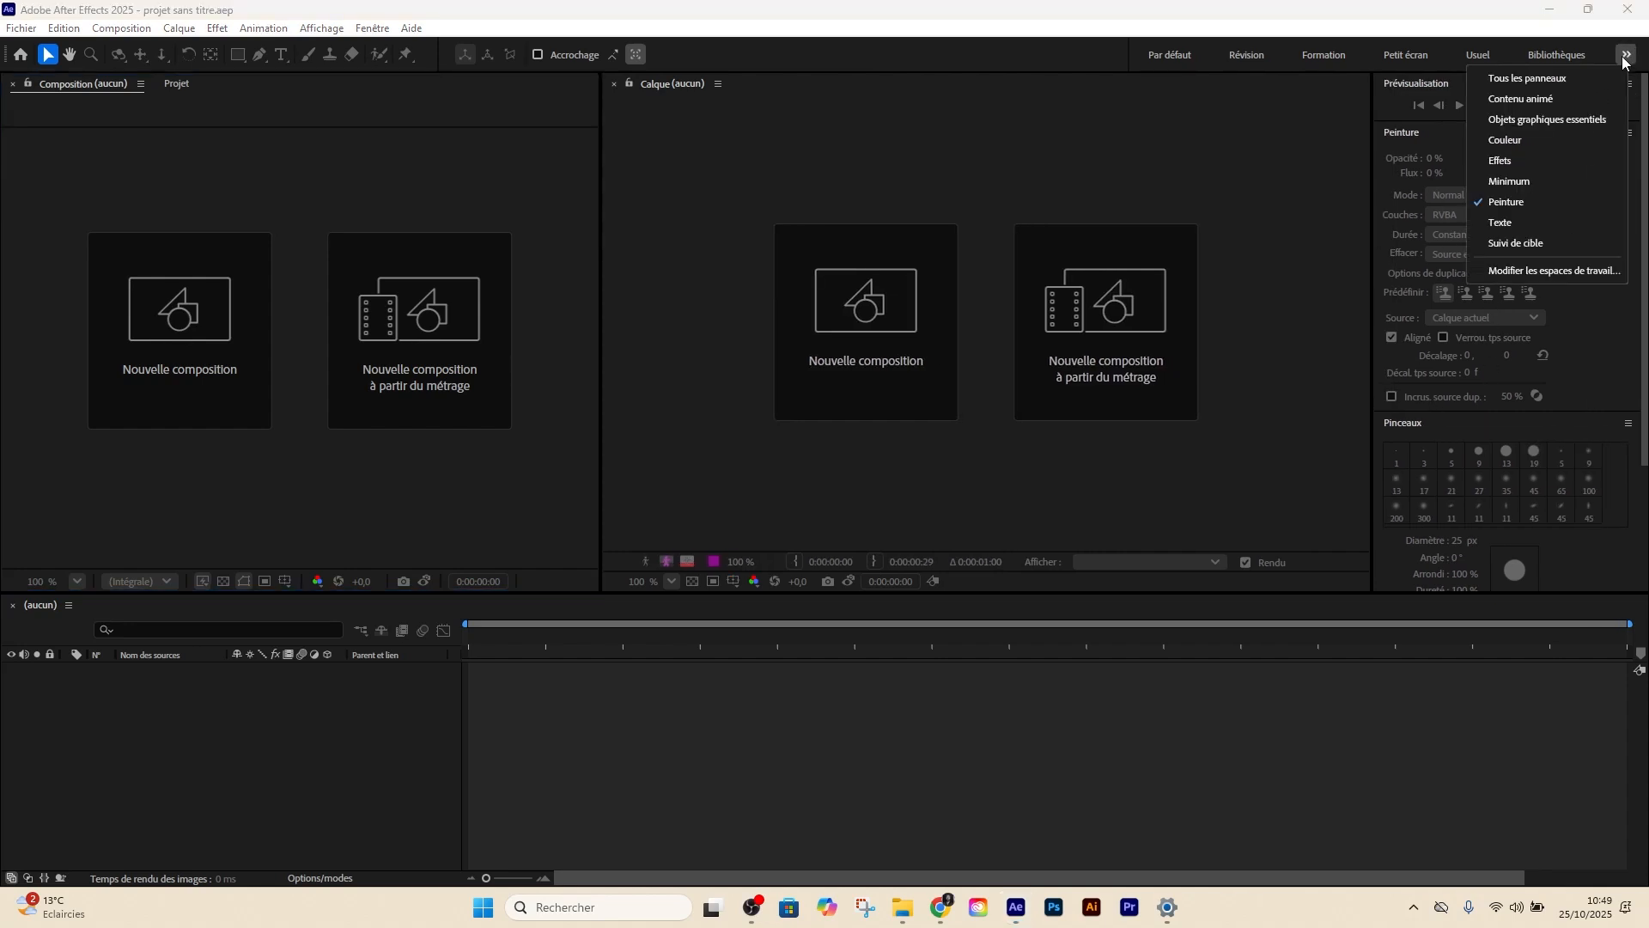
pyautogui.click(1523, 85)
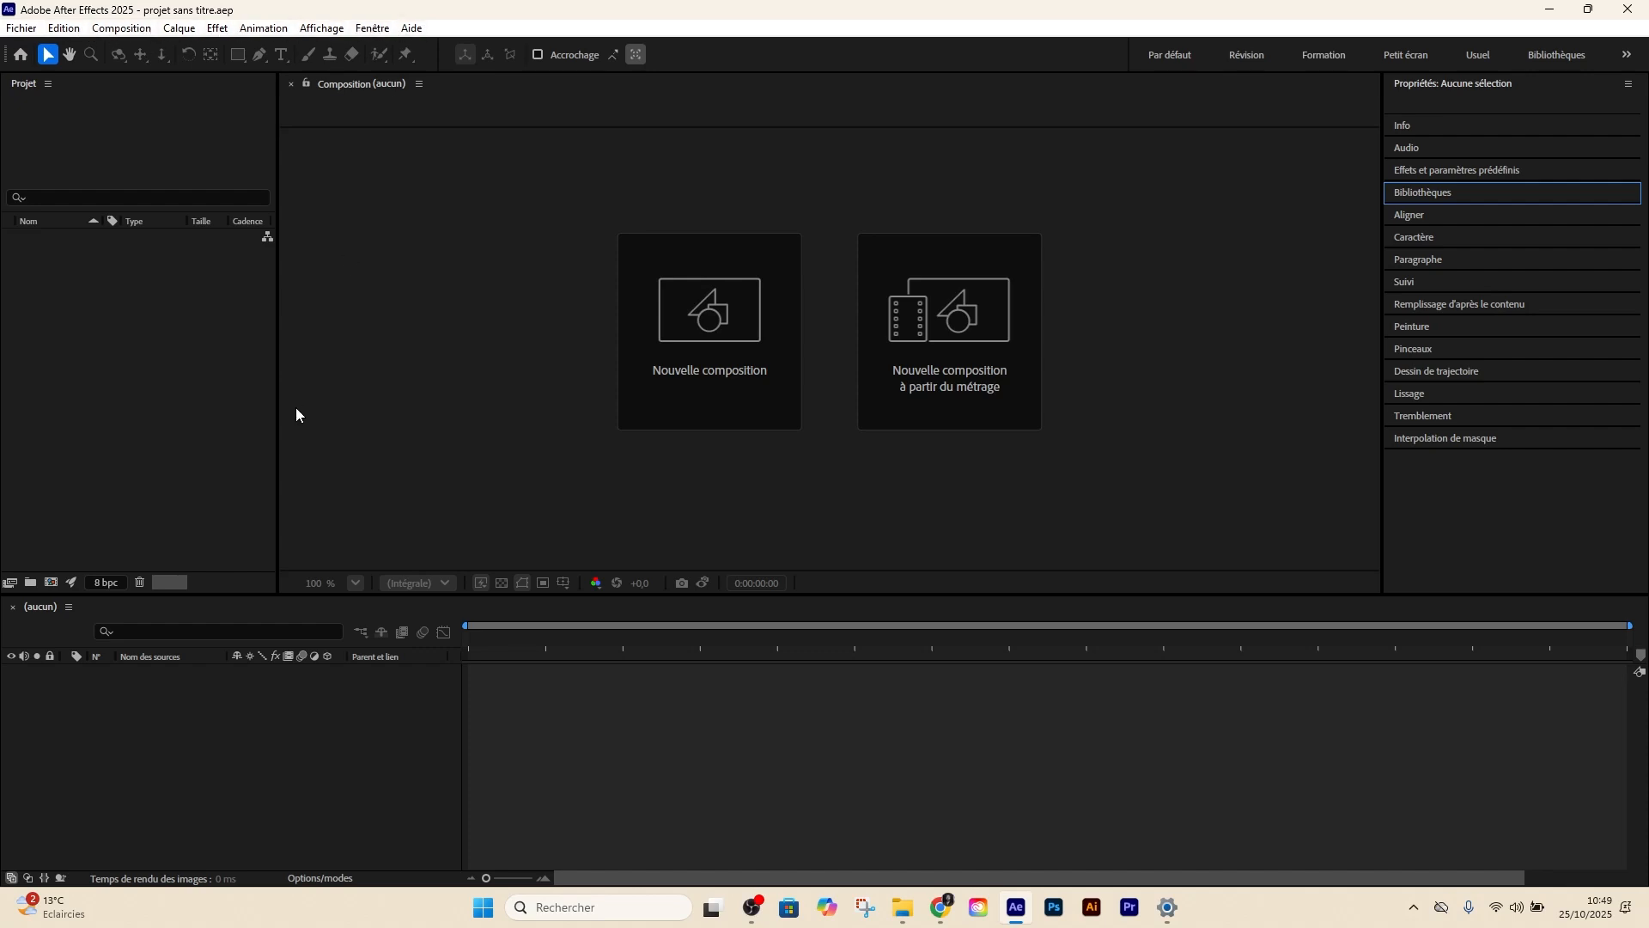
# Activate the Projet, Composition and timeline panels one after another
pyautogui.click(116, 410)
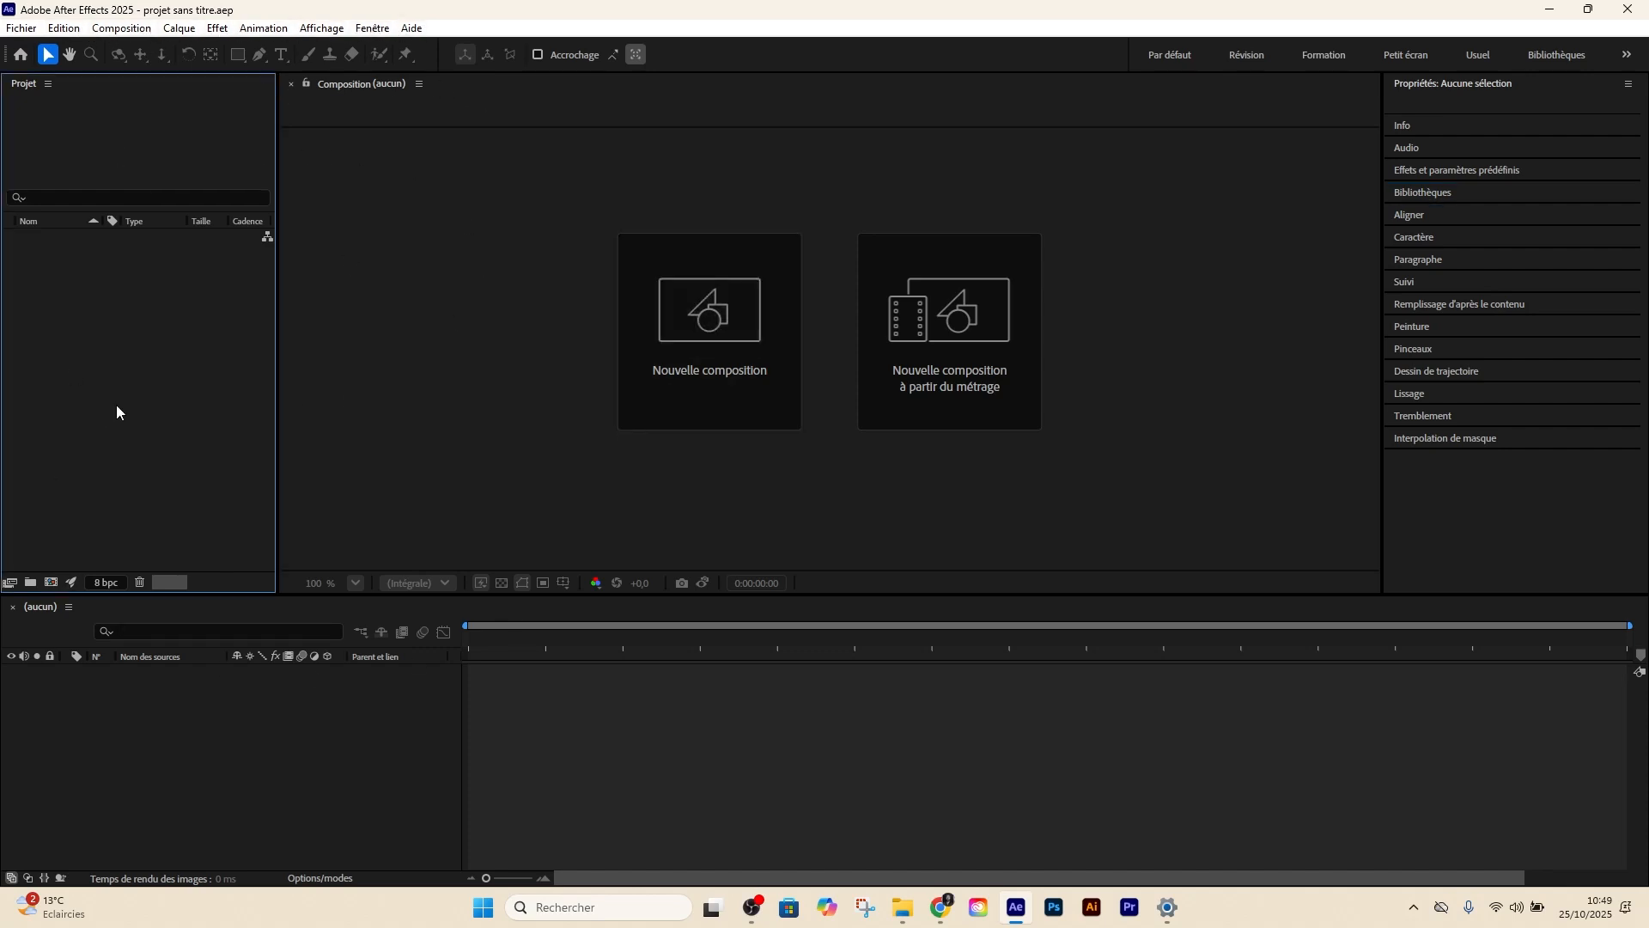
pyautogui.click(466, 182)
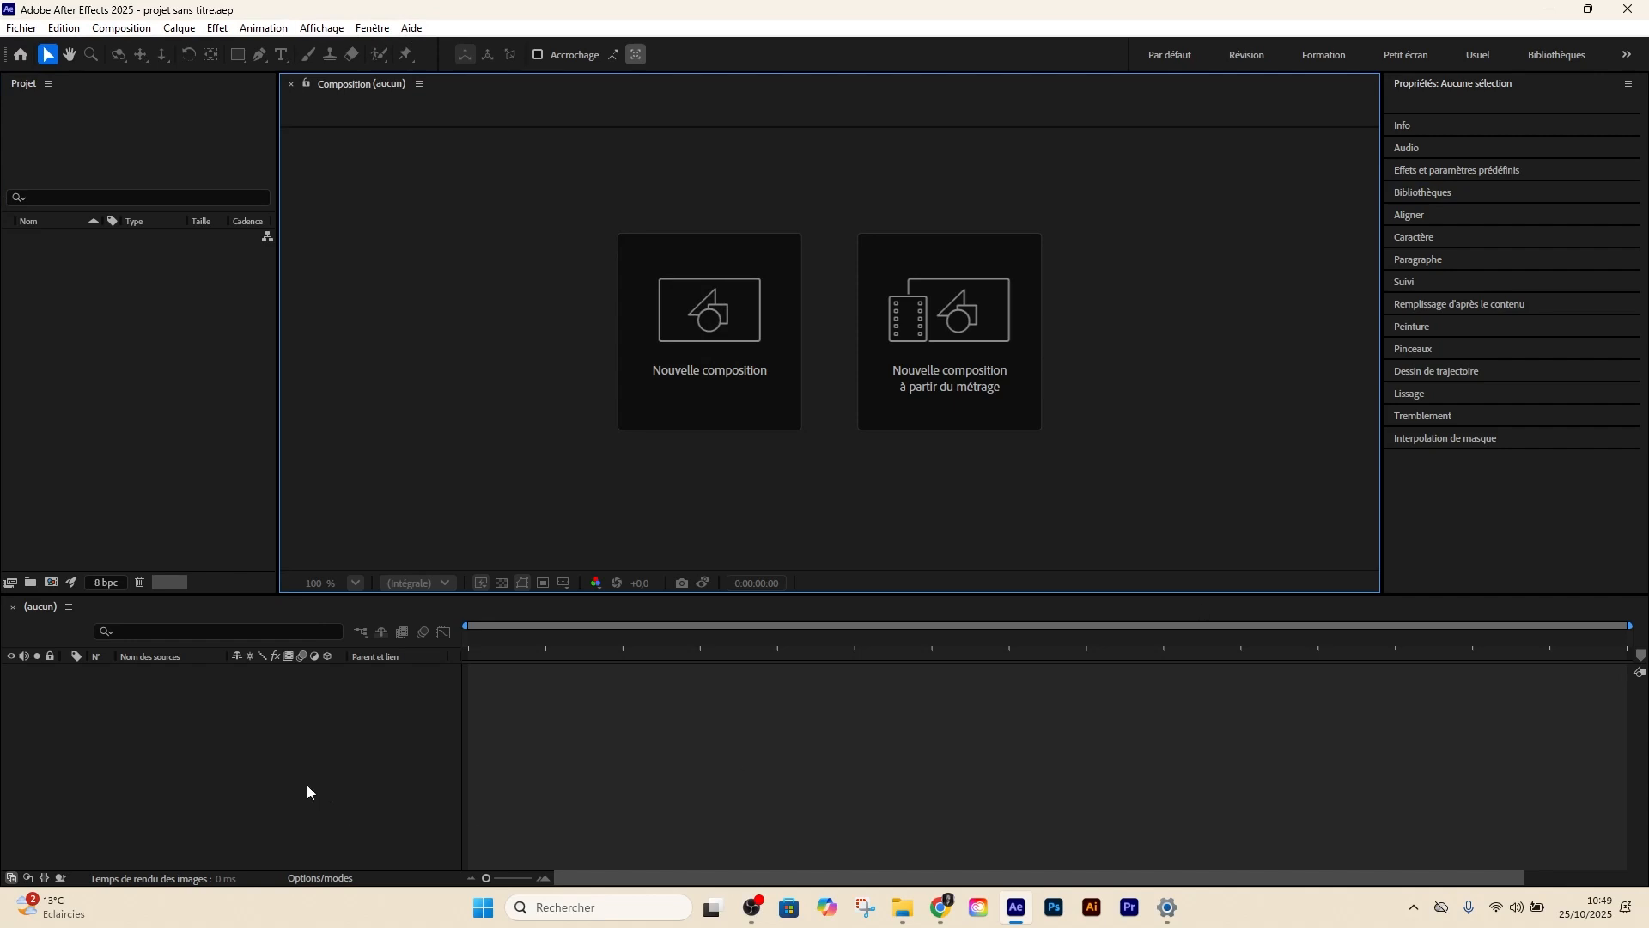
pyautogui.click(284, 774)
pyautogui.click(147, 427)
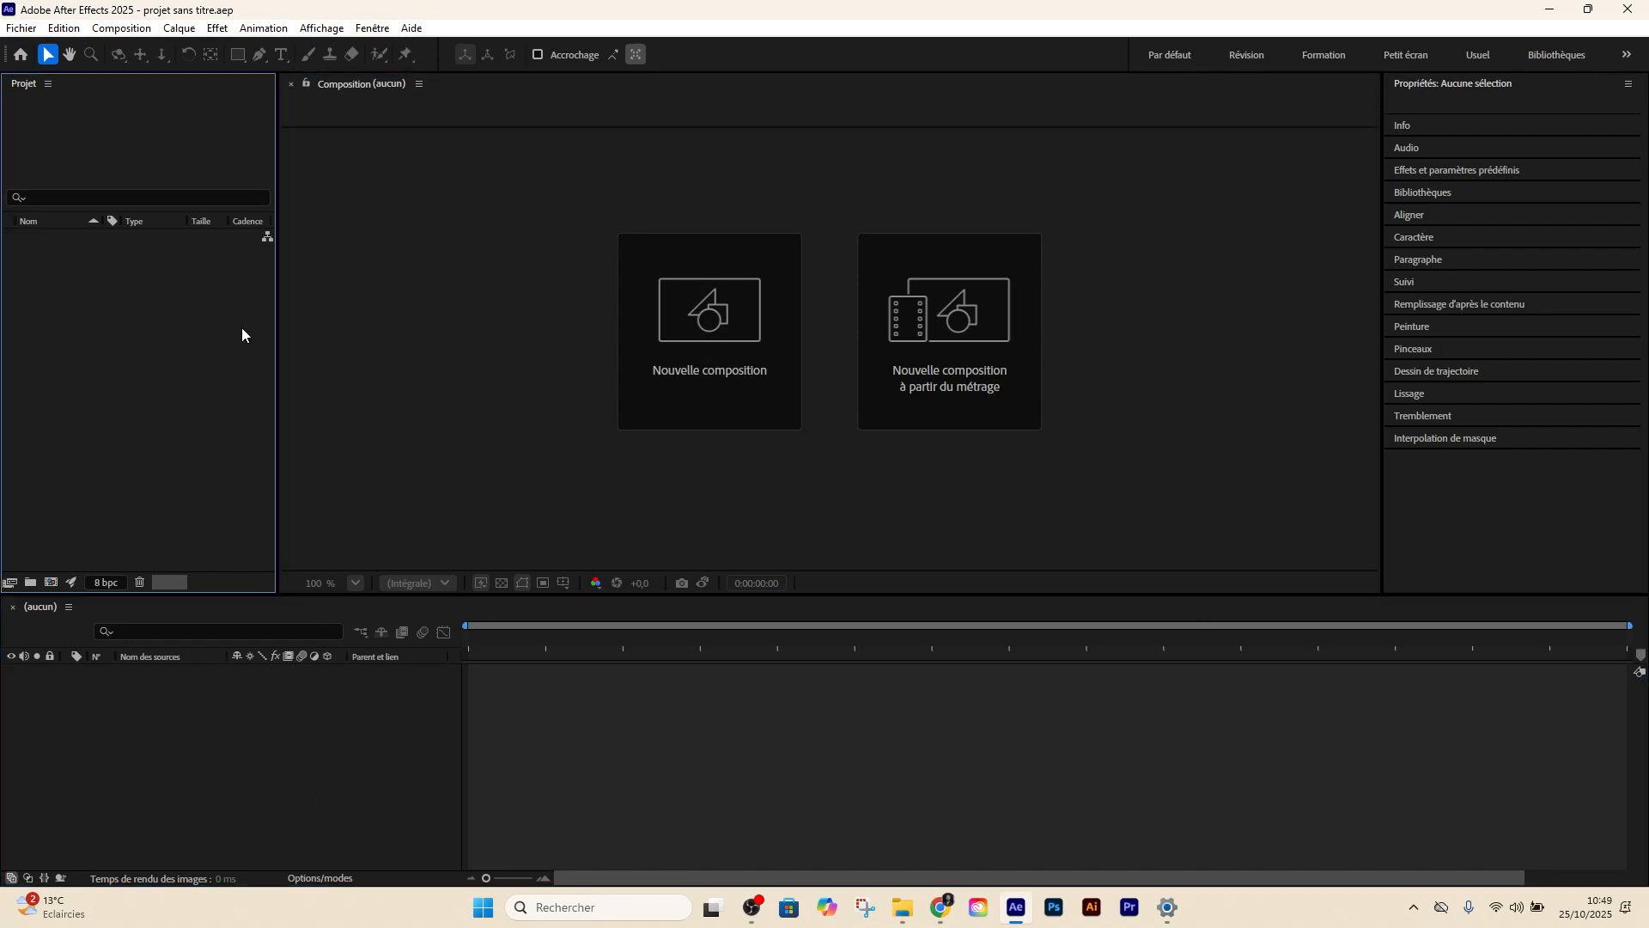
pyautogui.click(242, 799)
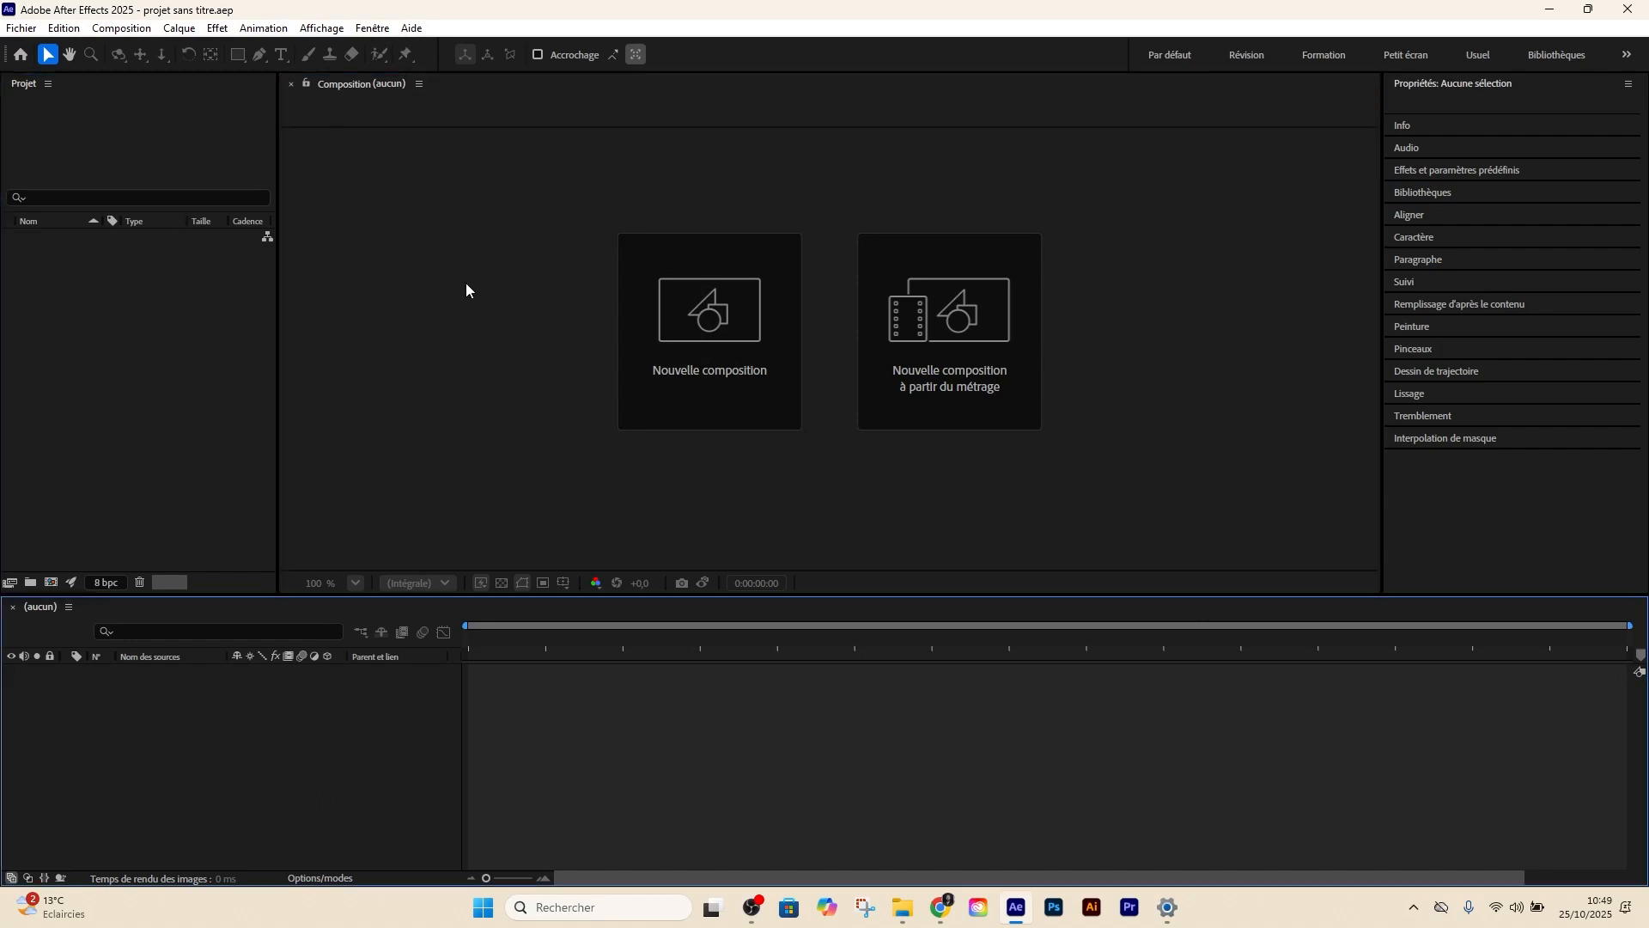
pyautogui.click(464, 298)
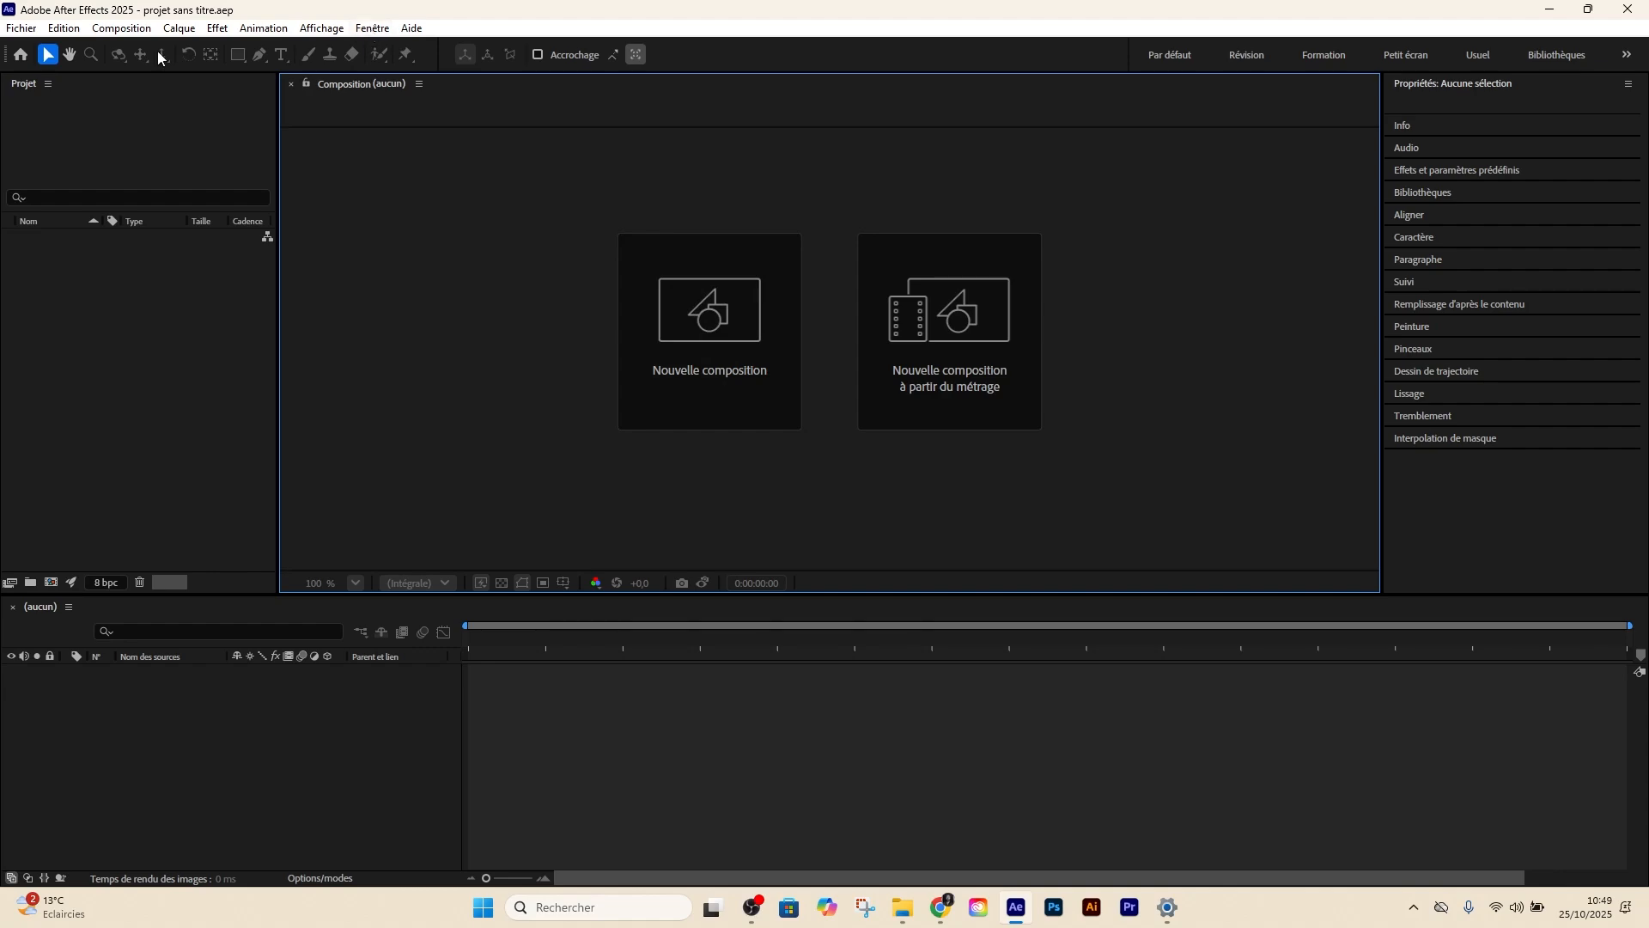
# Look over the list of available panels, close the Composition panel and show it again
pyautogui.click(372, 30)
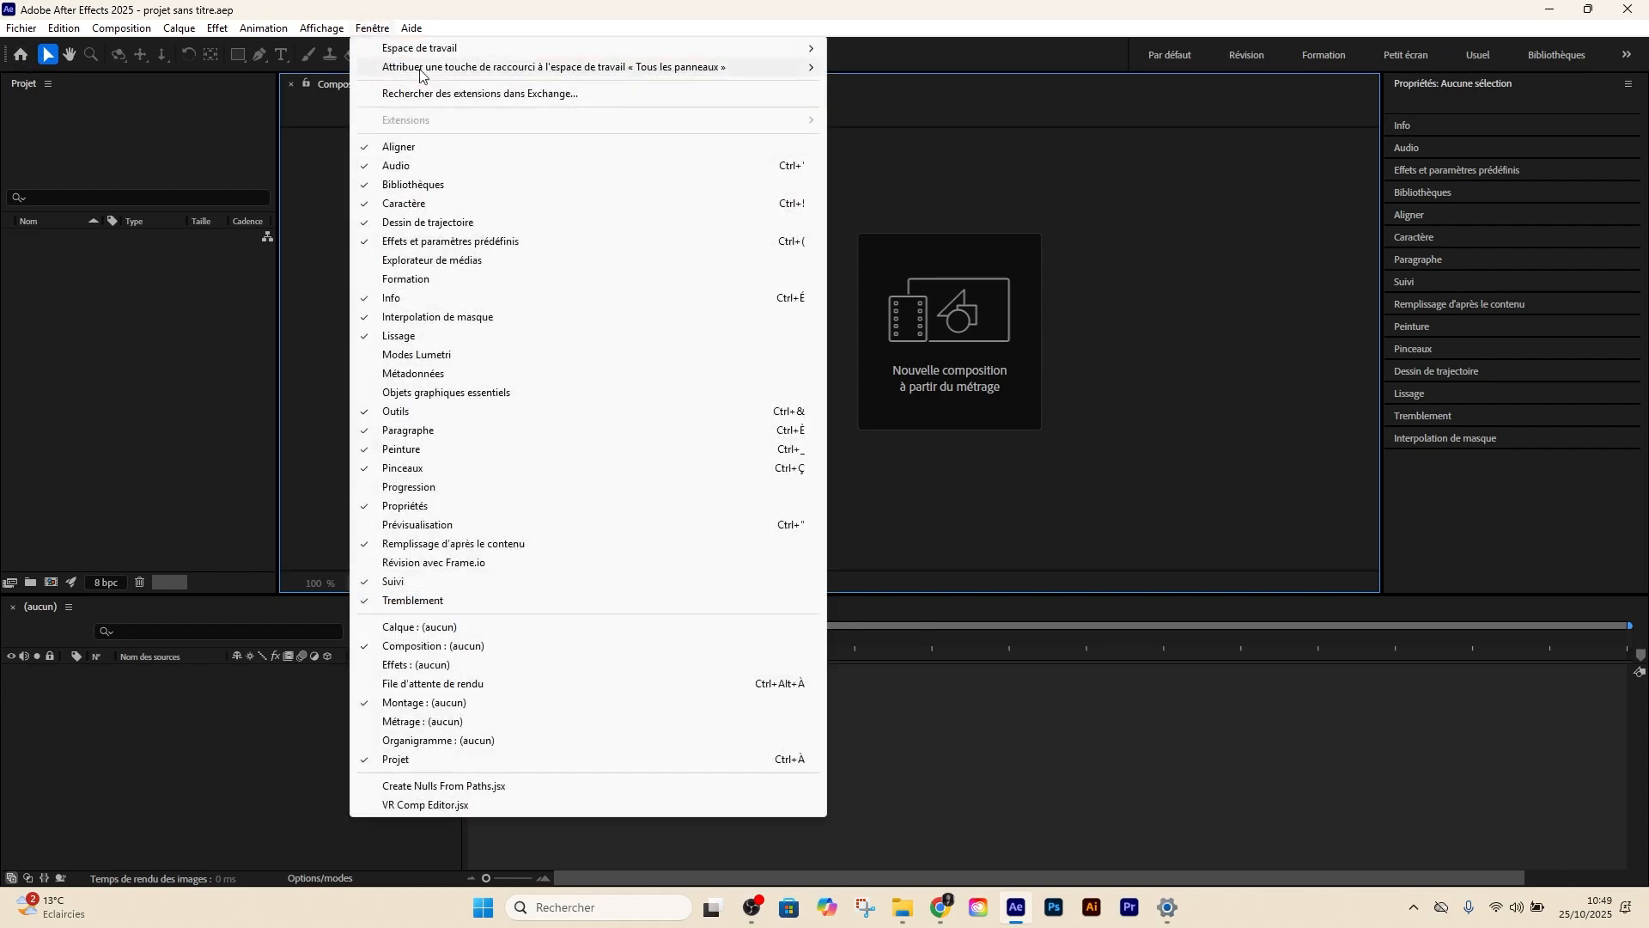
pyautogui.click(375, 29)
pyautogui.click(383, 30)
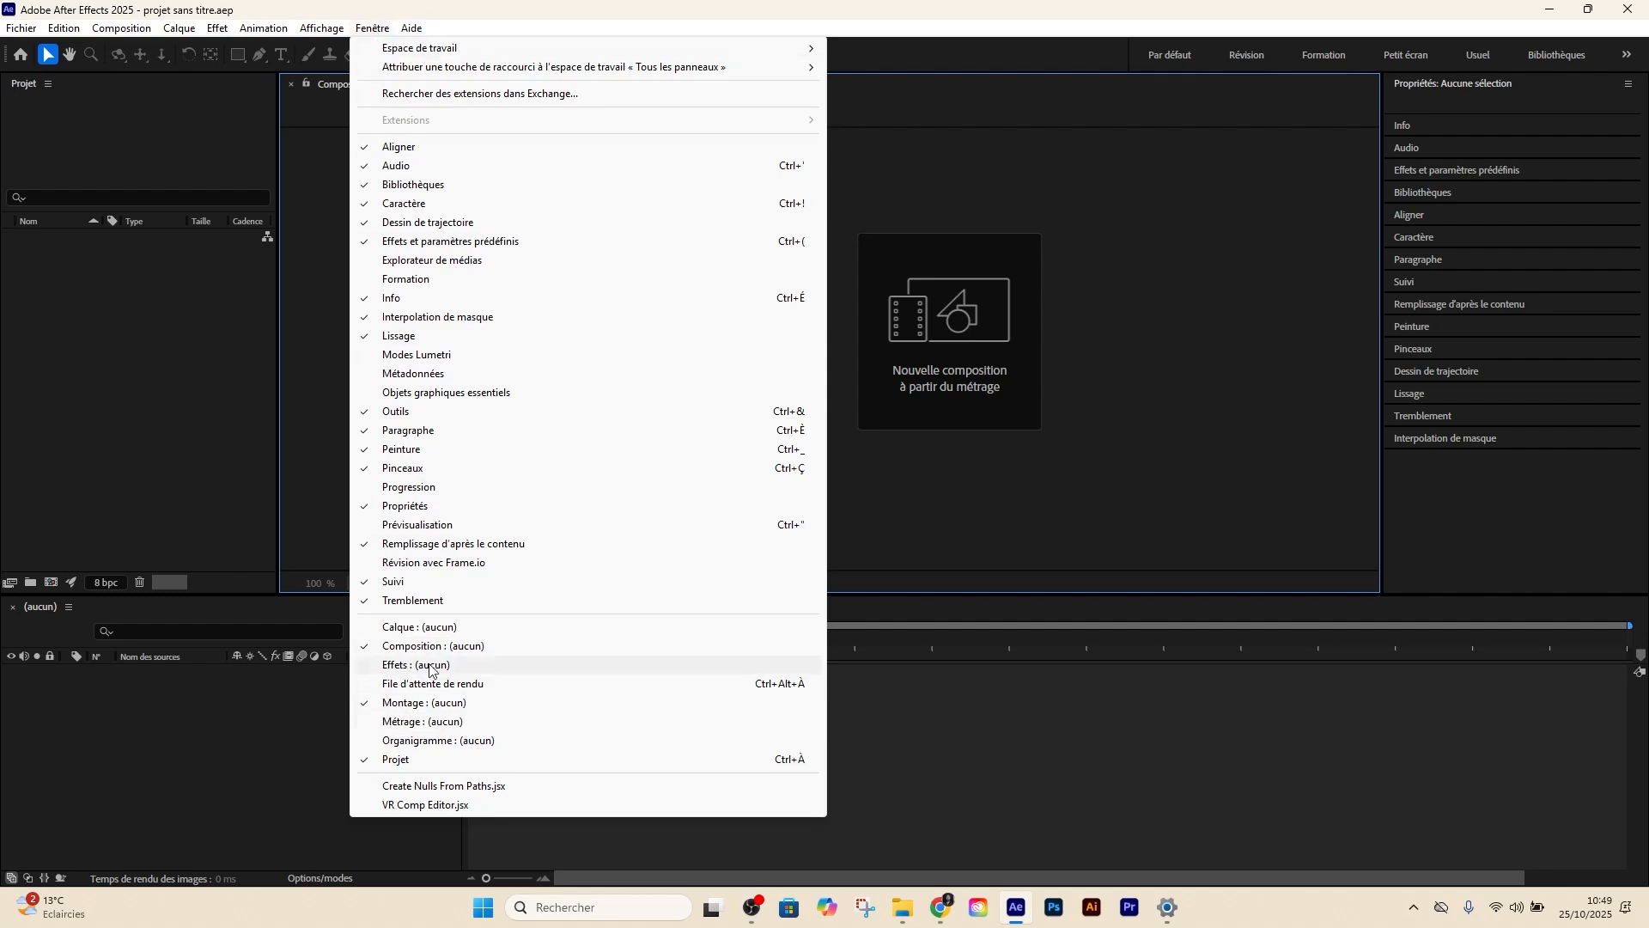
pyautogui.click(159, 344)
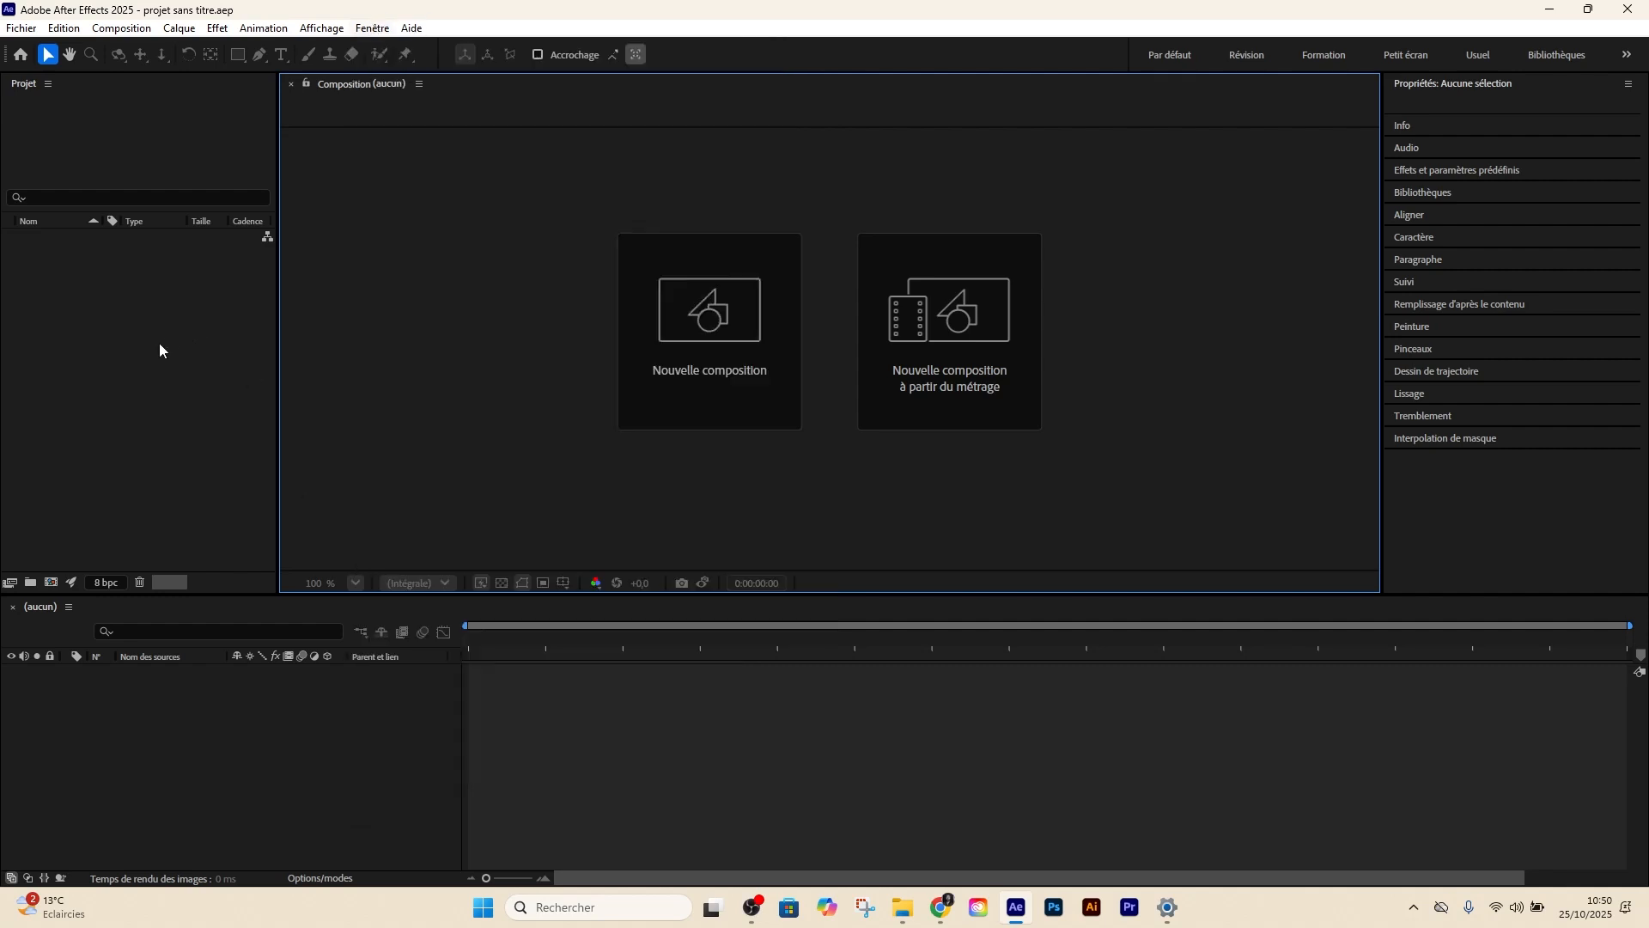
pyautogui.click(291, 84)
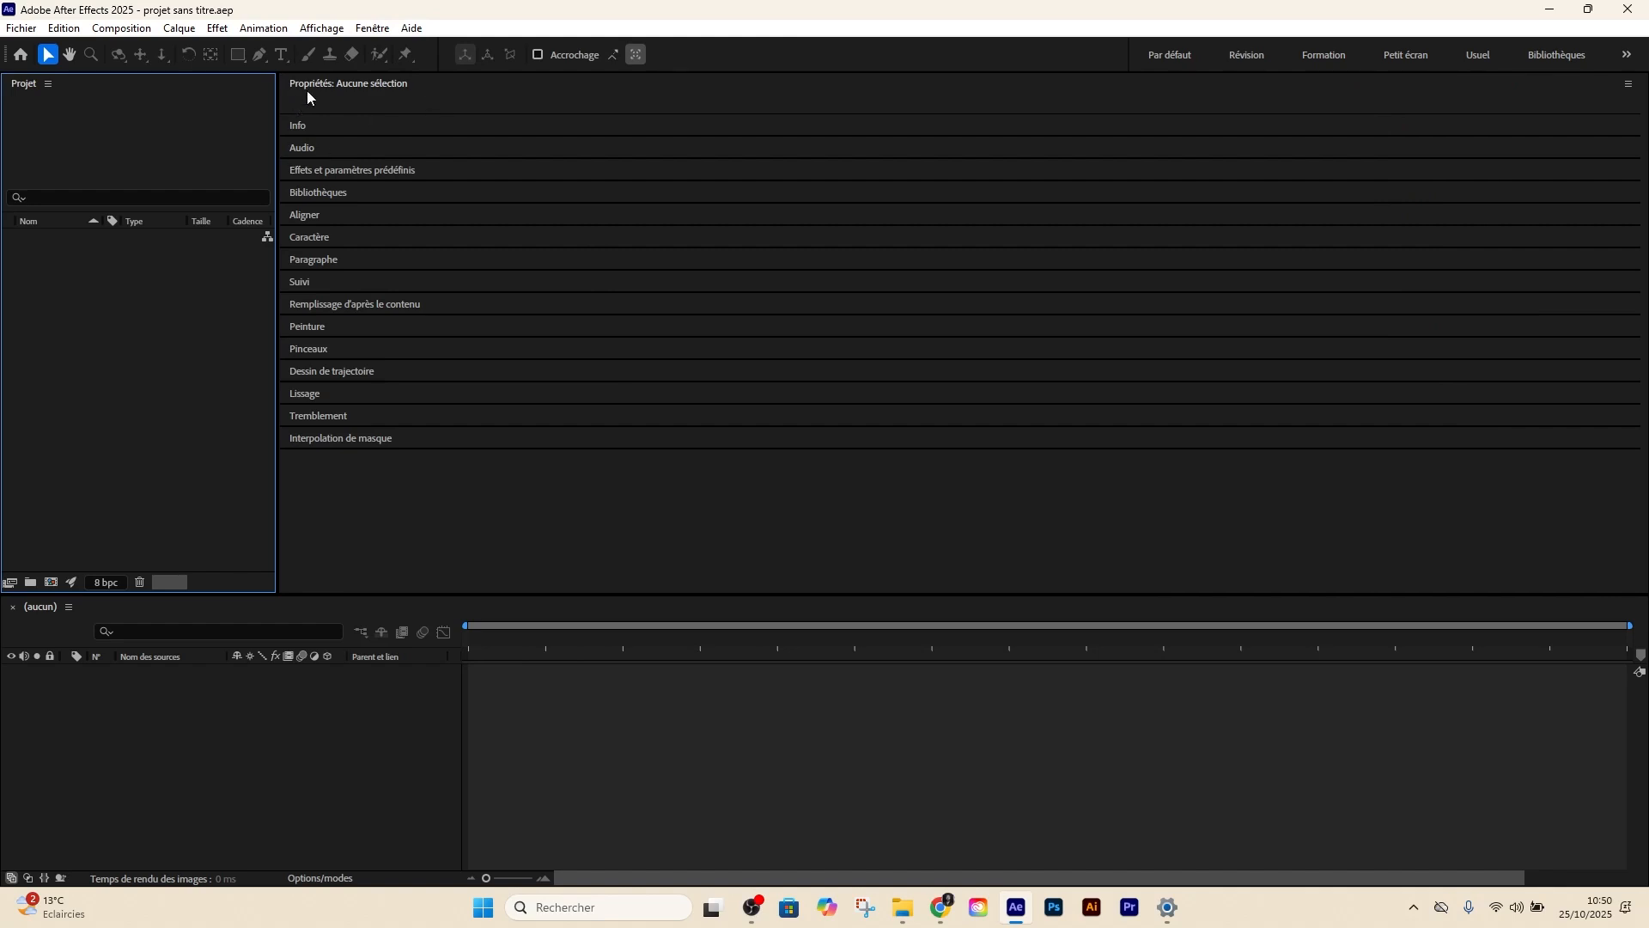
pyautogui.click(373, 29)
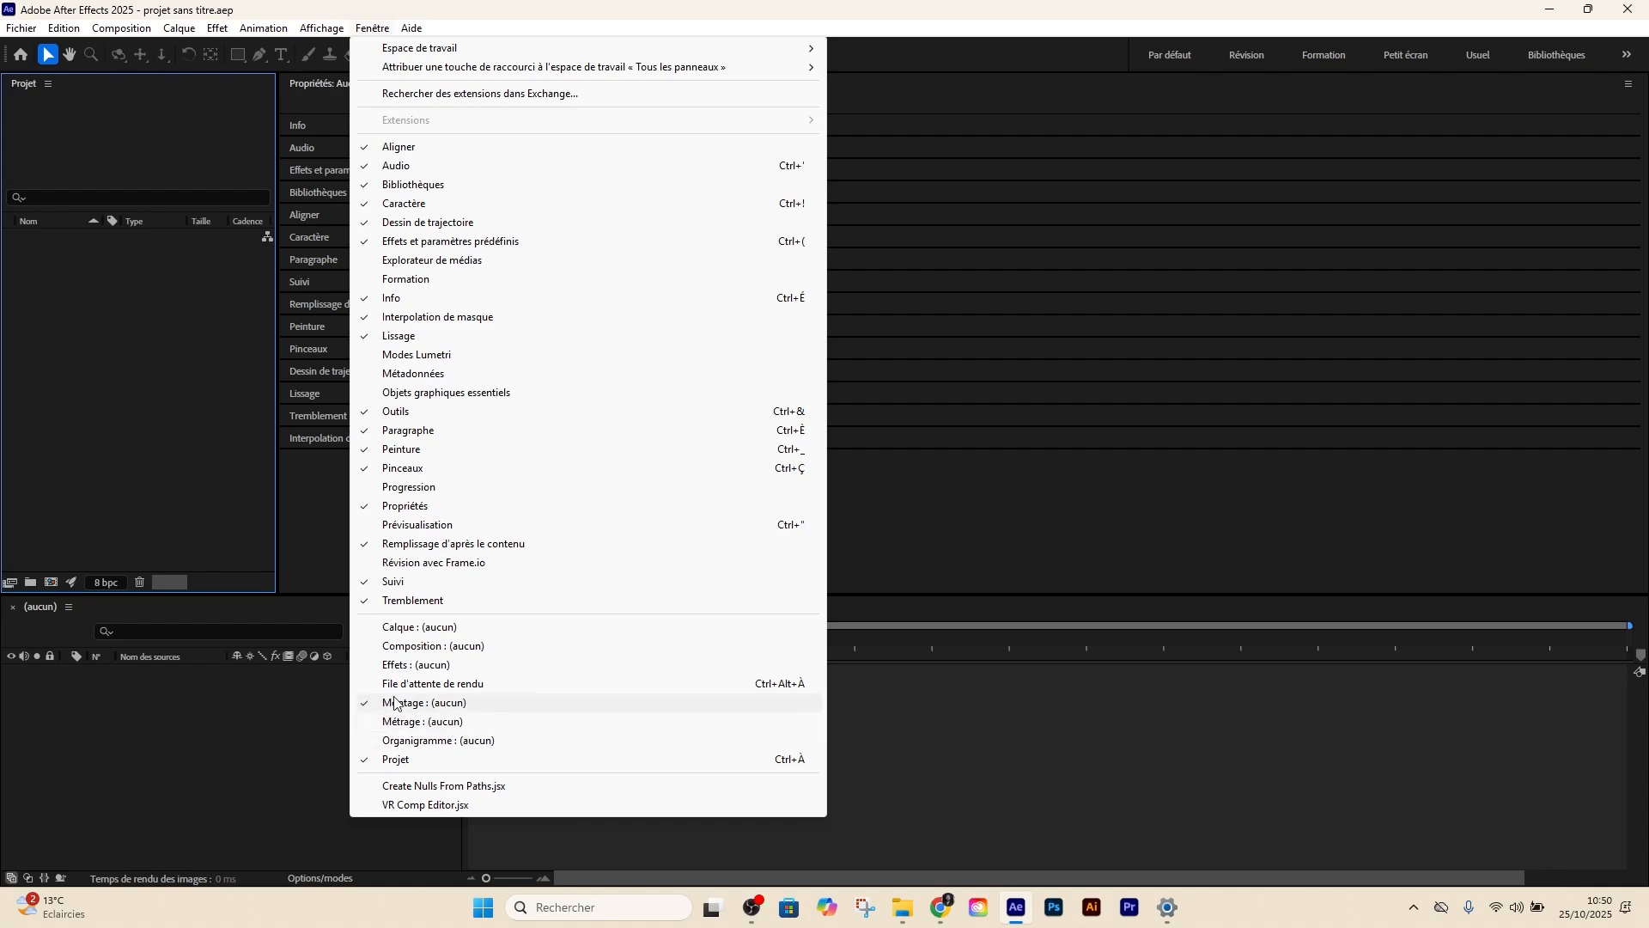
pyautogui.click(422, 649)
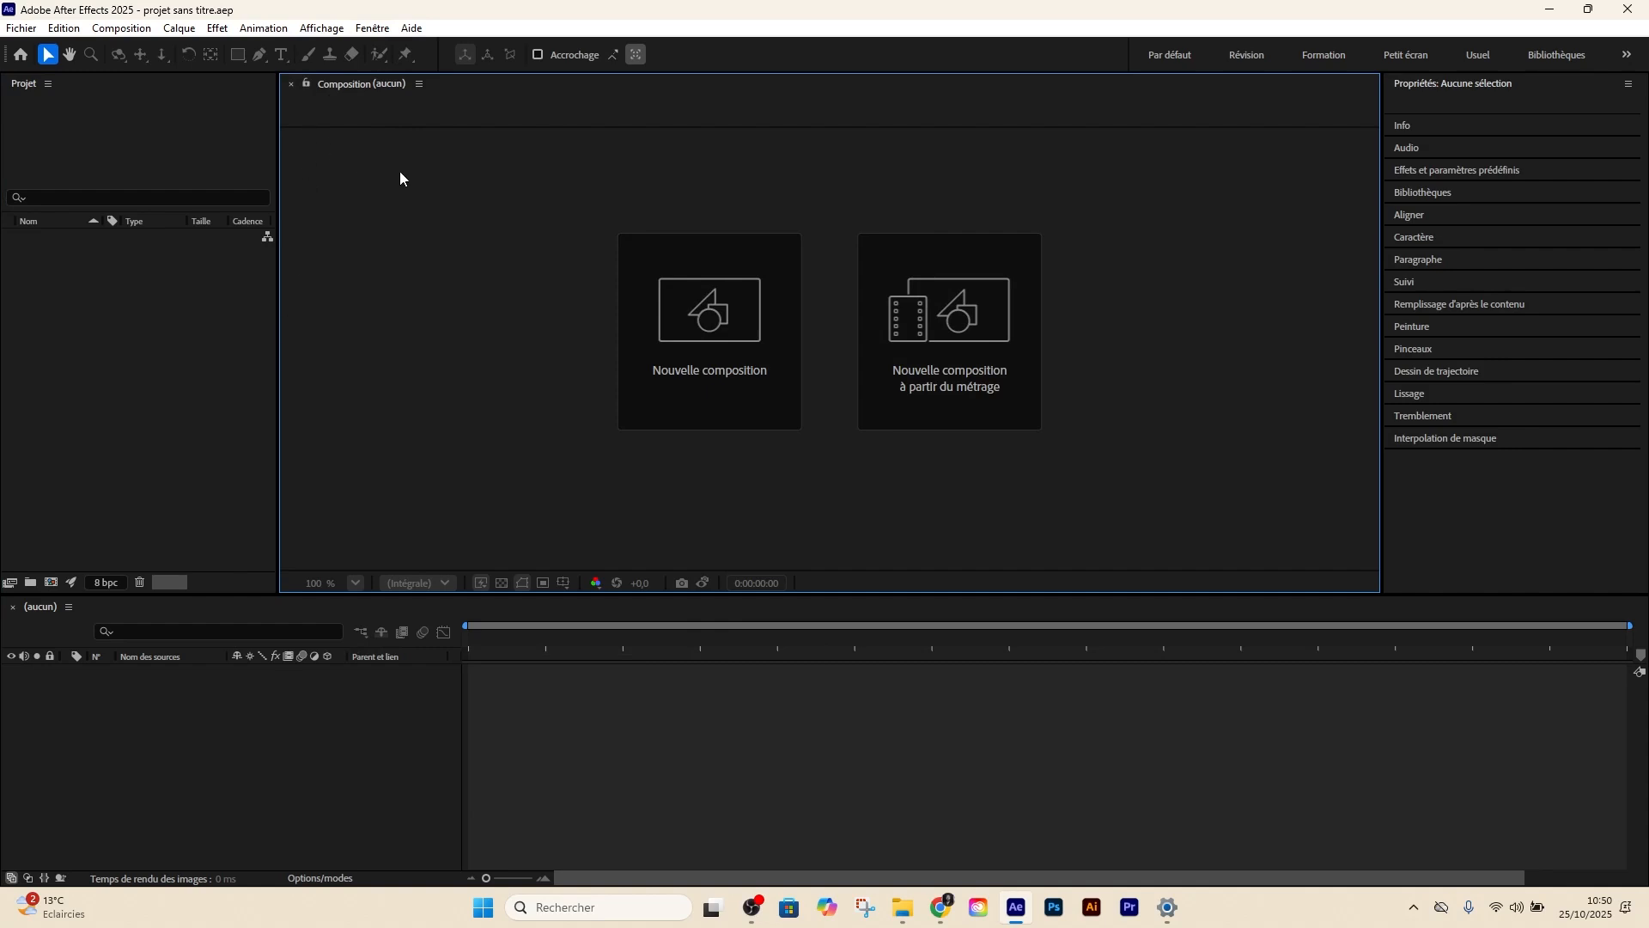
# Try widening the Projet panel and the Propriétés column and moving the Composition panel to another dock position
pyautogui.moveTo(279, 178)
pyautogui.mouseDown()
pyautogui.moveTo(537, 182)
pyautogui.moveTo(148, 189)
pyautogui.moveTo(416, 182)
pyautogui.moveTo(184, 183)
pyautogui.moveTo(494, 199)
pyautogui.moveTo(225, 206)
pyautogui.moveTo(267, 206)
pyautogui.mouseUp()
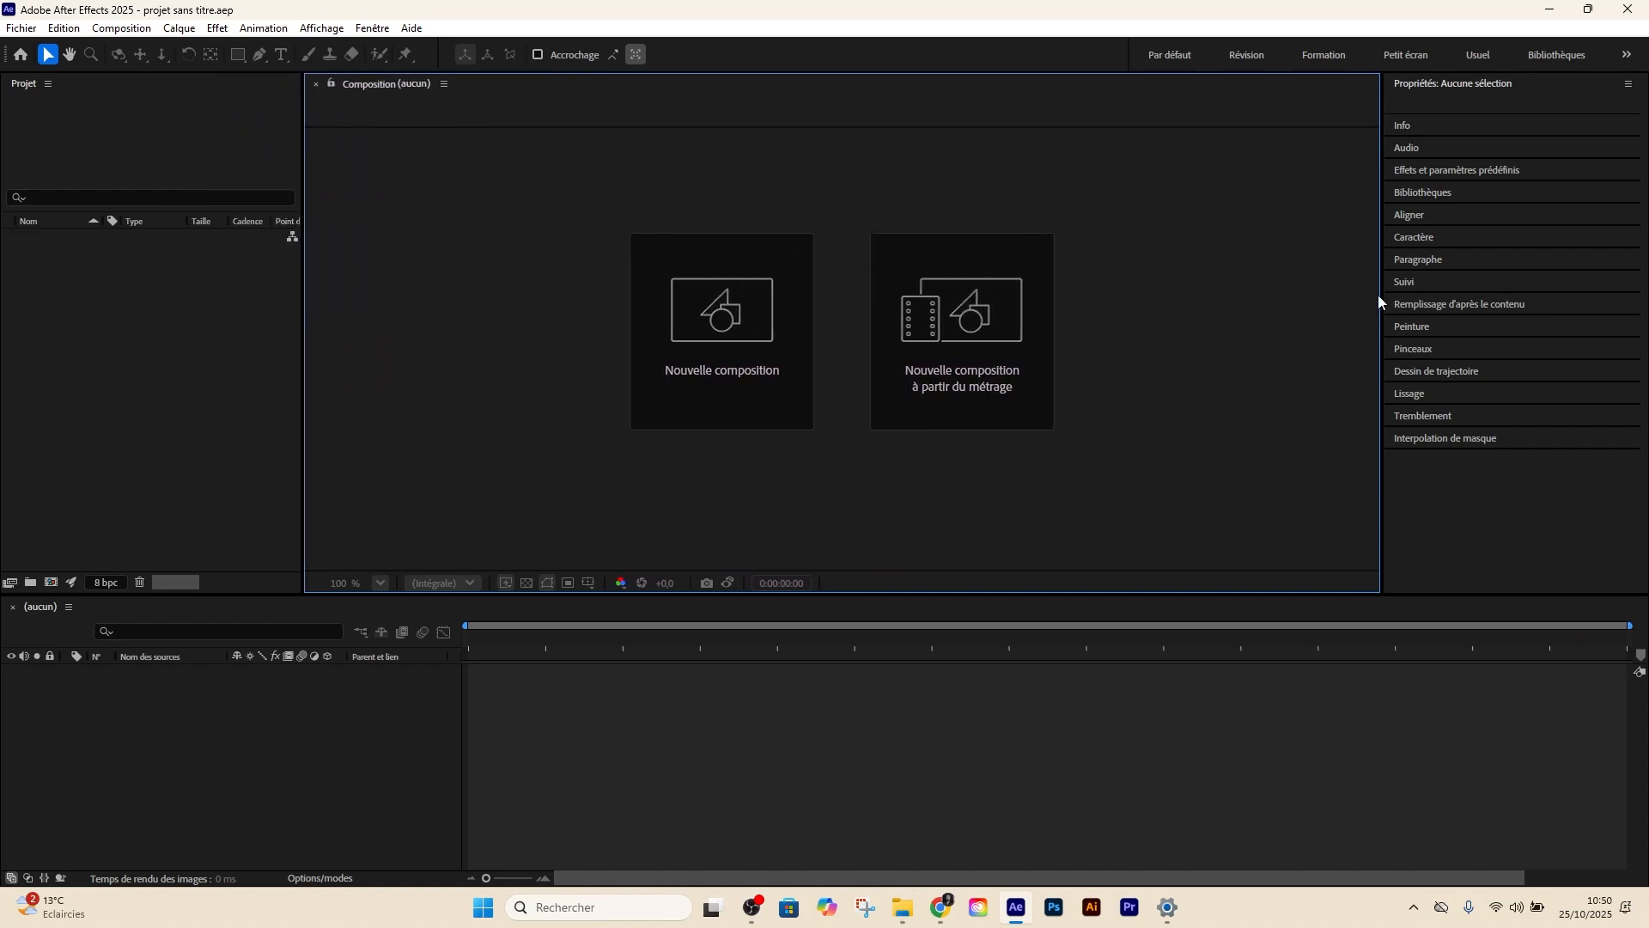
pyautogui.moveTo(1378, 296); pyautogui.dragTo(1293, 309)
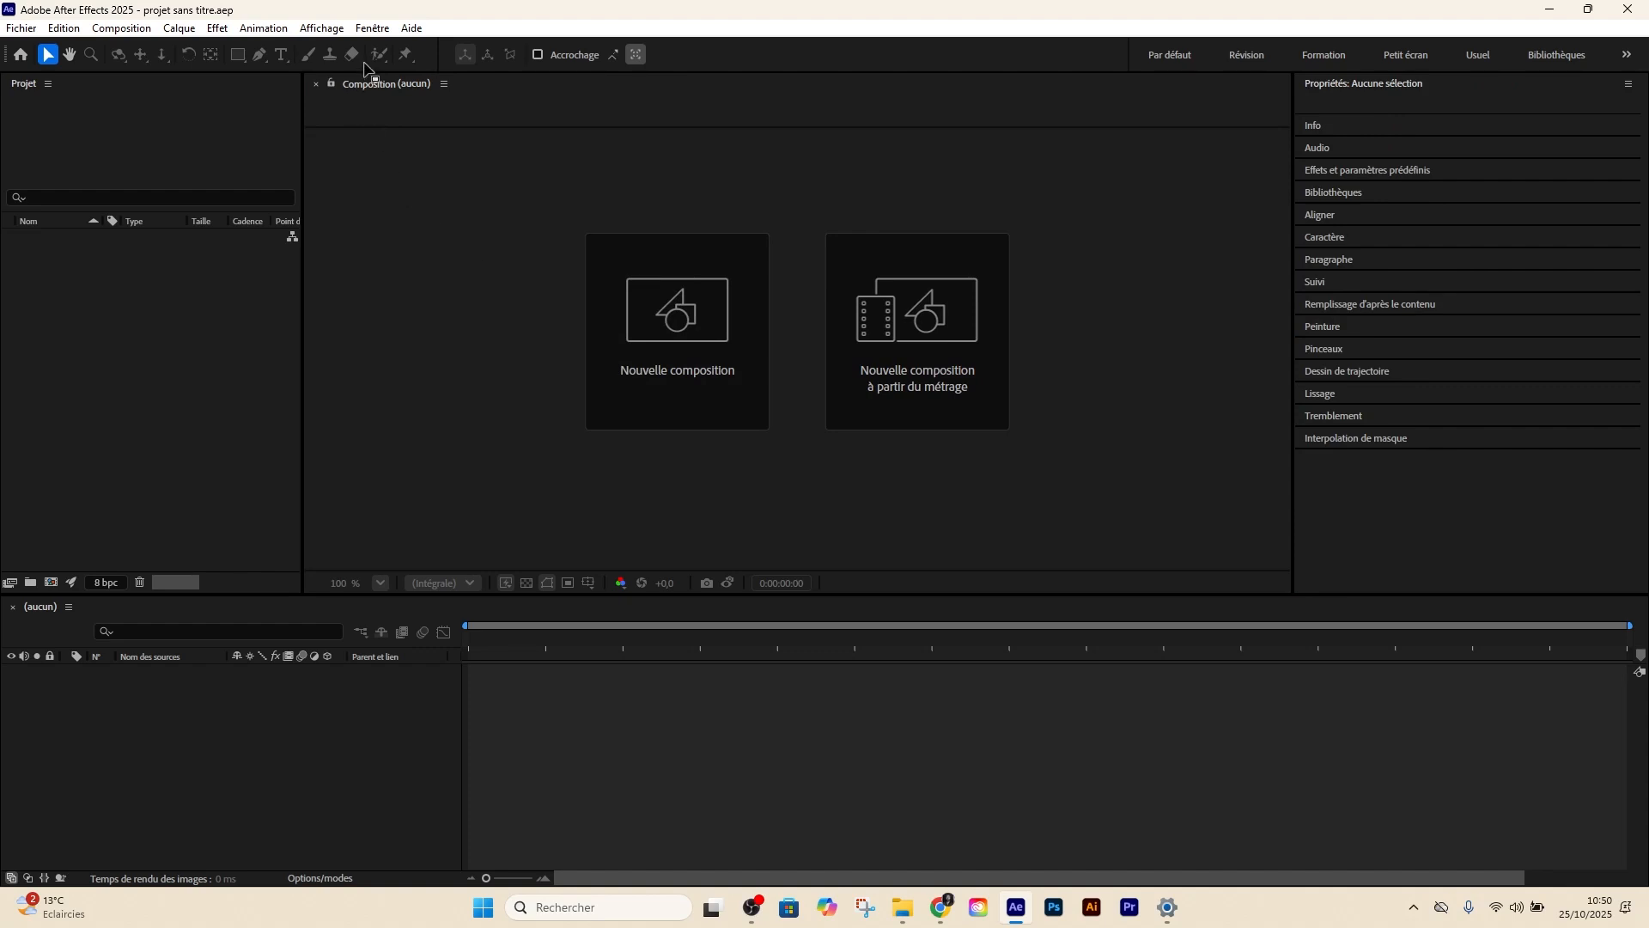
pyautogui.moveTo(361, 84); pyautogui.dragTo(1311, 196)
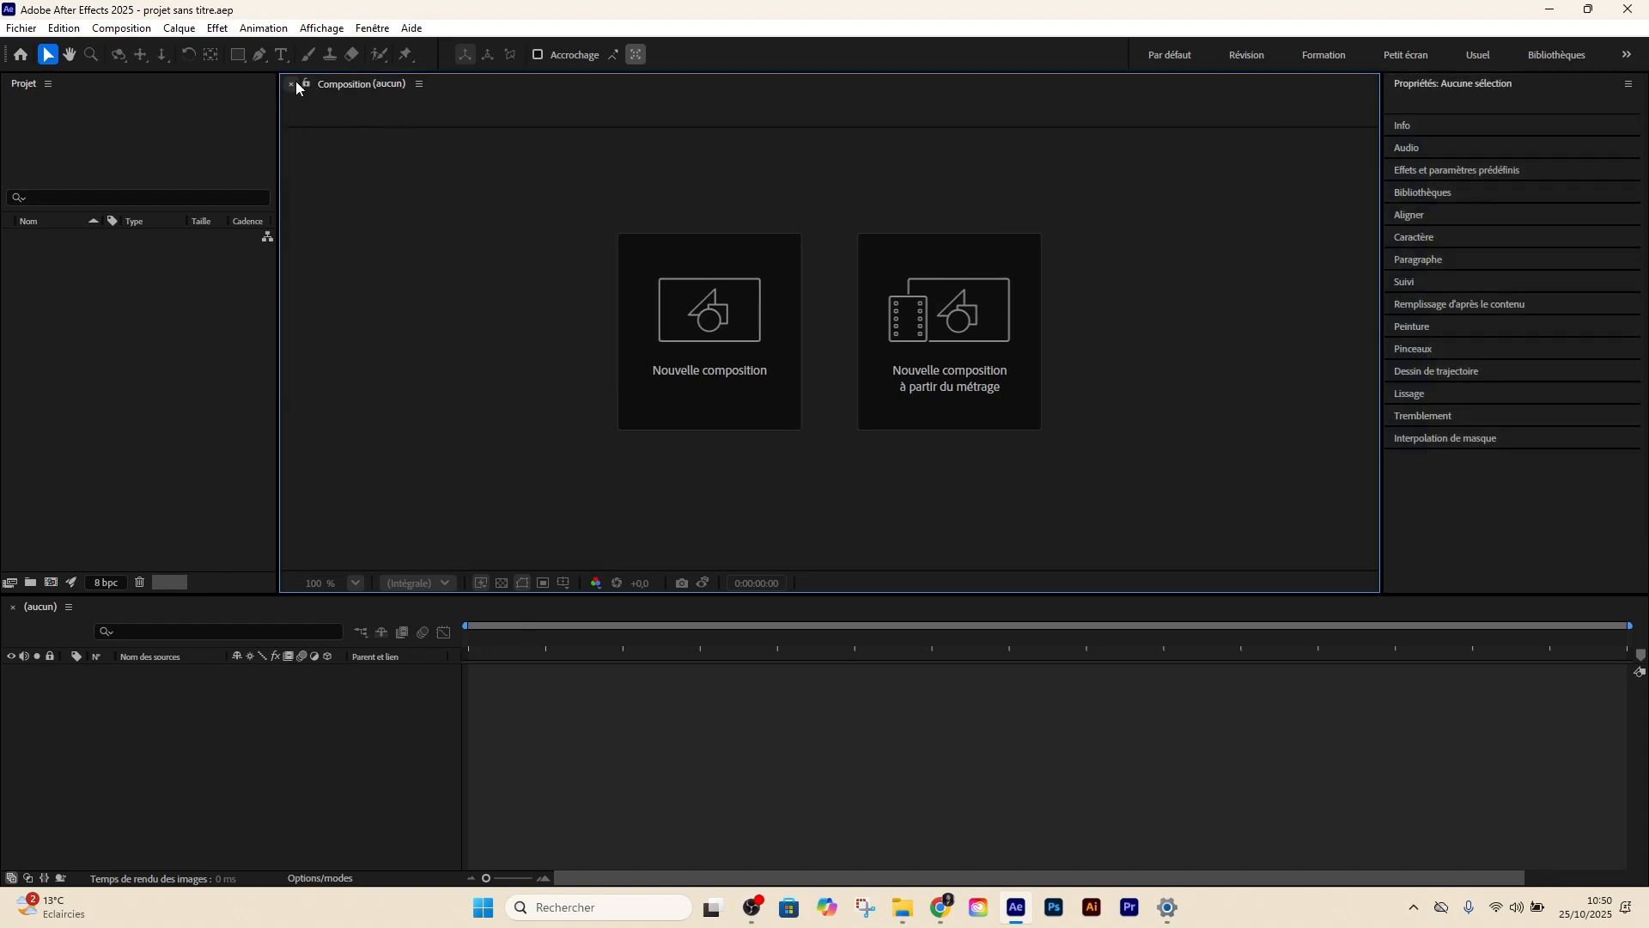
pyautogui.moveTo(328, 84)
pyautogui.mouseDown()
pyautogui.moveTo(317, 105)
pyautogui.moveTo(356, 170)
pyautogui.moveTo(348, 88)
pyautogui.mouseUp()
# Dock the Aligner panel as its own column beside the Composition panel and place the Paragraphe panel directly below it
pyautogui.moveTo(1380, 194); pyautogui.dragTo(1198, 193)
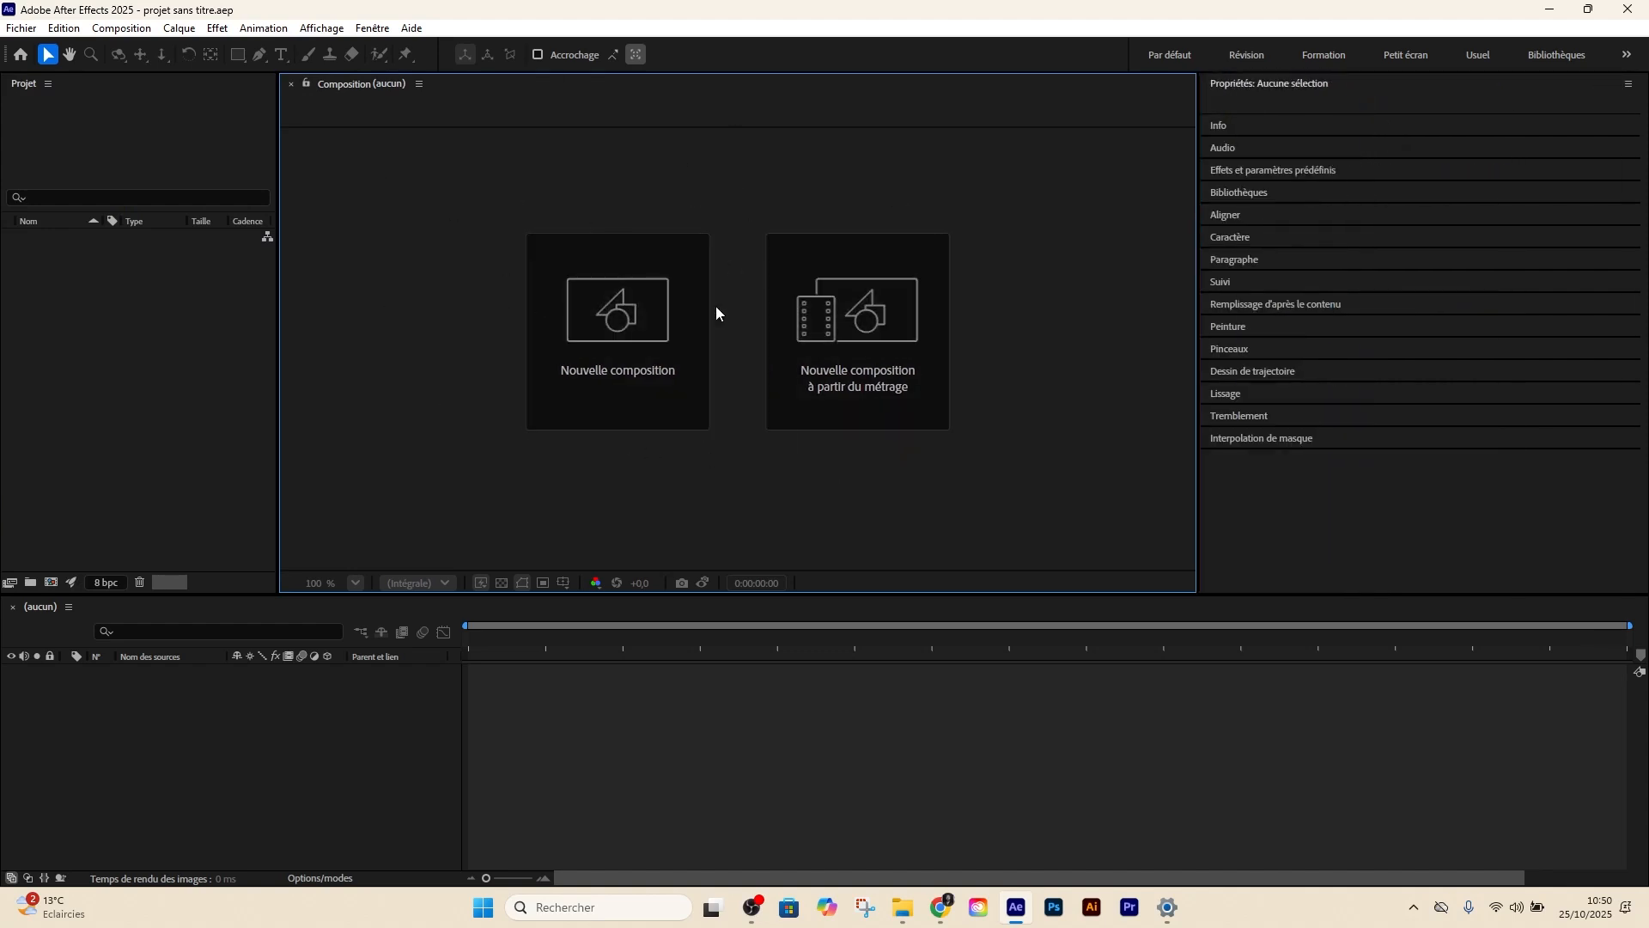
pyautogui.click(1233, 215)
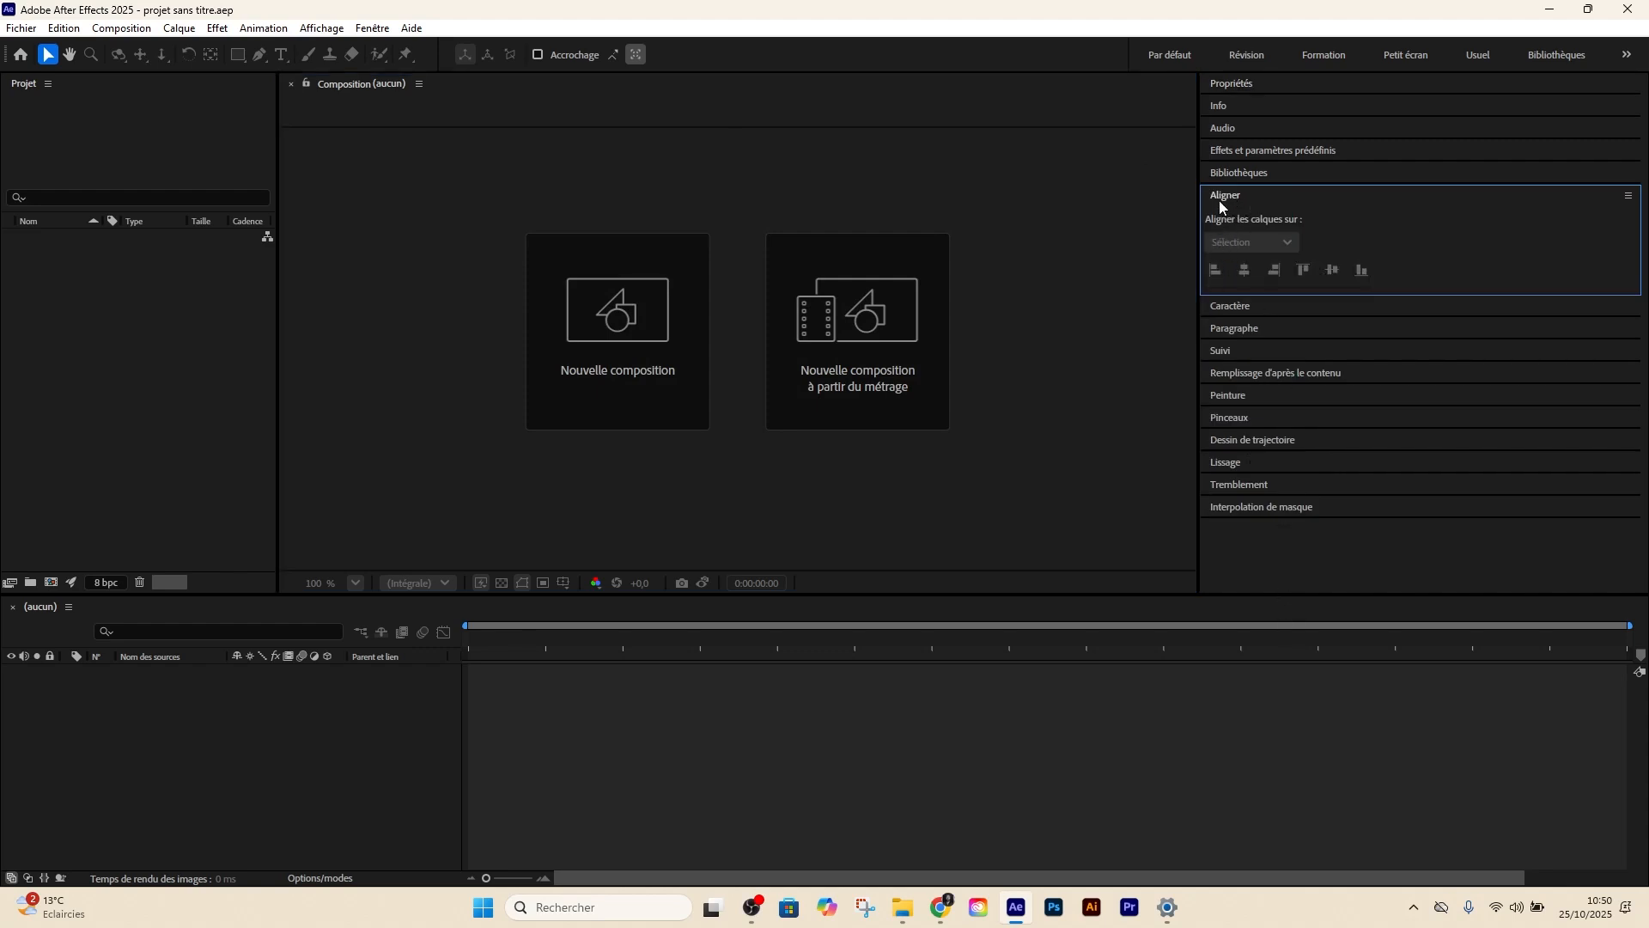
pyautogui.moveTo(1220, 199); pyautogui.dragTo(1198, 133)
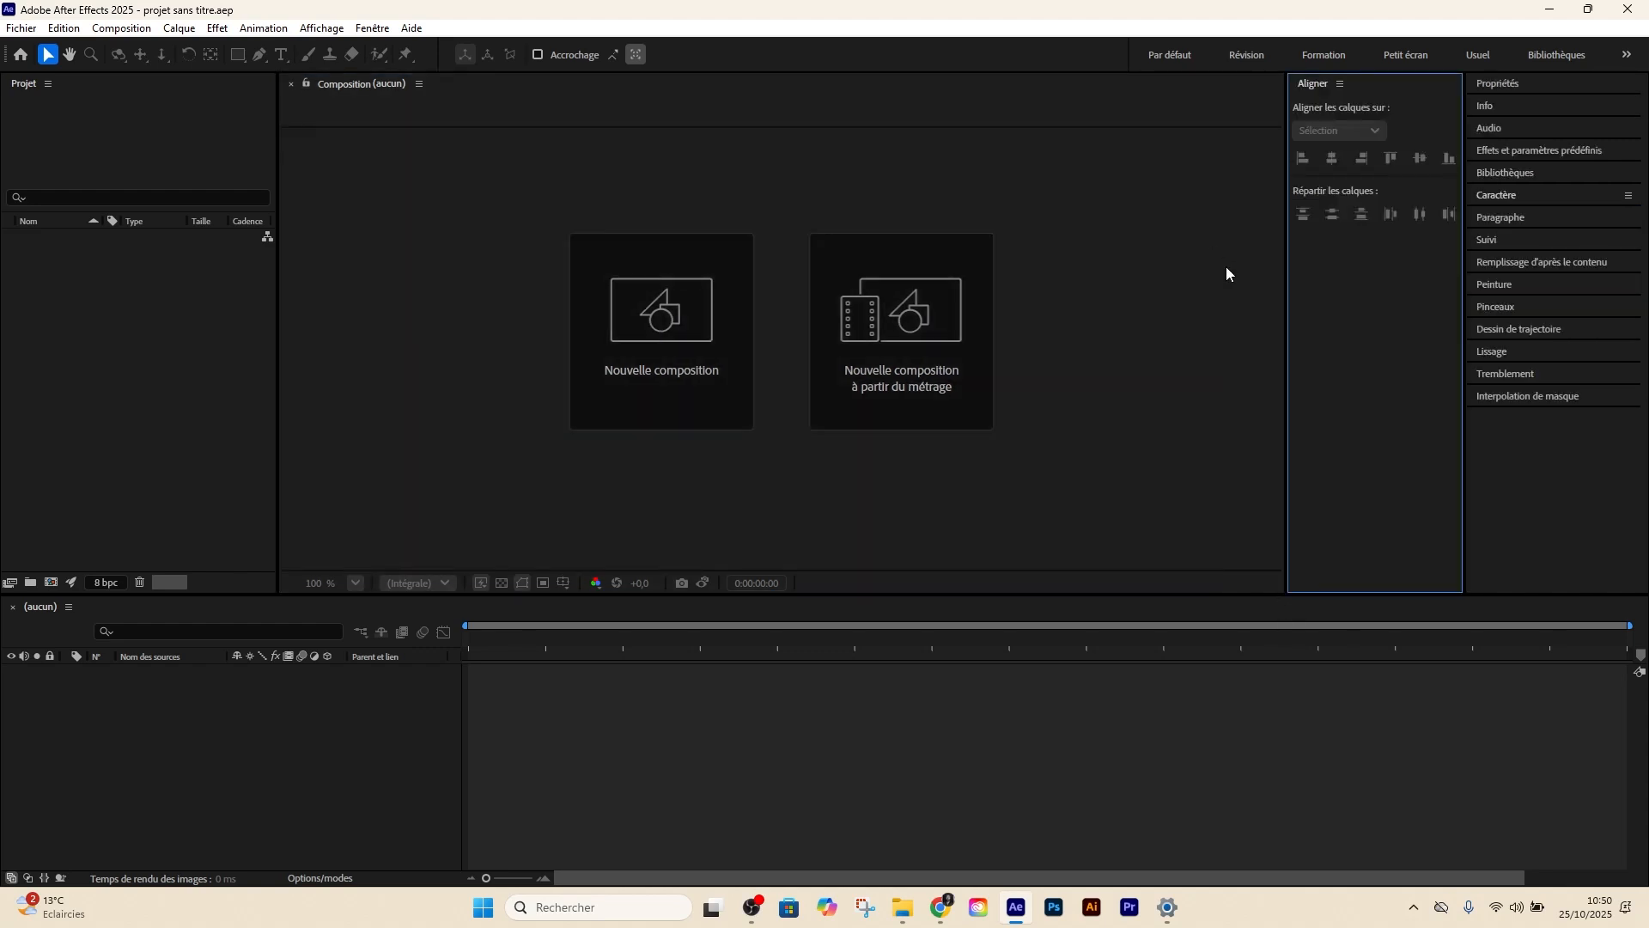
pyautogui.moveTo(1507, 218); pyautogui.dragTo(1365, 575)
pyautogui.moveTo(1355, 333); pyautogui.dragTo(1352, 250)
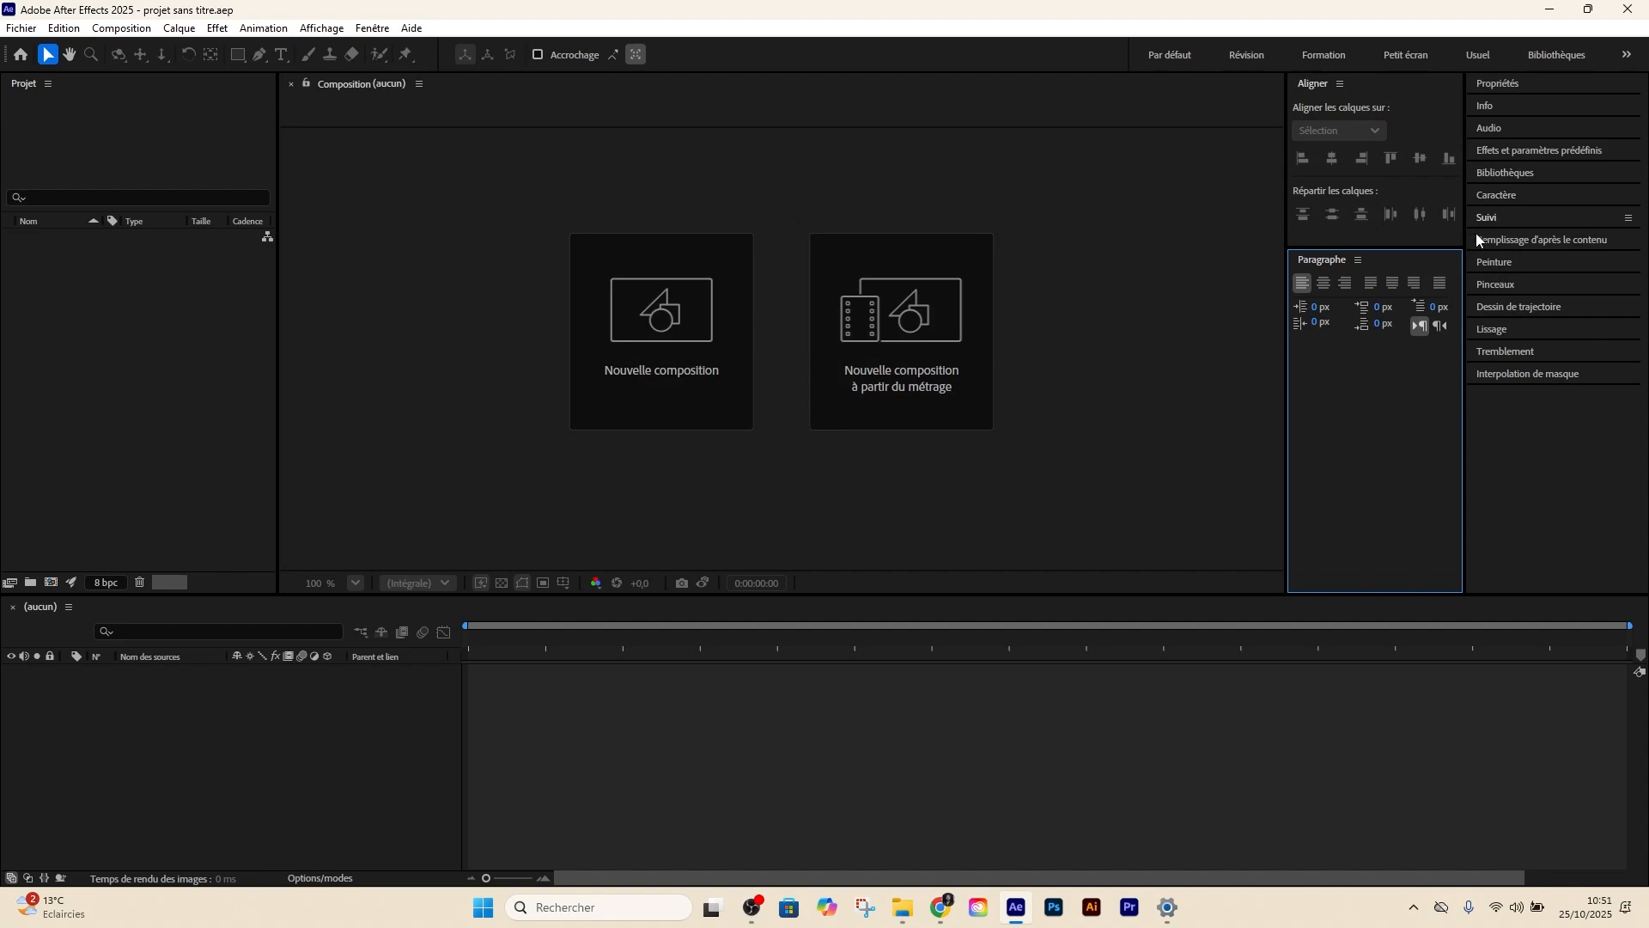
# Dock the Caractère panel below Paragraphe, adjust the stacked panels' heights, and widen their column and the Projet panel
pyautogui.moveTo(1498, 197); pyautogui.dragTo(1347, 575)
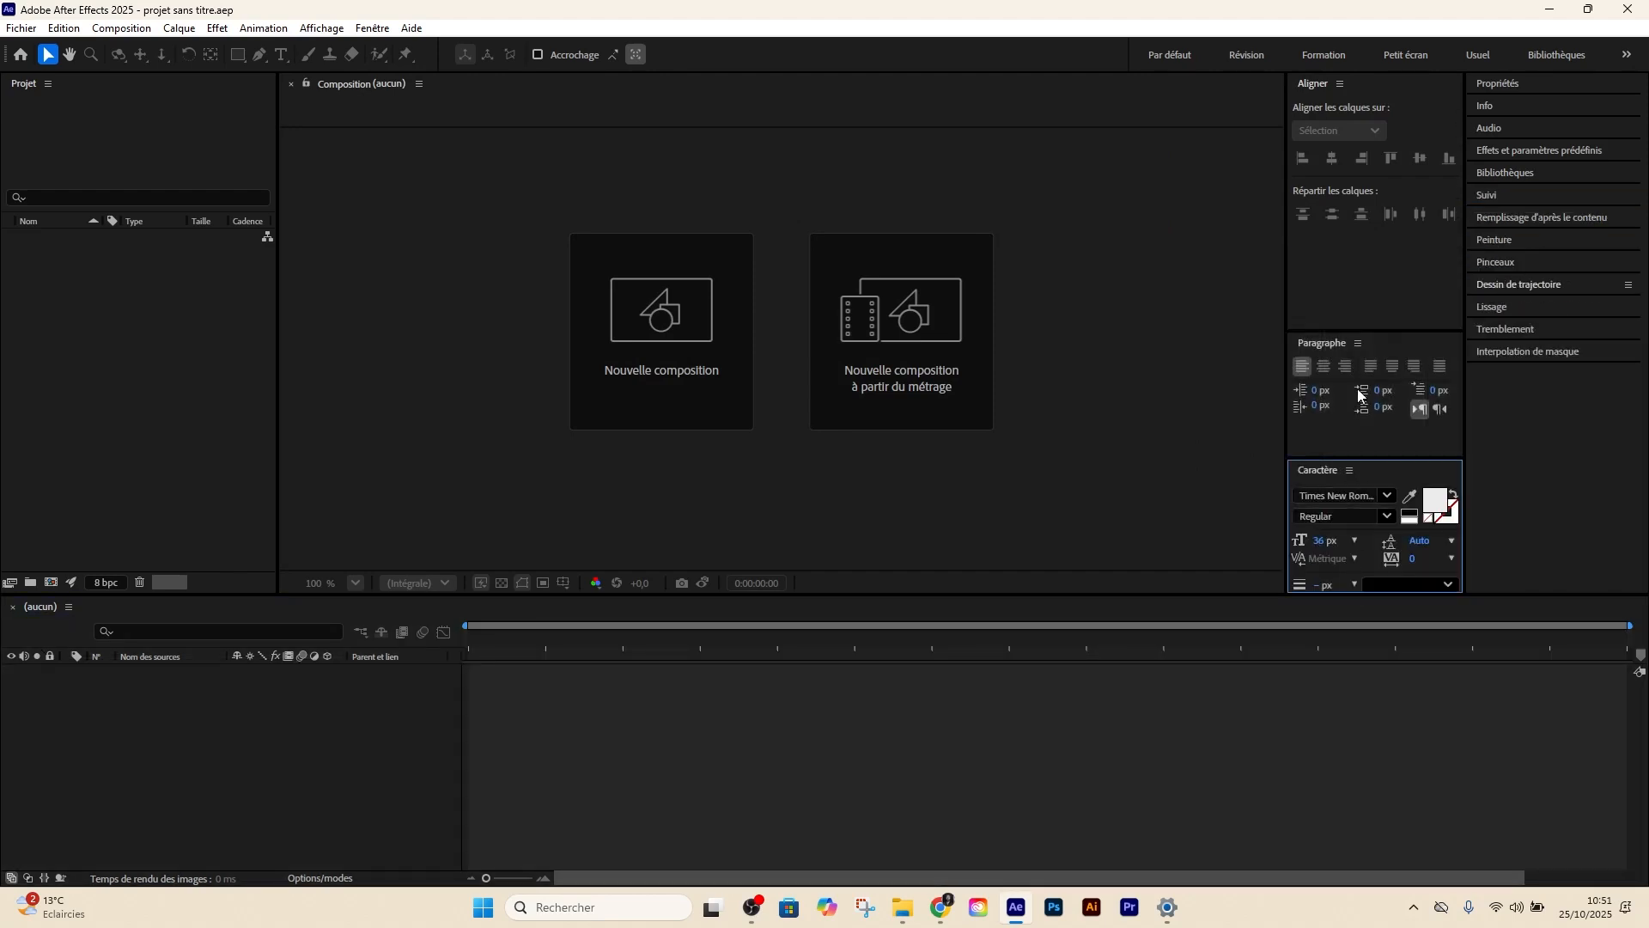
pyautogui.moveTo(1345, 330); pyautogui.dragTo(1342, 259)
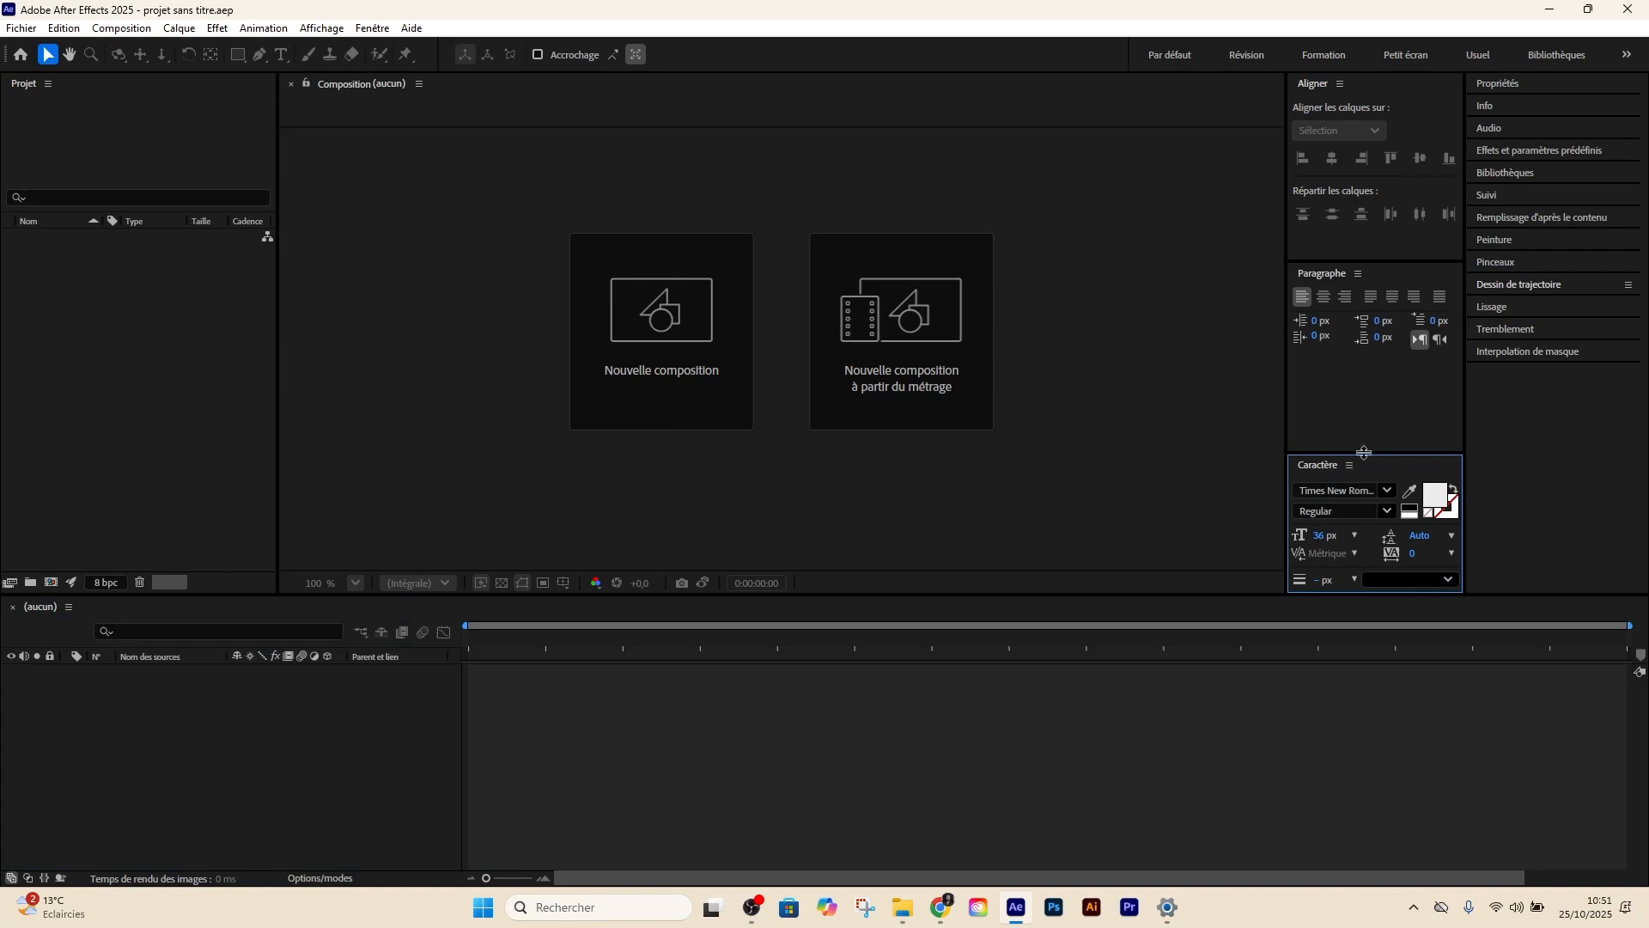
pyautogui.moveTo(1363, 453); pyautogui.dragTo(1361, 392)
pyautogui.moveTo(1281, 342); pyautogui.dragTo(1247, 343)
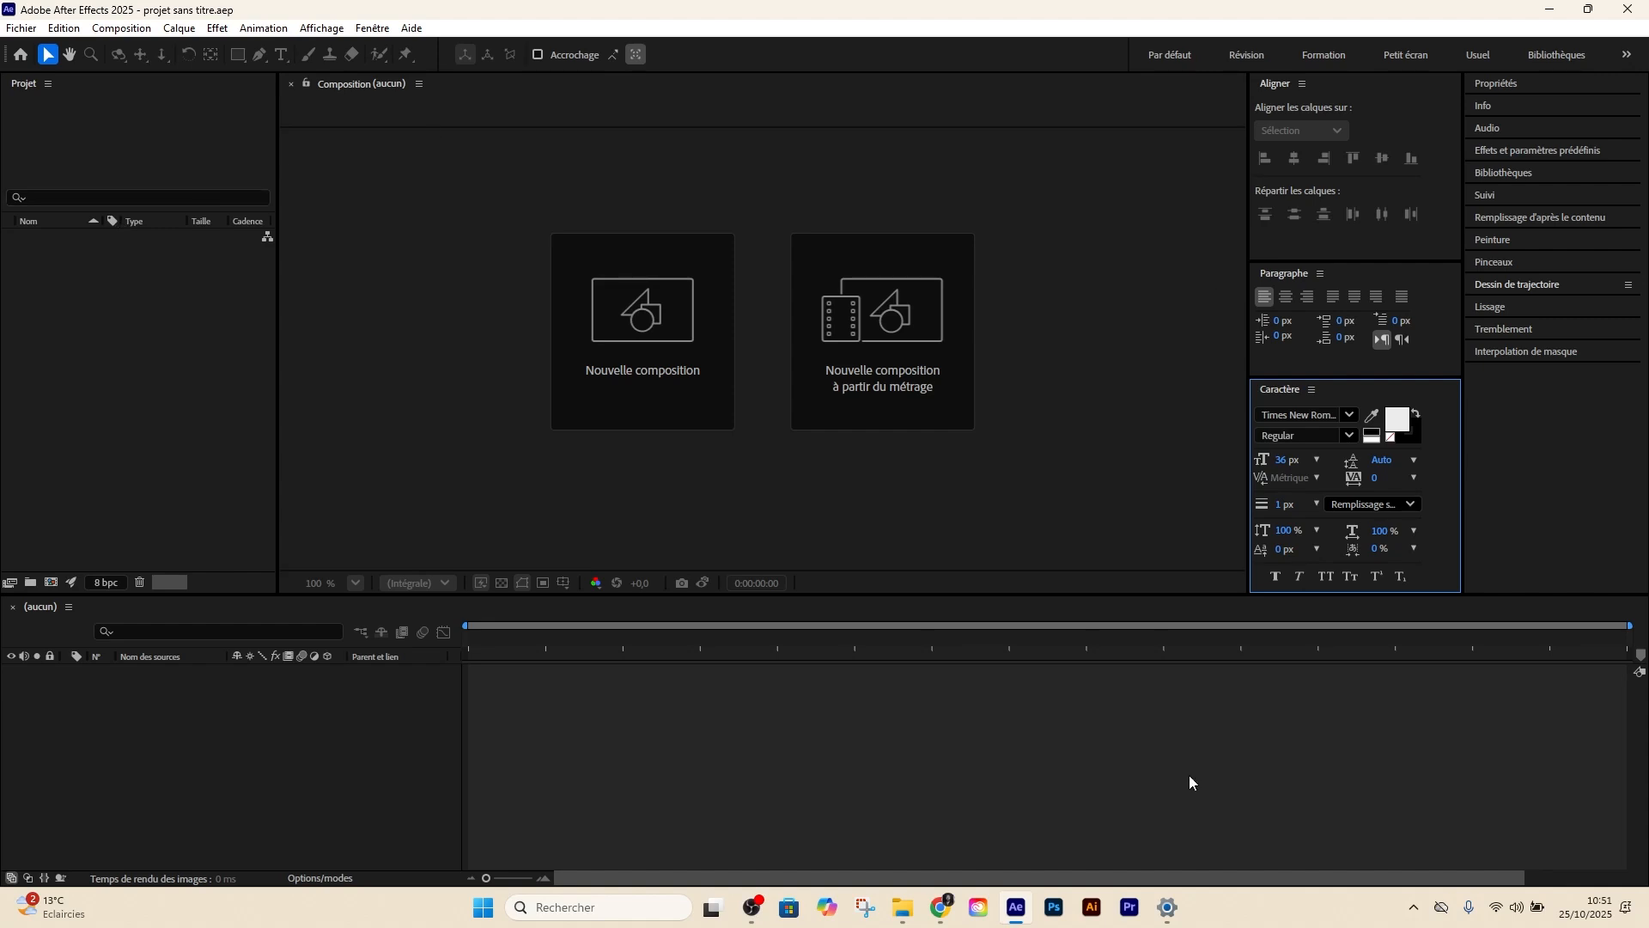
pyautogui.moveTo(279, 388); pyautogui.dragTo(347, 432)
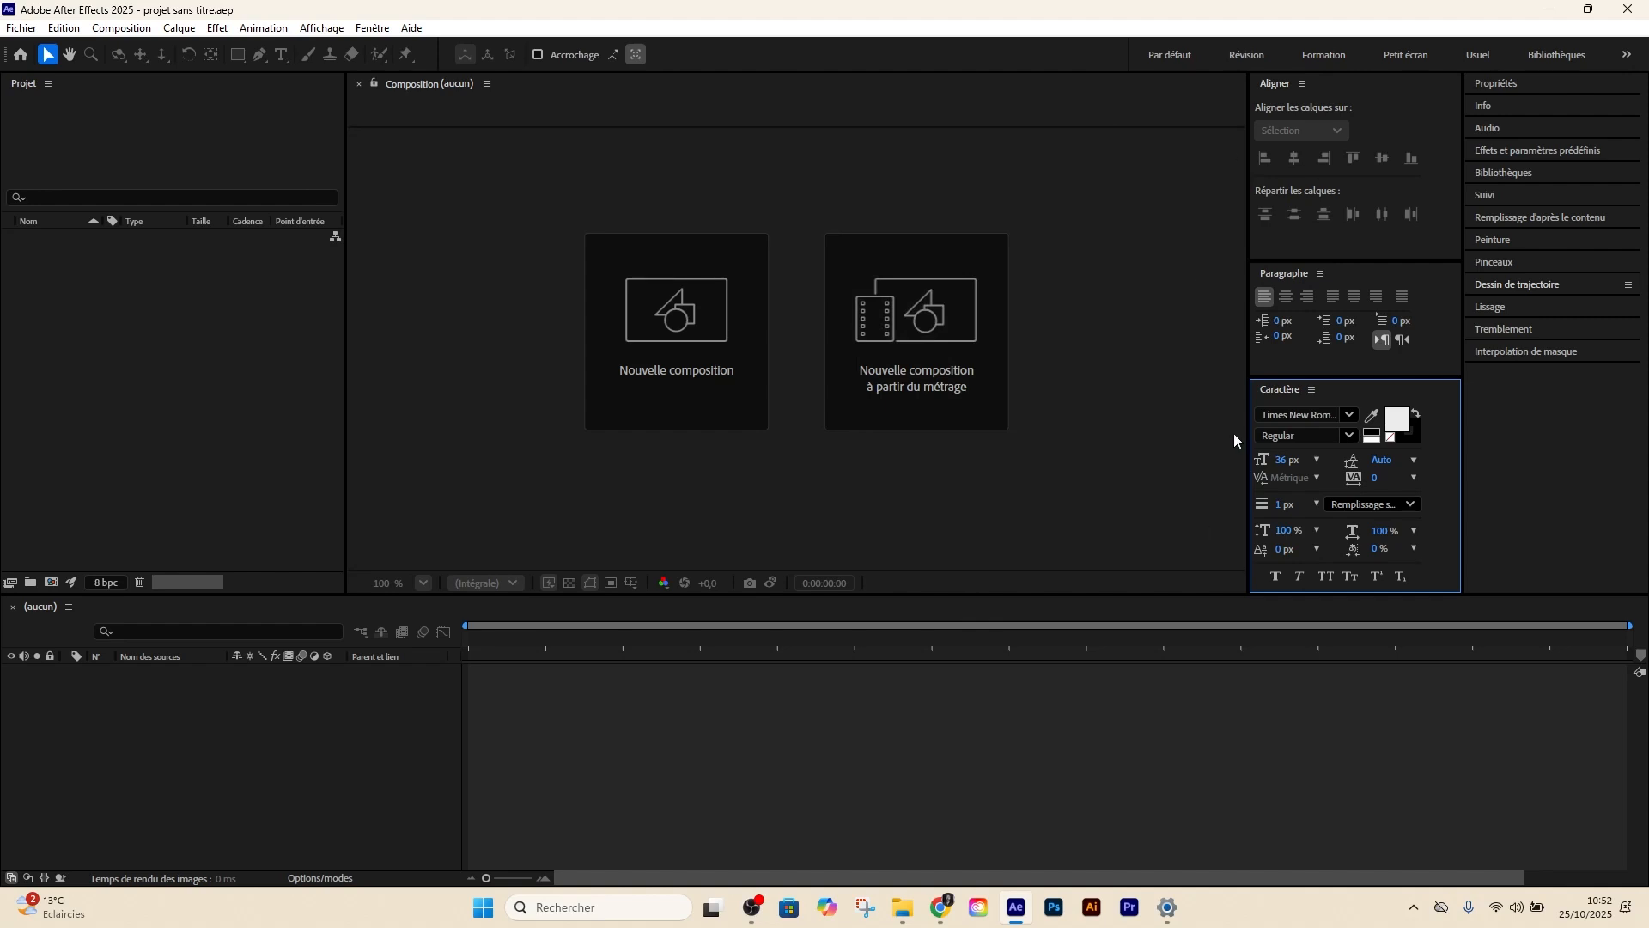
pyautogui.click(1626, 55)
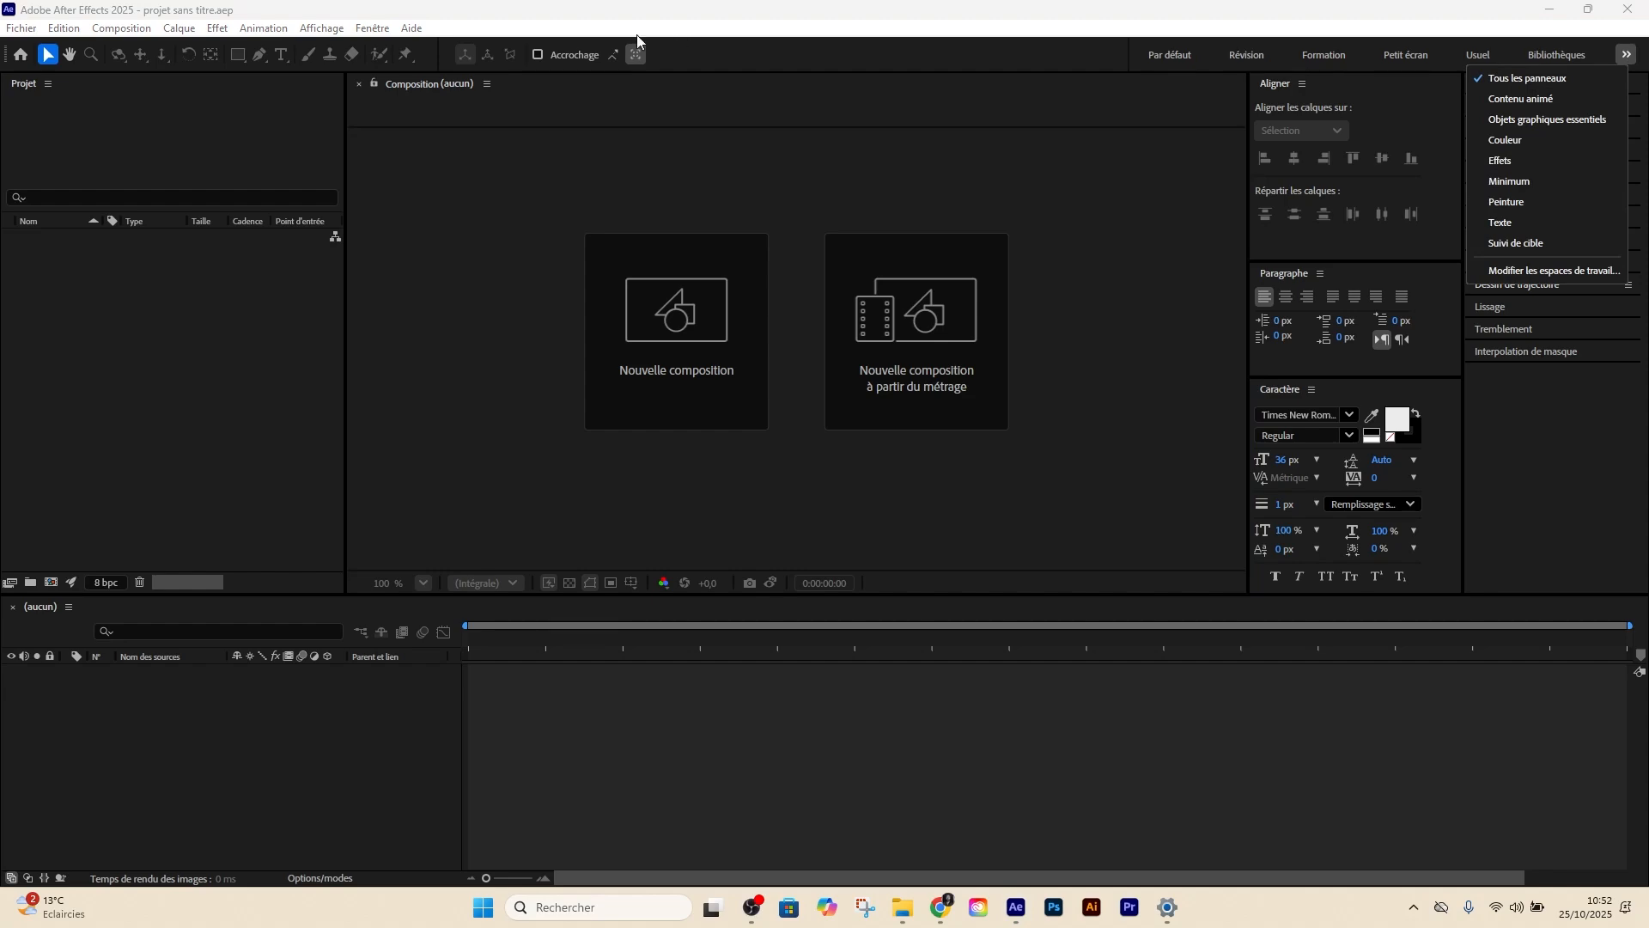
pyautogui.click(371, 29)
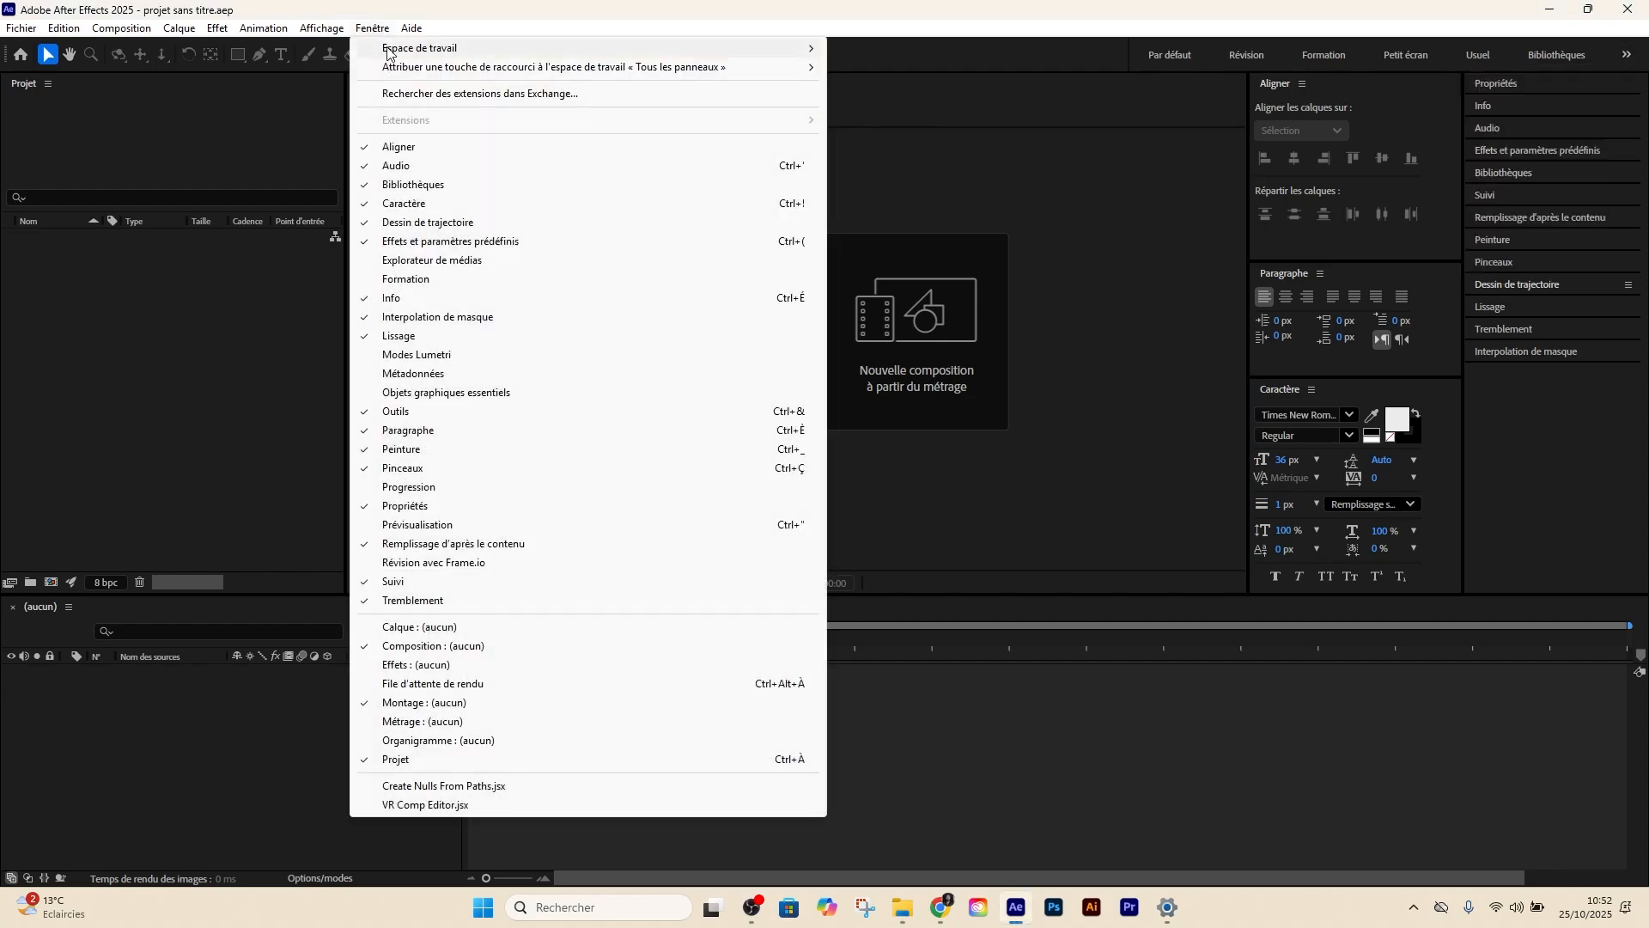
pyautogui.click(373, 29)
pyautogui.click(373, 30)
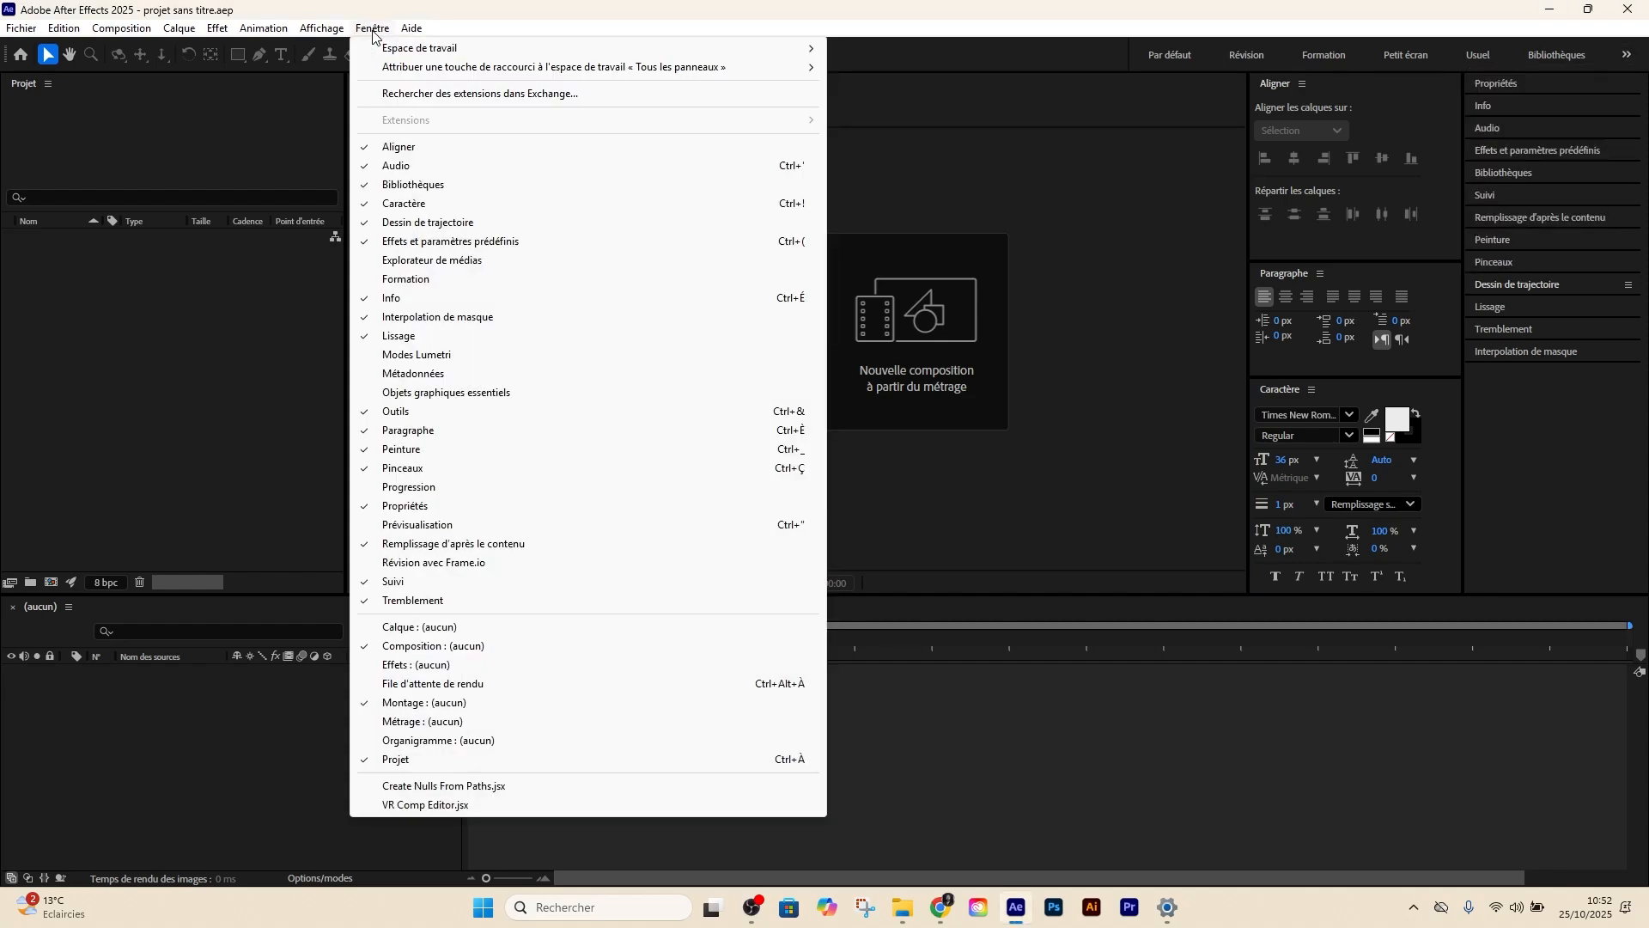
pyautogui.moveTo(384, 49)
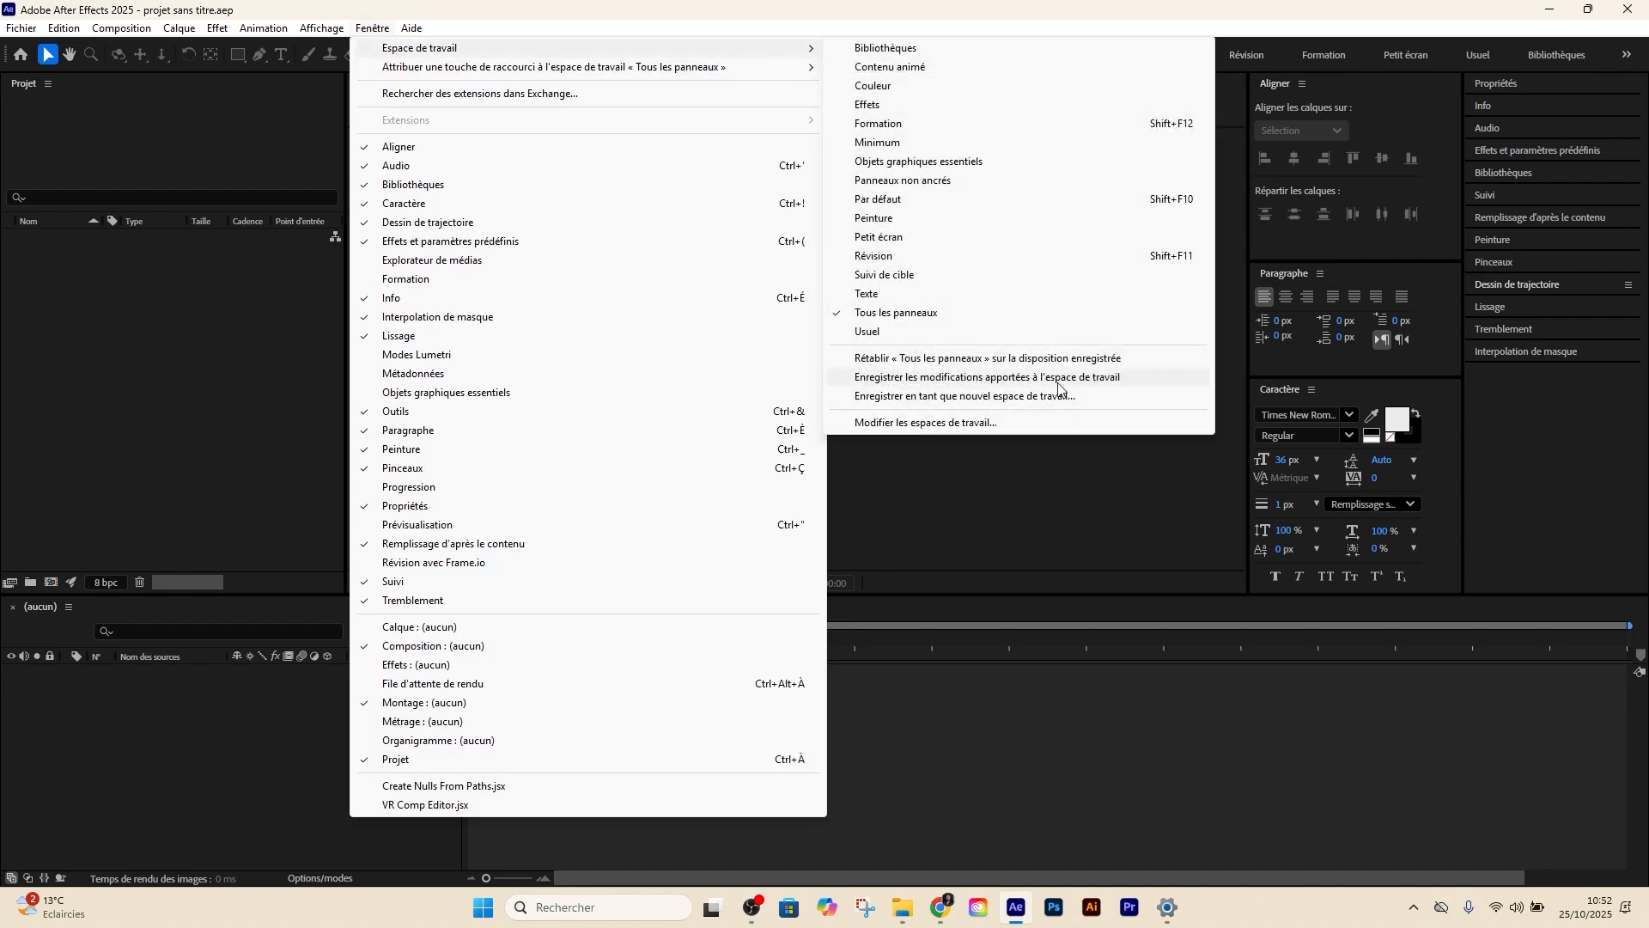
pyautogui.click(1207, 3)
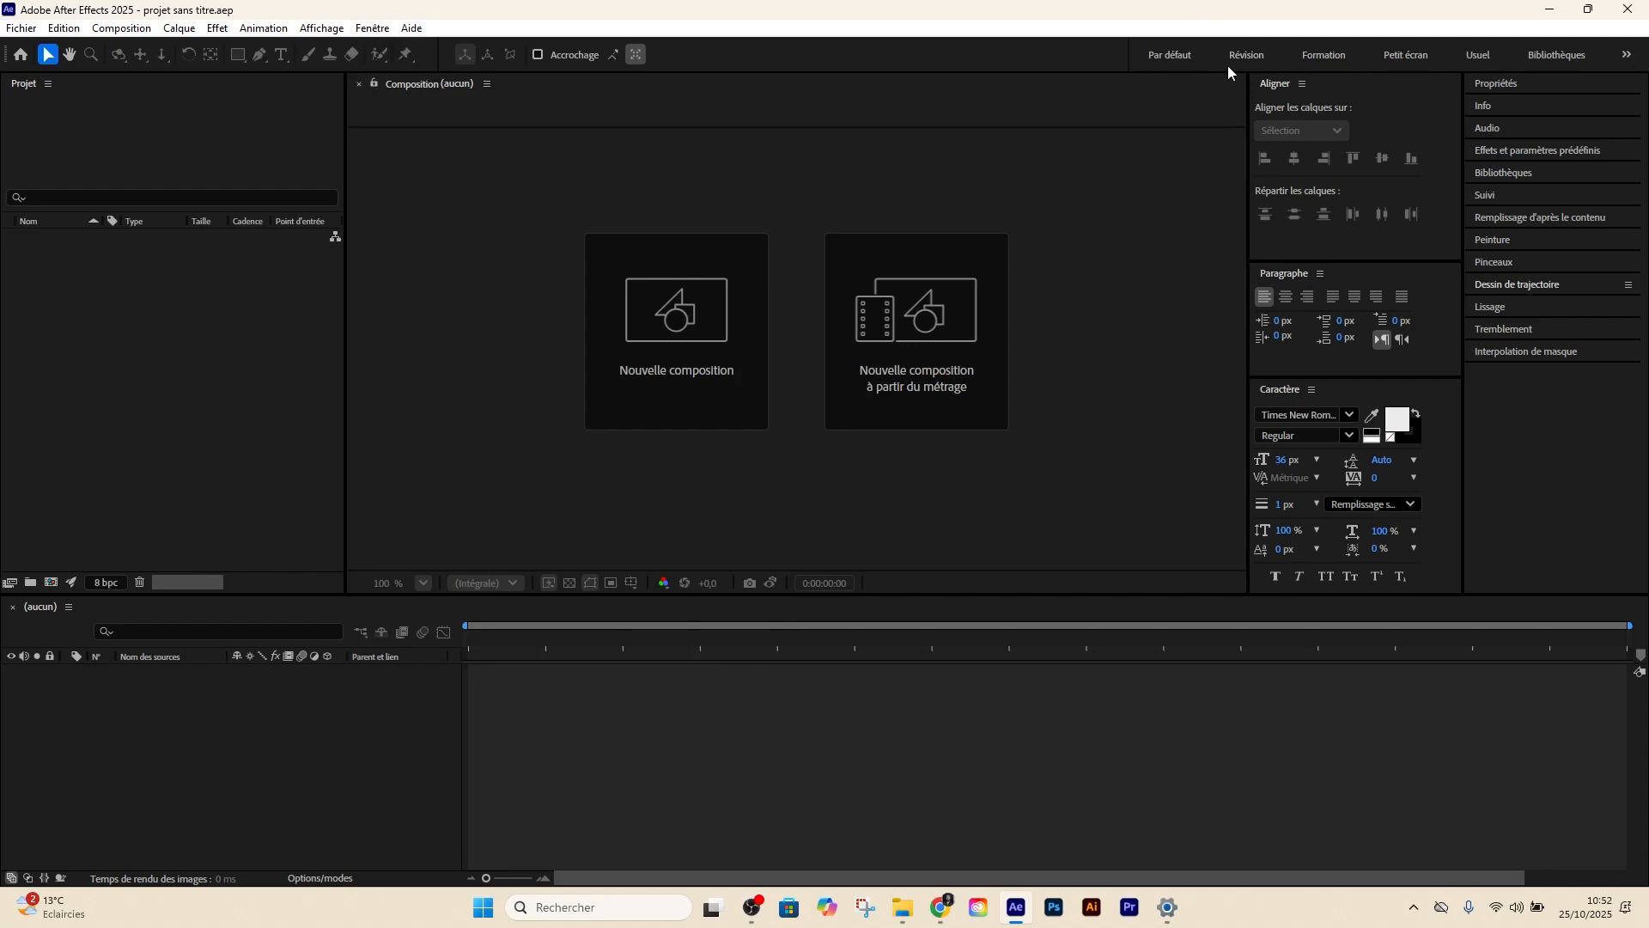
# Try to save the current layout as a new workspace named Texte, without replacing the existing workspace of that name
pyautogui.click(1635, 55)
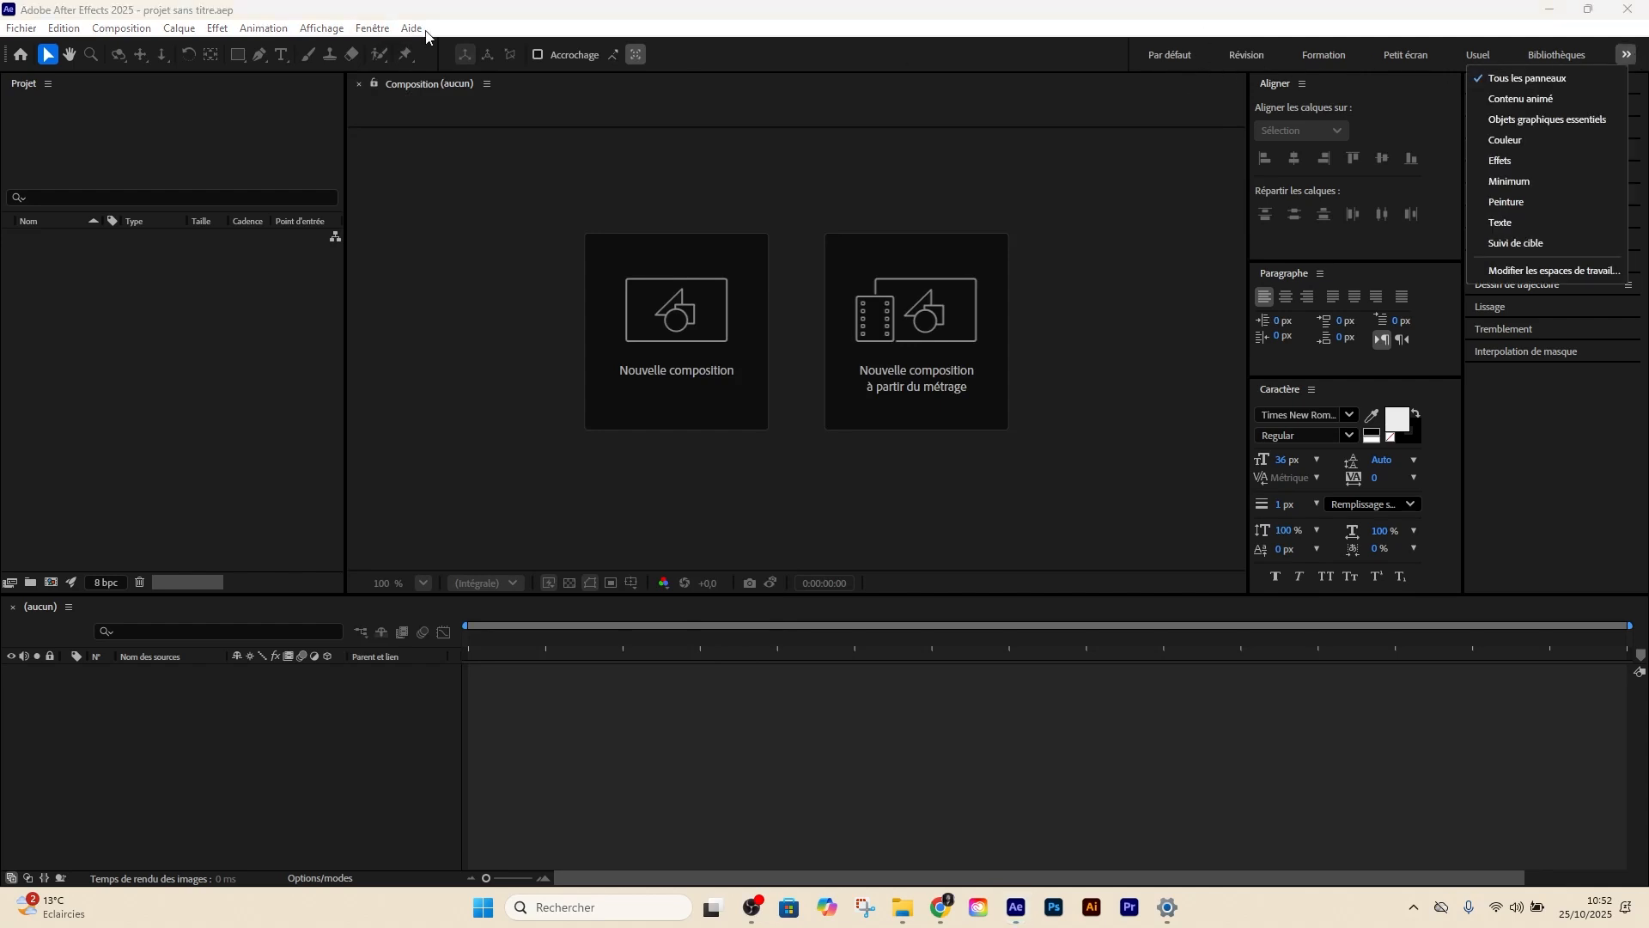
pyautogui.click(389, 31)
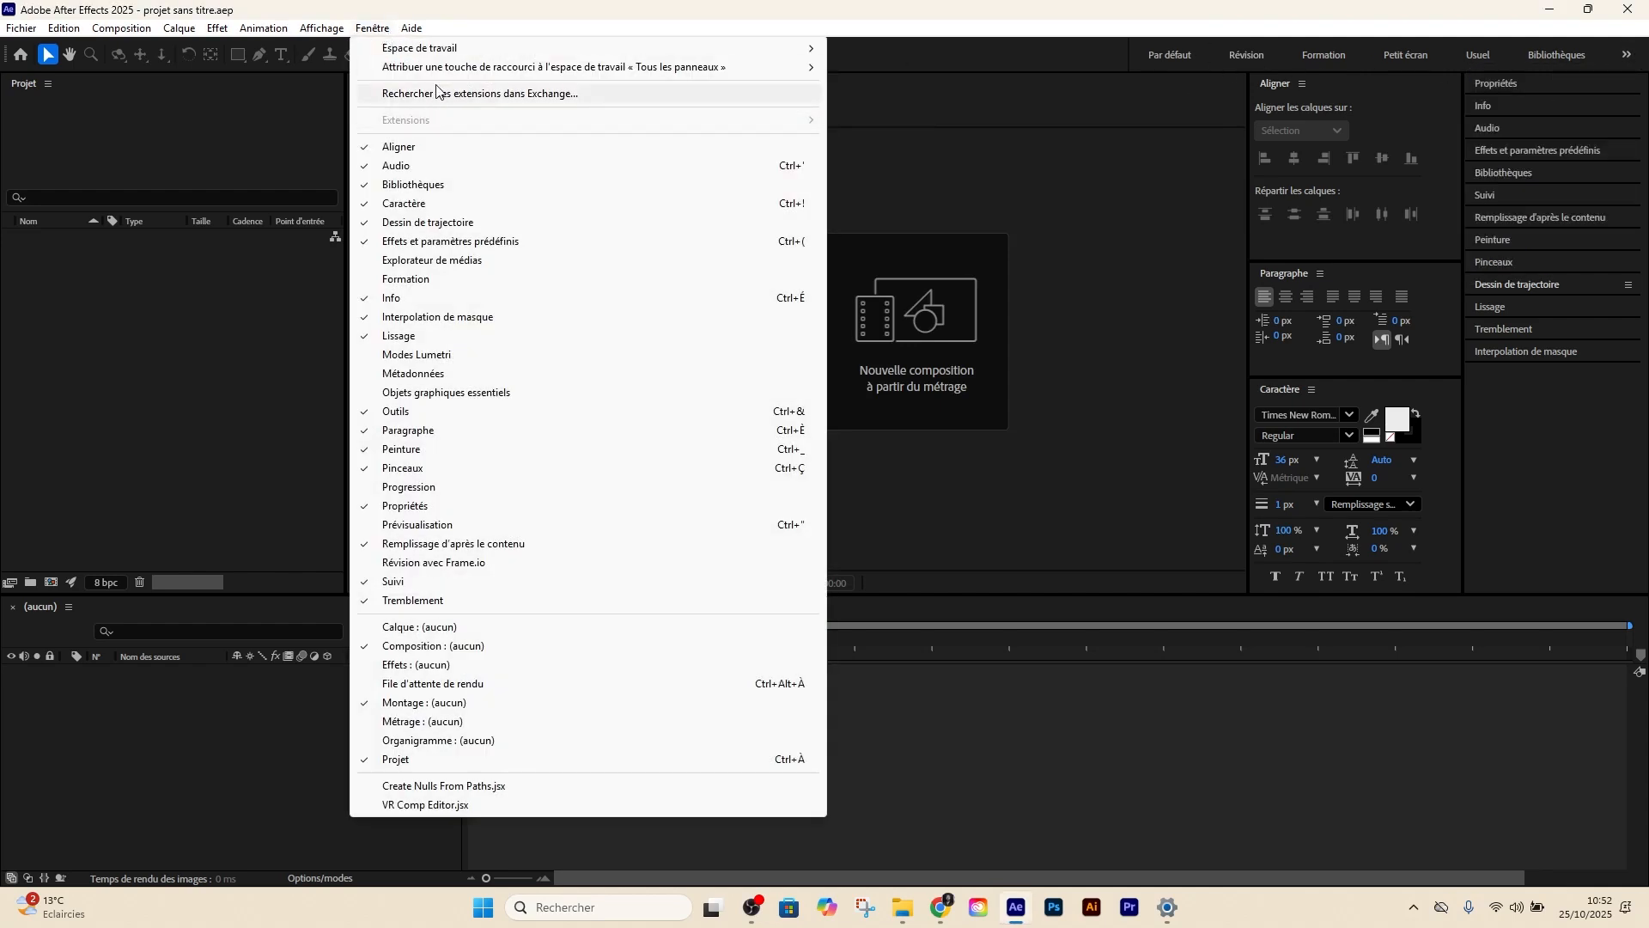
pyautogui.moveTo(428, 49)
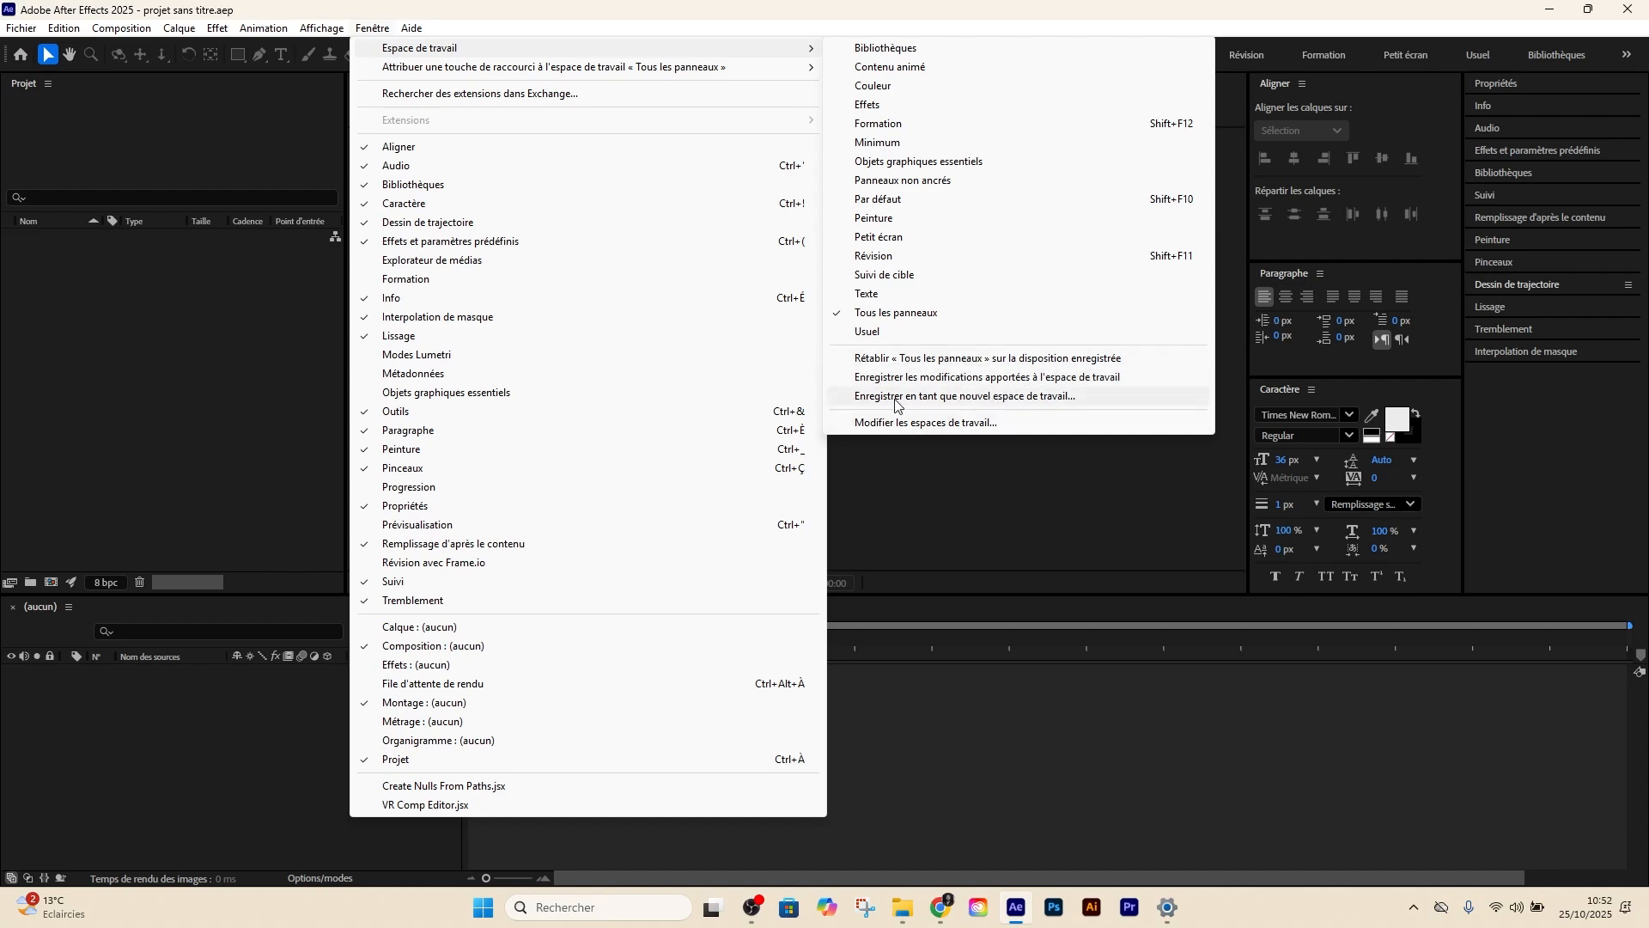
pyautogui.click(979, 404)
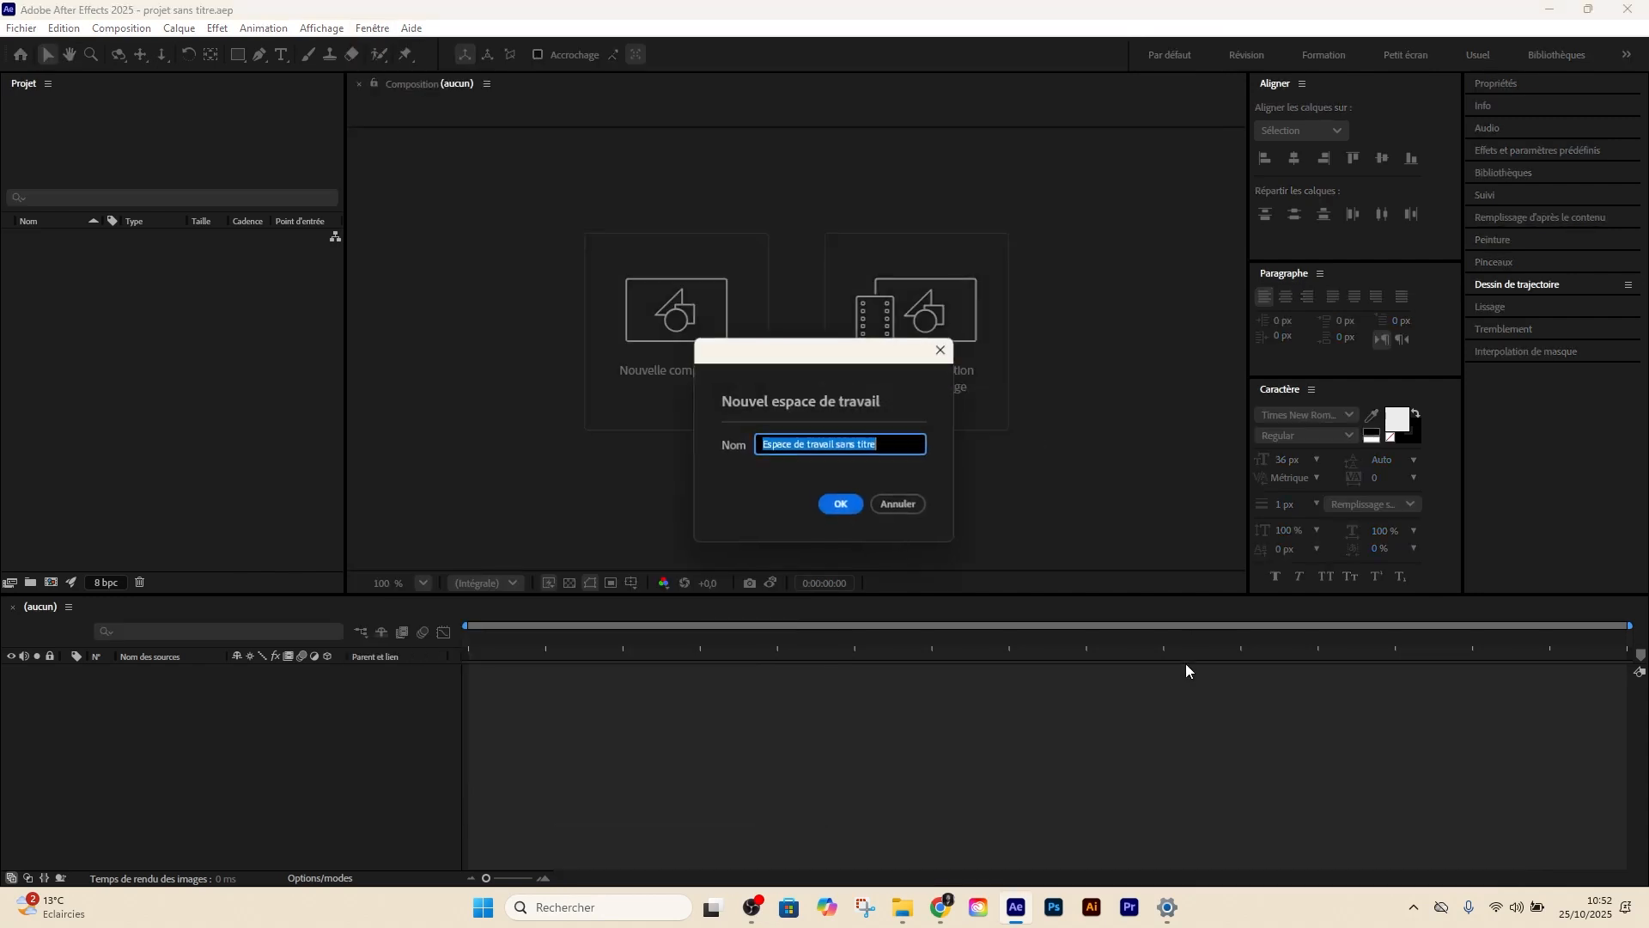
pyautogui.moveTo(802, 359); pyautogui.dragTo(1089, 301)
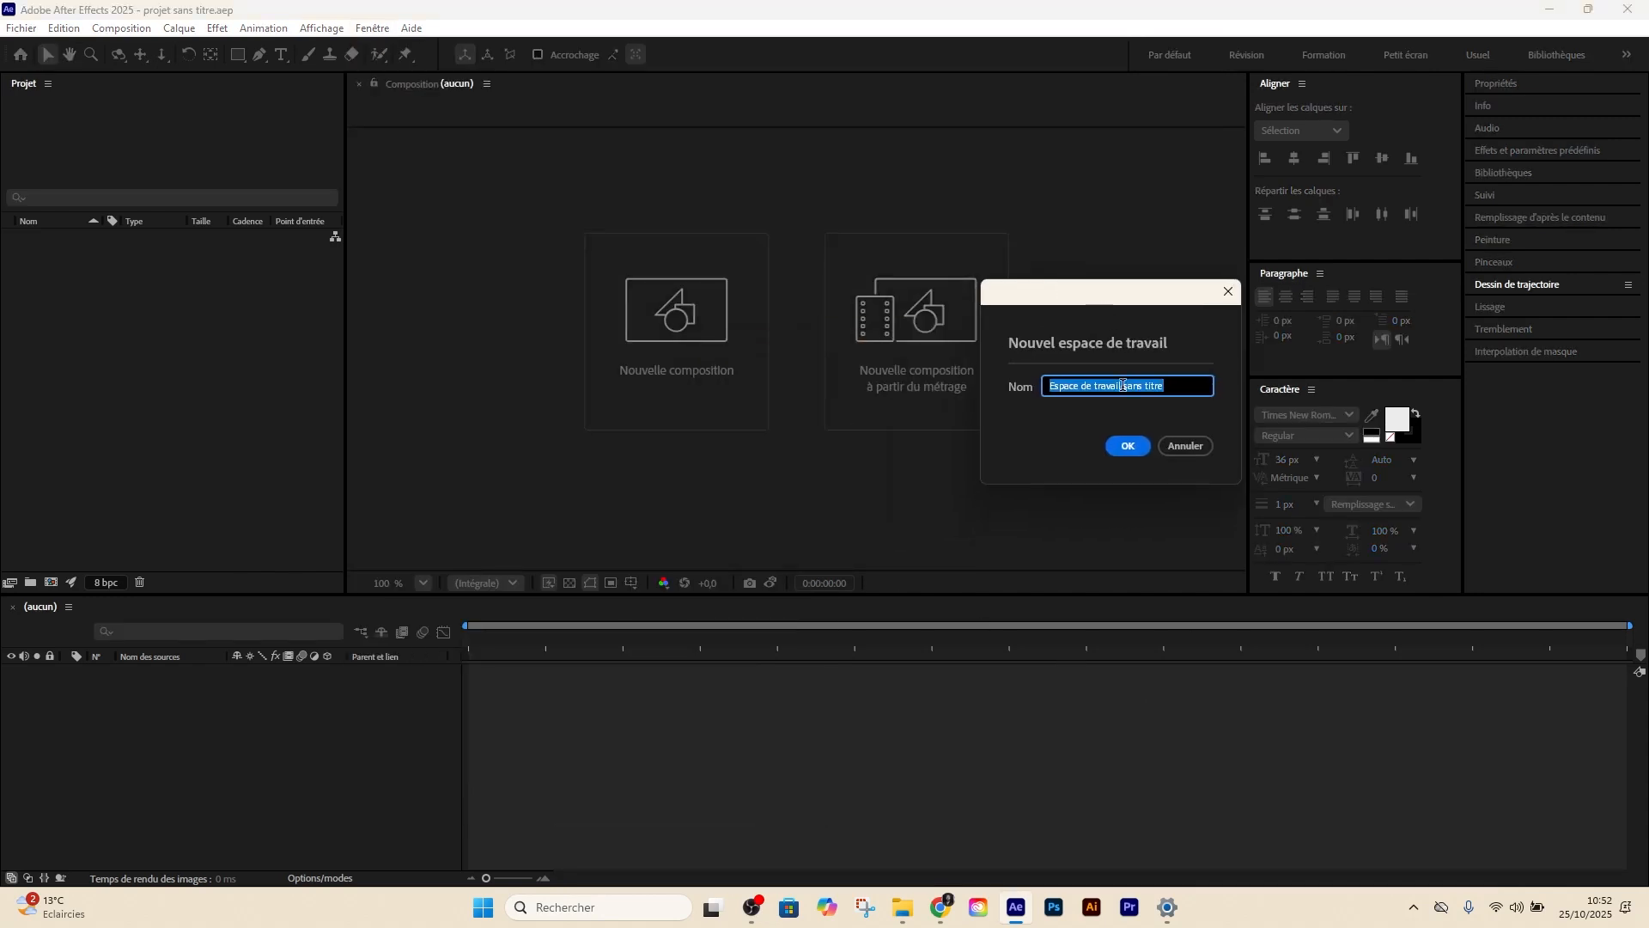
pyautogui.write('Texte')
pyautogui.click(1126, 447)
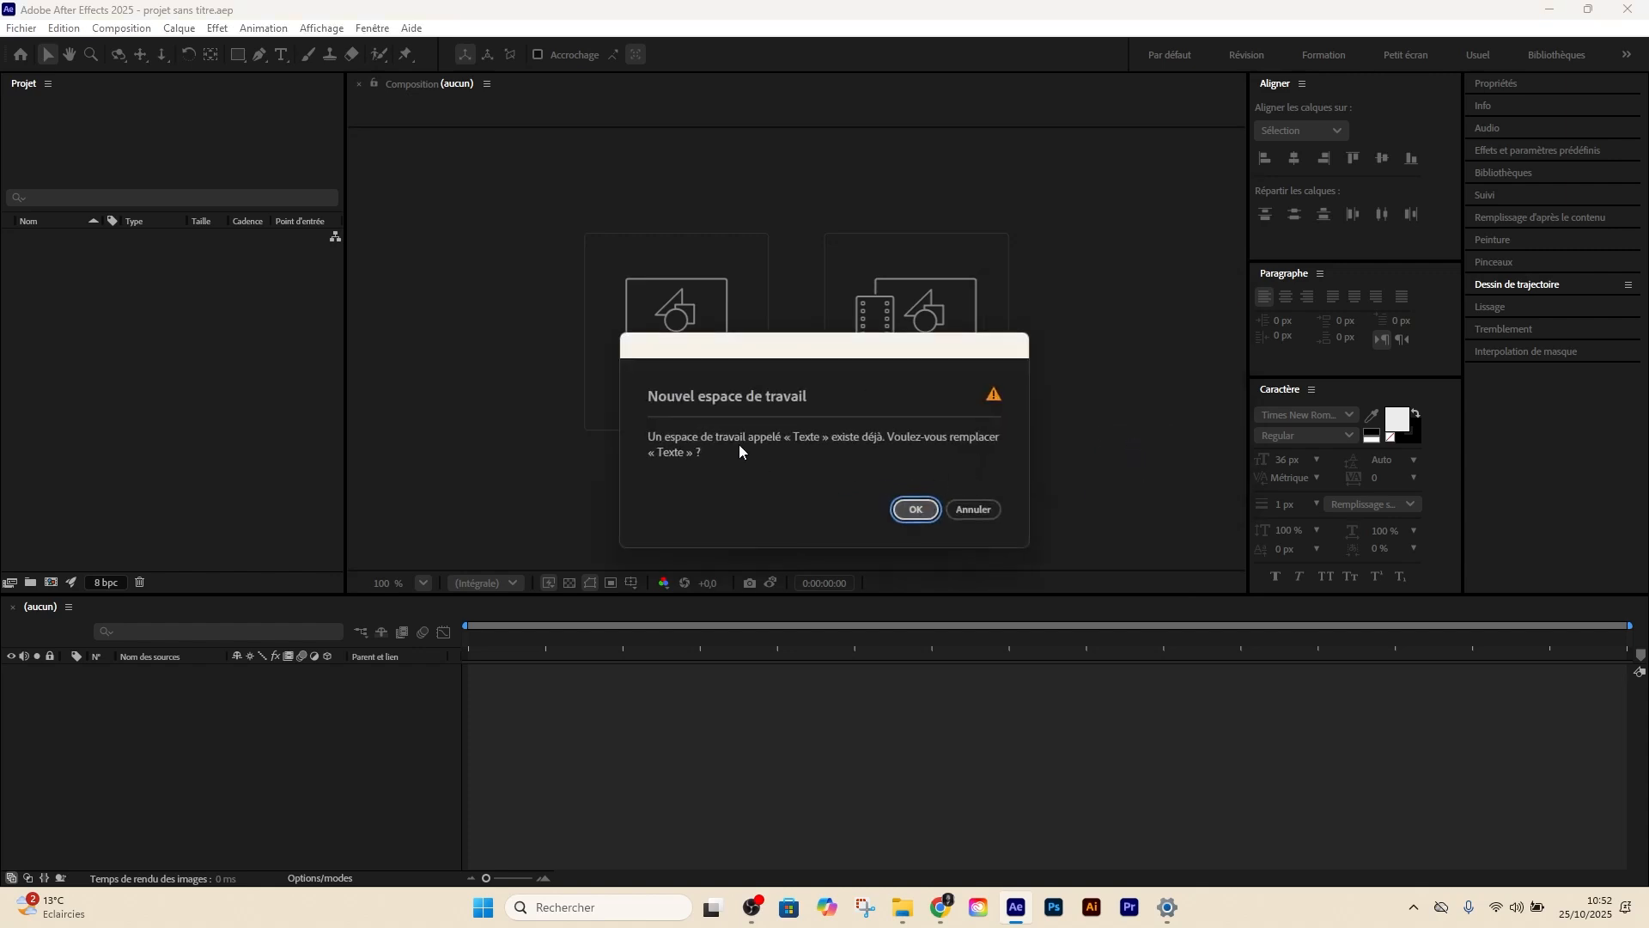
pyautogui.click(983, 513)
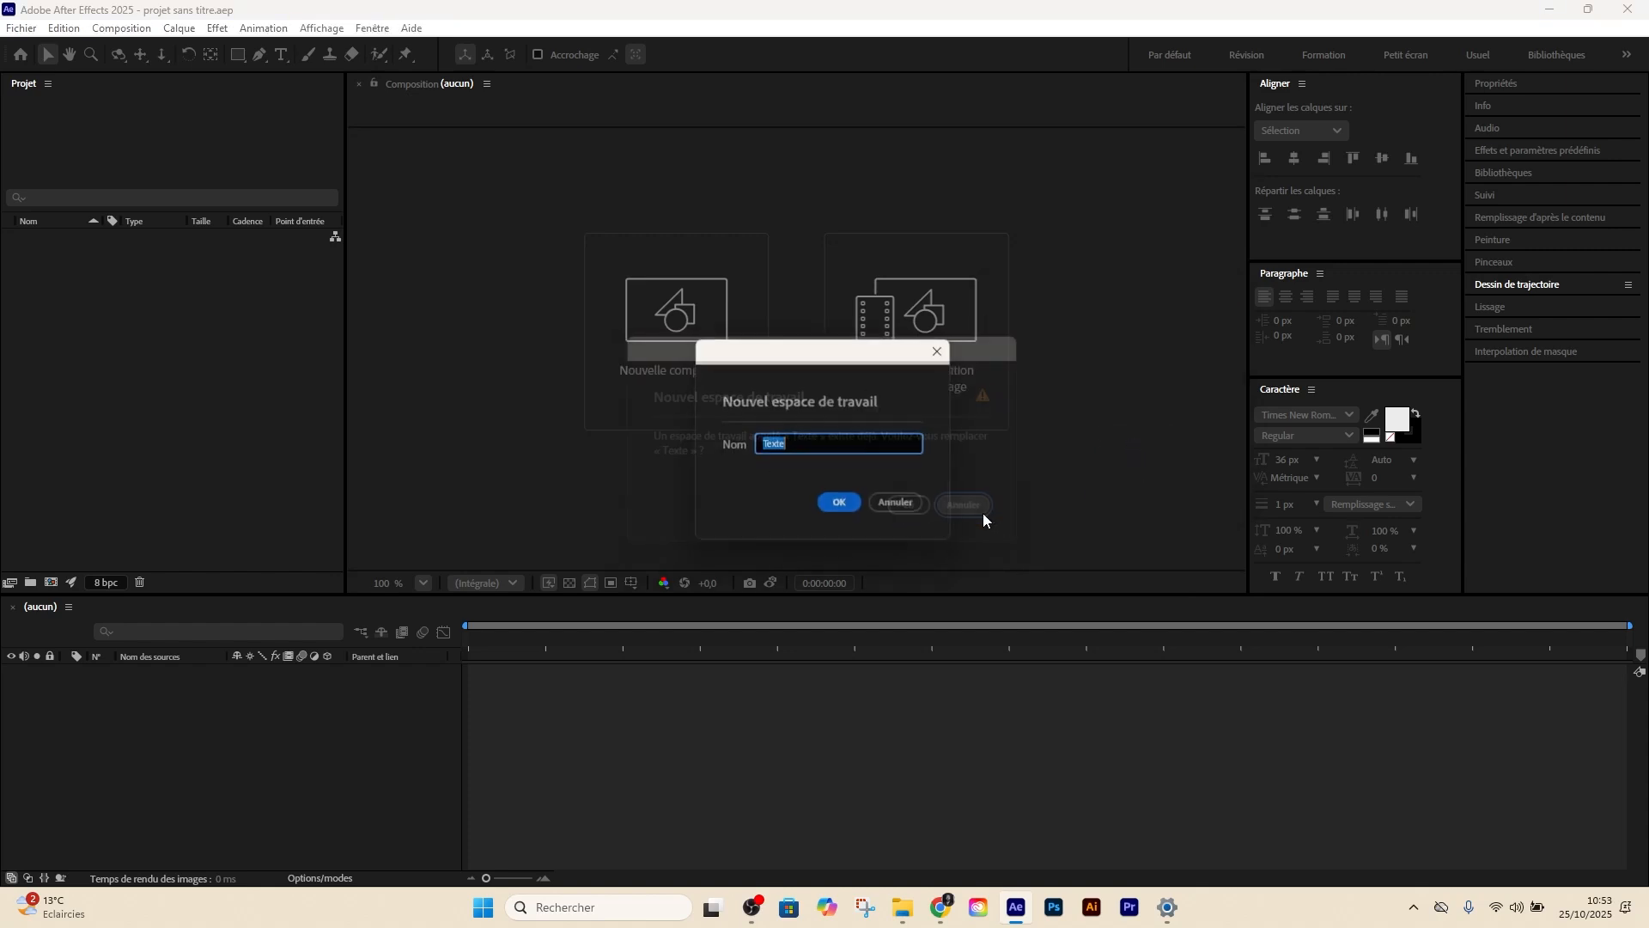
# Change the new workspace's name to Texte_Perso and save it
pyautogui.click(806, 444)
pyautogui.write('_')
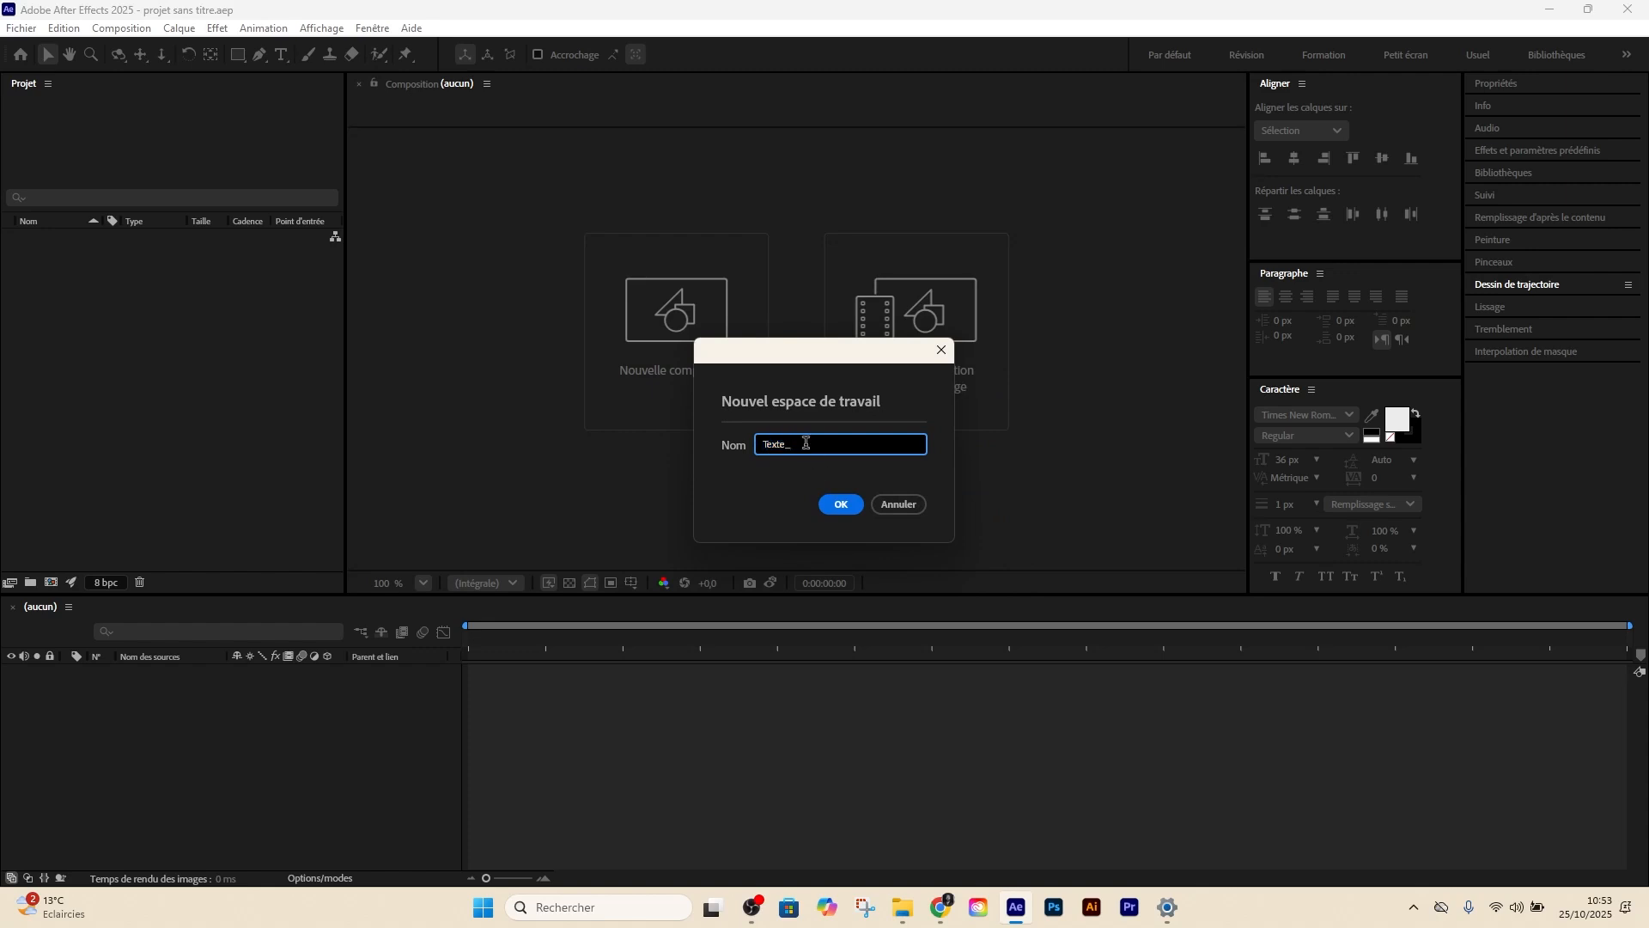
pyautogui.write('Perso')
pyautogui.click(838, 505)
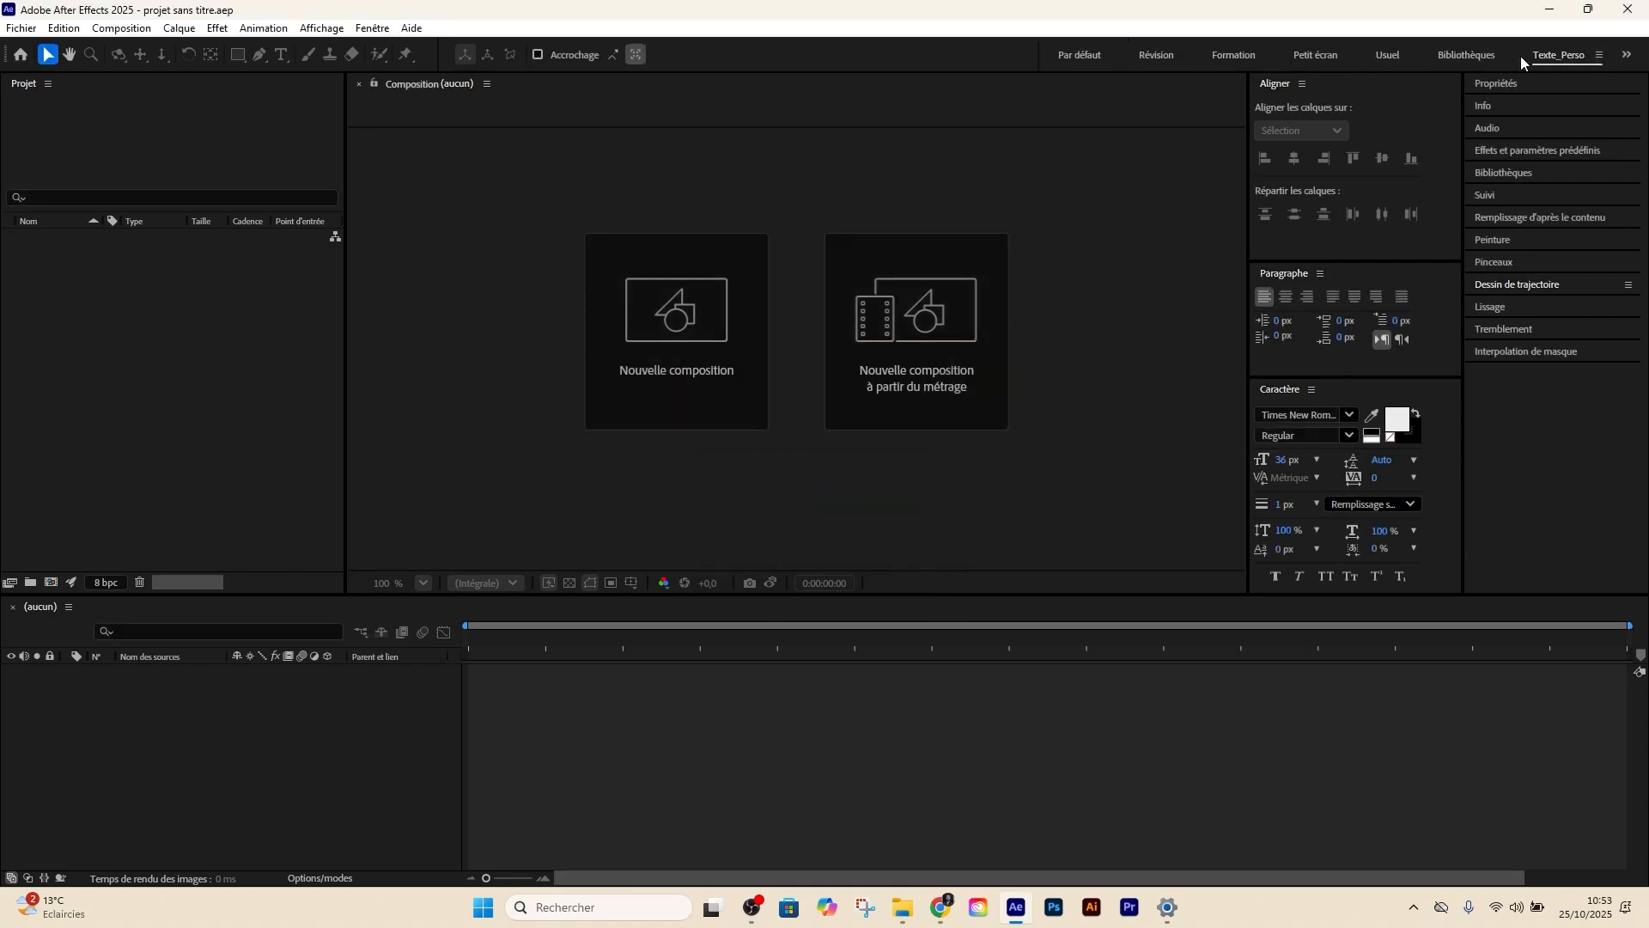
# Review the workspace order and move Texte_Perso to the first place in the bar, ahead of Par défaut
pyautogui.click(1627, 54)
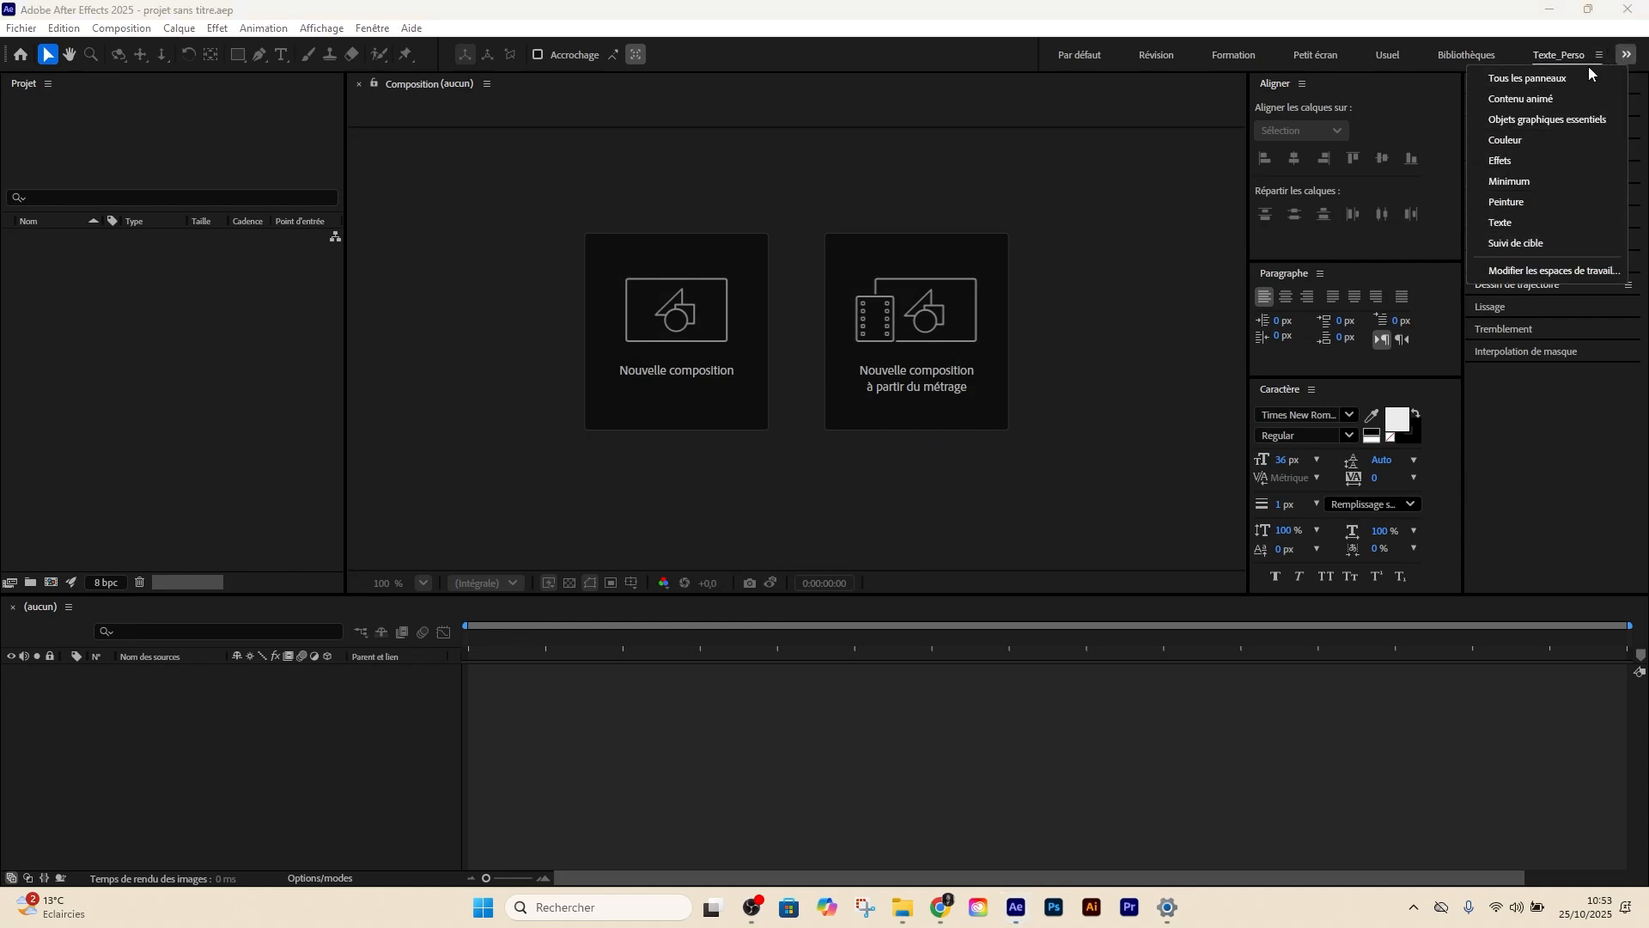
pyautogui.click(1597, 56)
pyautogui.click(1597, 57)
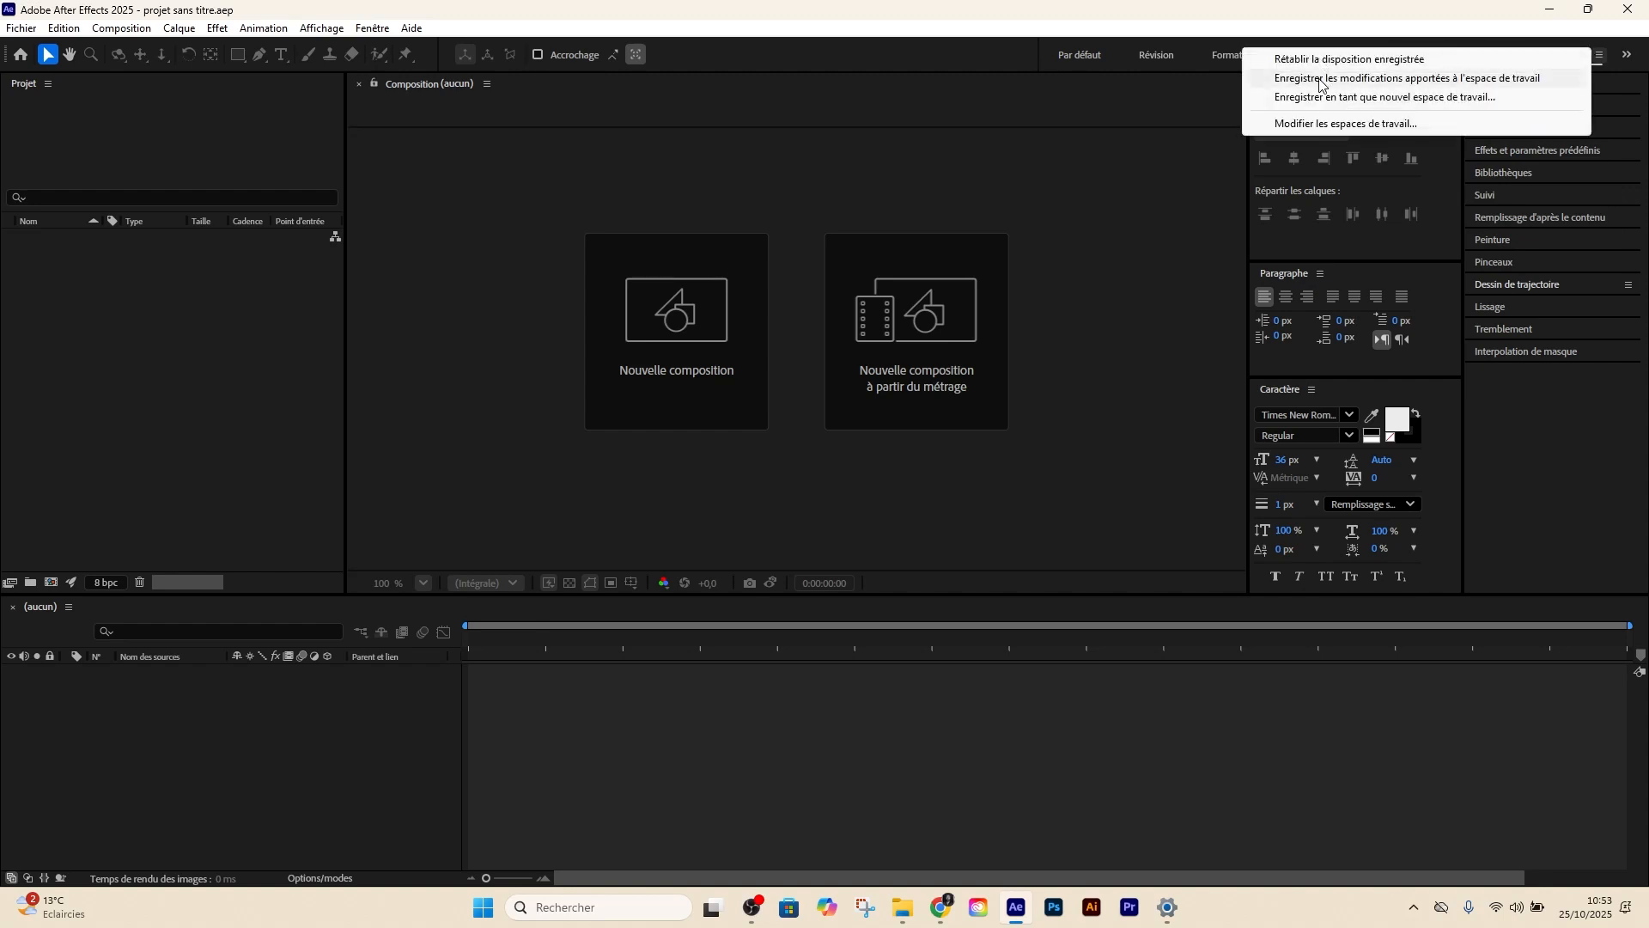
pyautogui.click(1337, 126)
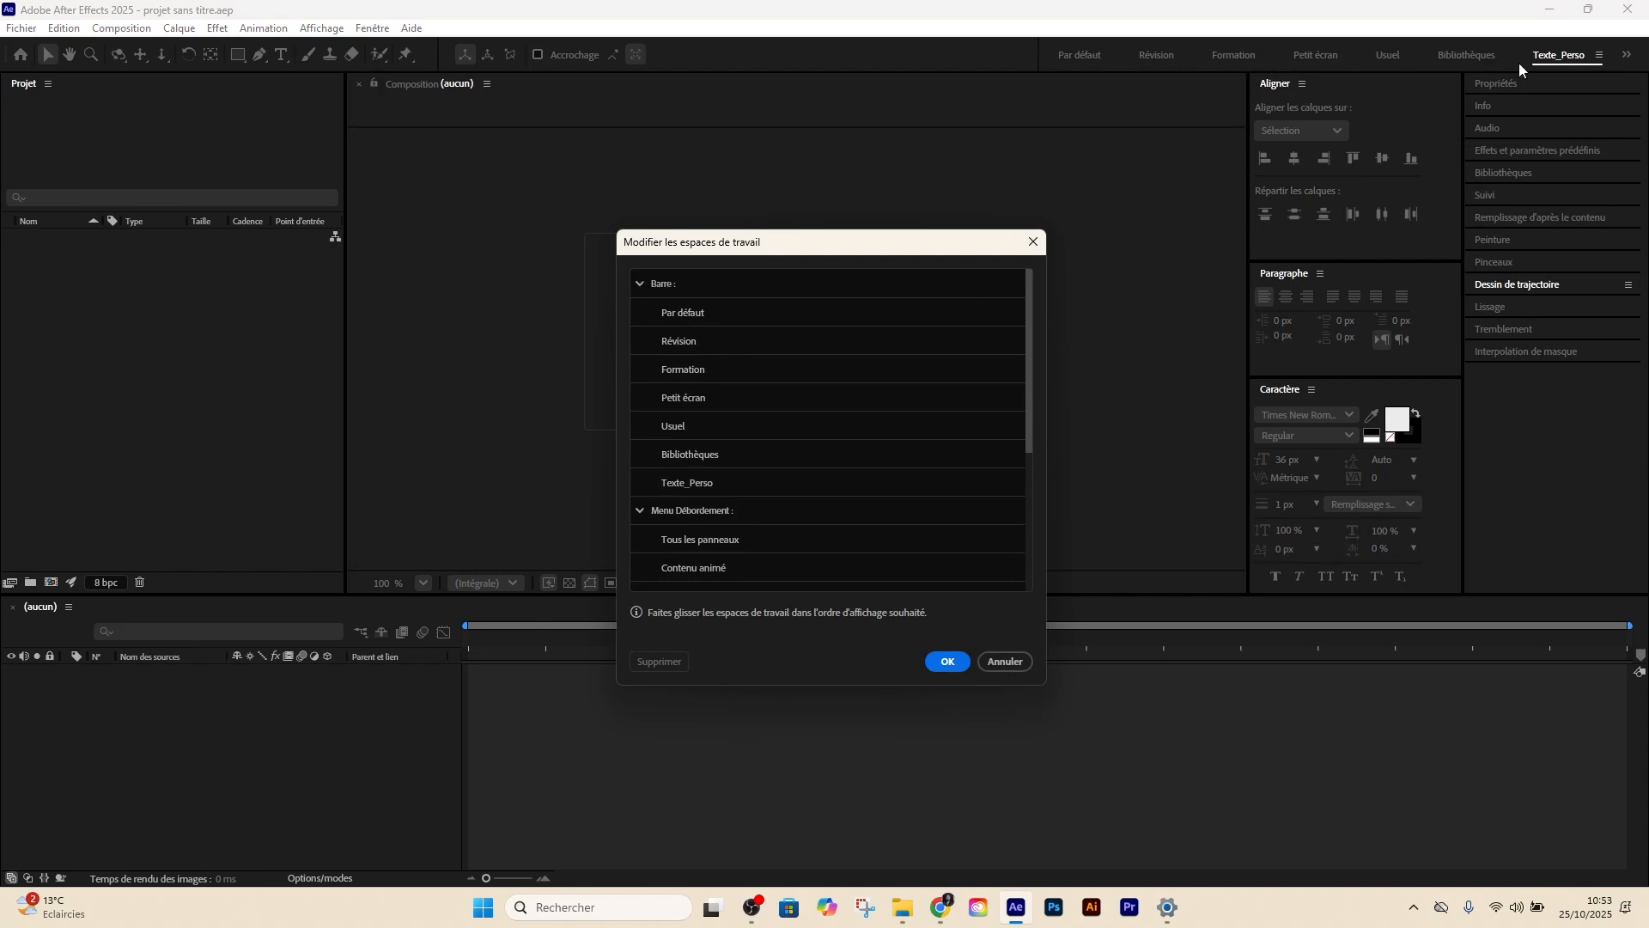
pyautogui.click(684, 341)
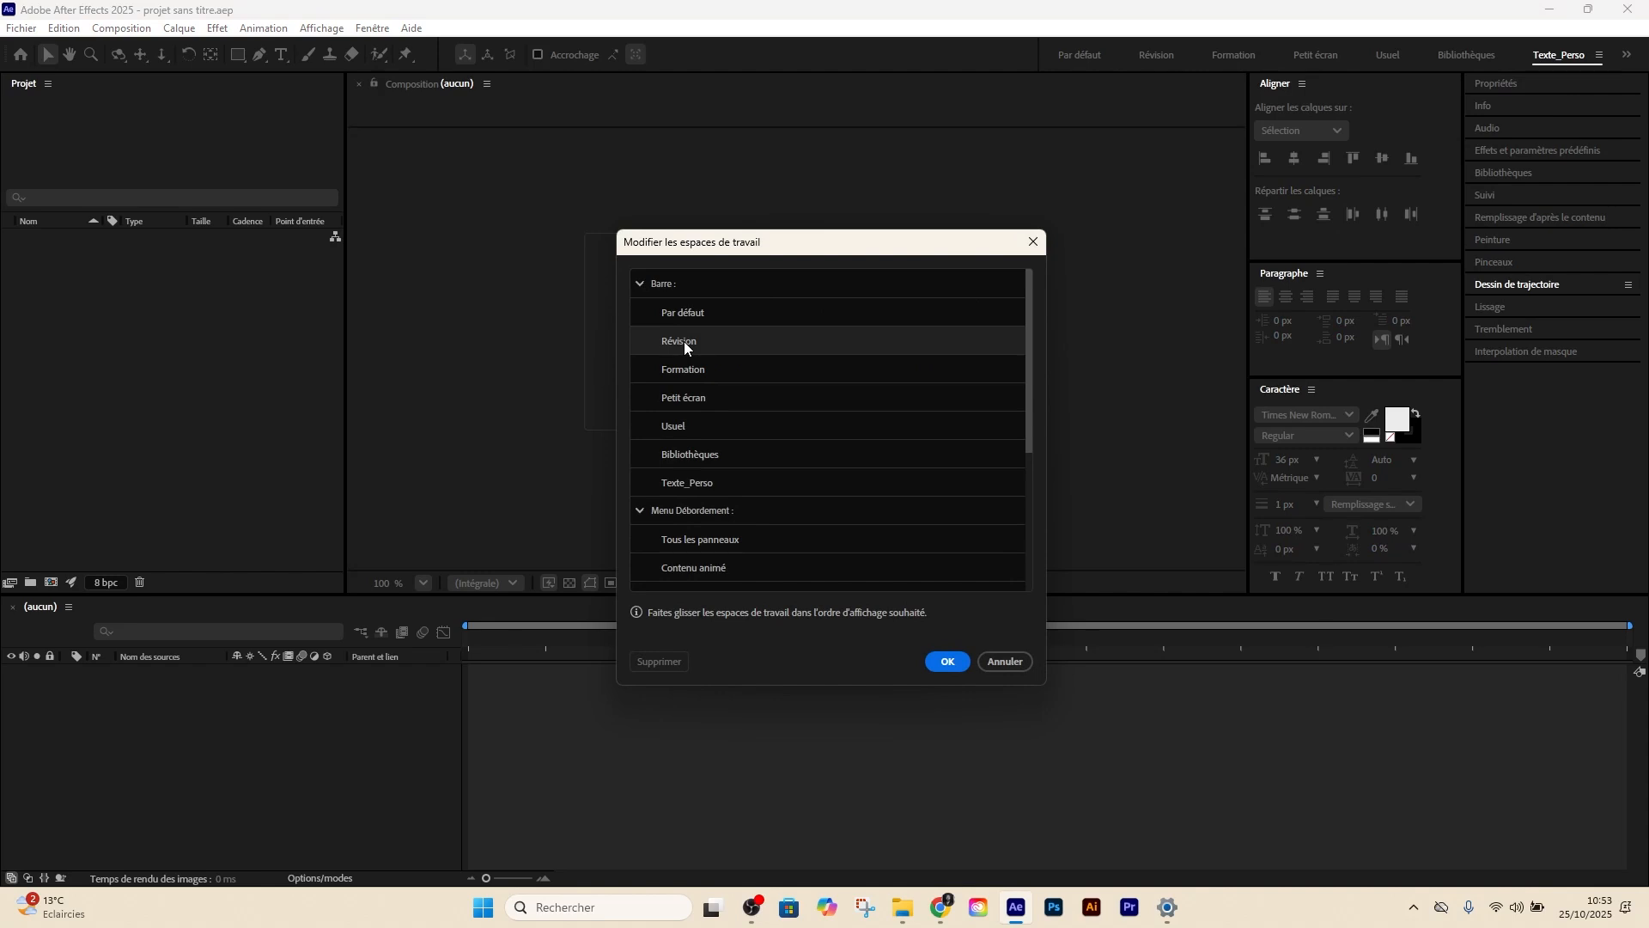
pyautogui.scroll(-1, 689, 348)
pyautogui.scroll(1, 690, 347)
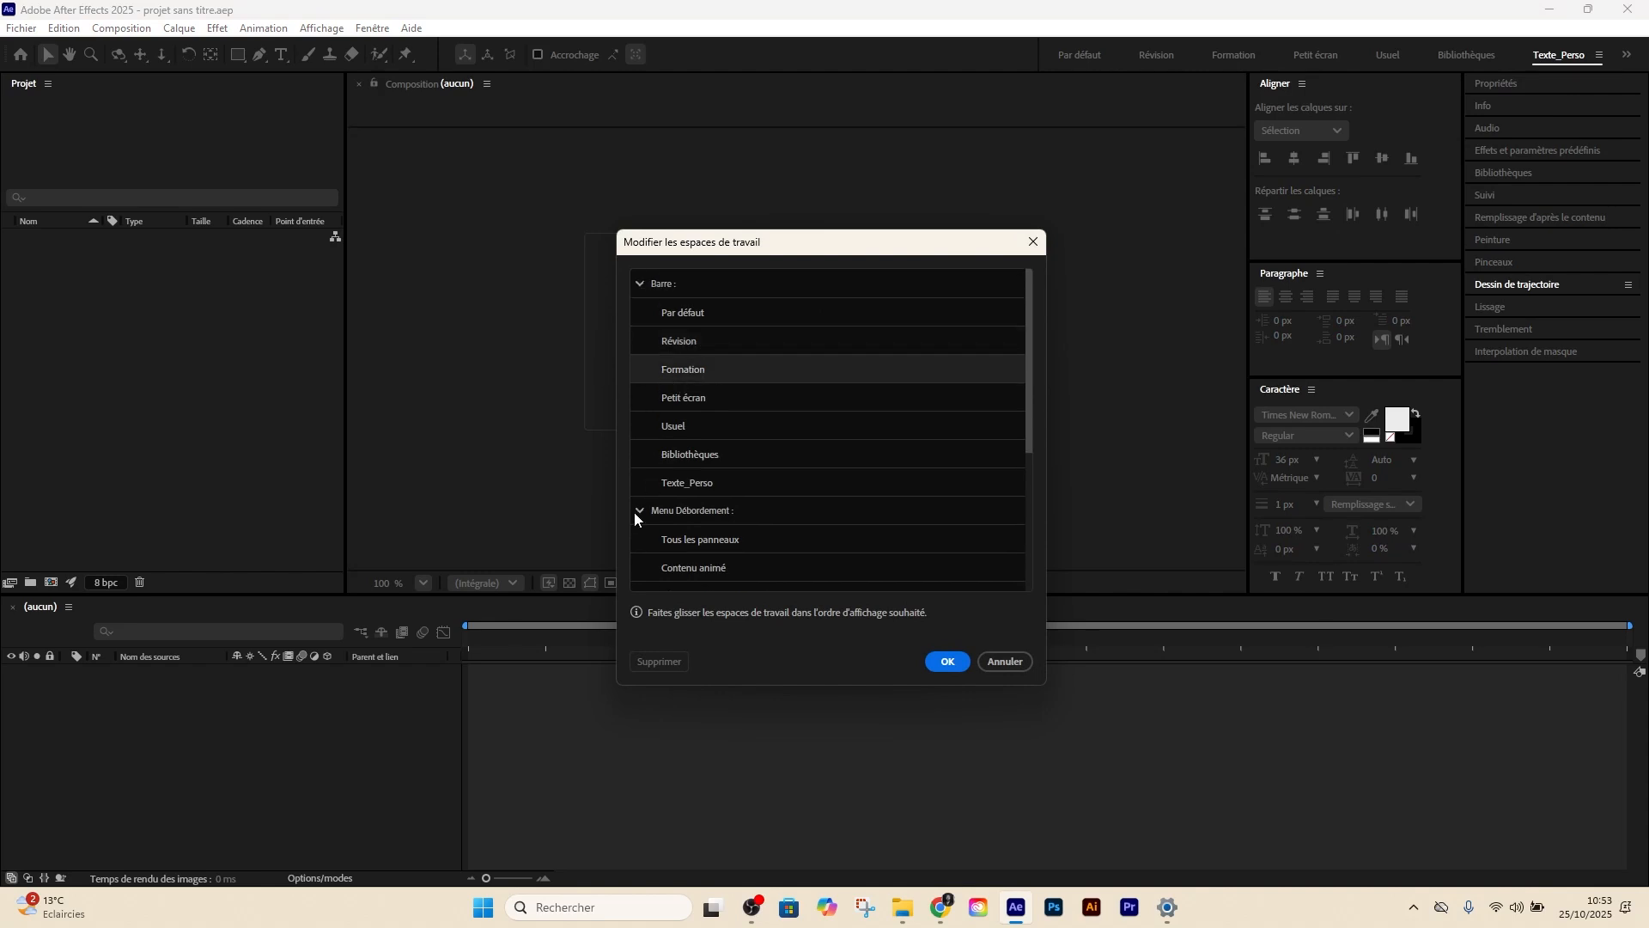
pyautogui.scroll(-1, 694, 528)
pyautogui.scroll(1, 688, 558)
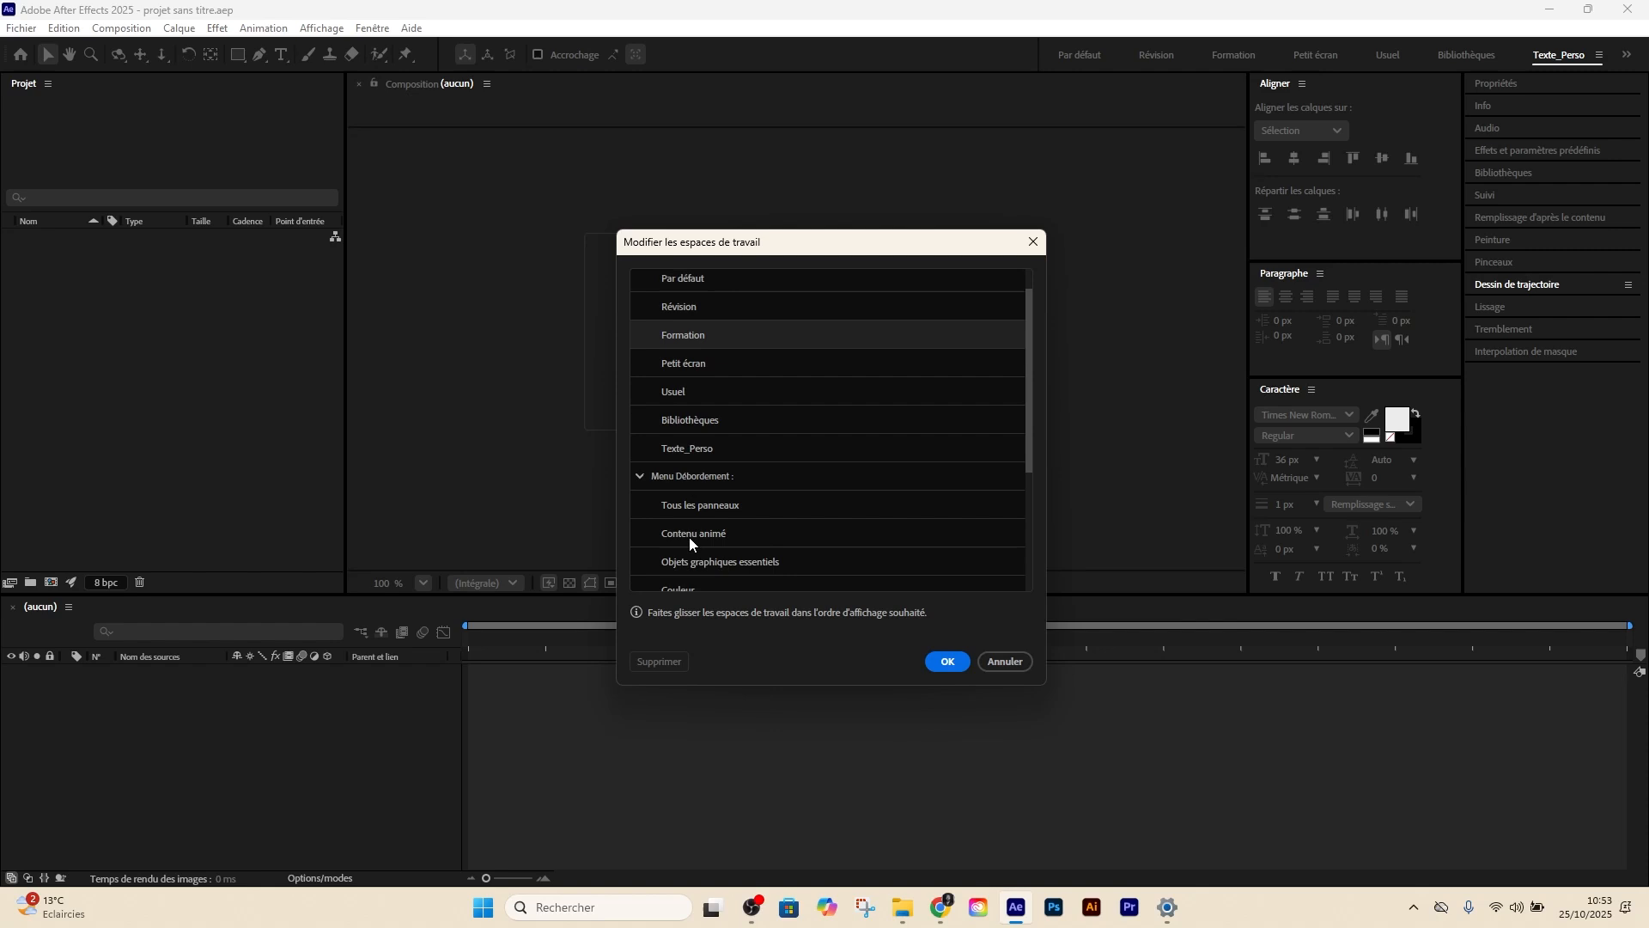
pyautogui.click(694, 460)
pyautogui.moveTo(693, 459); pyautogui.dragTo(712, 276)
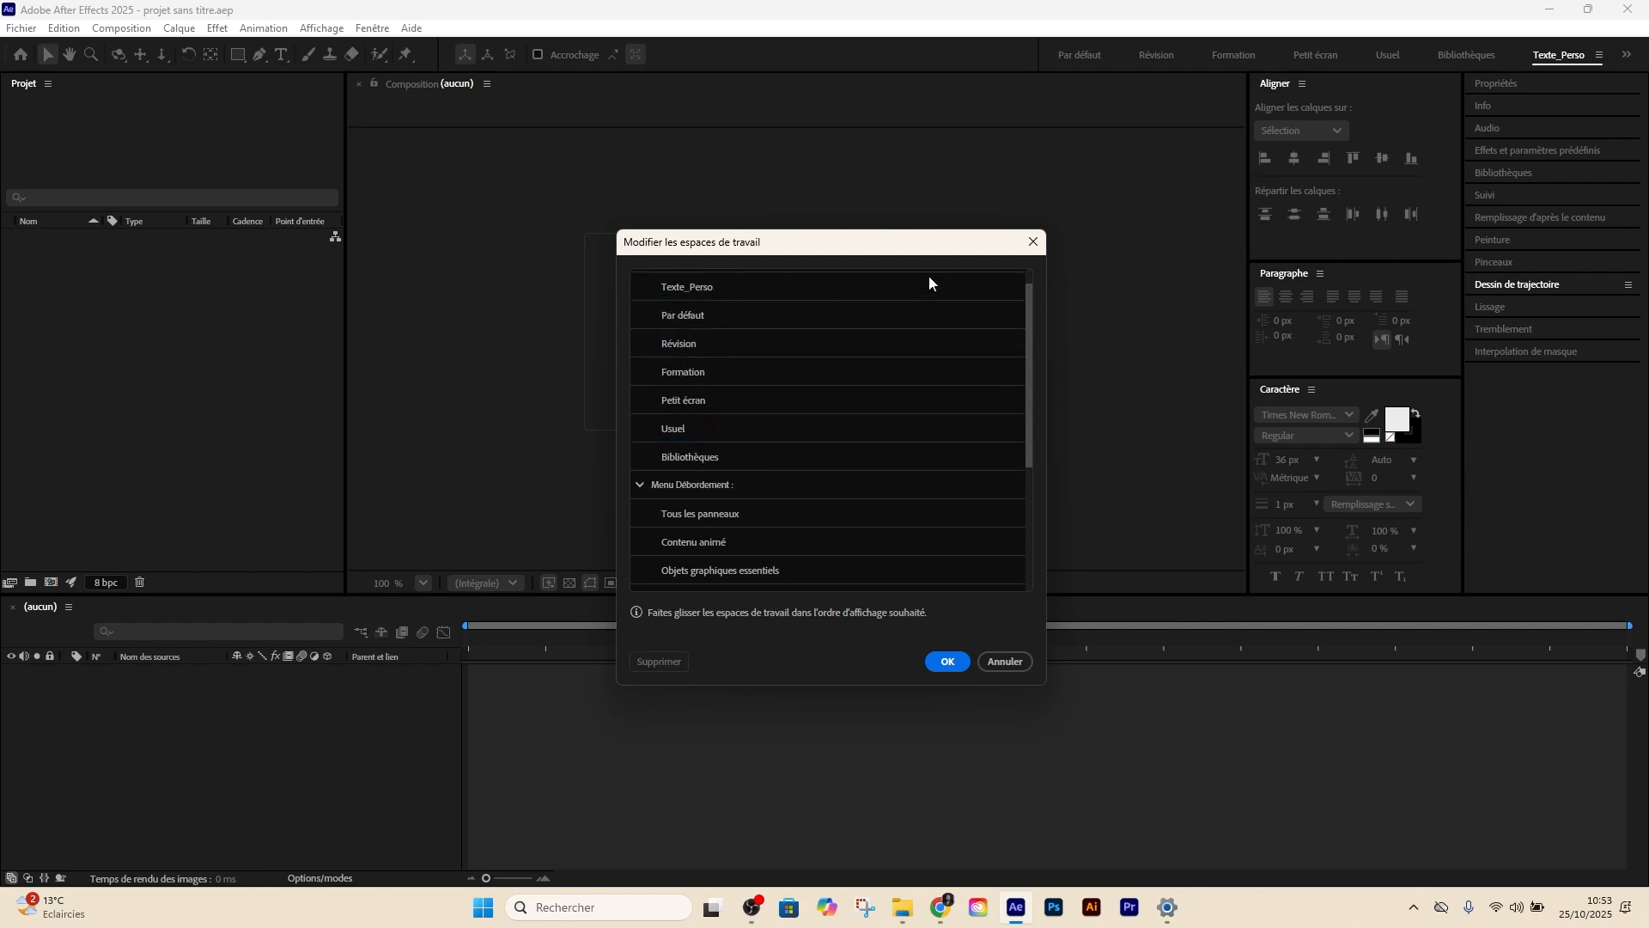
pyautogui.click(946, 662)
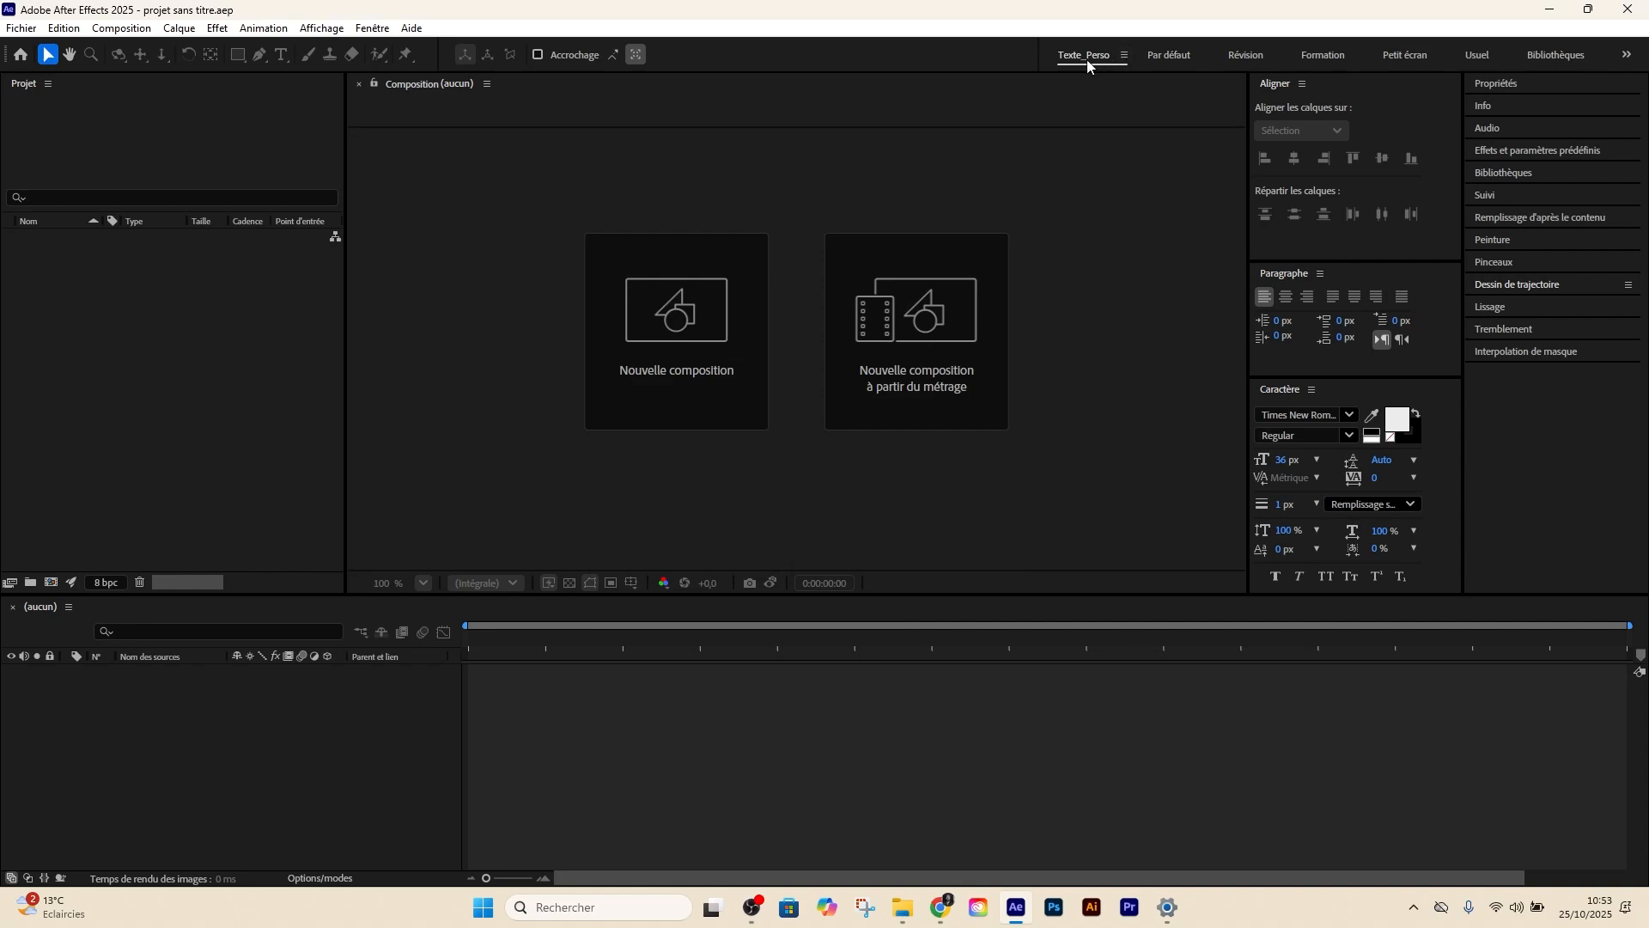
# Delete the Texte_Perso workspace from the list of workspaces and apply the change
pyautogui.click(1125, 57)
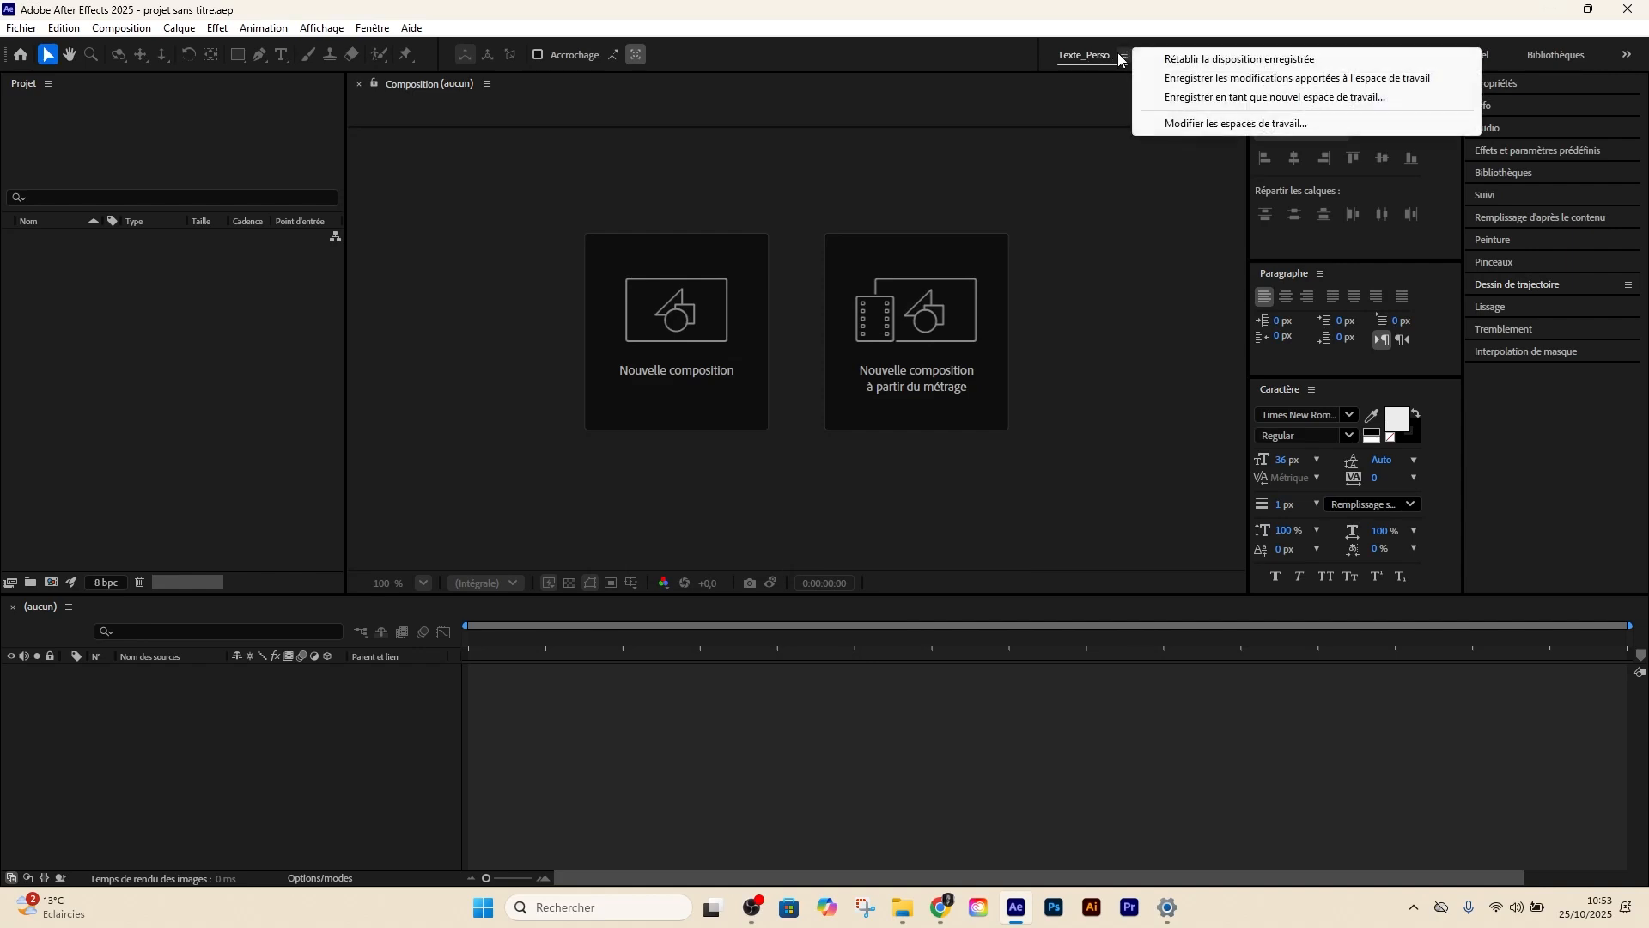
pyautogui.click(1173, 123)
pyautogui.click(708, 314)
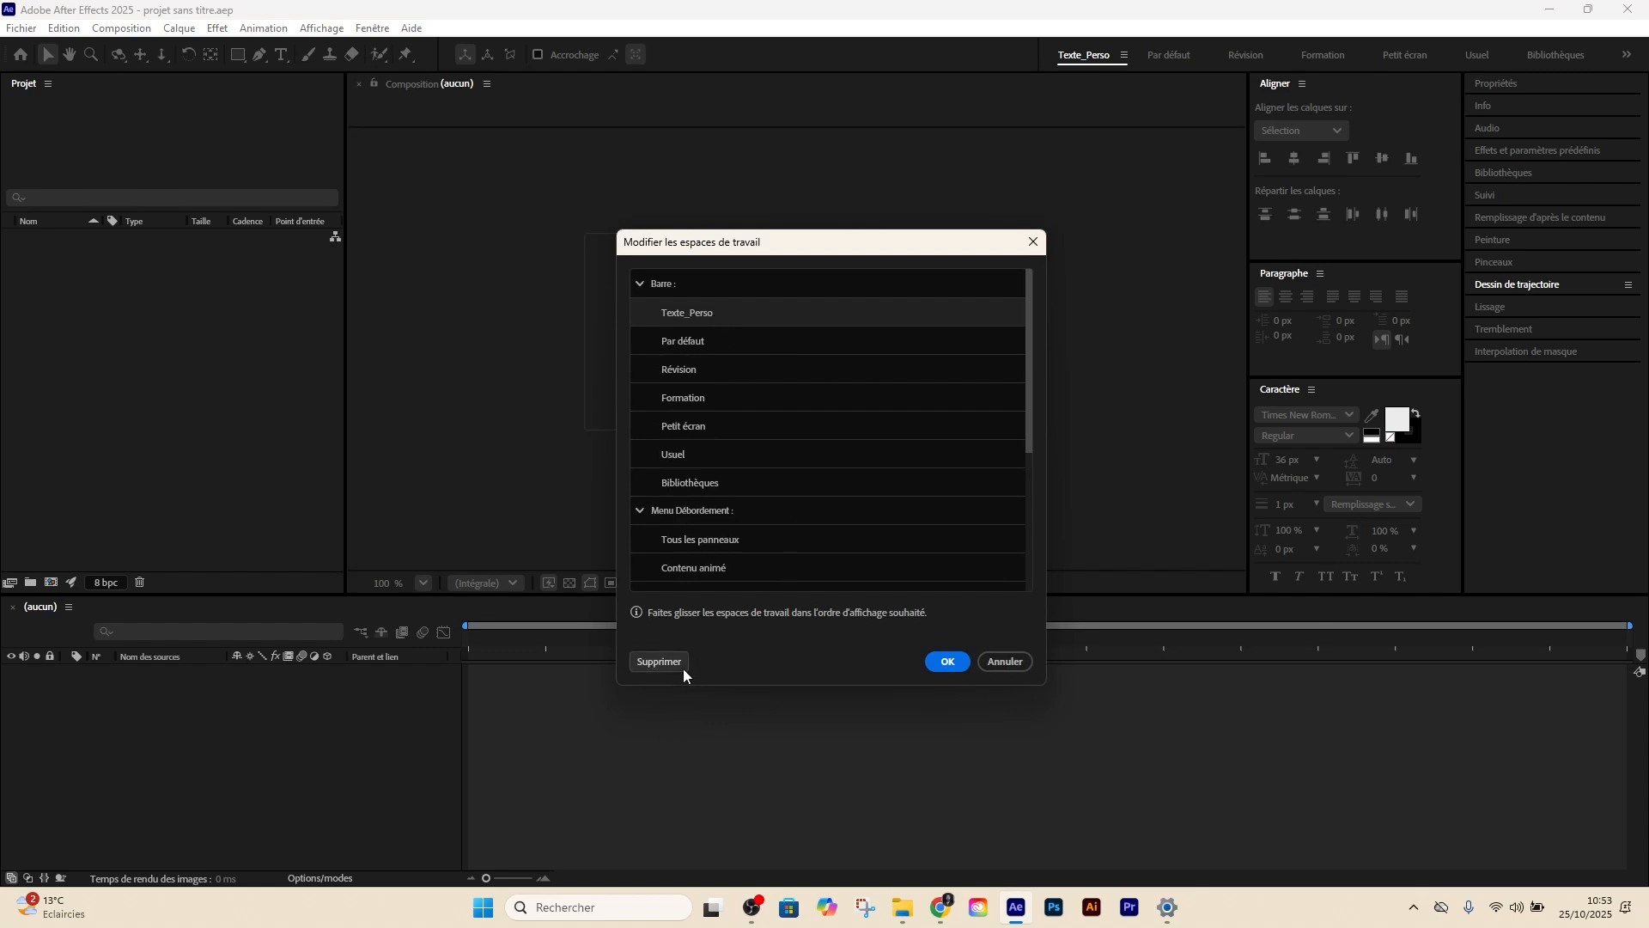
pyautogui.click(659, 662)
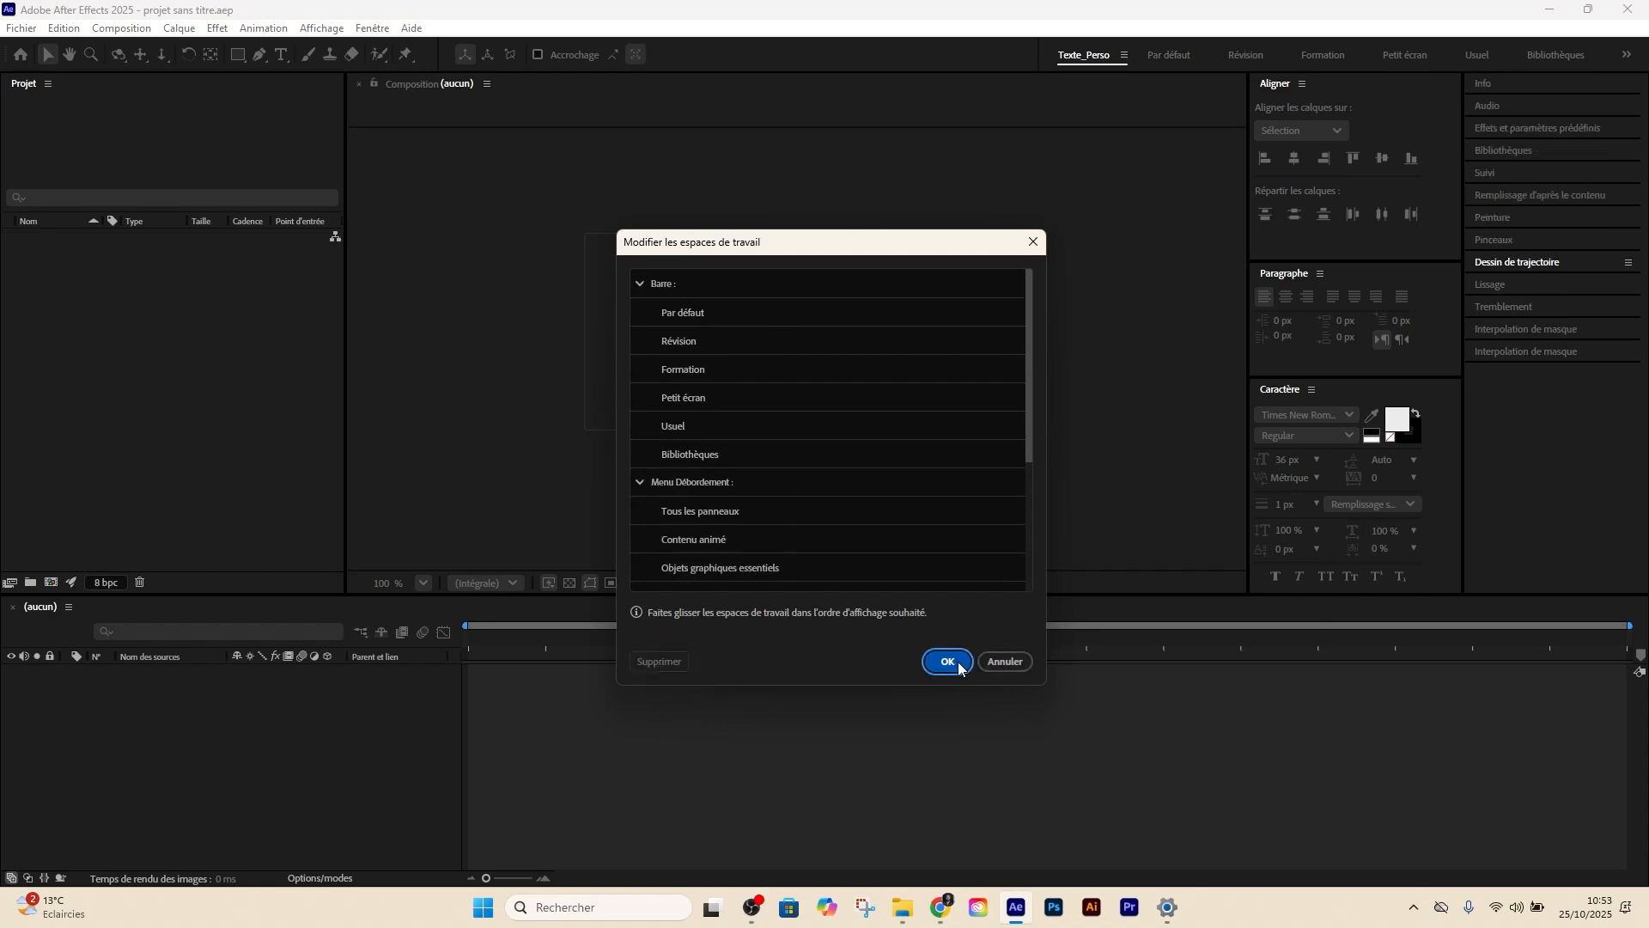
pyautogui.press('Return')
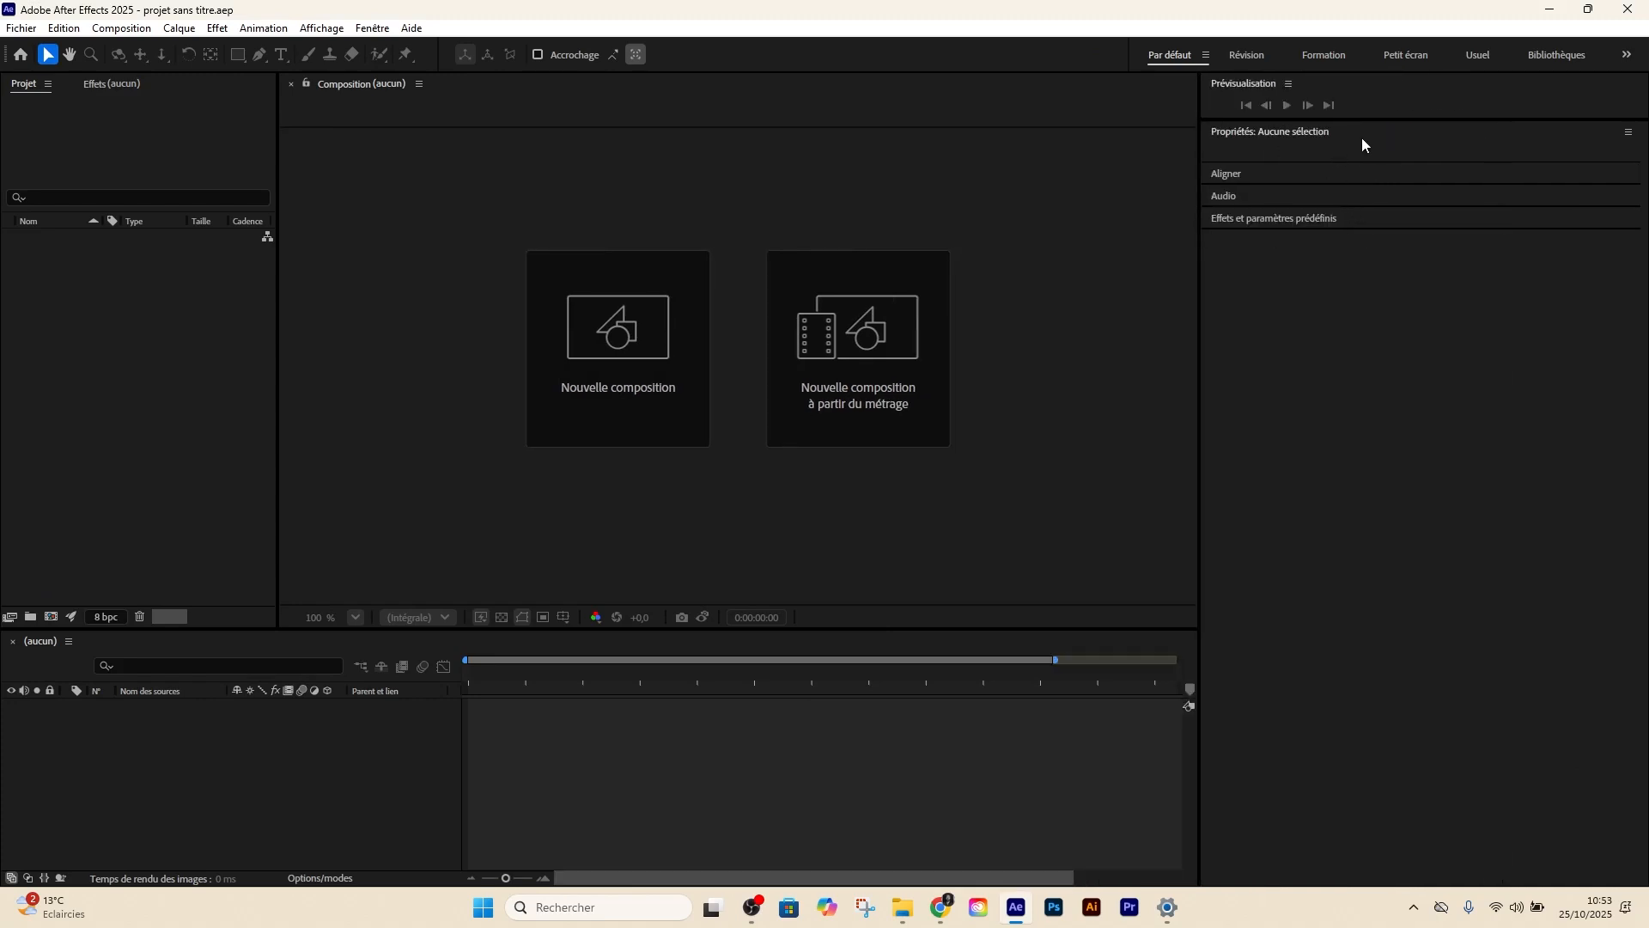
# Switch to the Tous les panneaux workspace and widen the column holding Aligner, Paragraphe and Caractère
pyautogui.click(1626, 55)
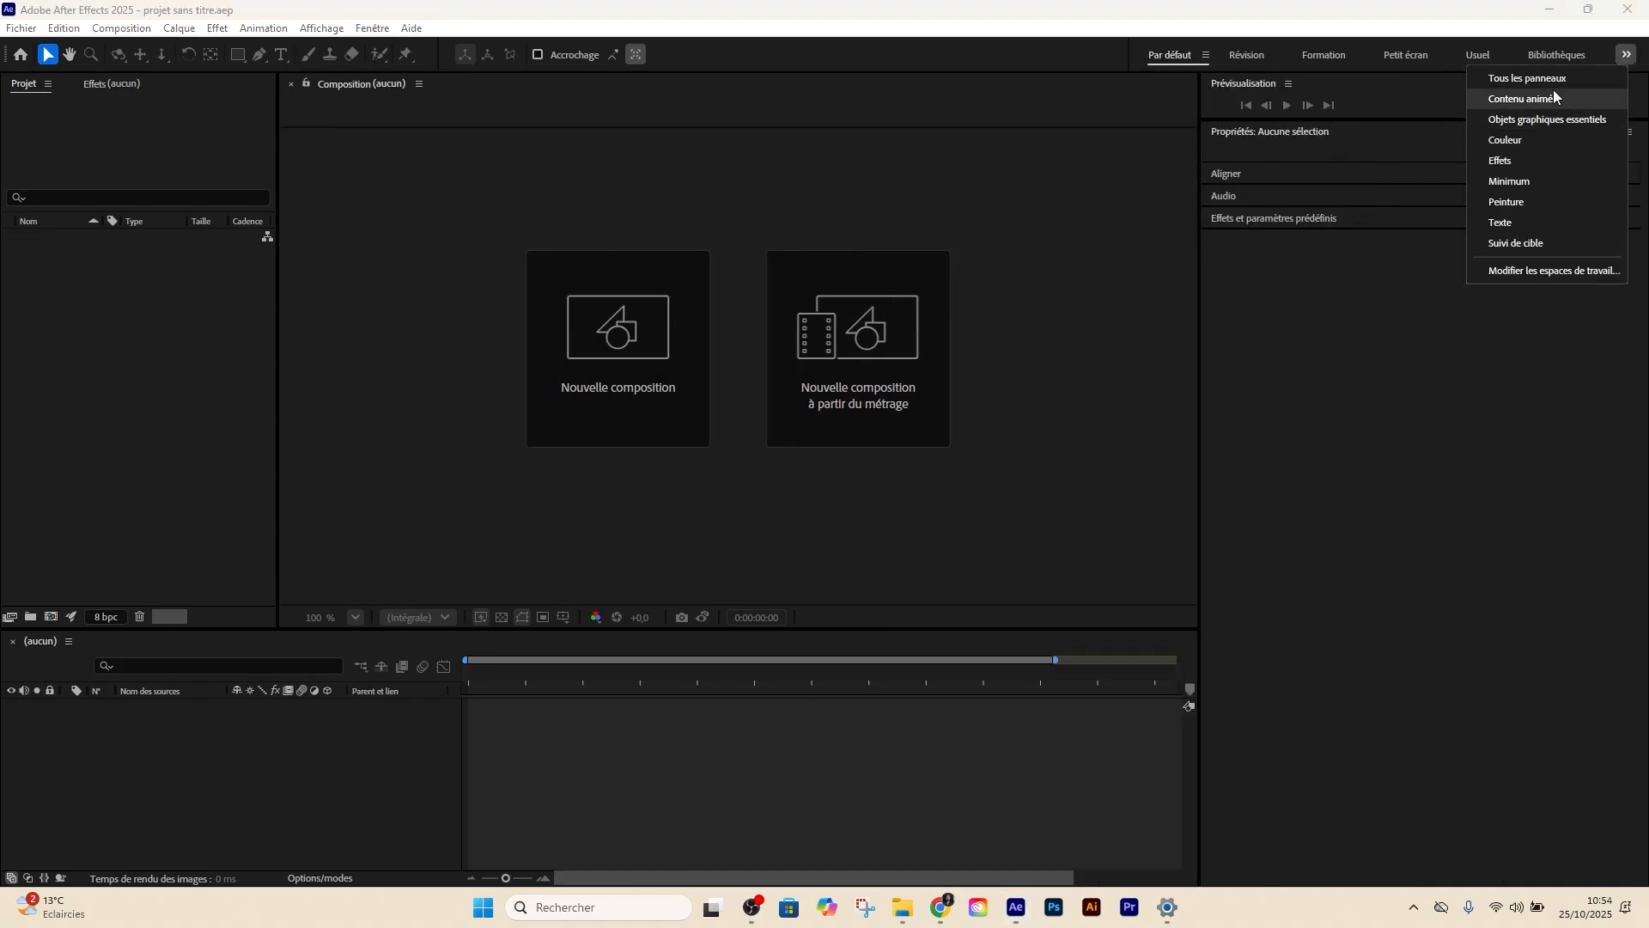
pyautogui.click(1511, 93)
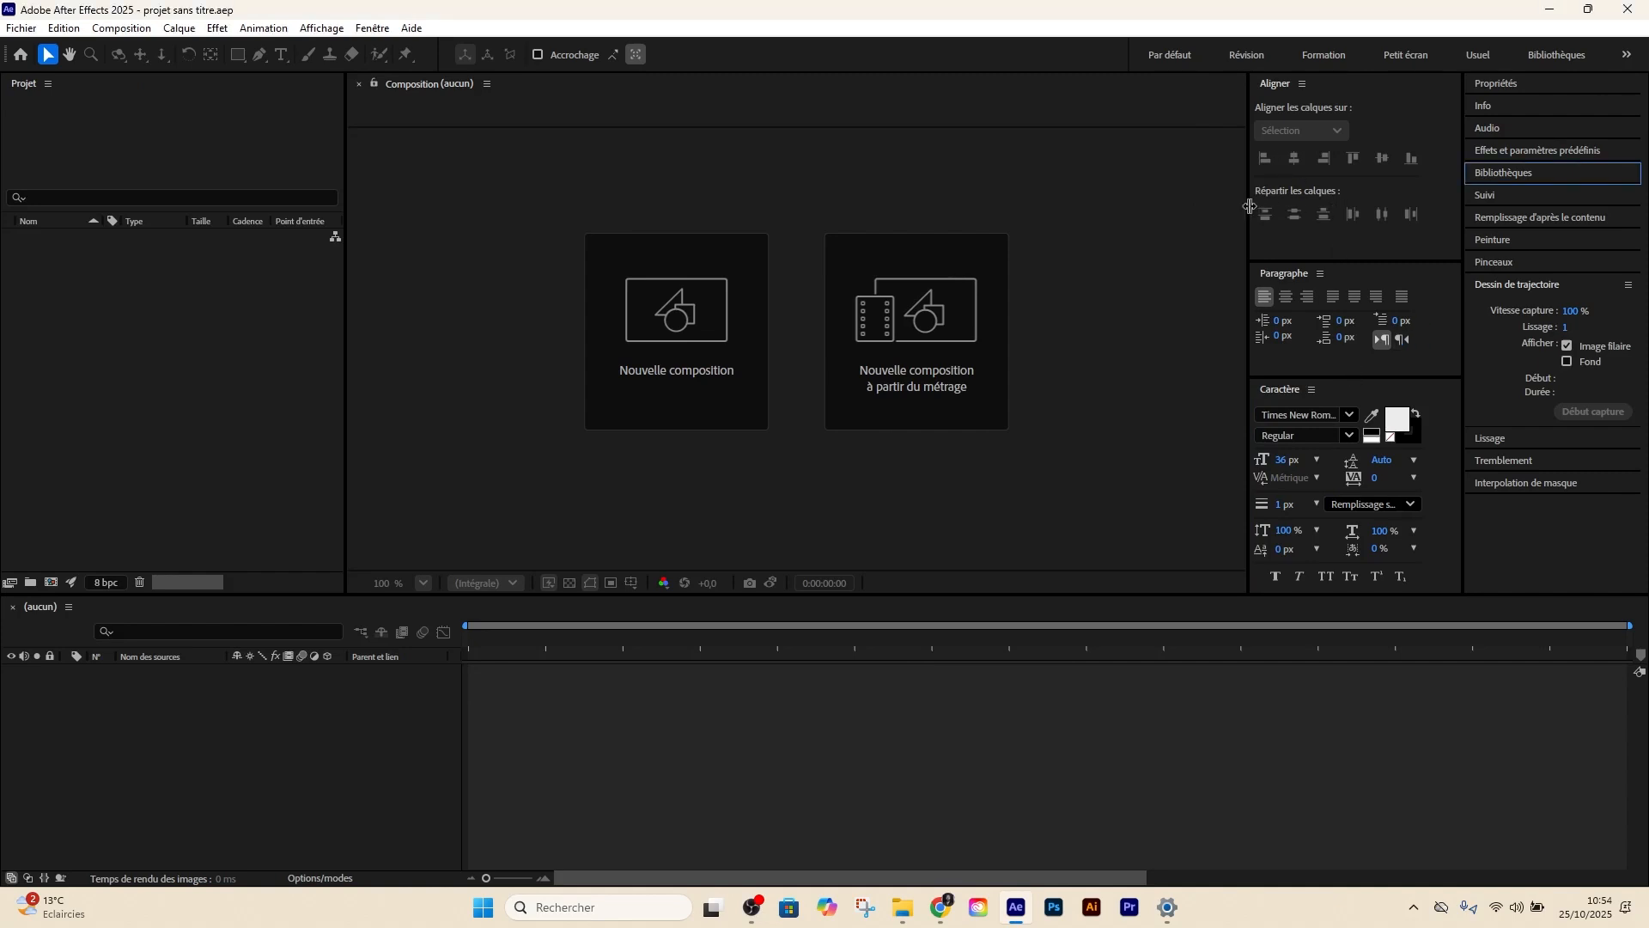
pyautogui.moveTo(1253, 210); pyautogui.dragTo(1154, 211)
# Reset the Tous les panneaux workspace to its saved layout
pyautogui.click(1625, 47)
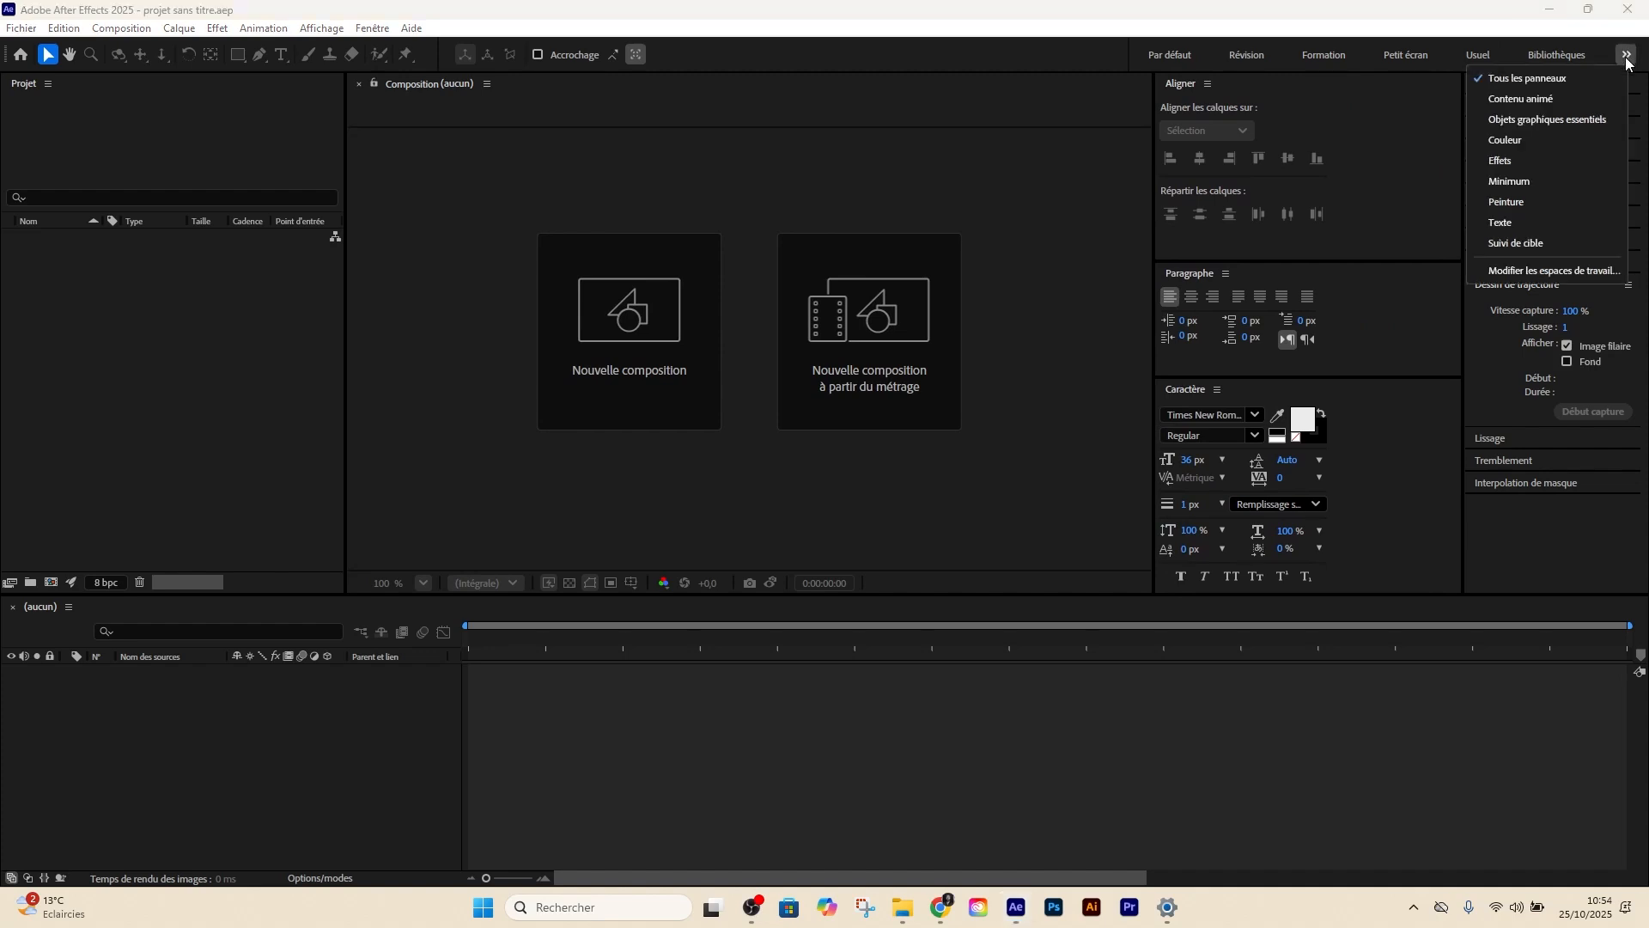
pyautogui.click(1500, 339)
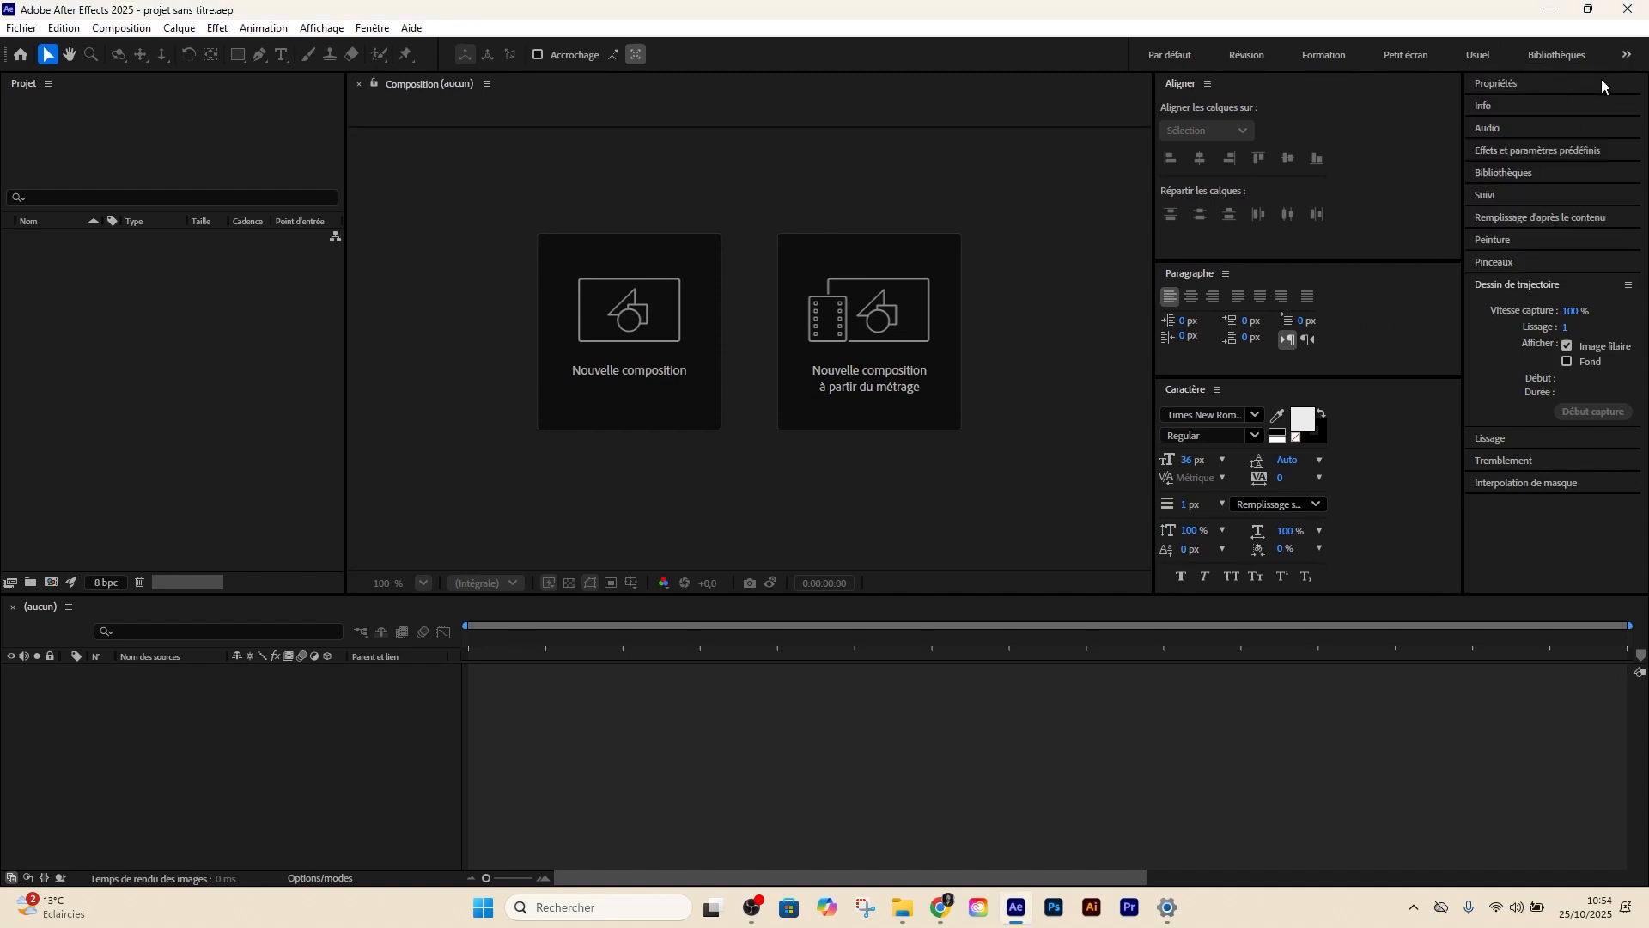
pyautogui.click(1626, 54)
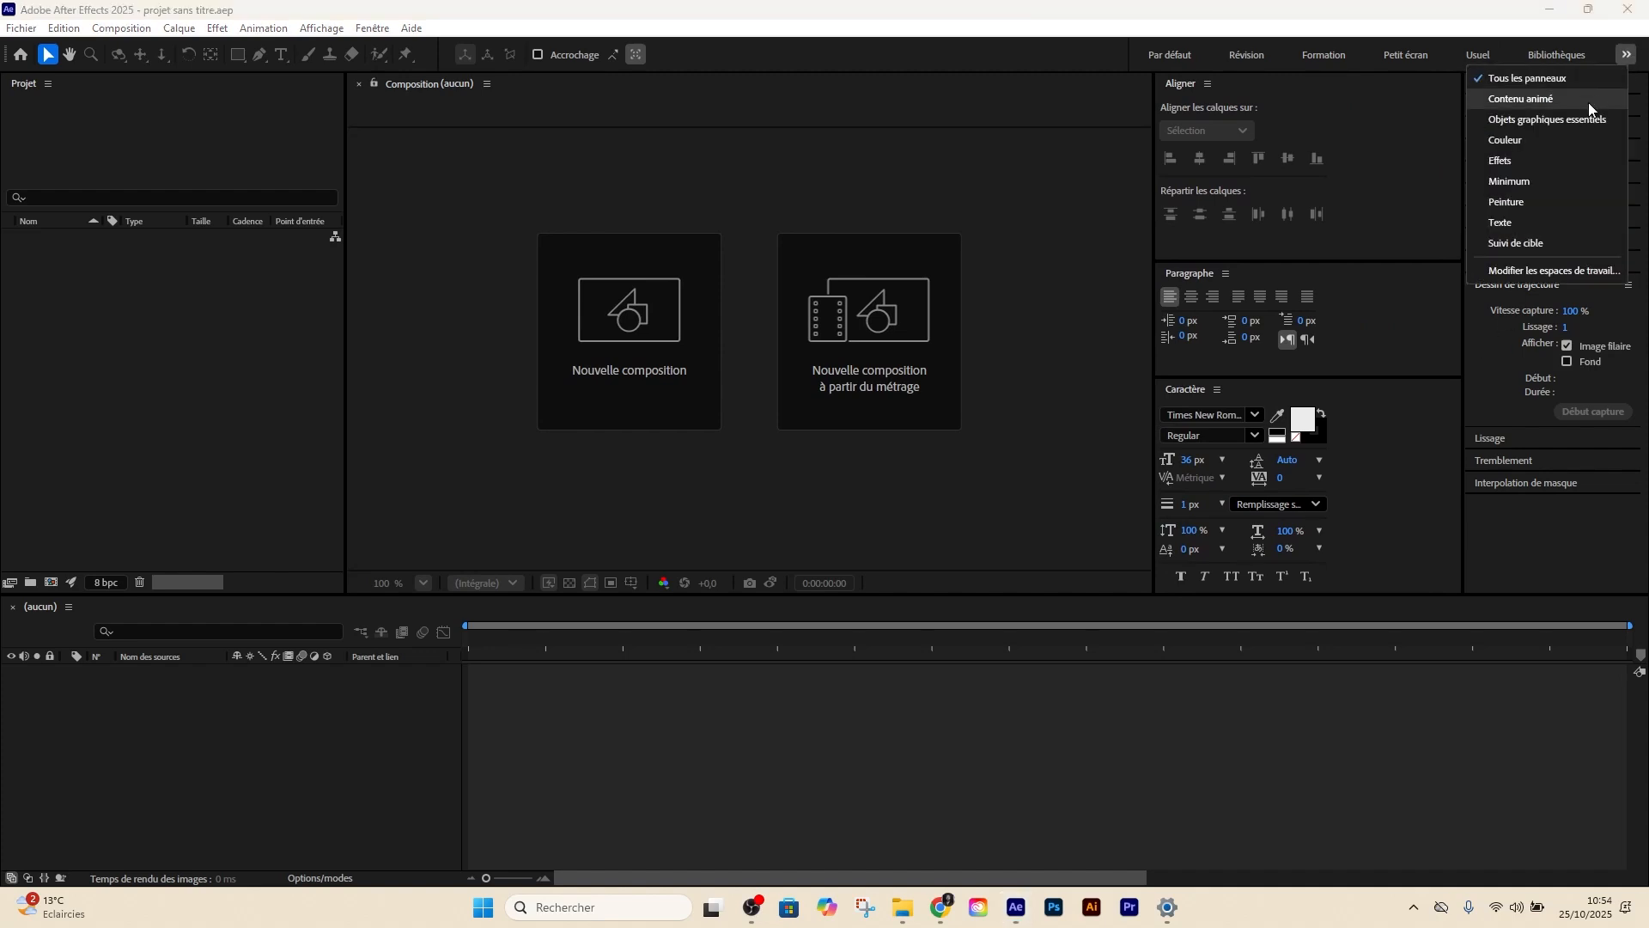
pyautogui.click(1626, 54)
pyautogui.click(378, 30)
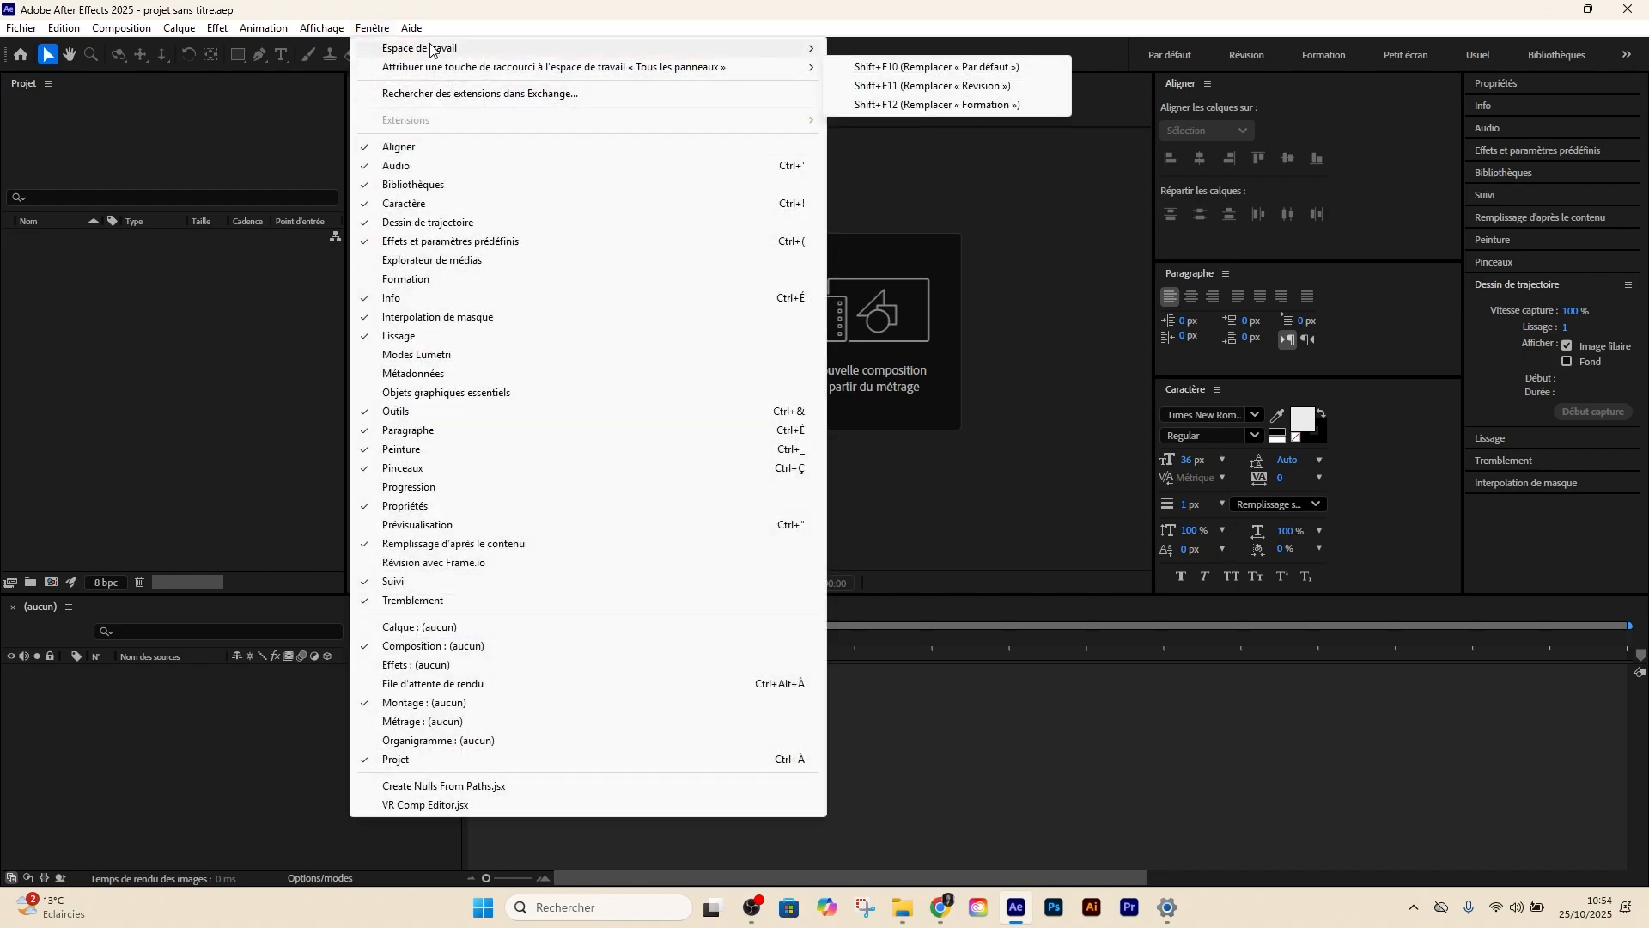
pyautogui.moveTo(430, 49)
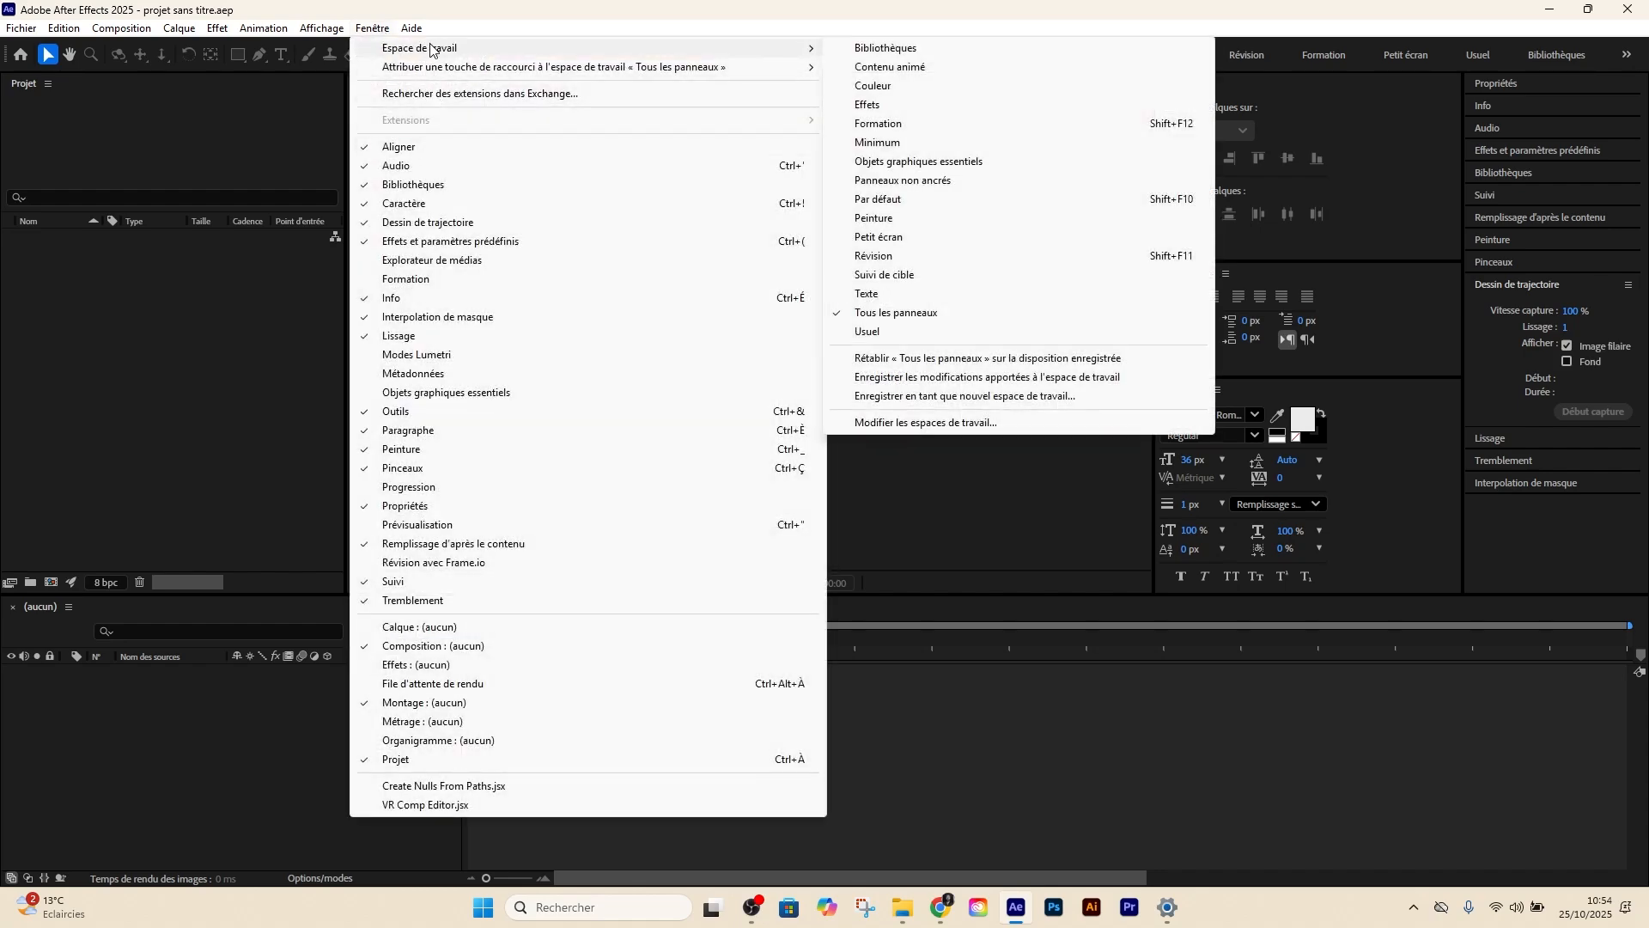
pyautogui.click(979, 360)
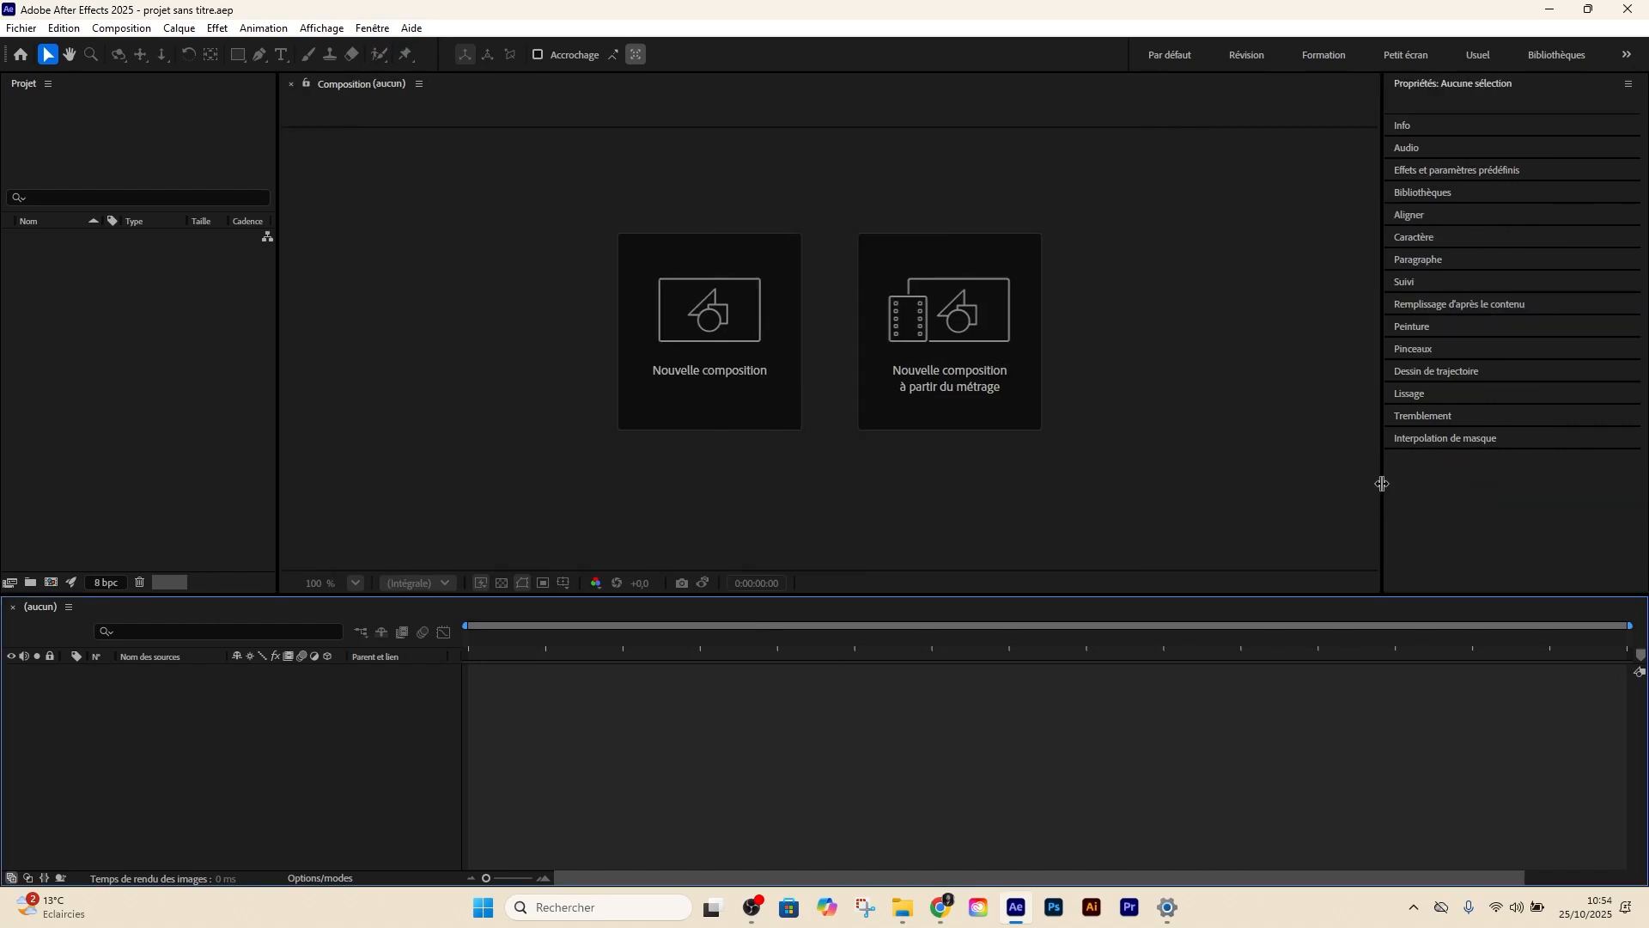
# Widen the column of stacked panels headed by Propriétés to about a quarter of the window, keeping the Tous les panneaux workspace active
pyautogui.moveTo(1381, 484); pyautogui.dragTo(1291, 484)
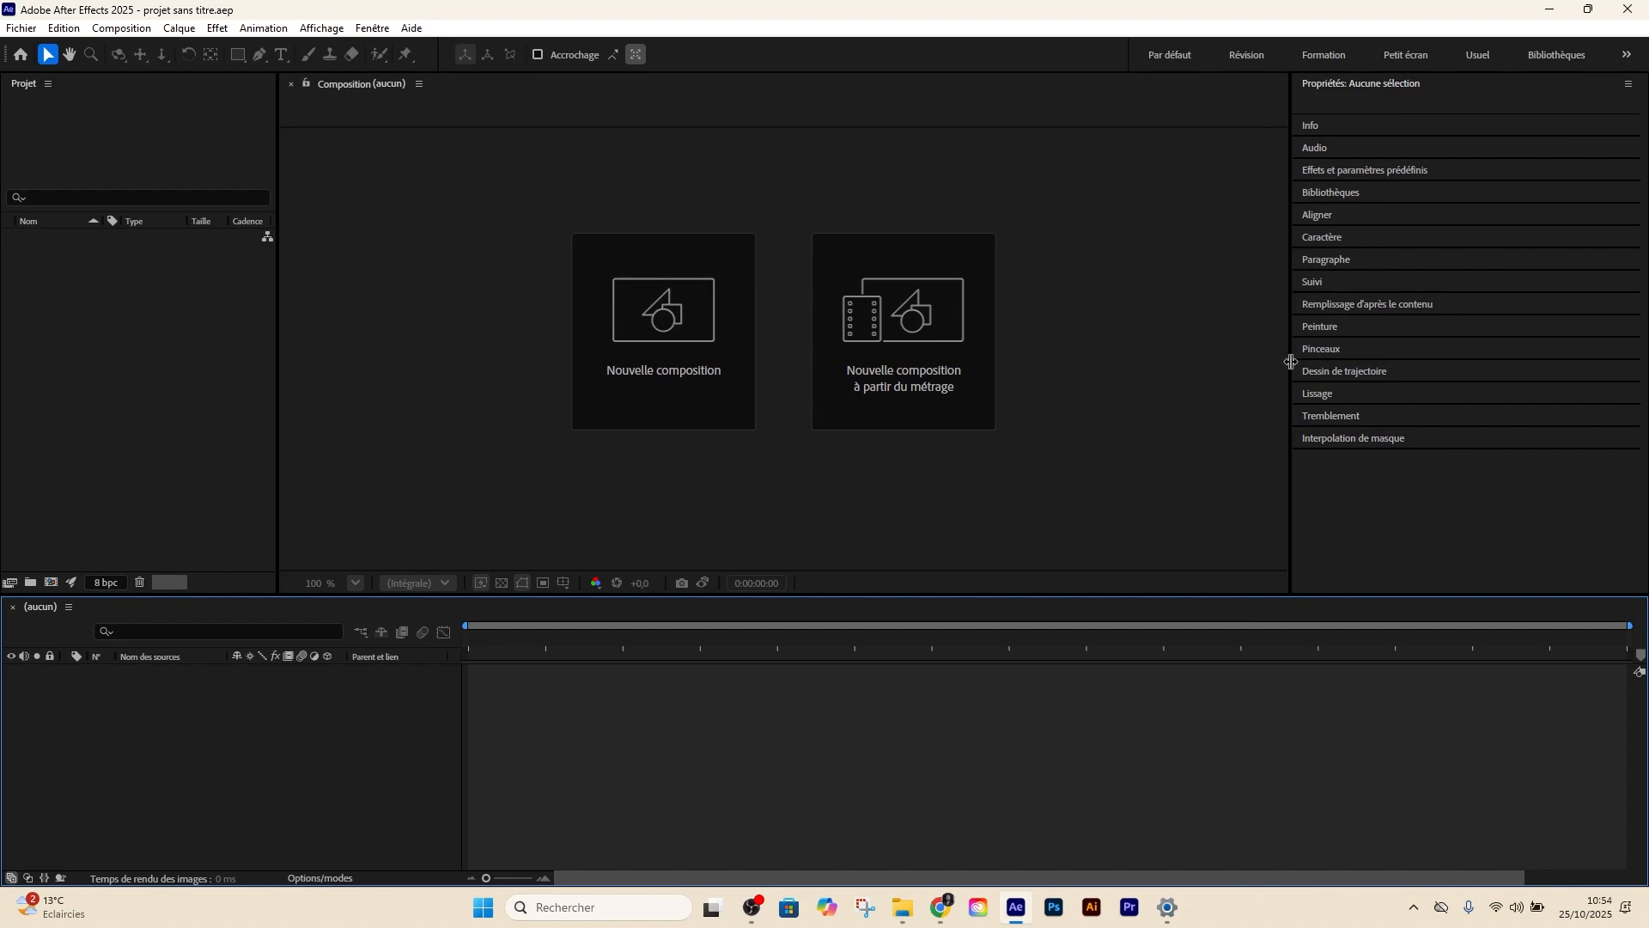
pyautogui.moveTo(1291, 361); pyautogui.dragTo(1130, 388)
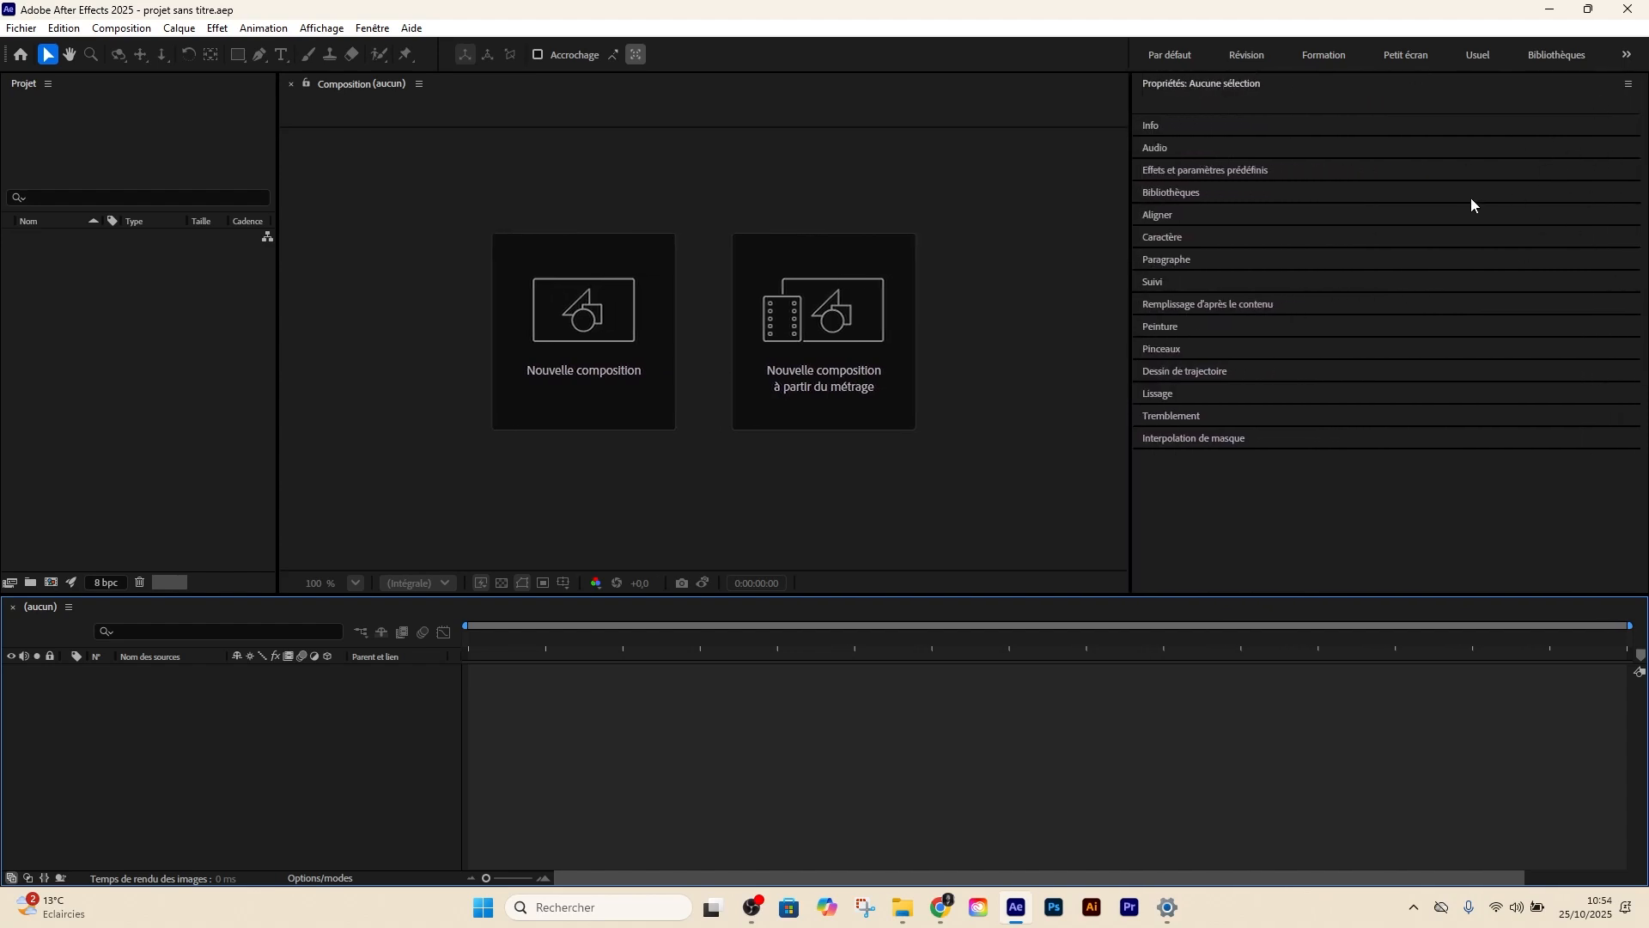
pyautogui.click(381, 31)
pyautogui.moveTo(400, 36)
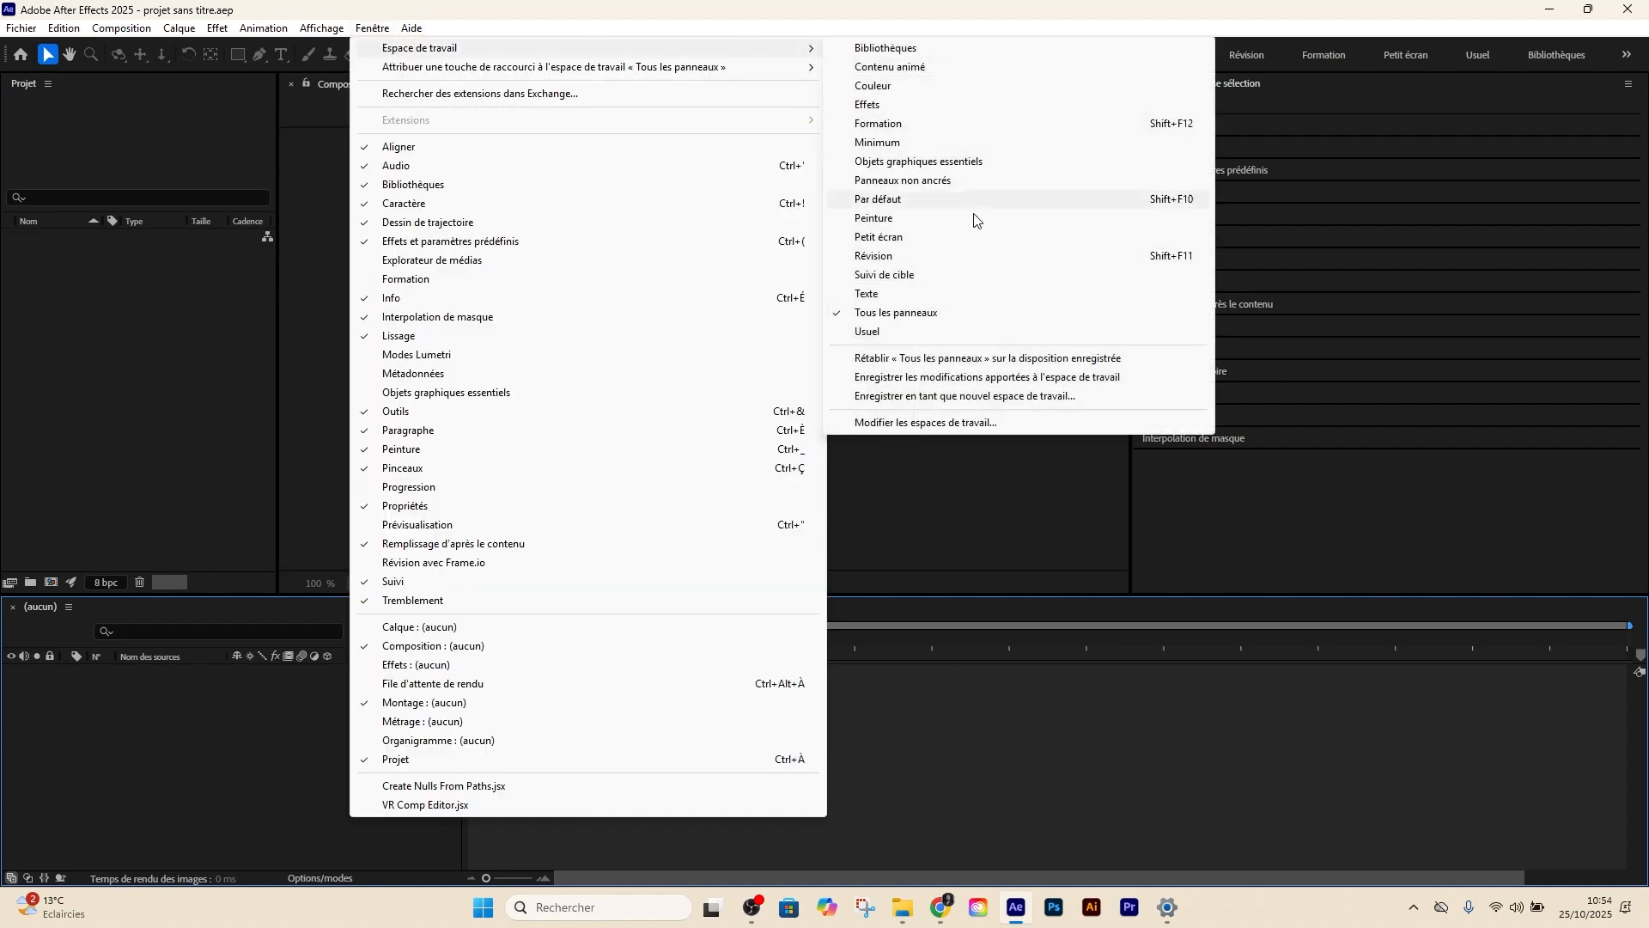
pyautogui.click(910, 314)
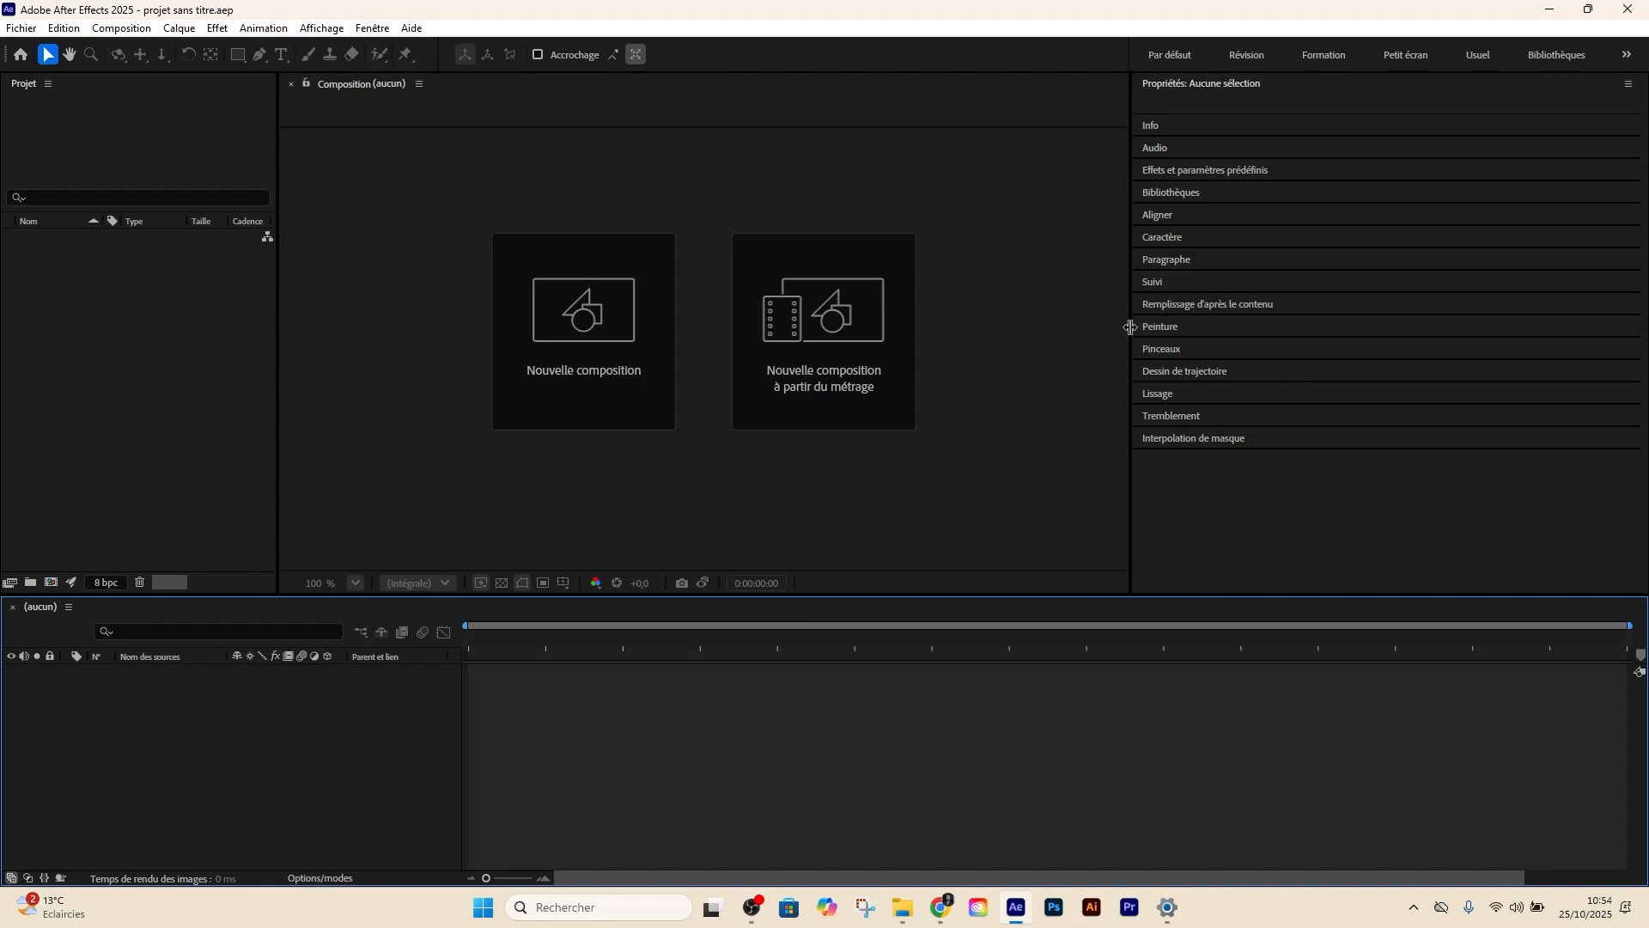
pyautogui.moveTo(1132, 324); pyautogui.dragTo(1235, 322)
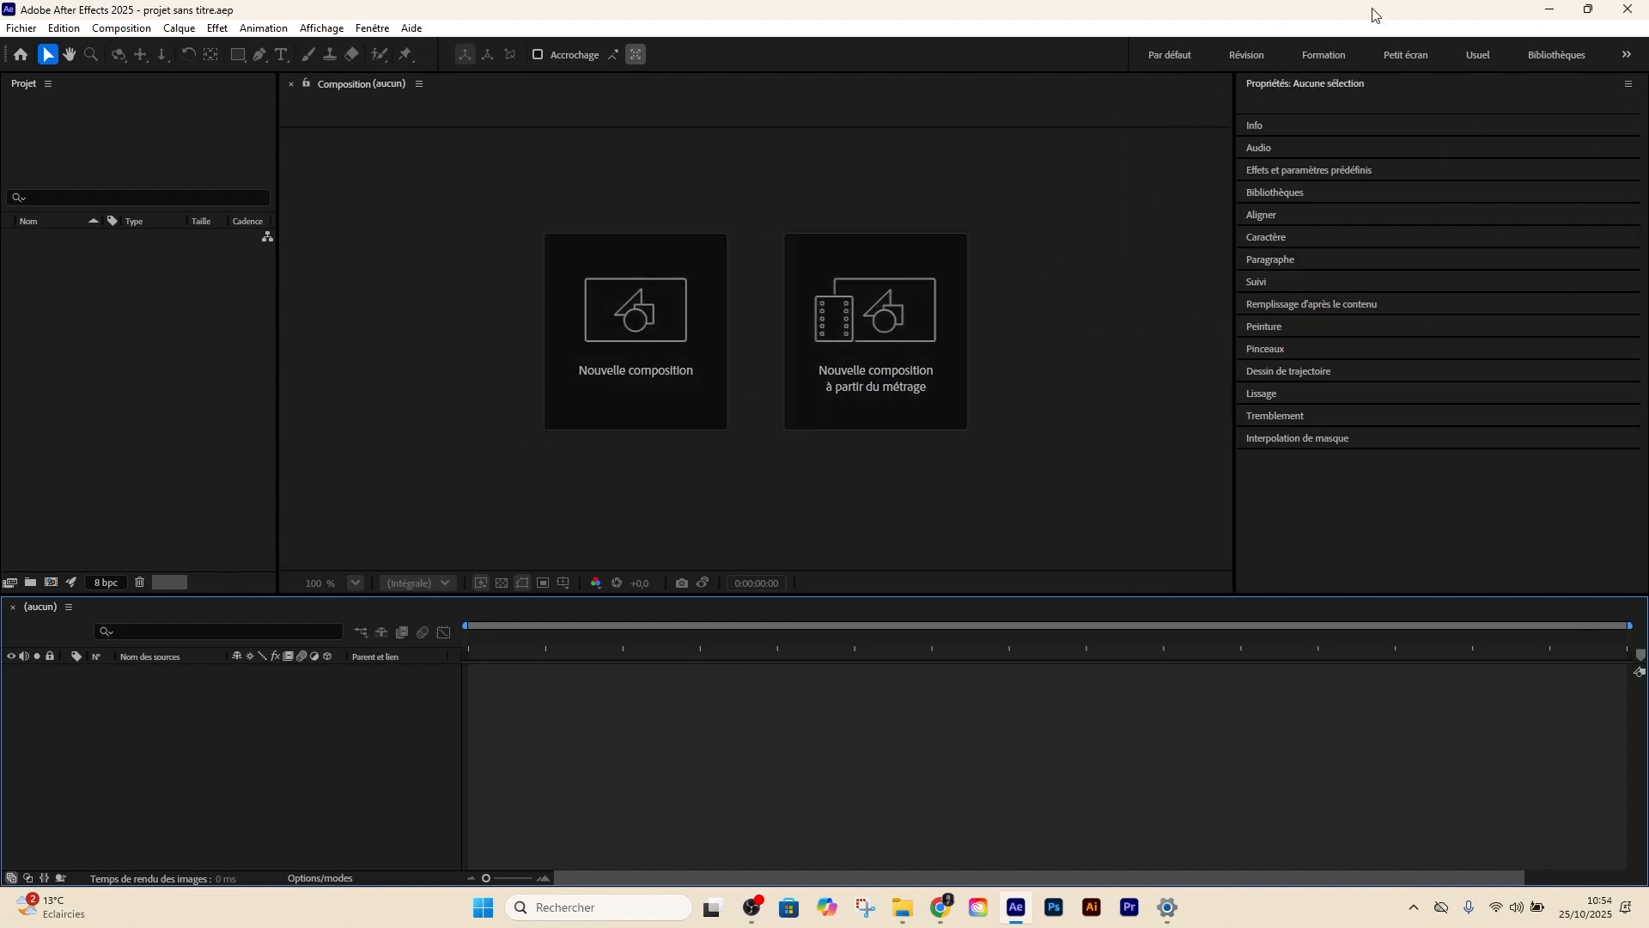
# Show the Calque panel, dock it in the same group as Projet, and bring Projet back to the front
pyautogui.click(373, 31)
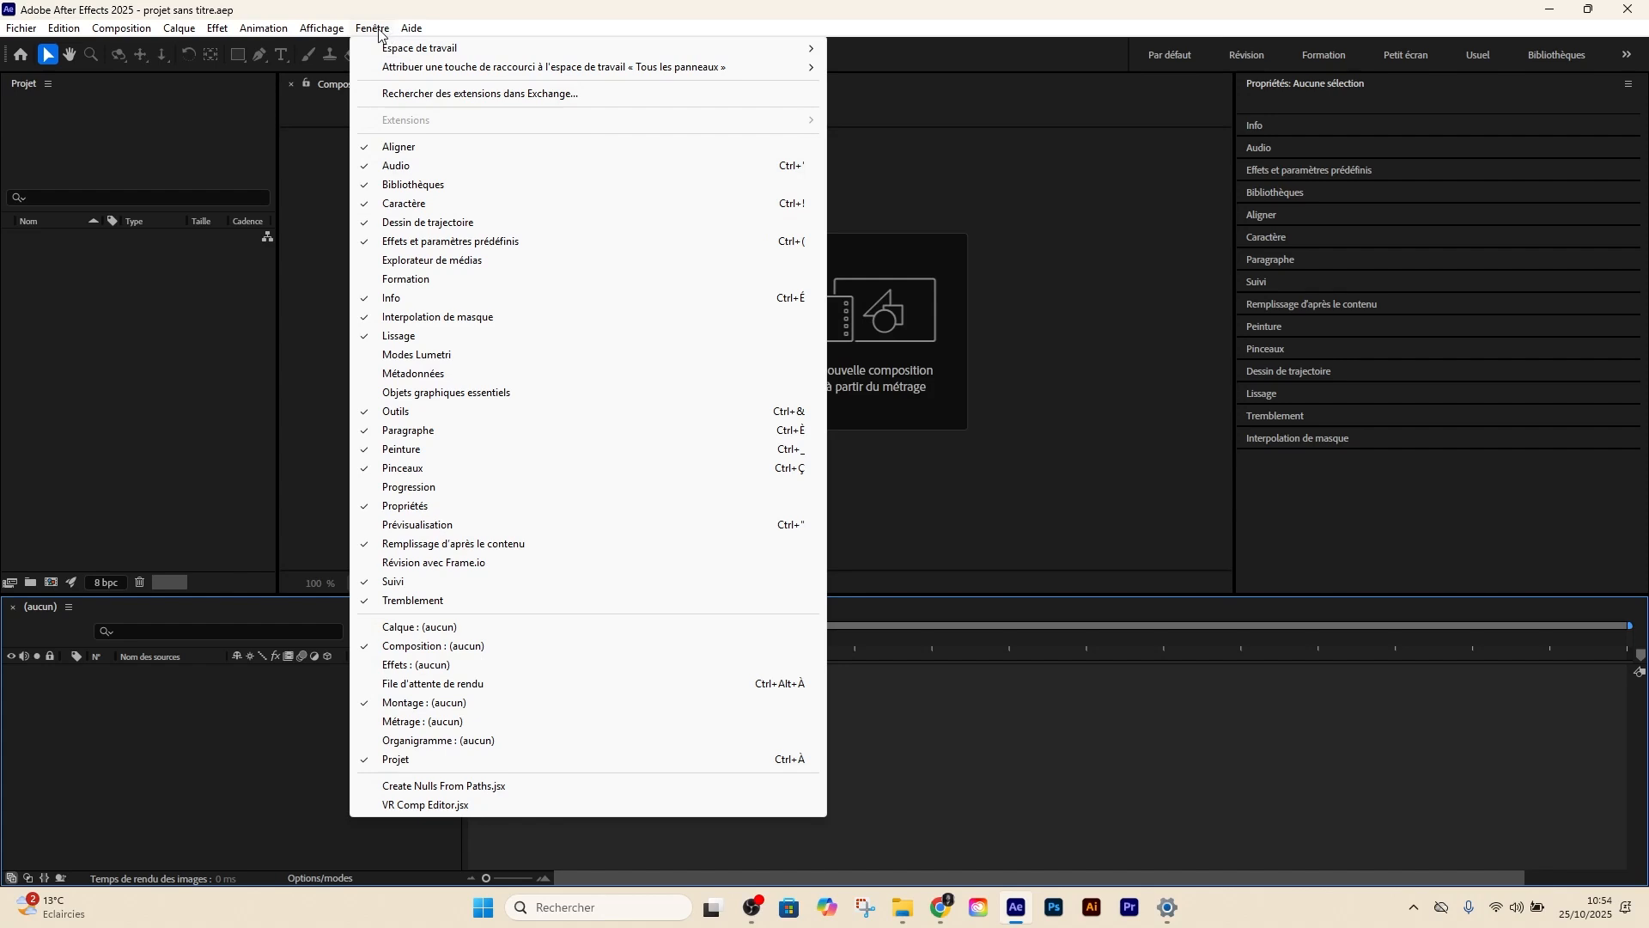
pyautogui.click(396, 632)
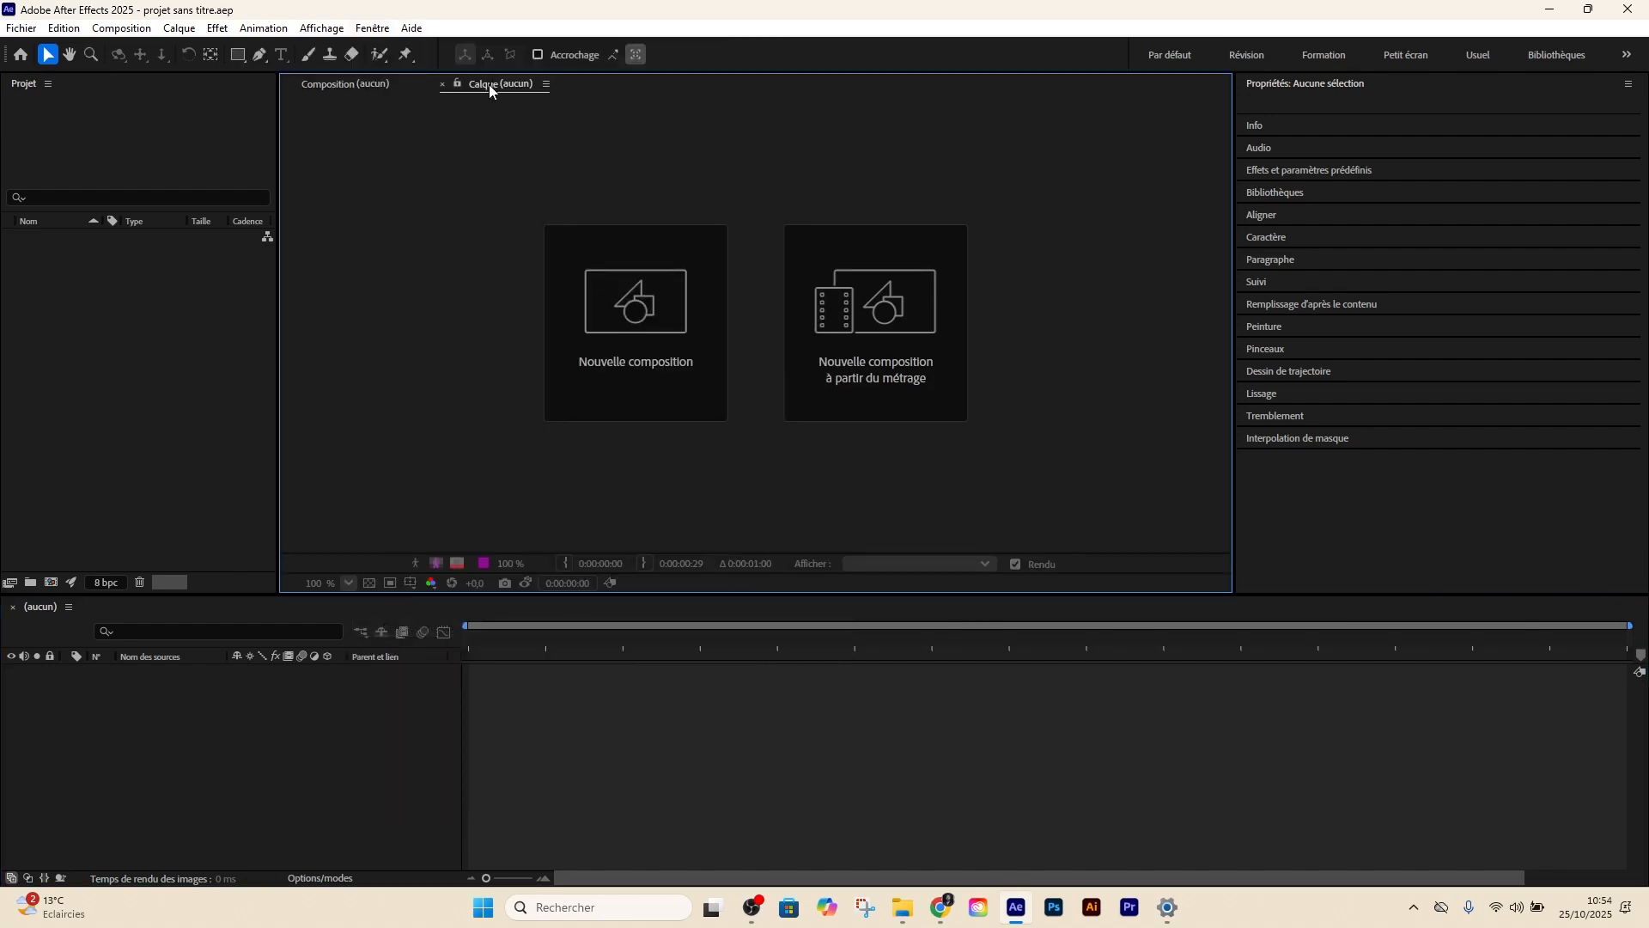
pyautogui.moveTo(488, 84); pyautogui.dragTo(58, 96)
pyautogui.click(111, 80)
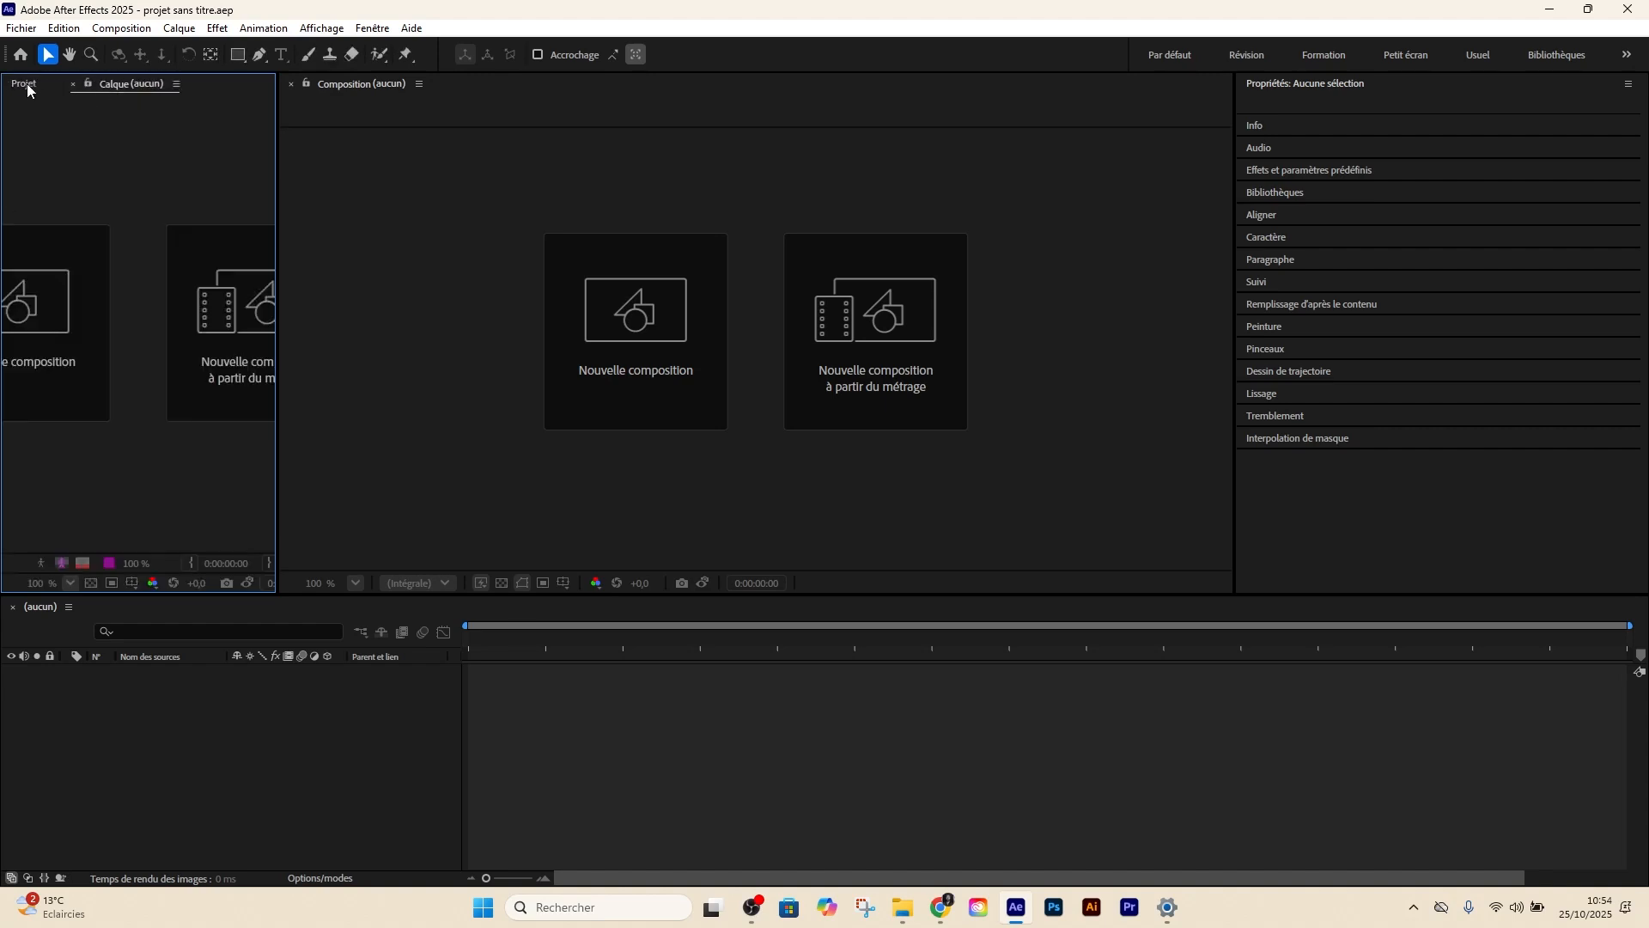
pyautogui.click(27, 85)
pyautogui.click(114, 81)
pyautogui.click(24, 83)
# Move the Tous les panneaux workspace from the overflow list to first place in the bar, ahead of Par défaut, and apply it
pyautogui.click(372, 27)
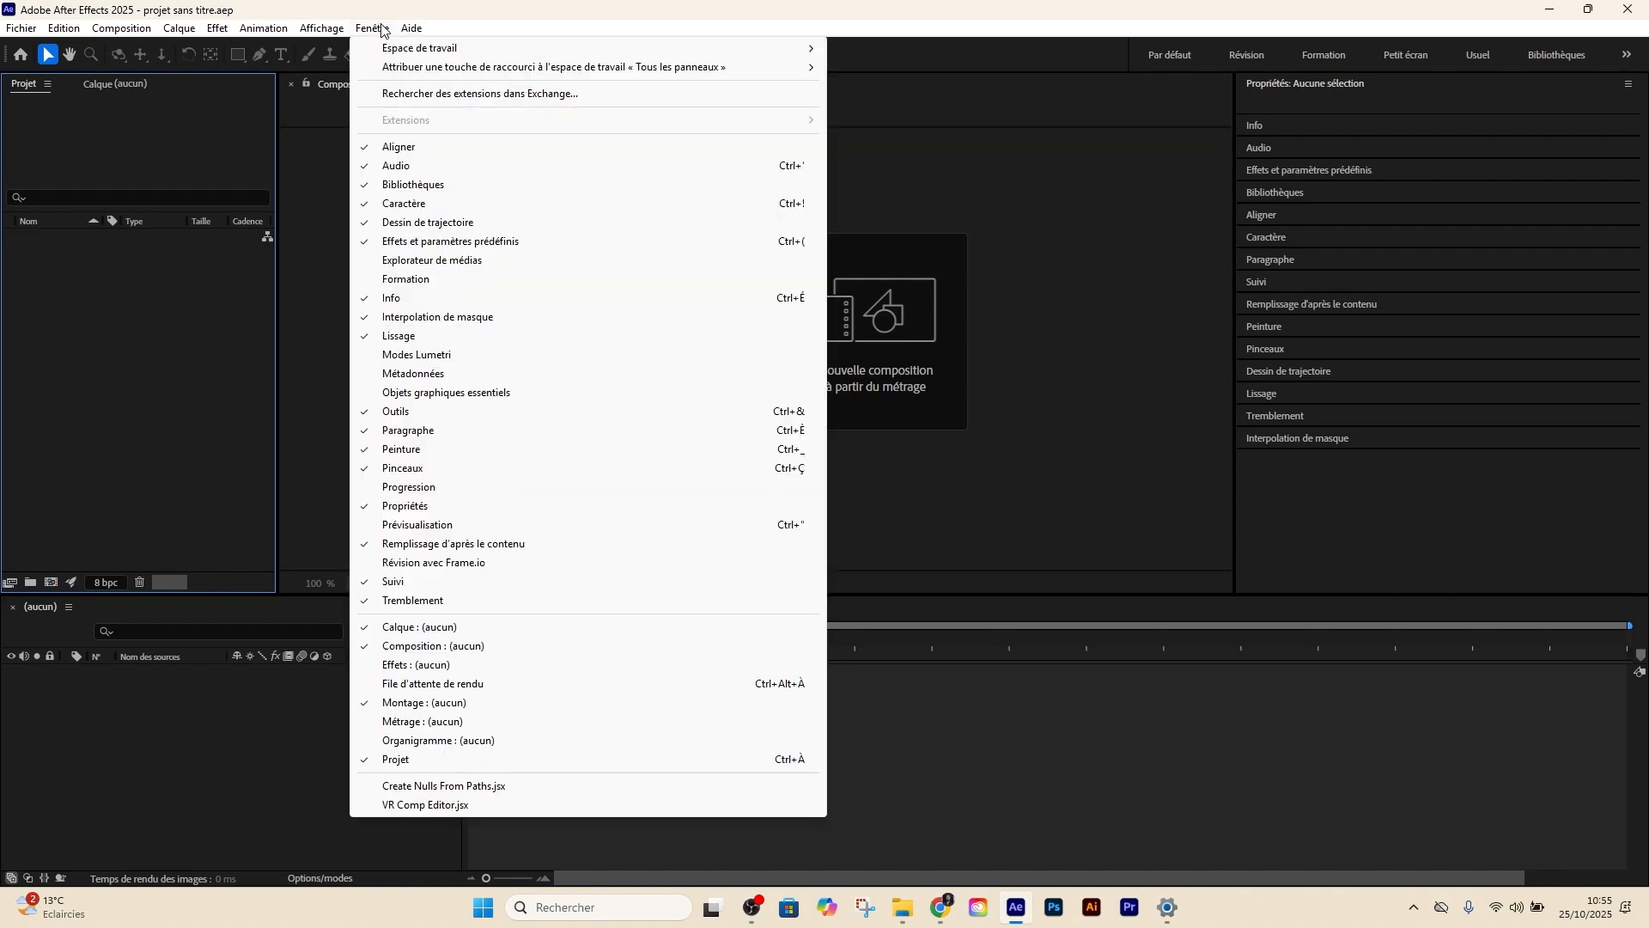
pyautogui.moveTo(387, 57)
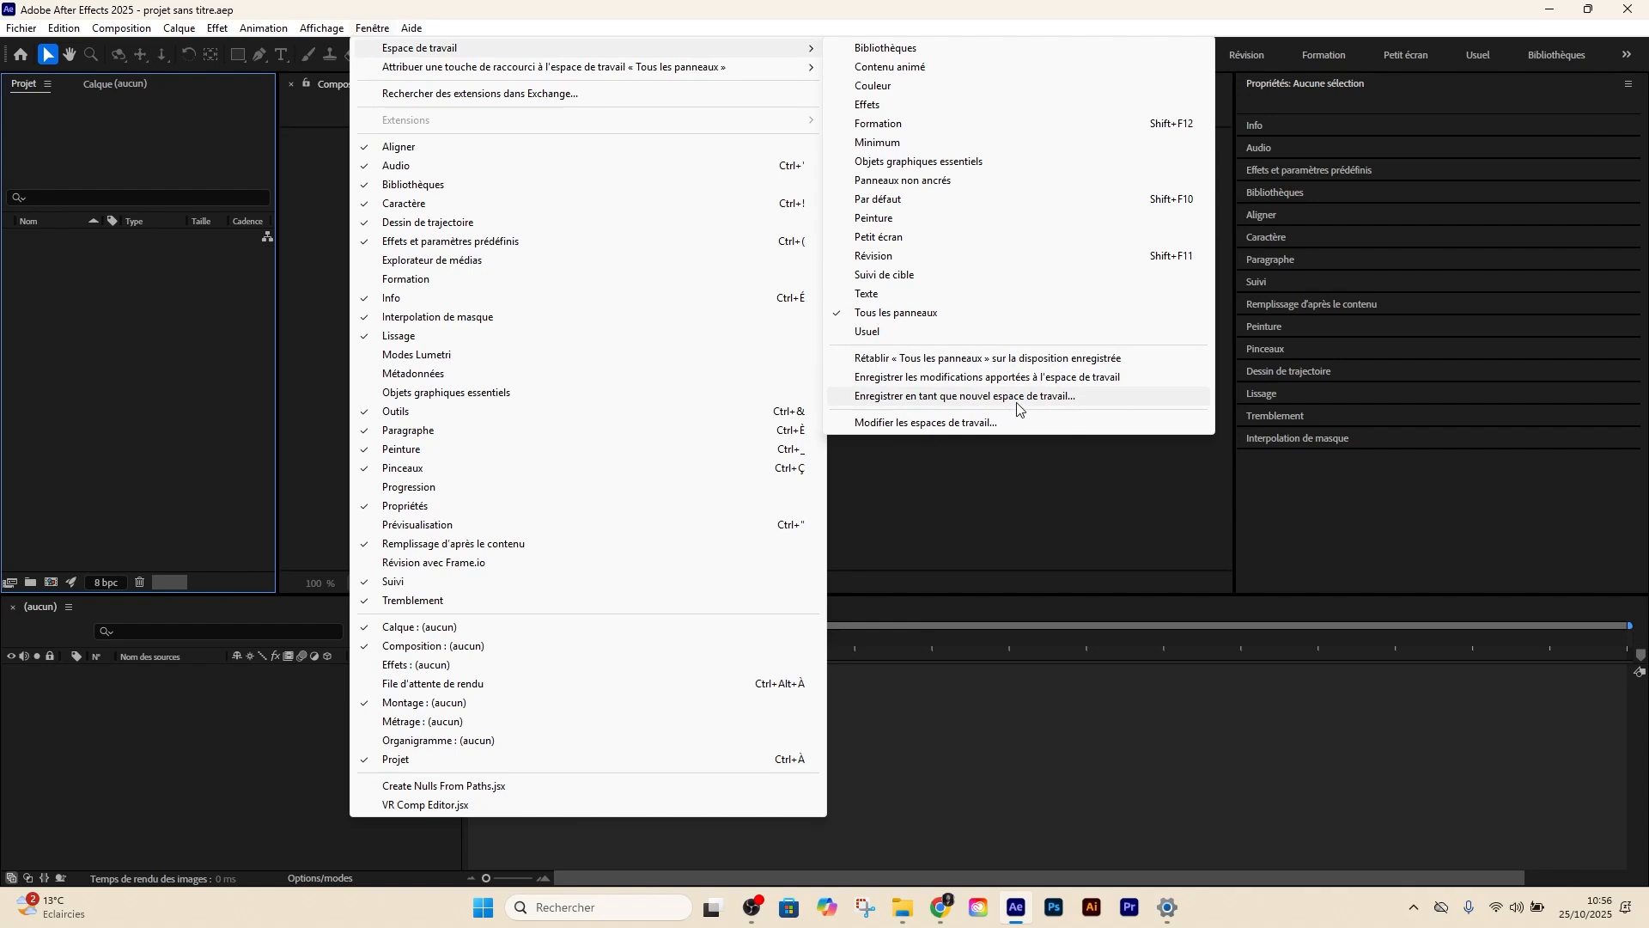
pyautogui.click(1197, 424)
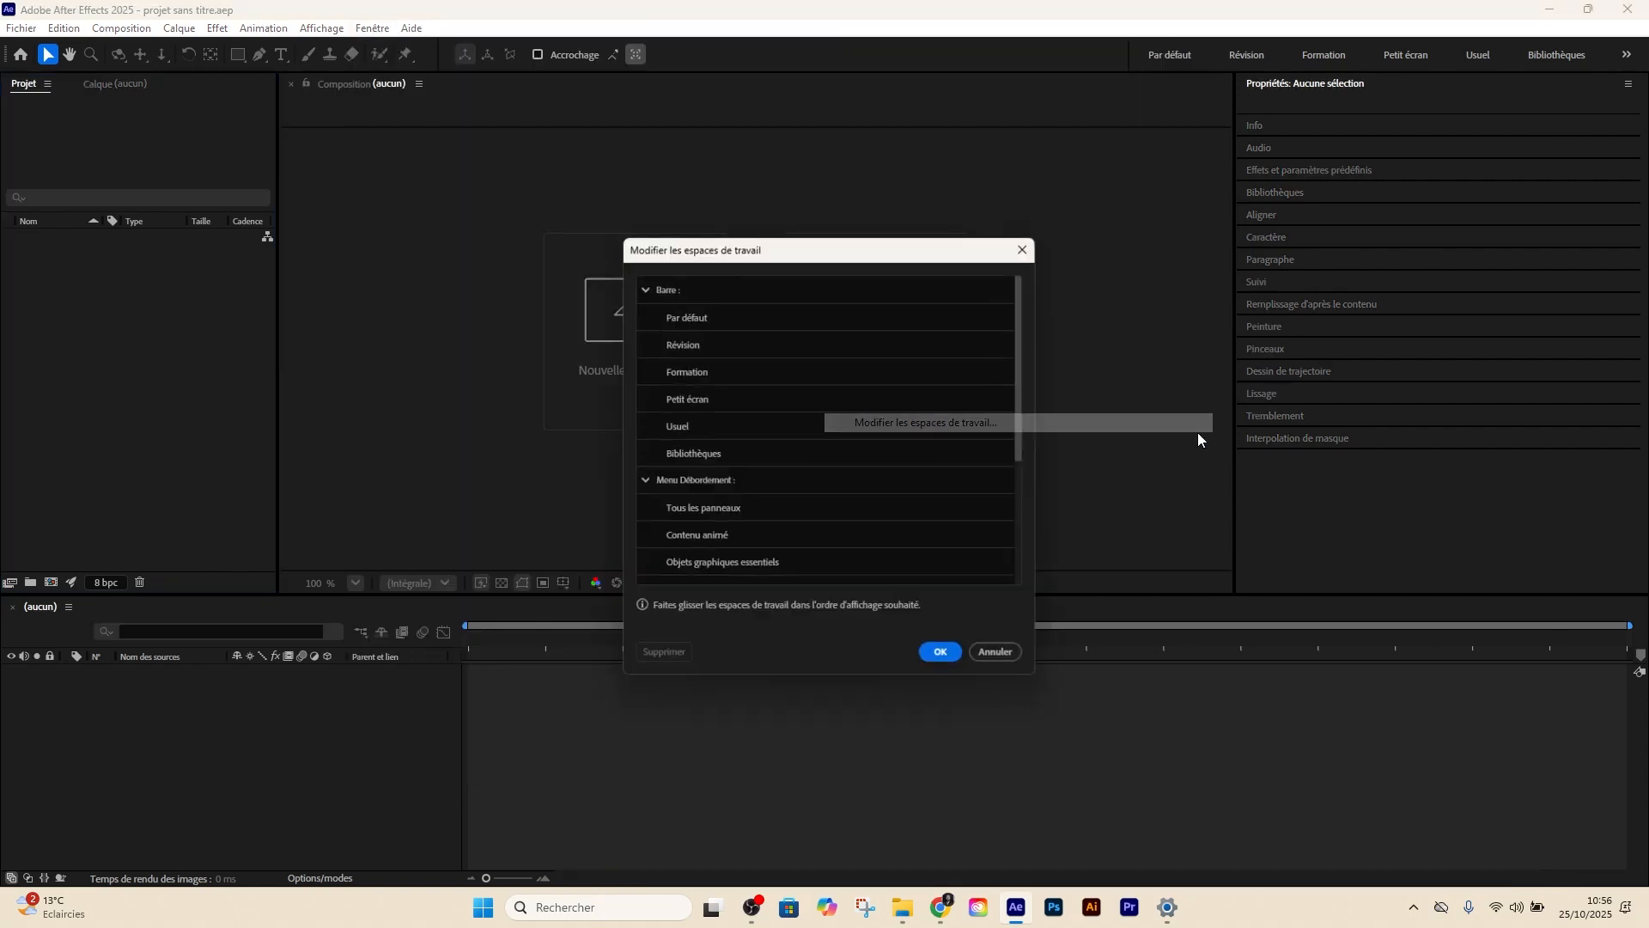
pyautogui.scroll(-2, 738, 457)
pyautogui.scroll(1, 710, 530)
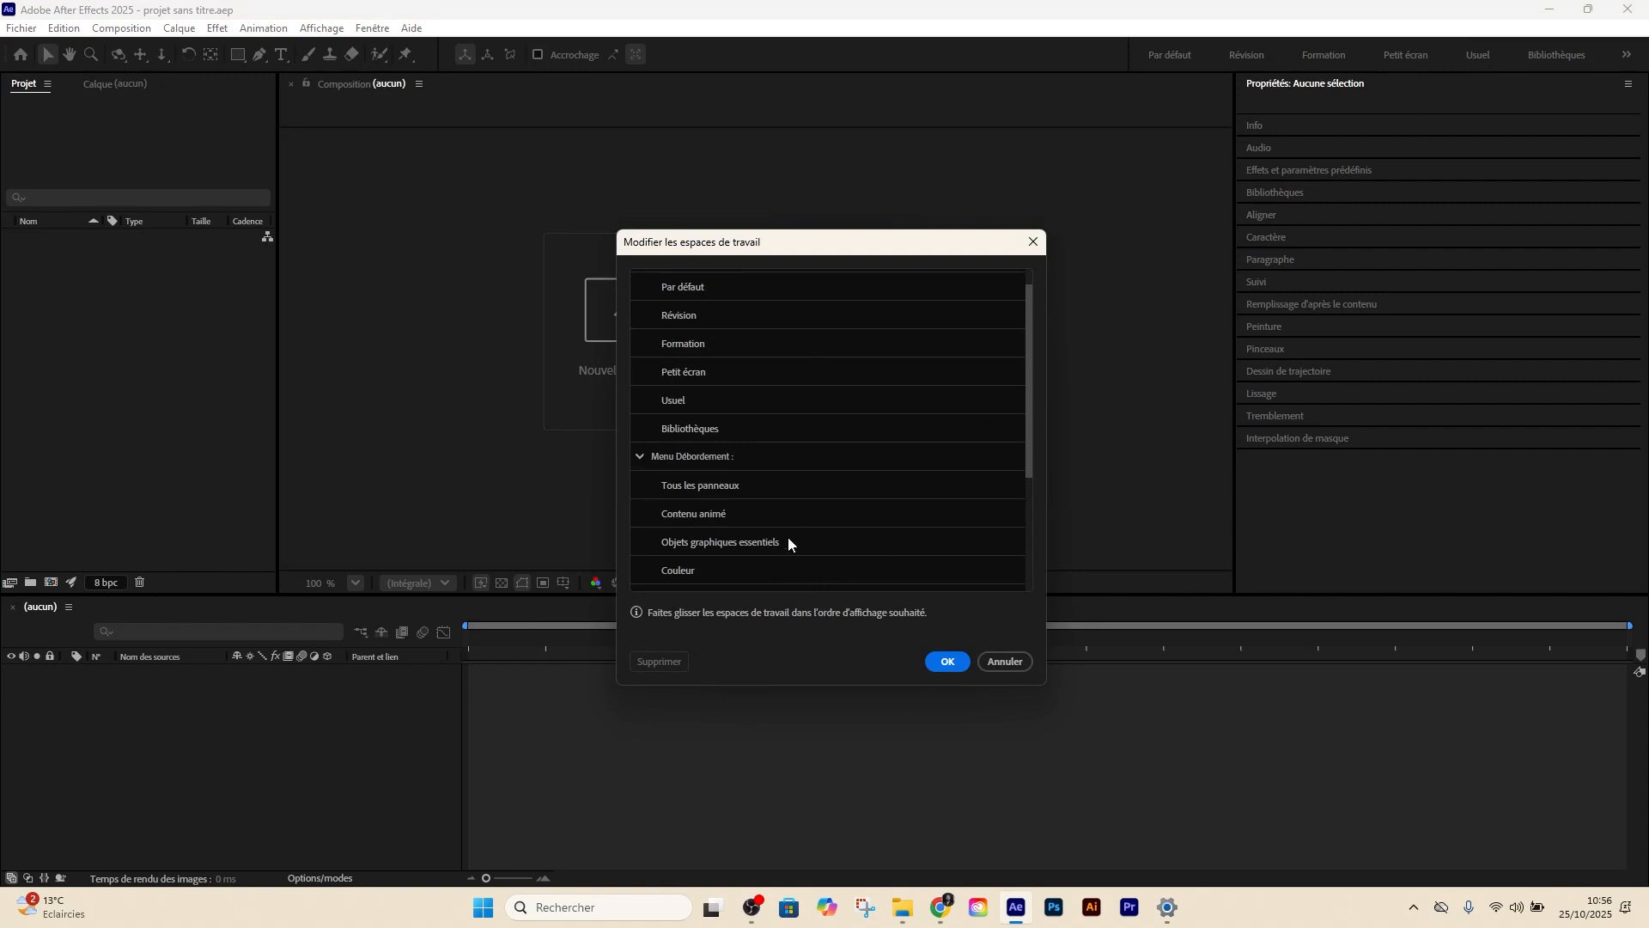
pyautogui.scroll(-1, 756, 546)
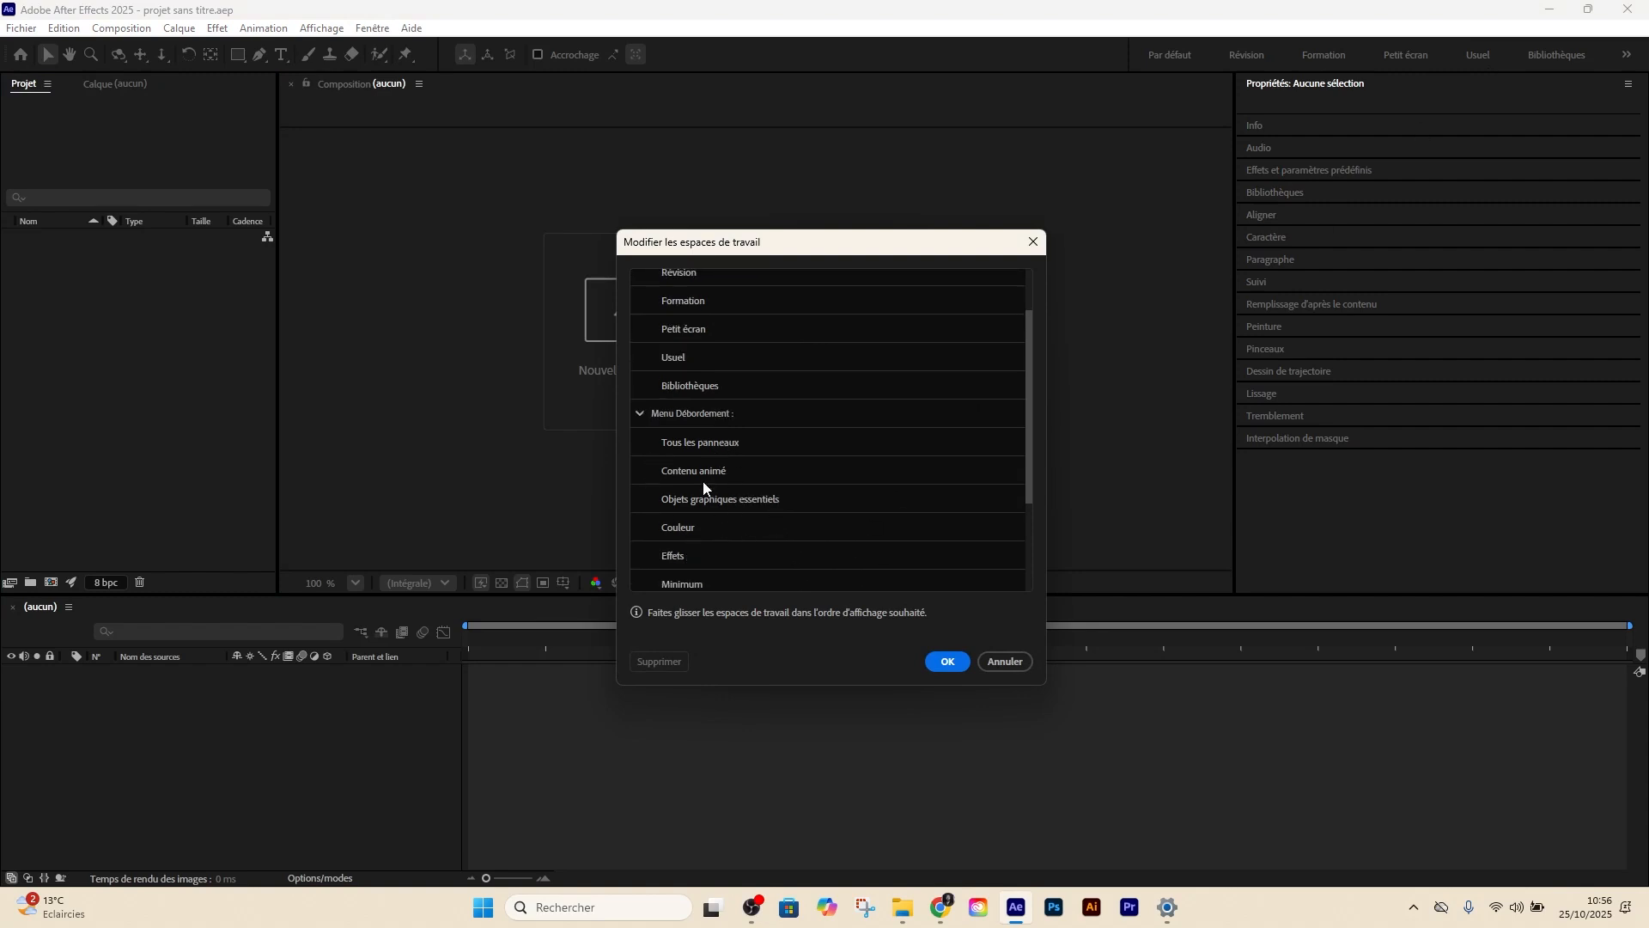
pyautogui.scroll(1, 702, 481)
pyautogui.moveTo(705, 497); pyautogui.dragTo(707, 297)
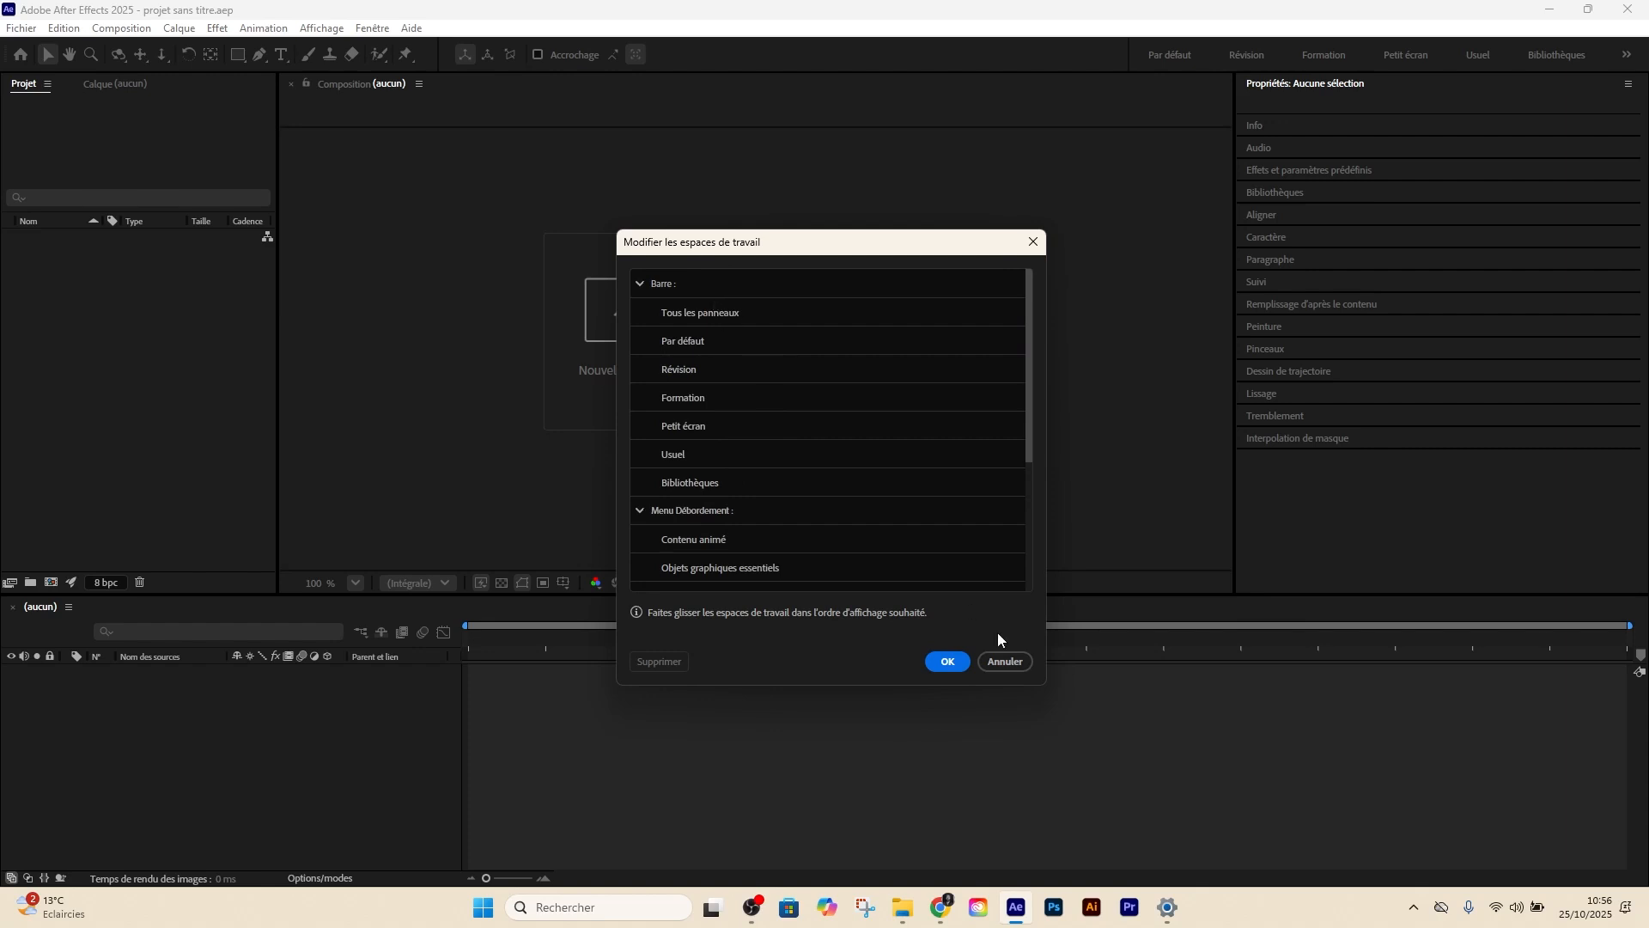
pyautogui.click(948, 663)
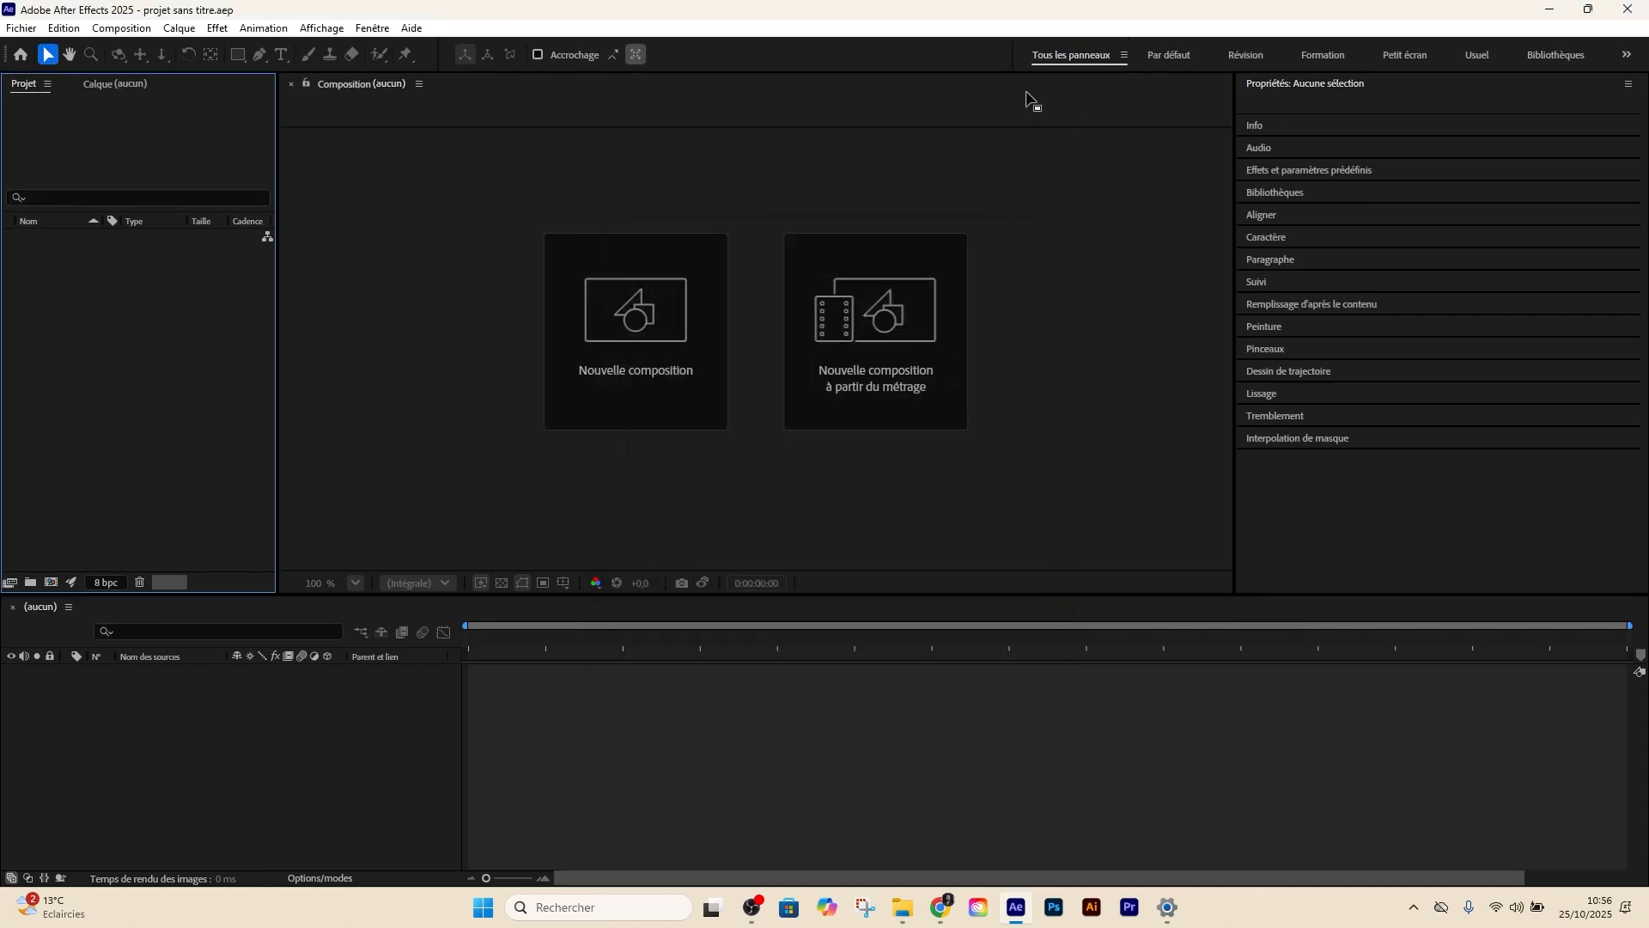
# Switch to the Par défaut workspace and back to Tous les panneaux, and widen the Projet panel slightly
pyautogui.click(1185, 53)
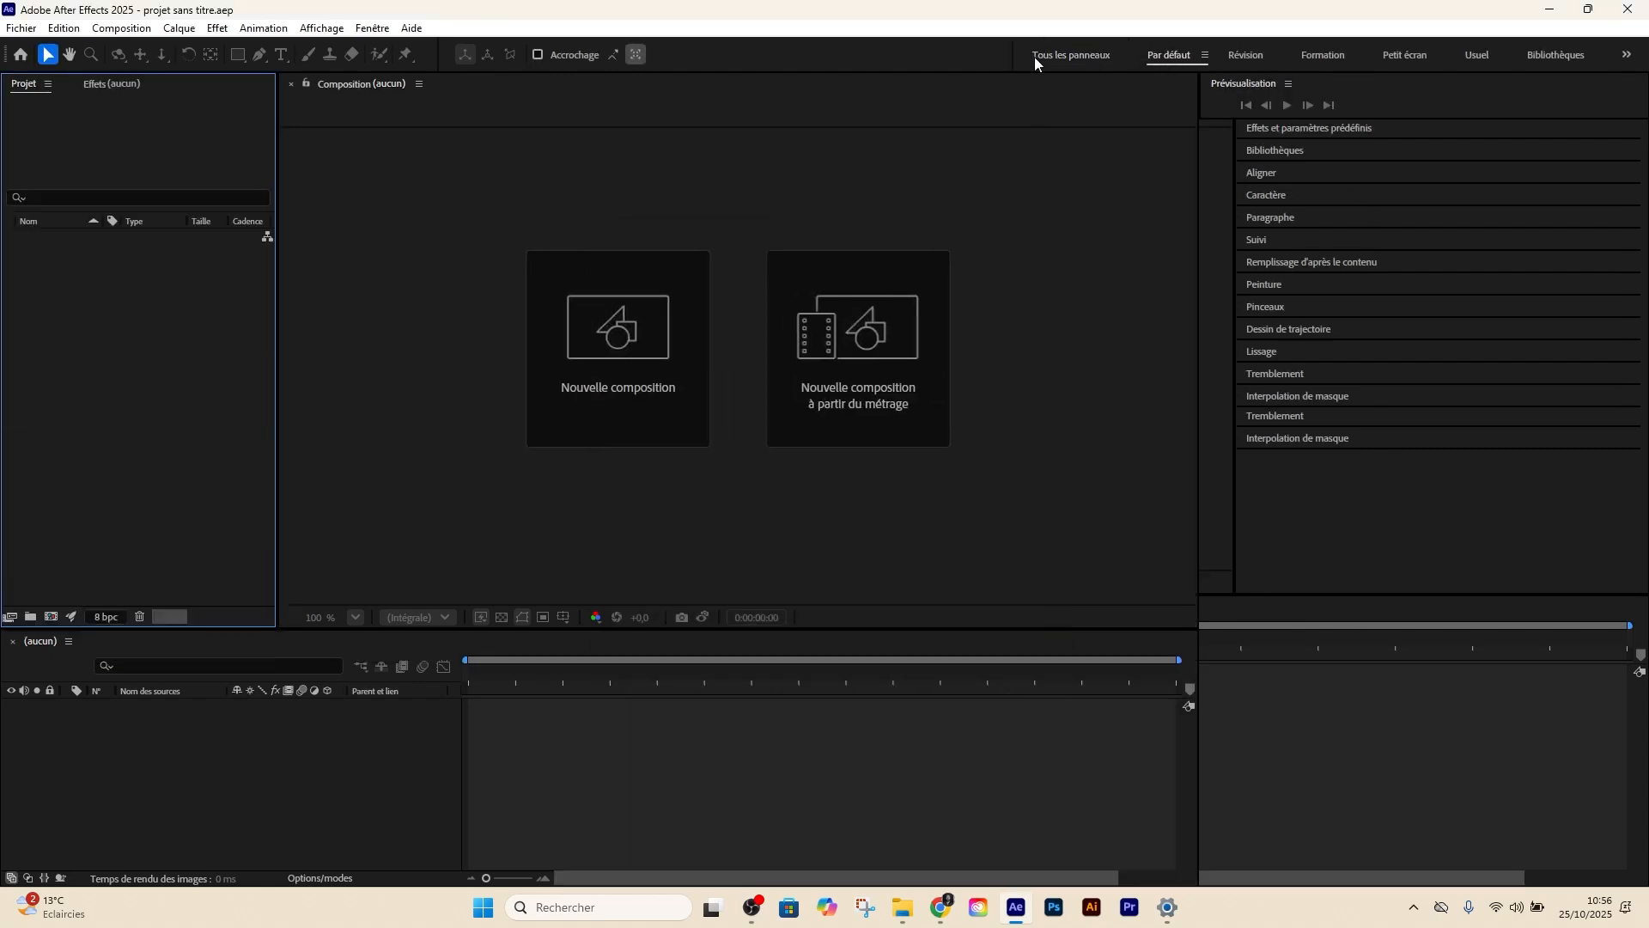
pyautogui.click(1102, 57)
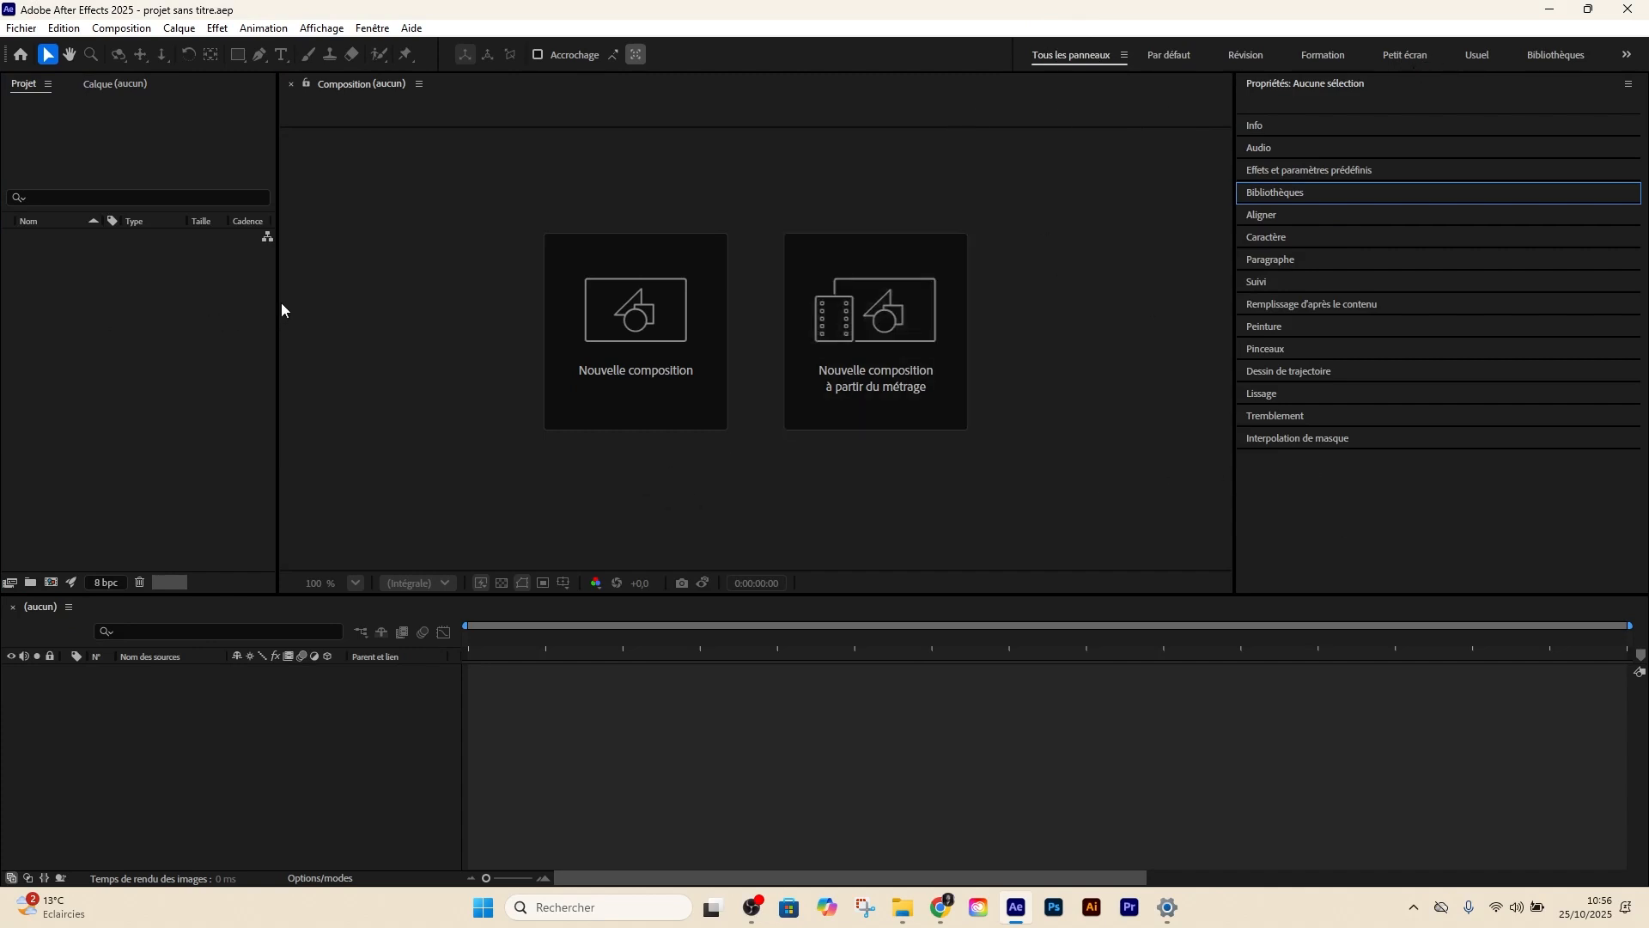
pyautogui.moveTo(277, 303); pyautogui.dragTo(320, 305)
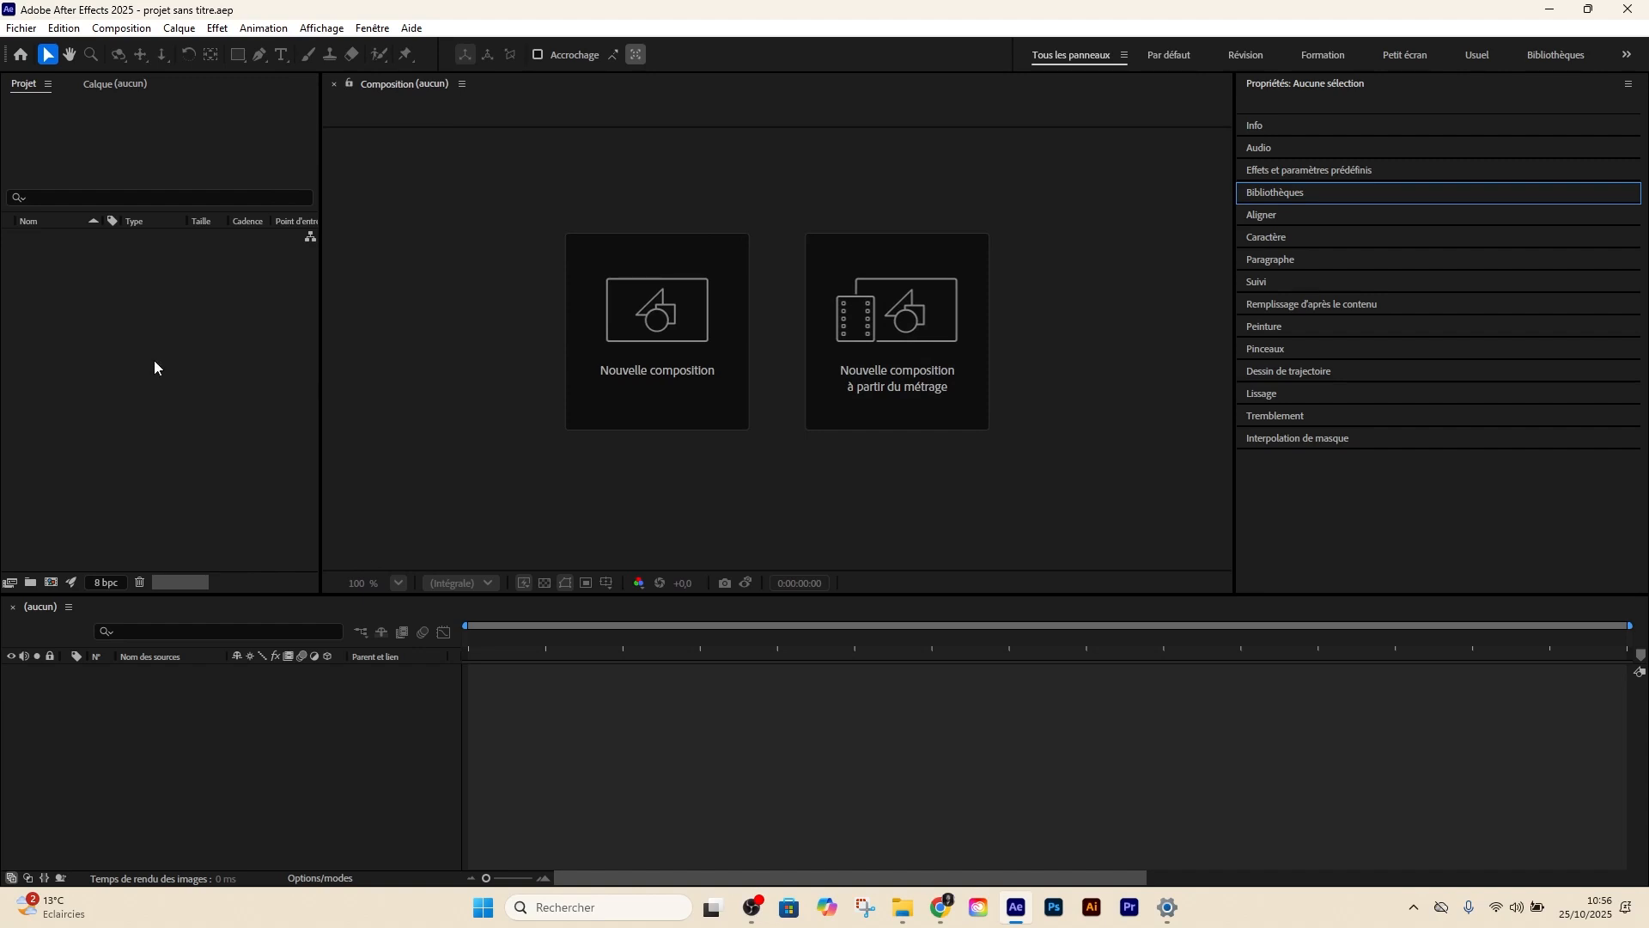
pyautogui.click(112, 444)
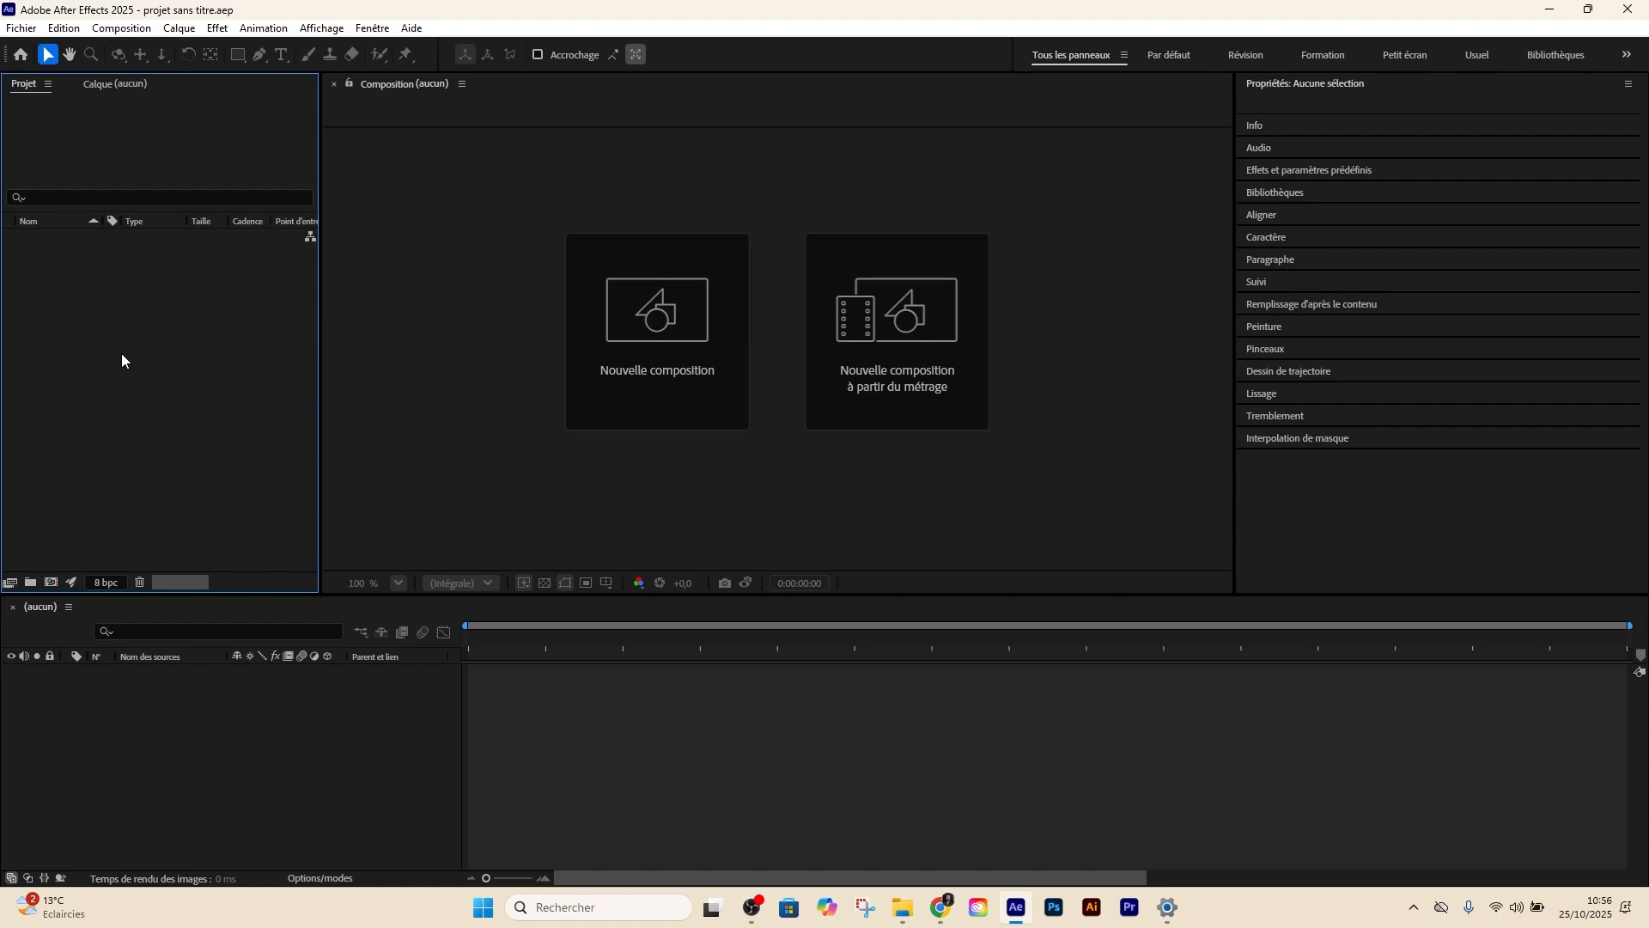
# Open the project settings and look through the video rendering, time display, colour, audio and expressions sections
pyautogui.click(21, 31)
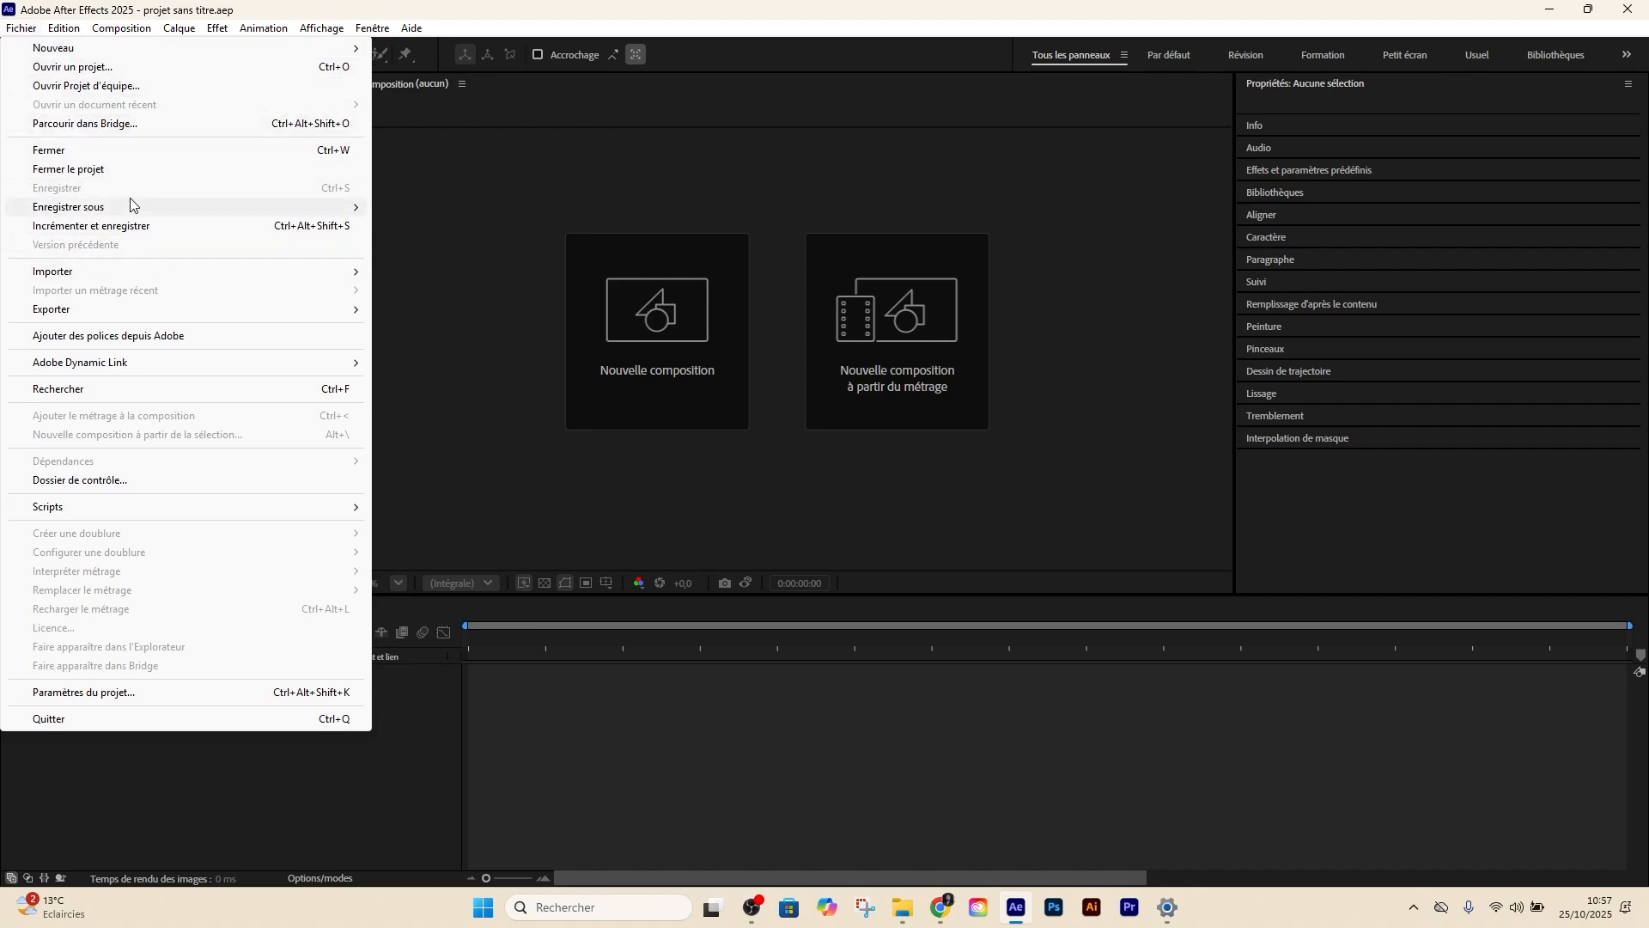
pyautogui.moveTo(146, 273)
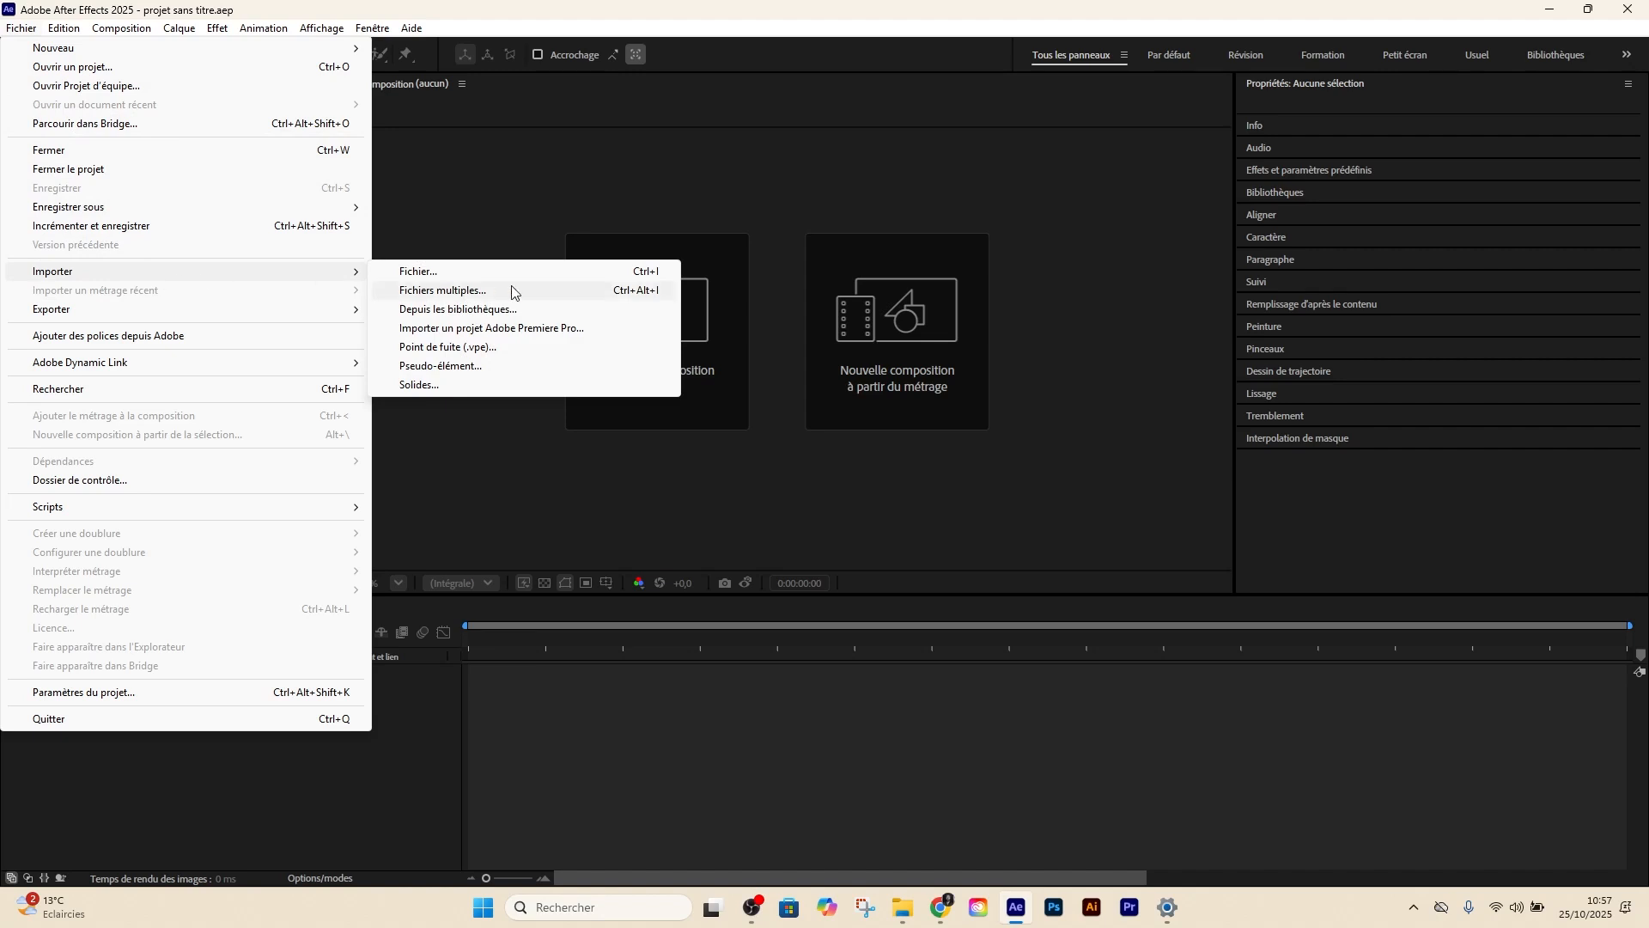
pyautogui.moveTo(332, 275)
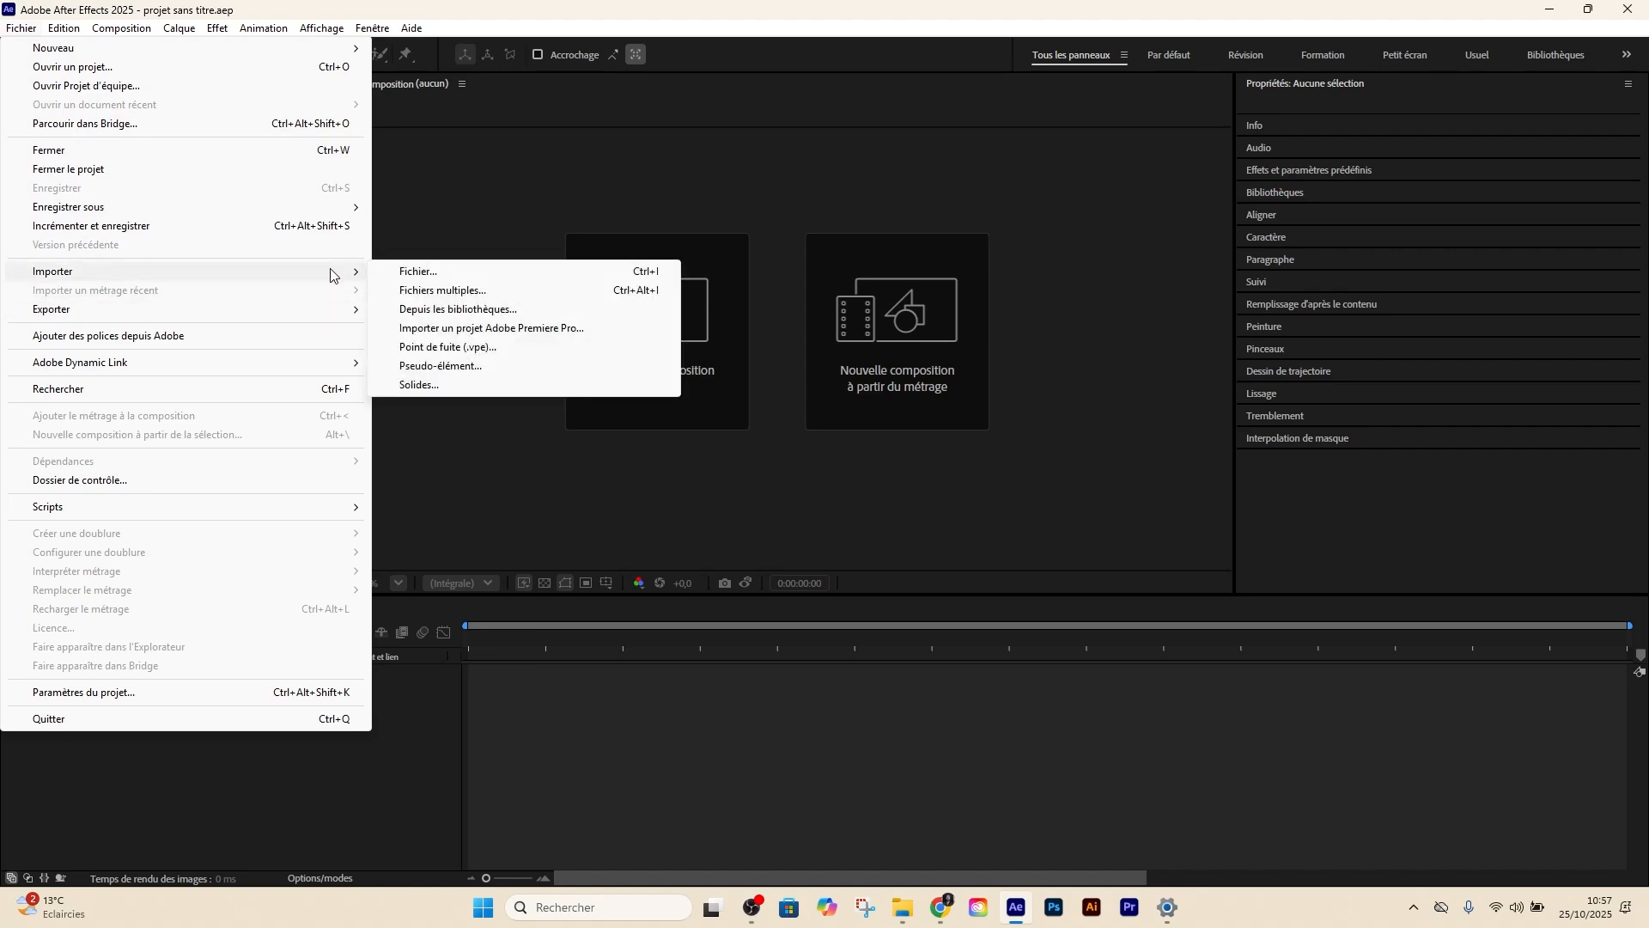
pyautogui.moveTo(318, 314)
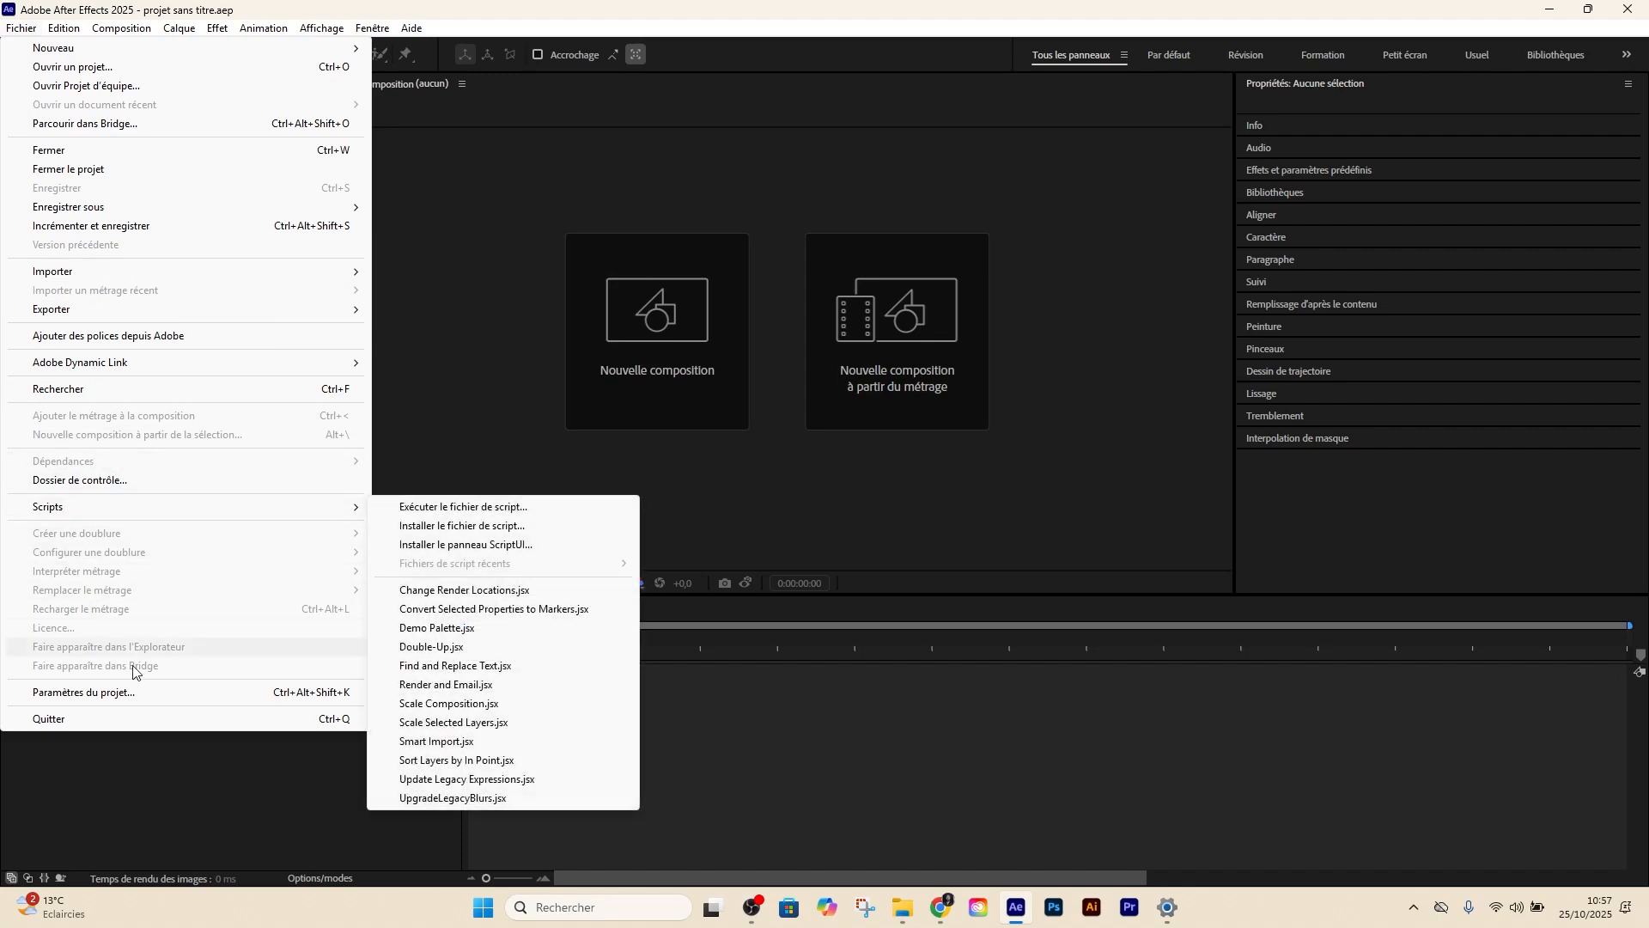
pyautogui.click(91, 700)
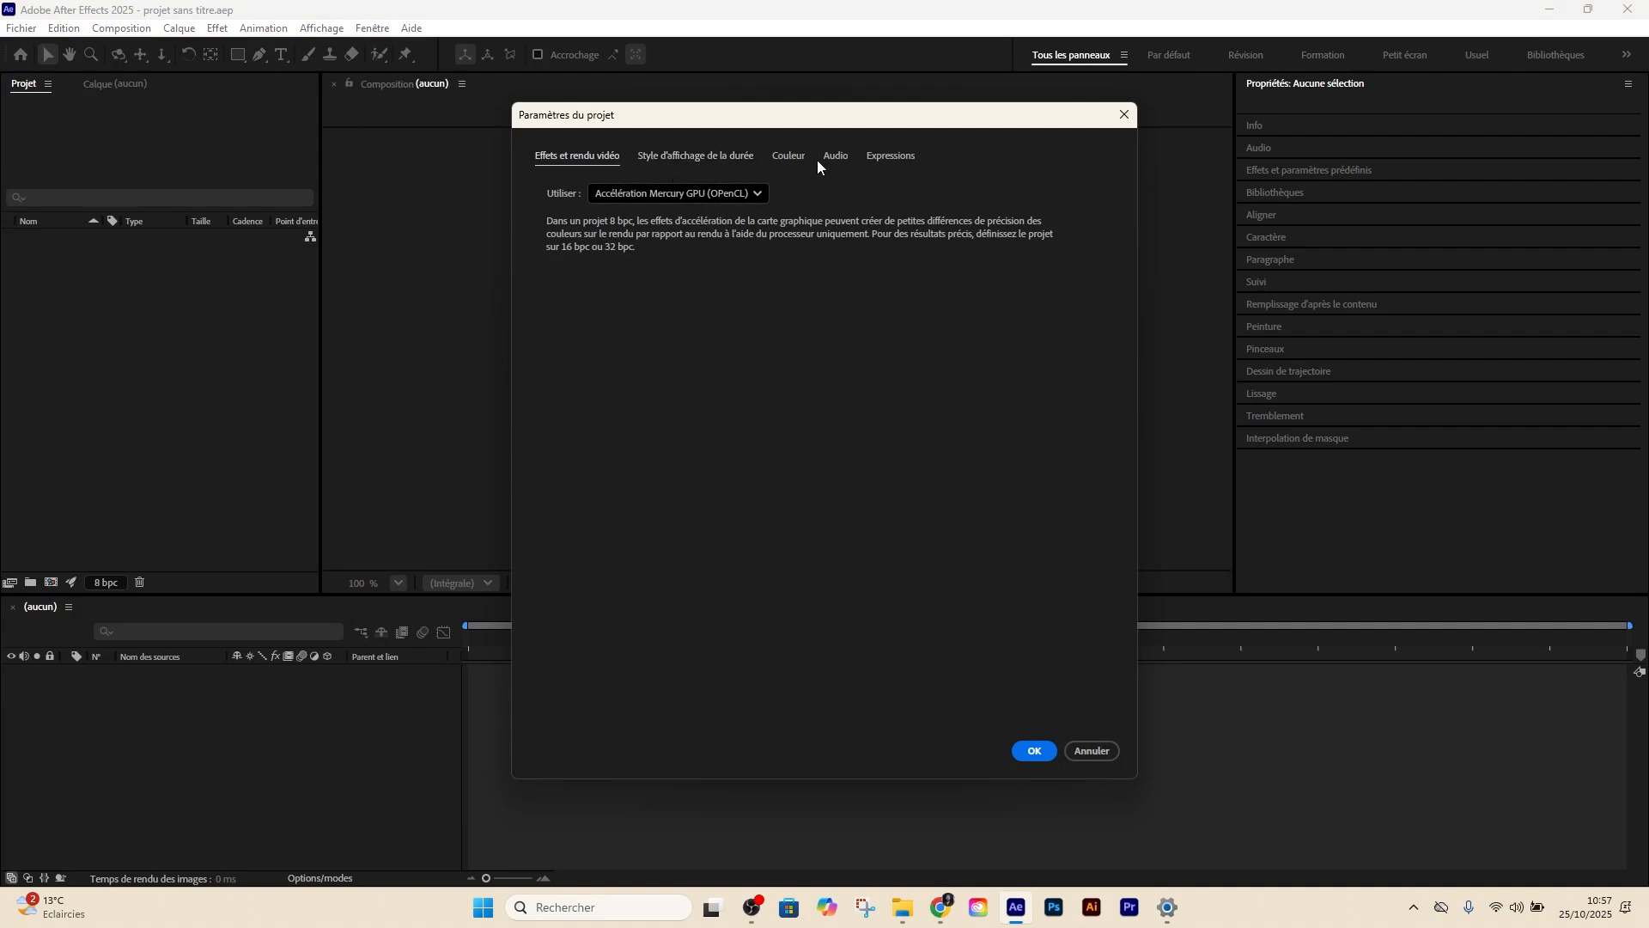
pyautogui.click(671, 157)
pyautogui.click(802, 155)
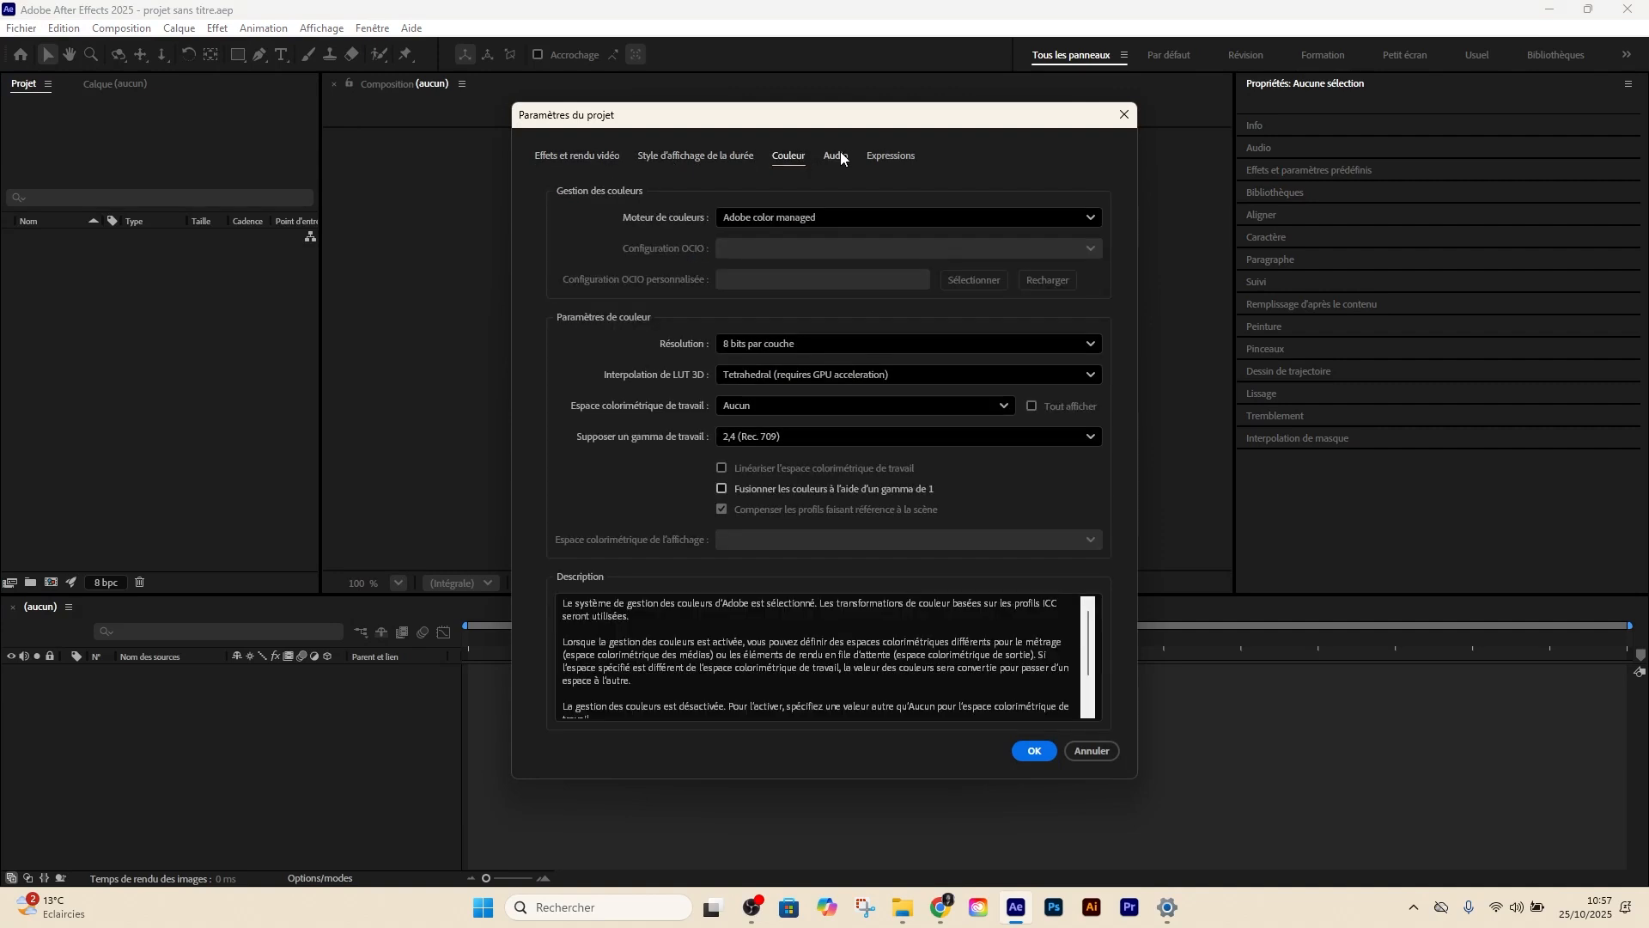
pyautogui.click(837, 156)
pyautogui.click(893, 157)
pyautogui.click(577, 156)
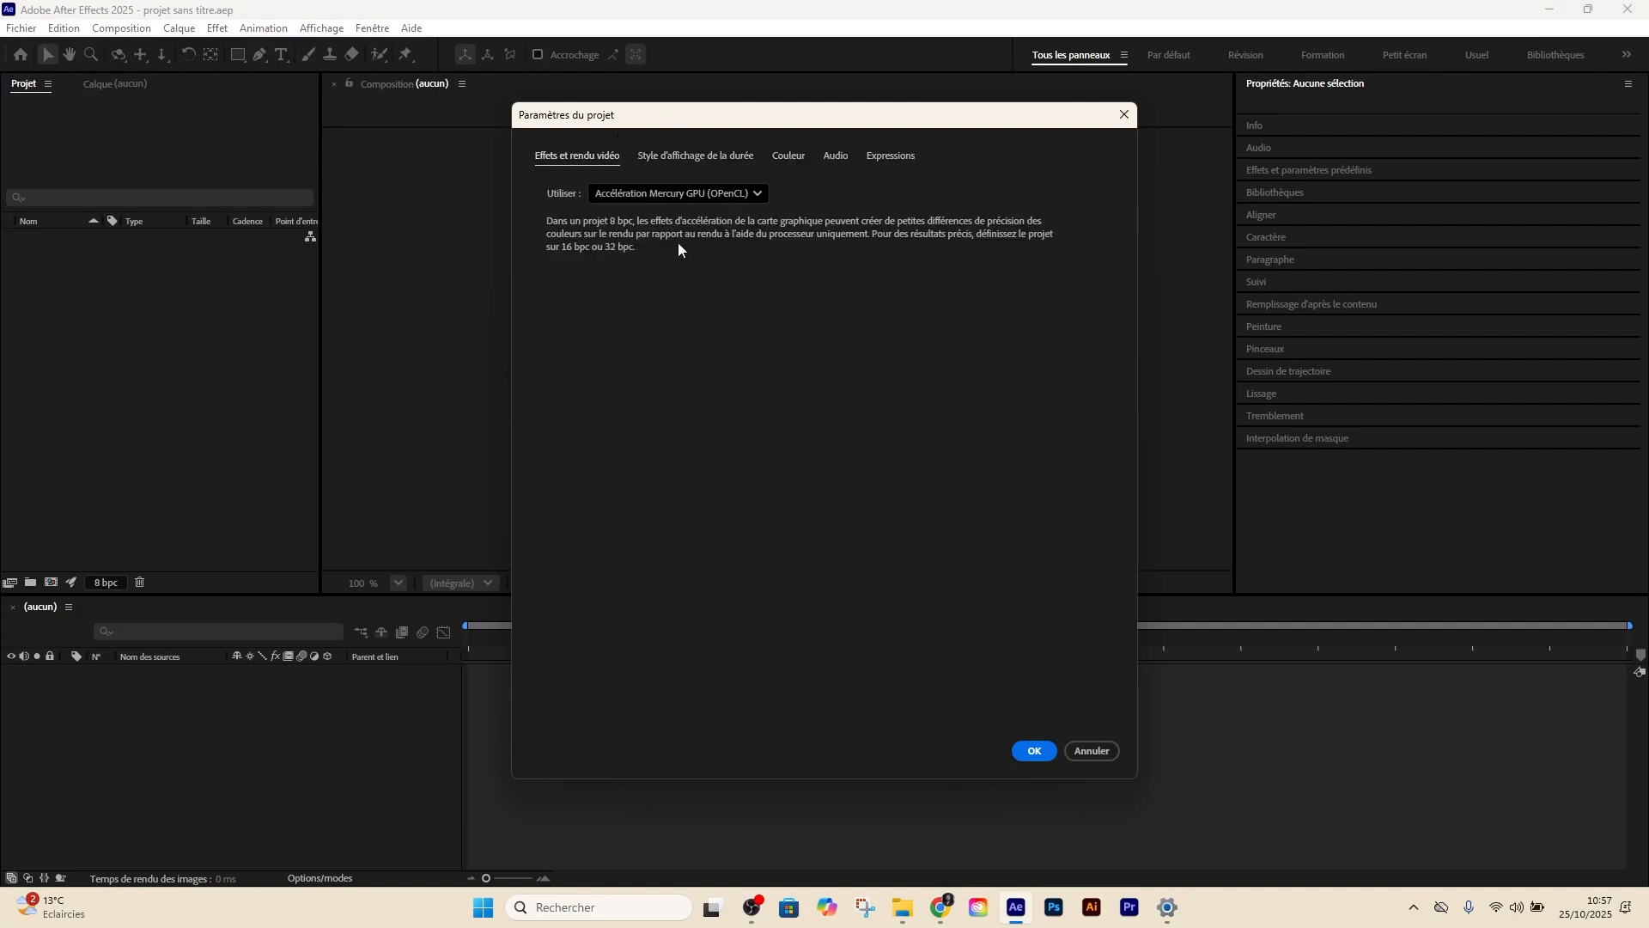
# Examine the Mercury acceleration choices for effects and video rendering, shifting the project settings dialog aside
pyautogui.click(736, 195)
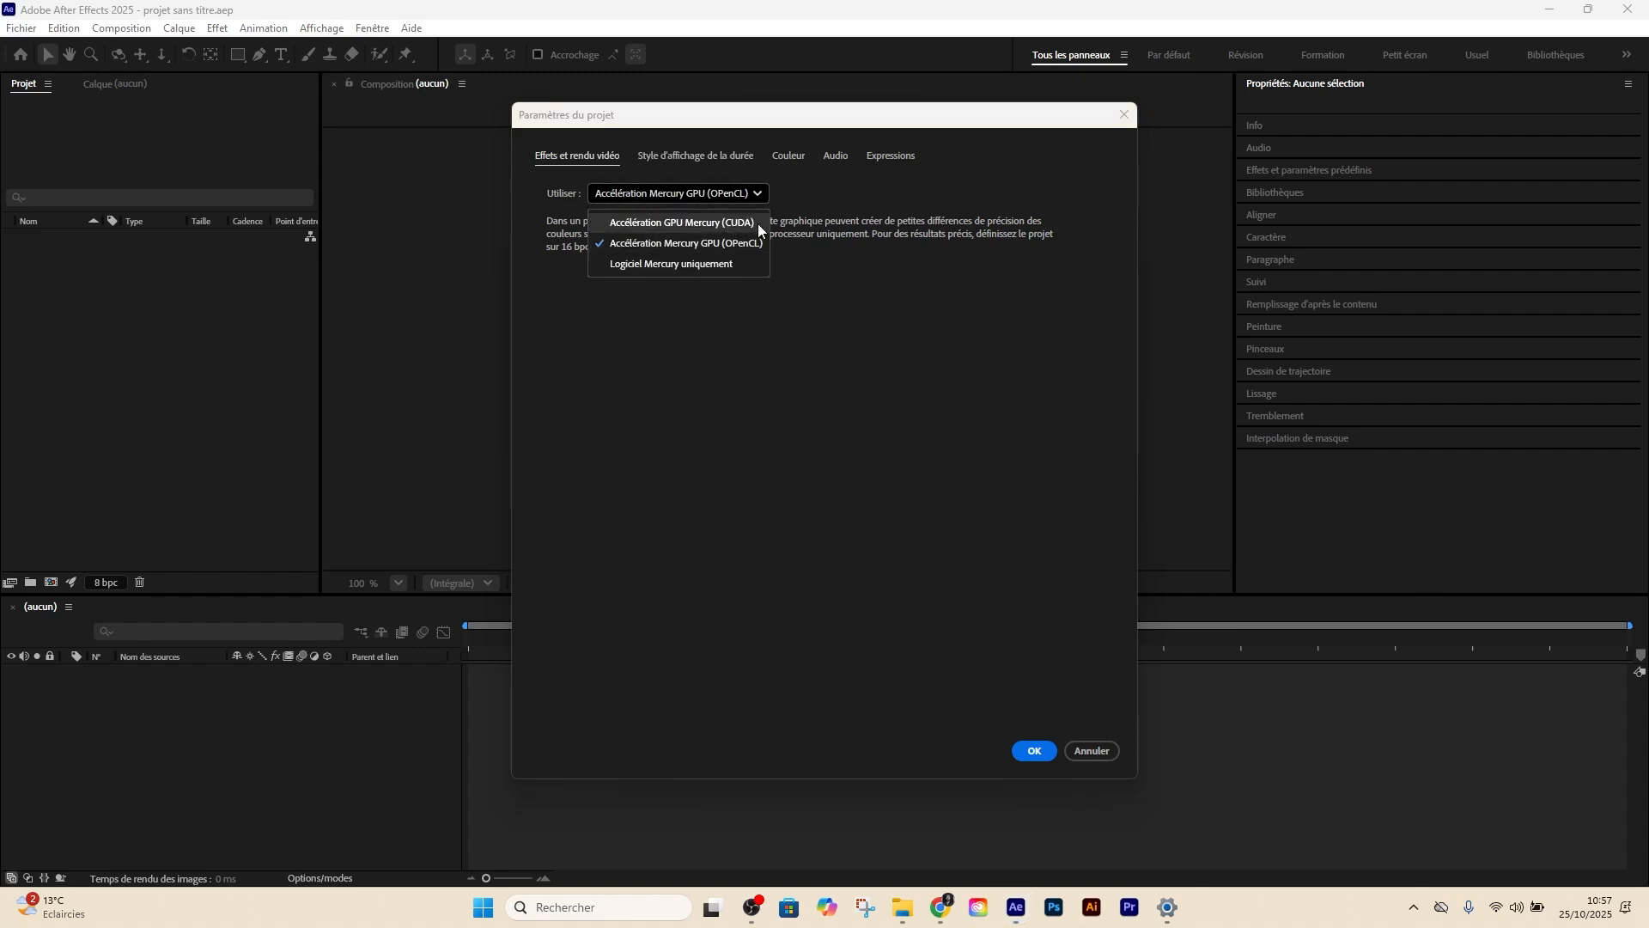
pyautogui.moveTo(676, 123); pyautogui.dragTo(612, 109)
pyautogui.click(631, 178)
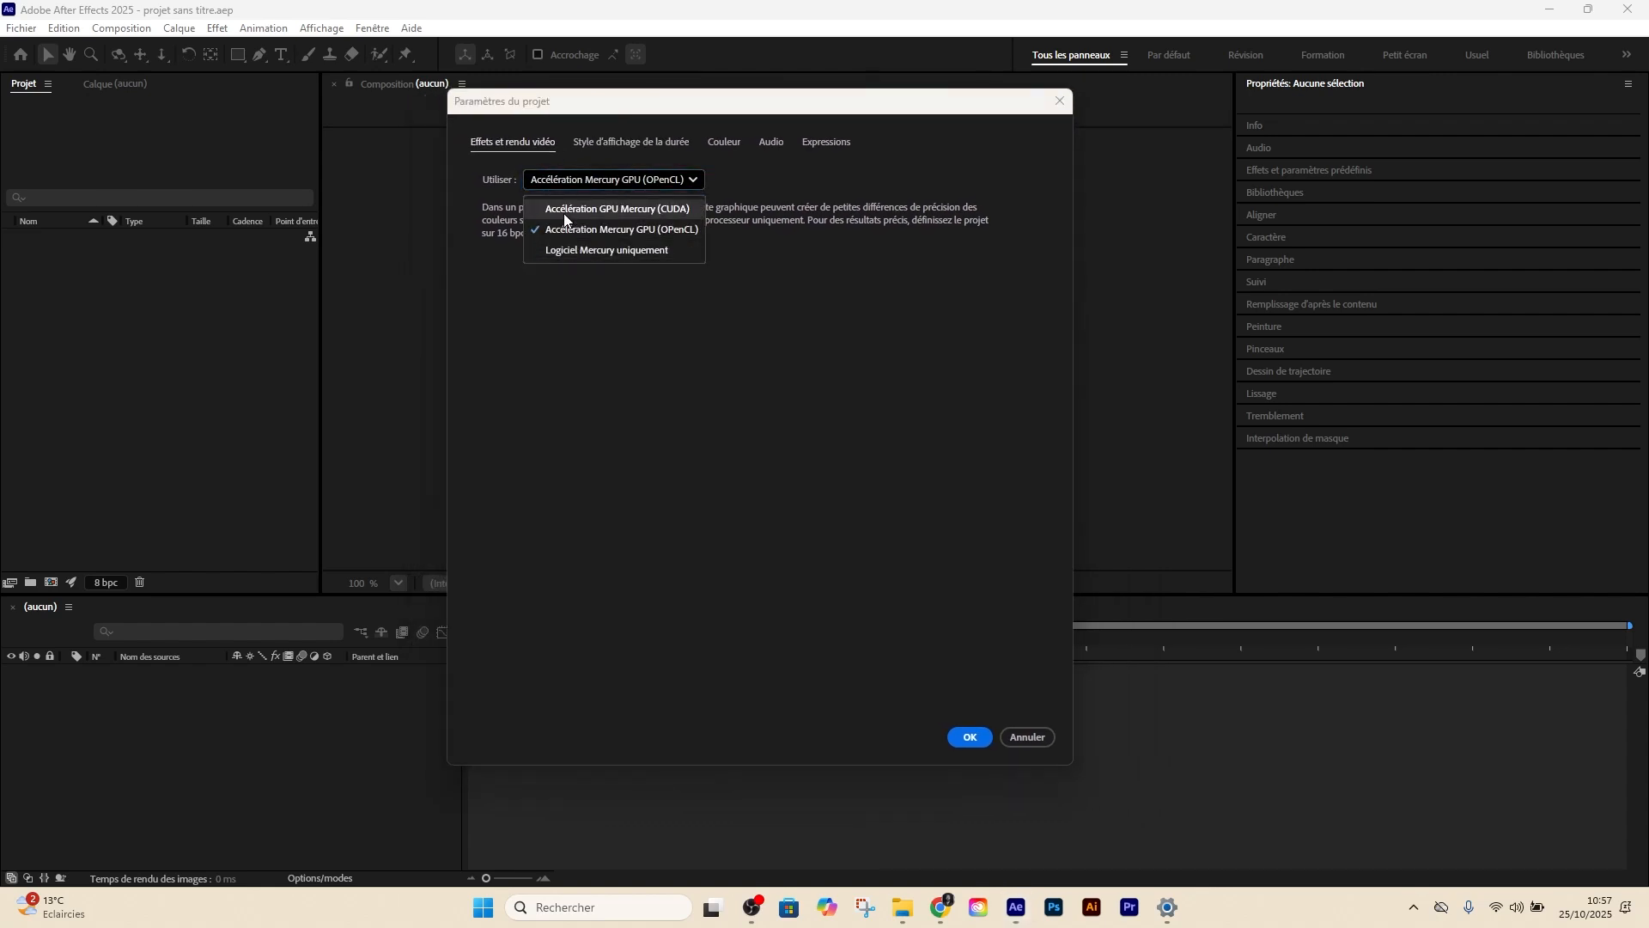
pyautogui.moveTo(532, 107); pyautogui.dragTo(522, 105)
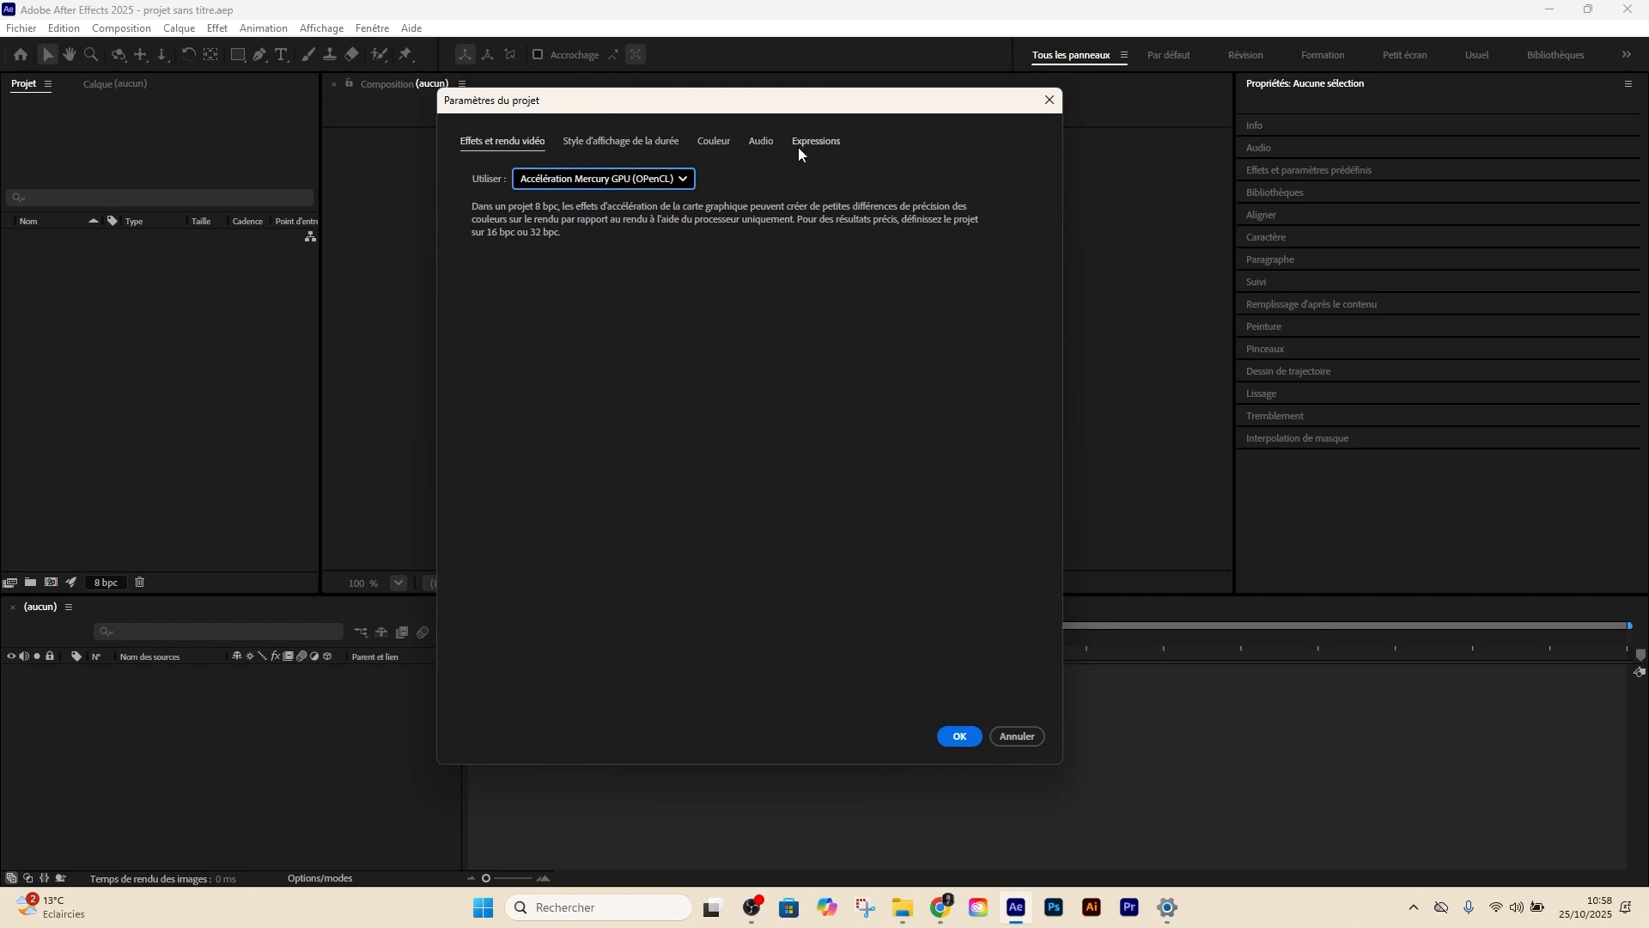
# Set effects and video rendering to Accélération GPU Mercury (CUDA), and reposition the project settings dialog
pyautogui.click(622, 184)
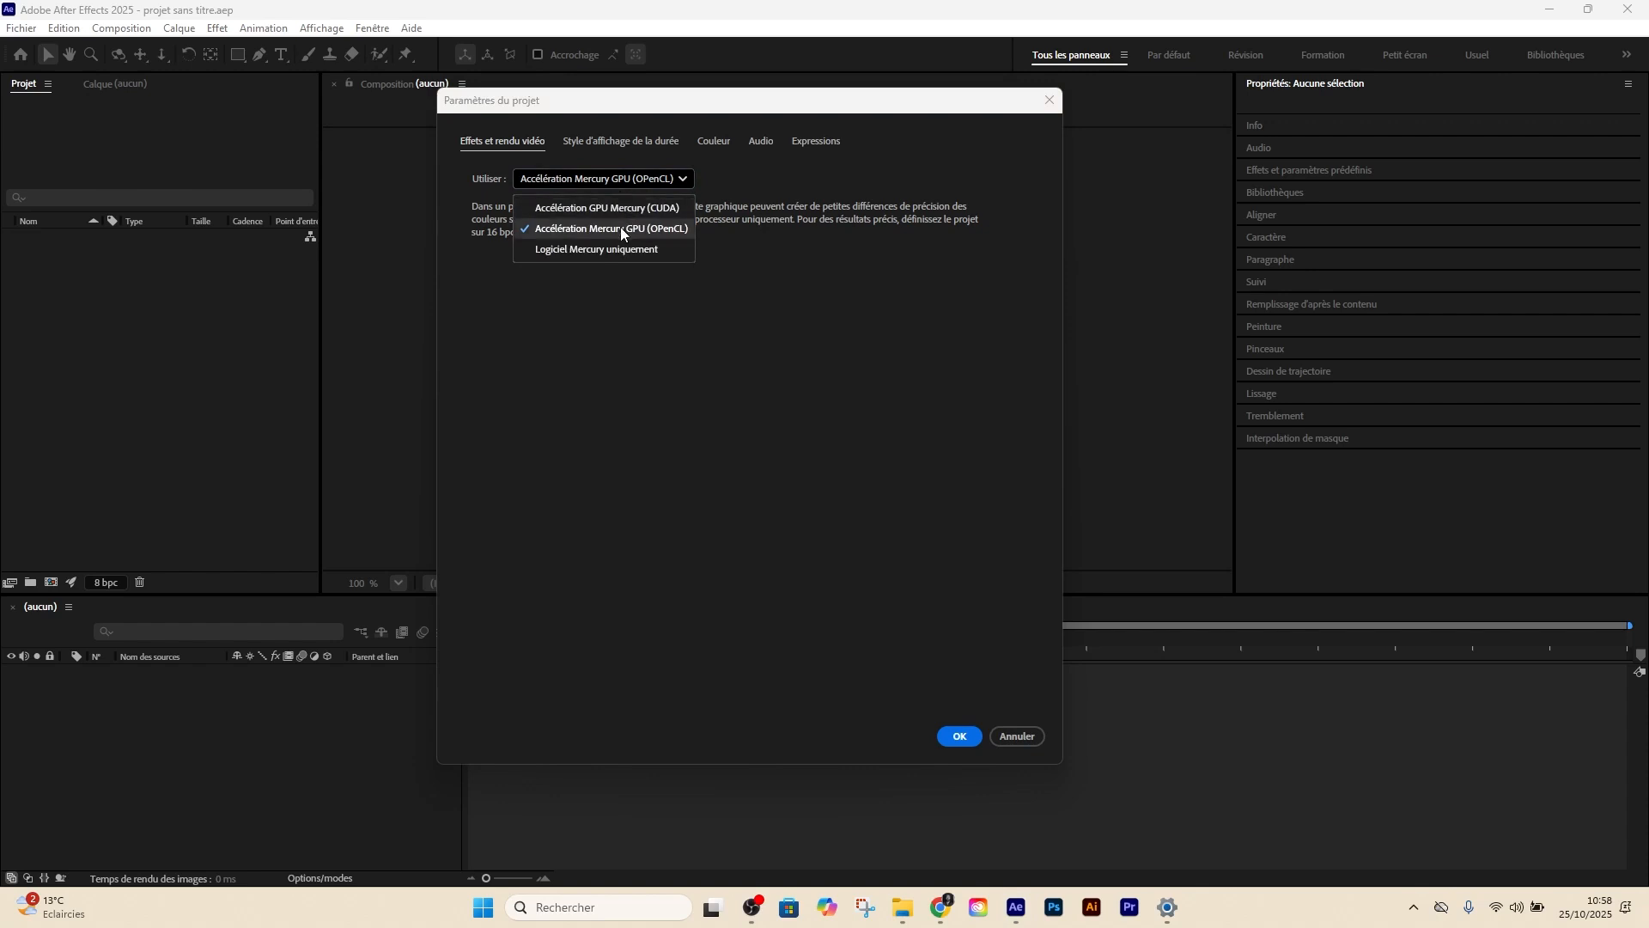
pyautogui.click(667, 208)
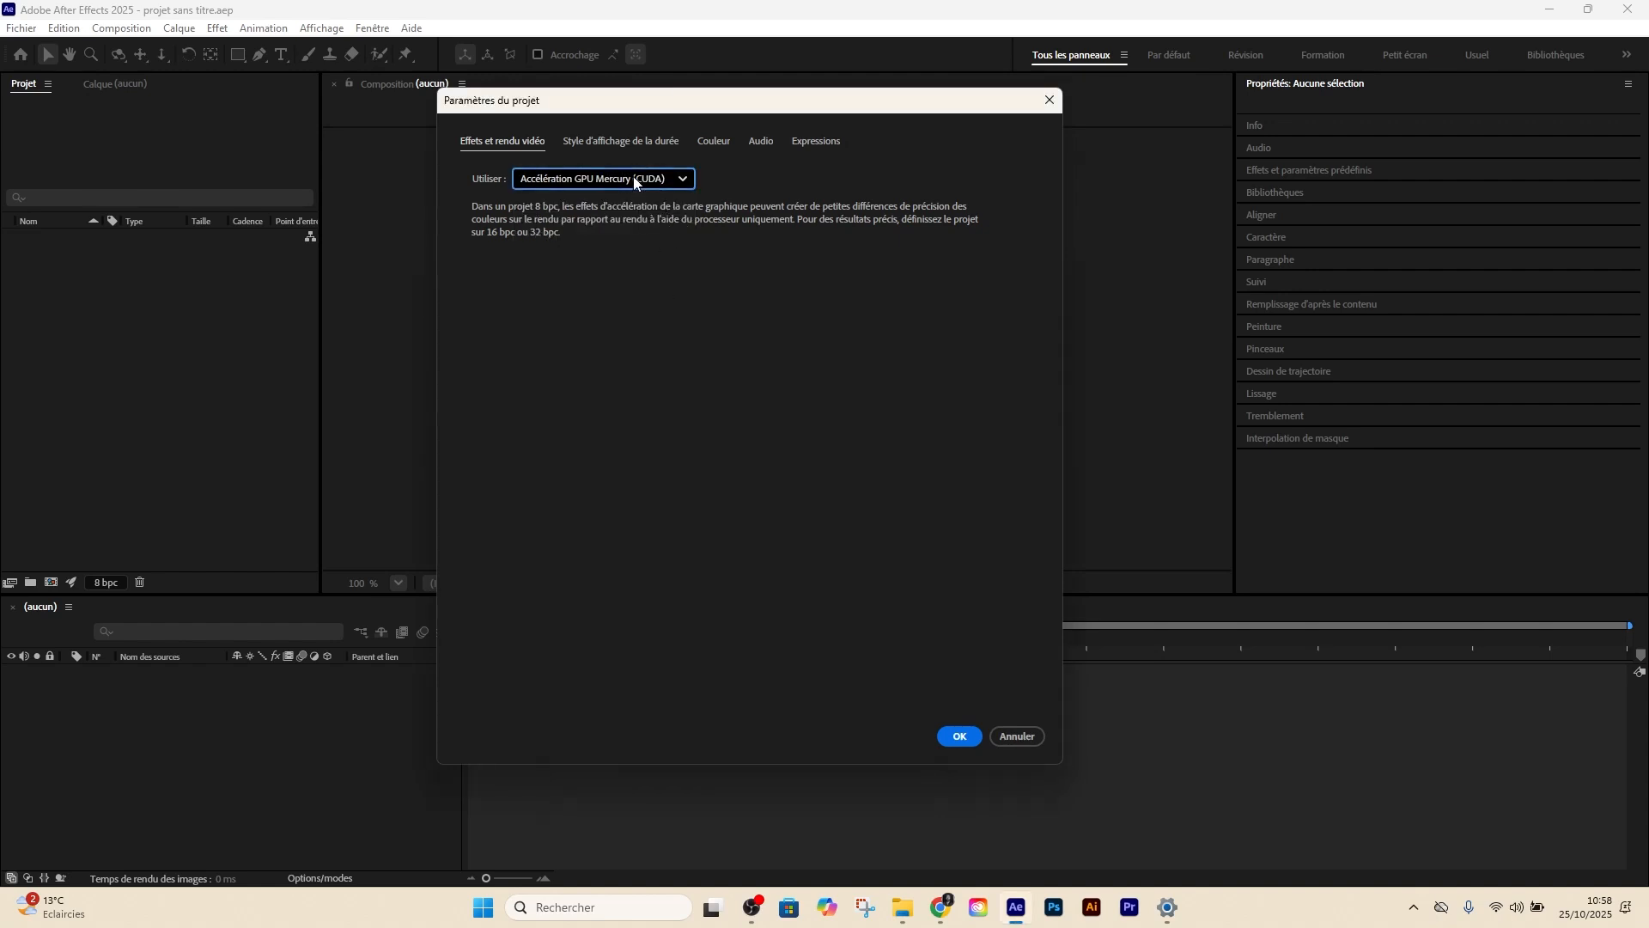
pyautogui.moveTo(672, 115); pyautogui.dragTo(791, 115)
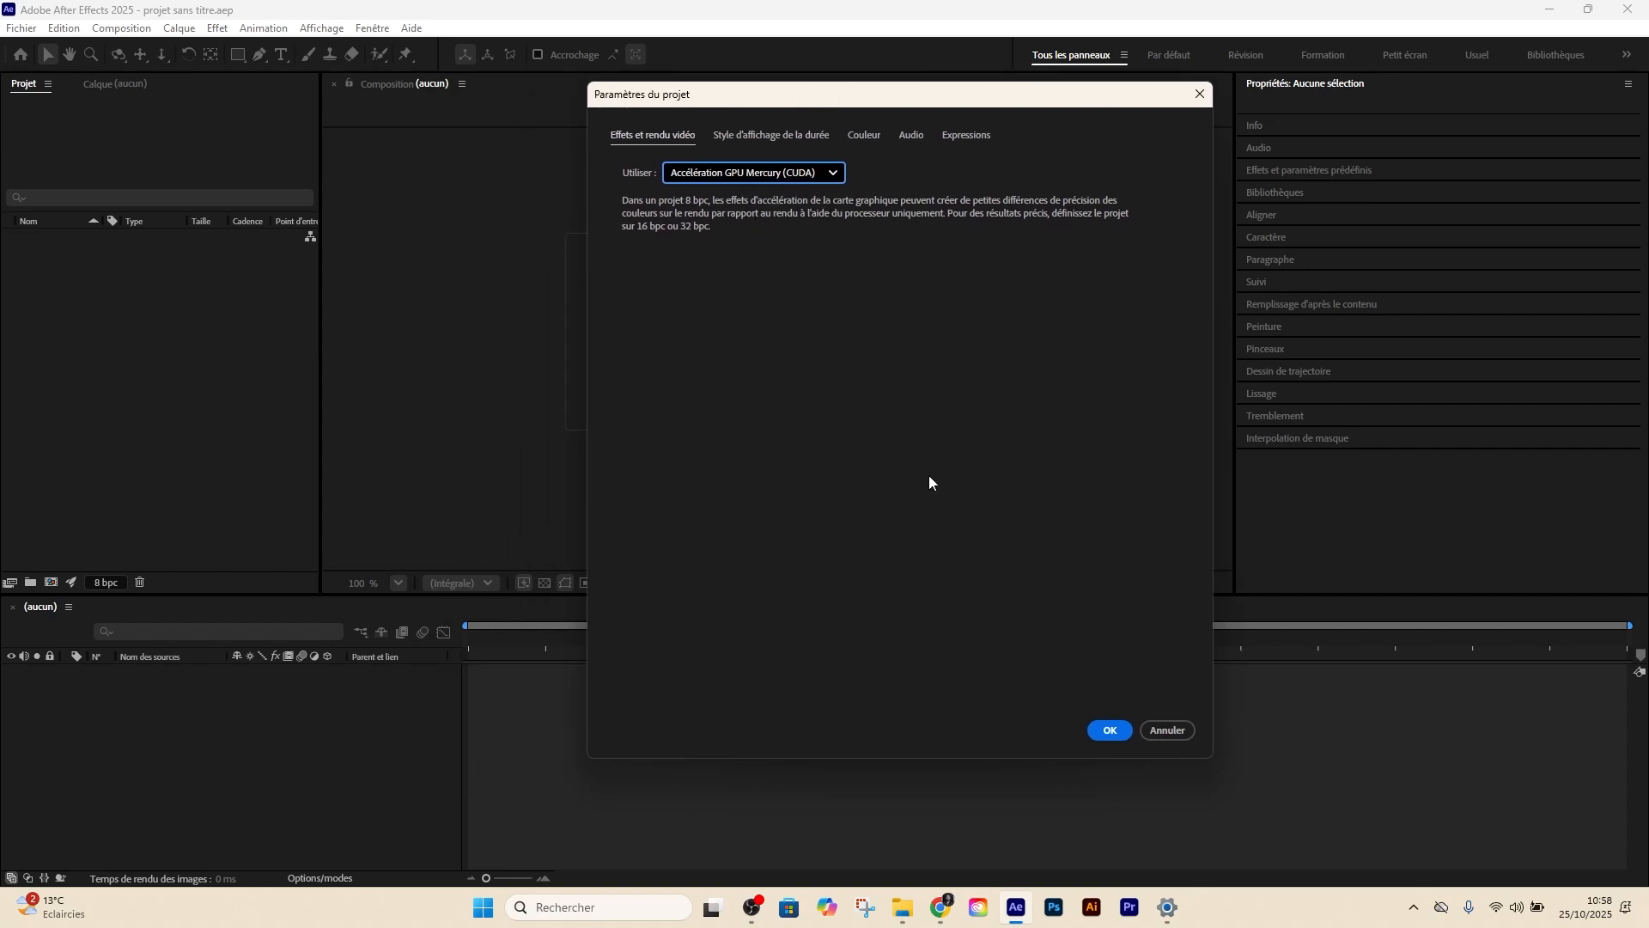
pyautogui.moveTo(776, 79); pyautogui.dragTo(684, 107)
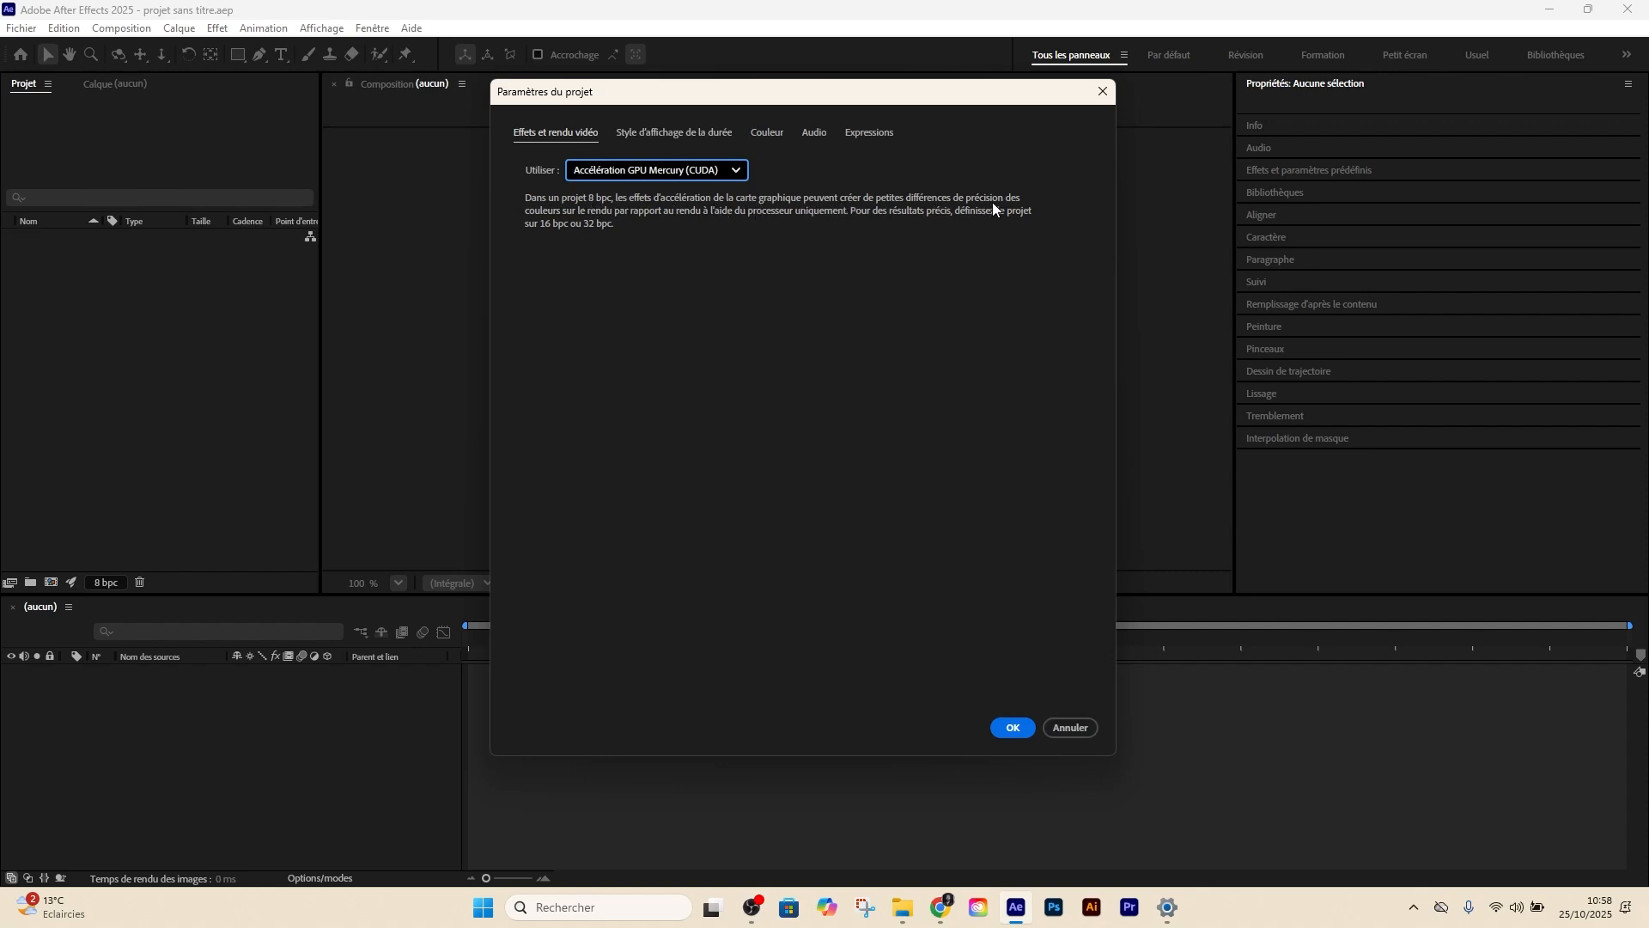
# Switch the video rendering acceleration to Mercury GPU (OpenCL) and back to GPU Mercury (CUDA)
pyautogui.click(697, 169)
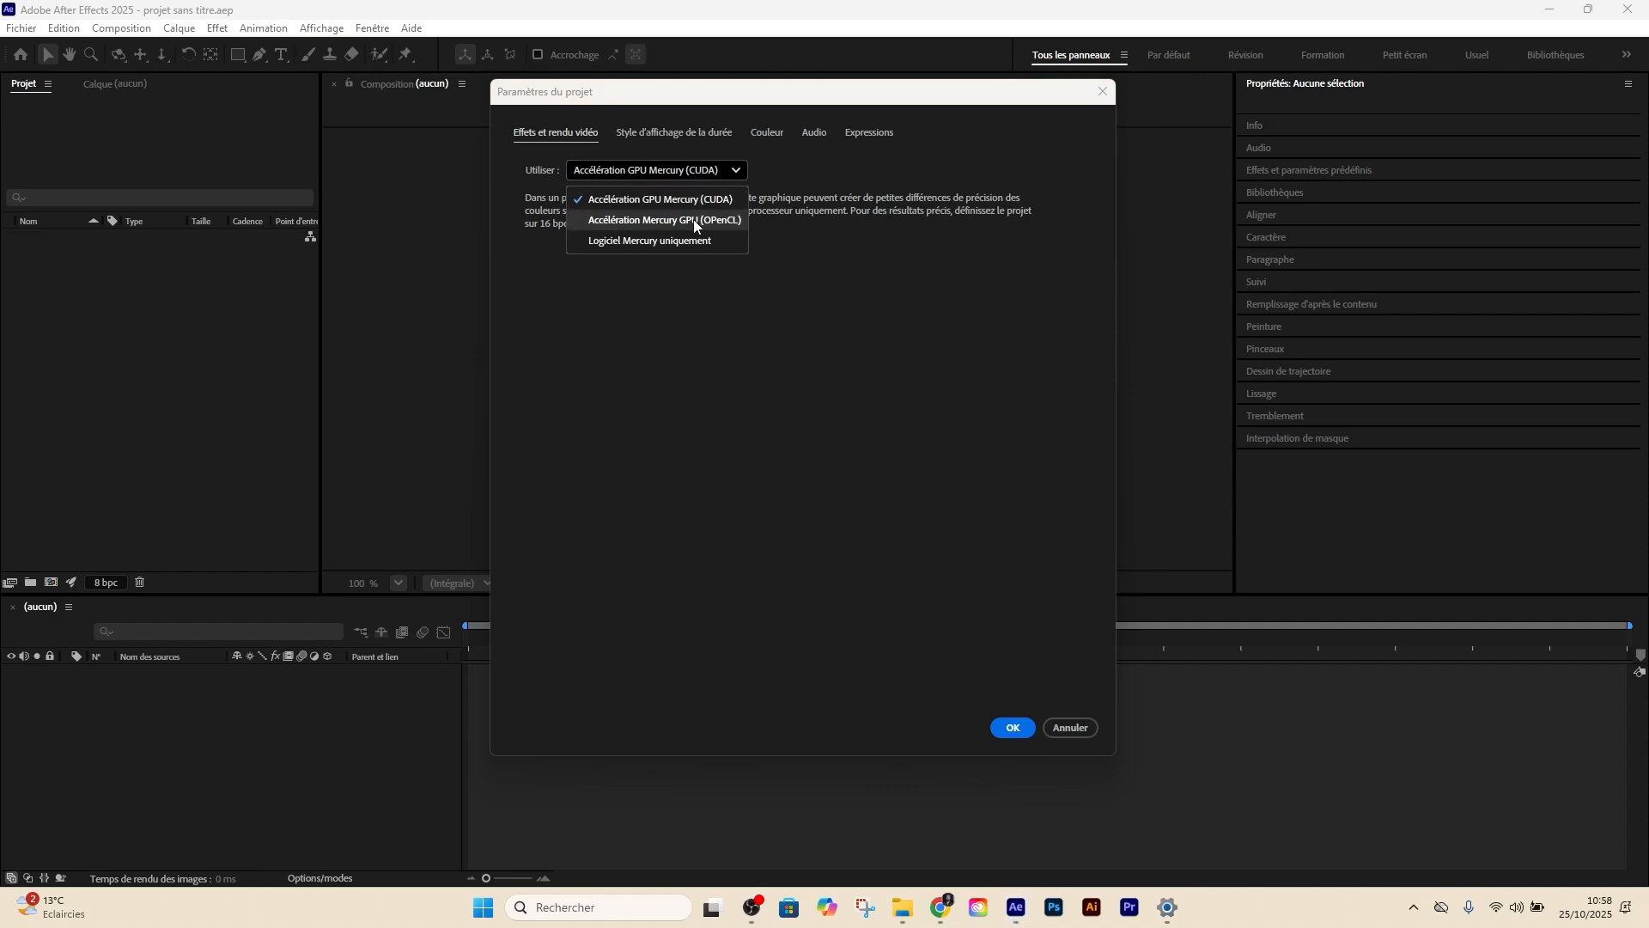
pyautogui.click(693, 219)
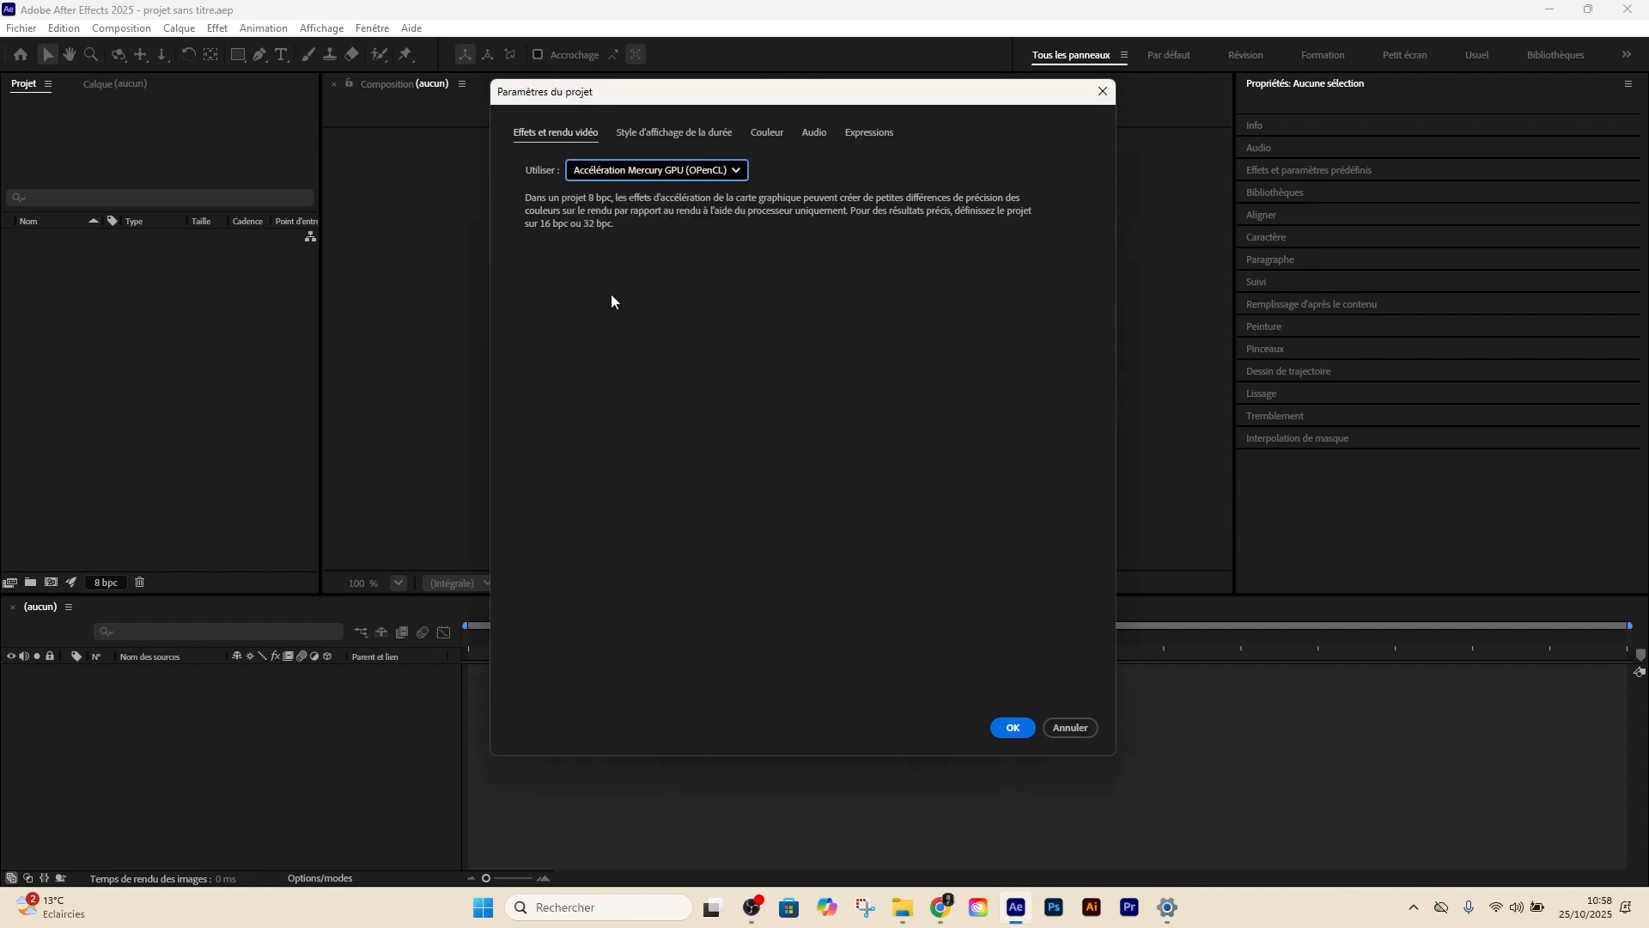
pyautogui.click(641, 171)
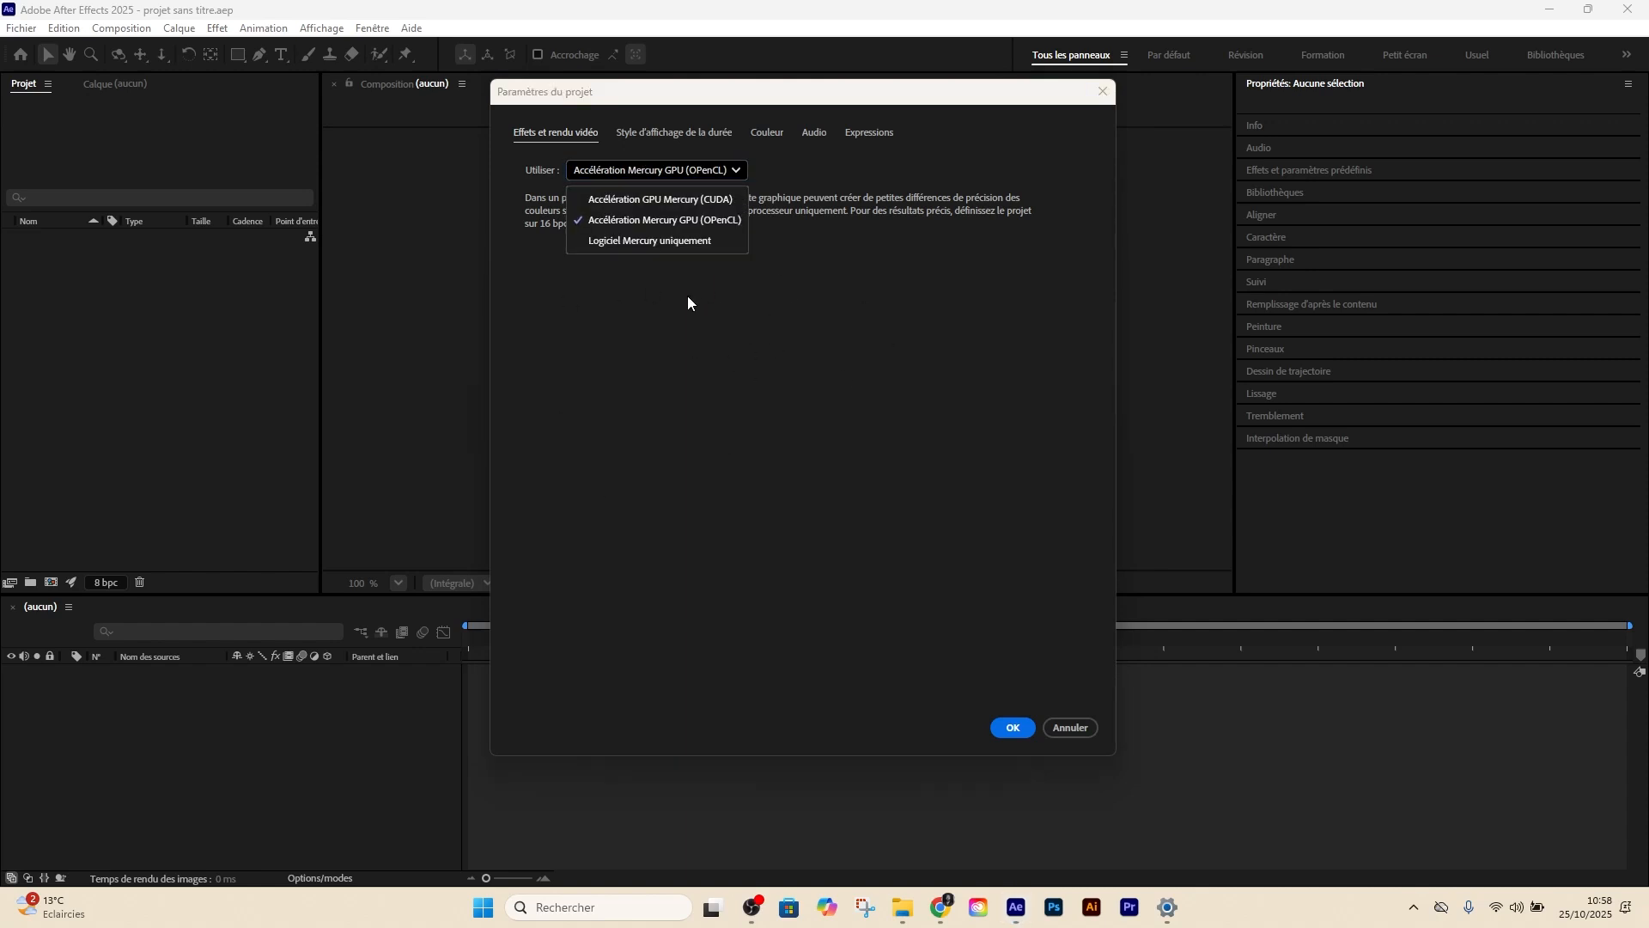
pyautogui.click(704, 199)
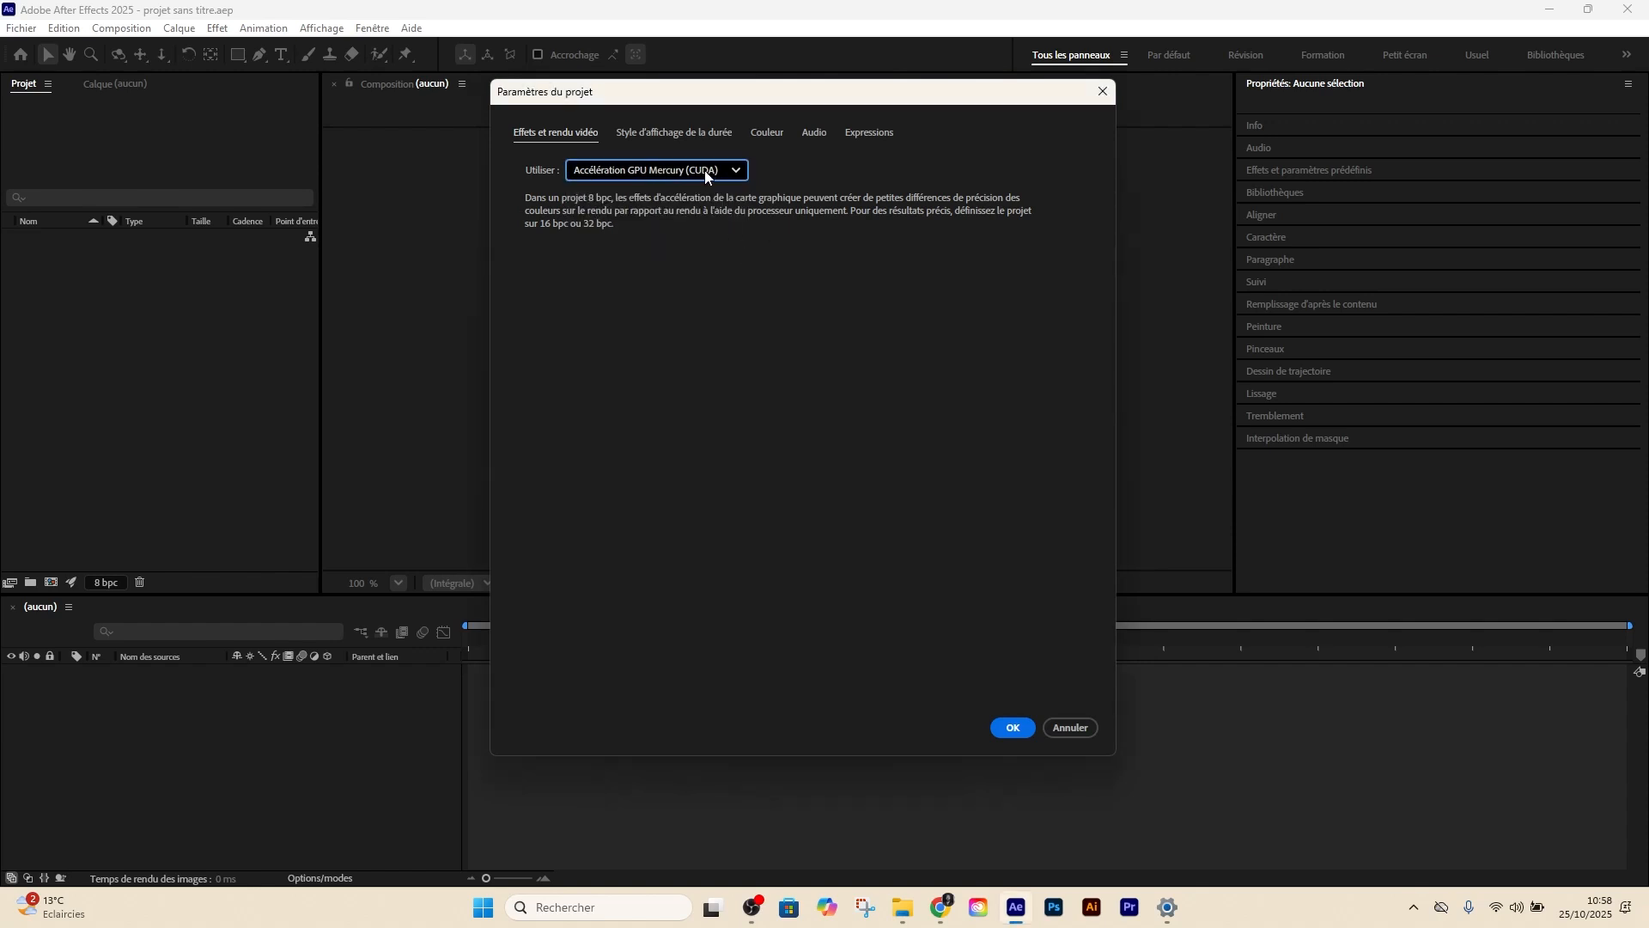
# Look through the time display, colour, audio and expressions settings, returning to the effects and video rendering section
pyautogui.click(668, 134)
pyautogui.click(769, 133)
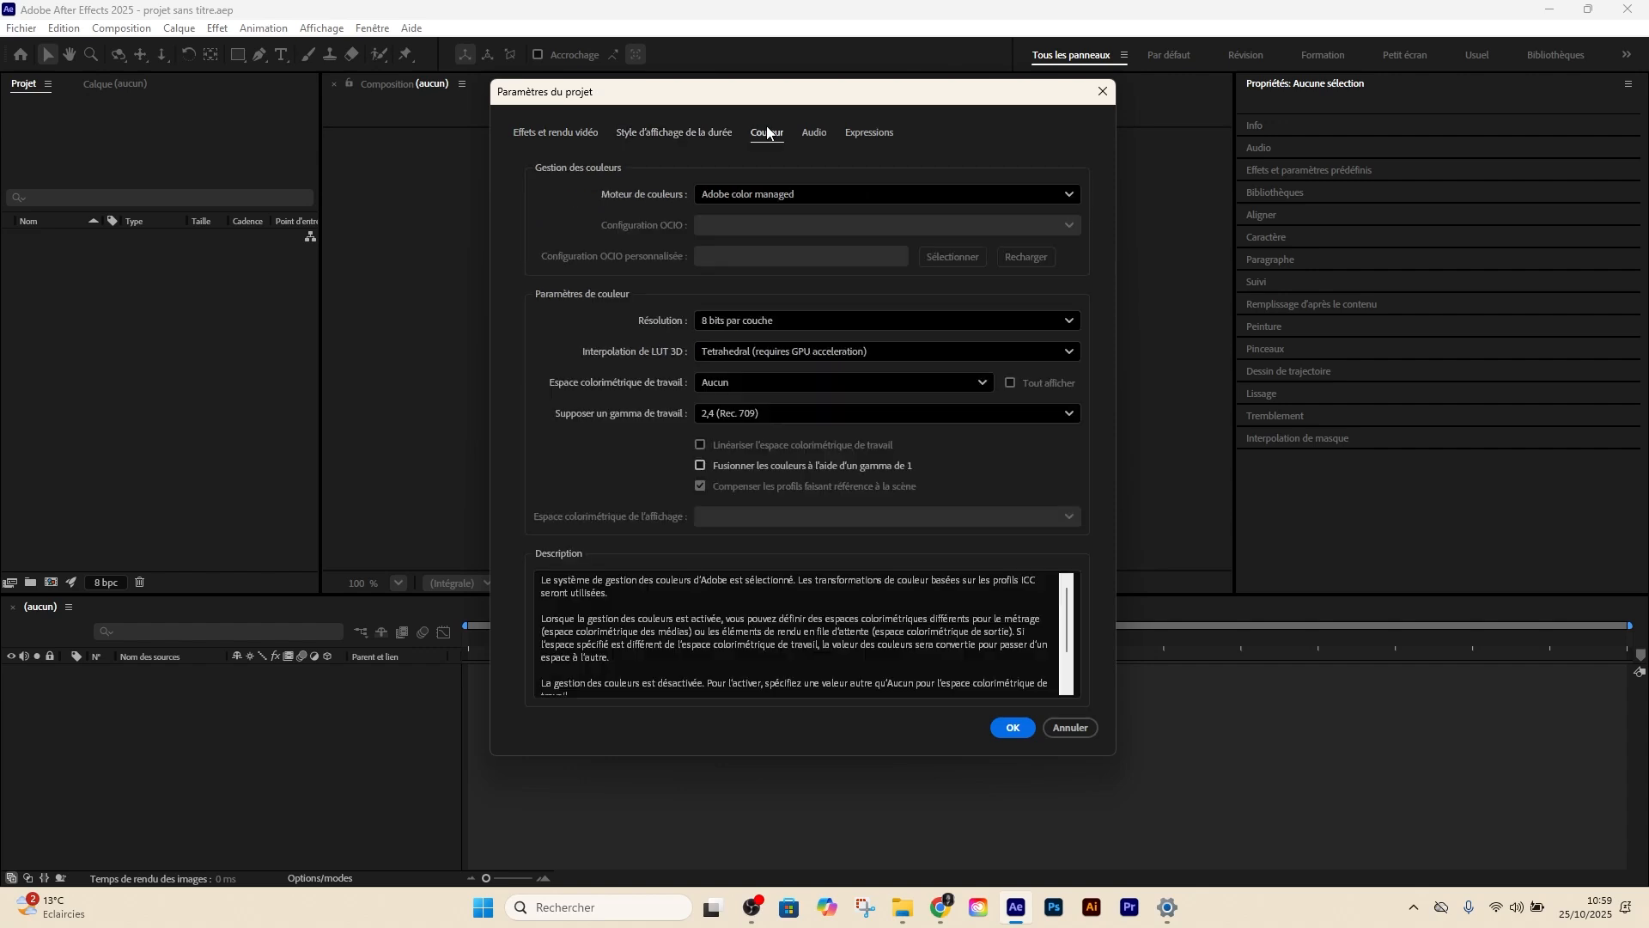
pyautogui.click(809, 133)
pyautogui.click(861, 135)
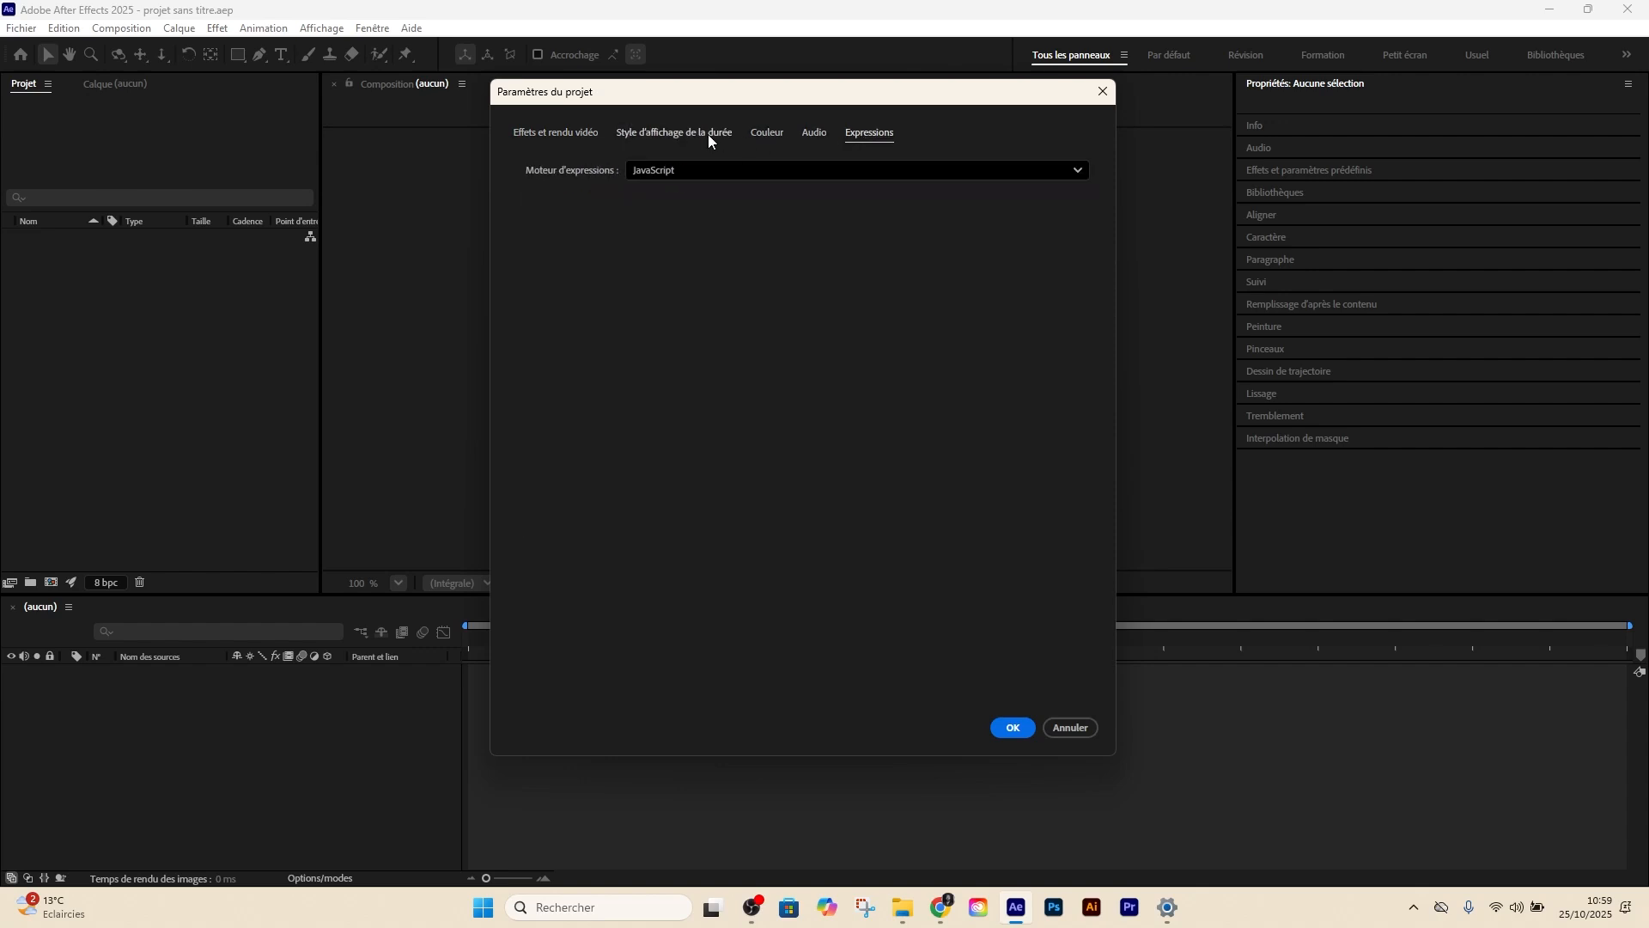
pyautogui.click(682, 134)
pyautogui.click(606, 135)
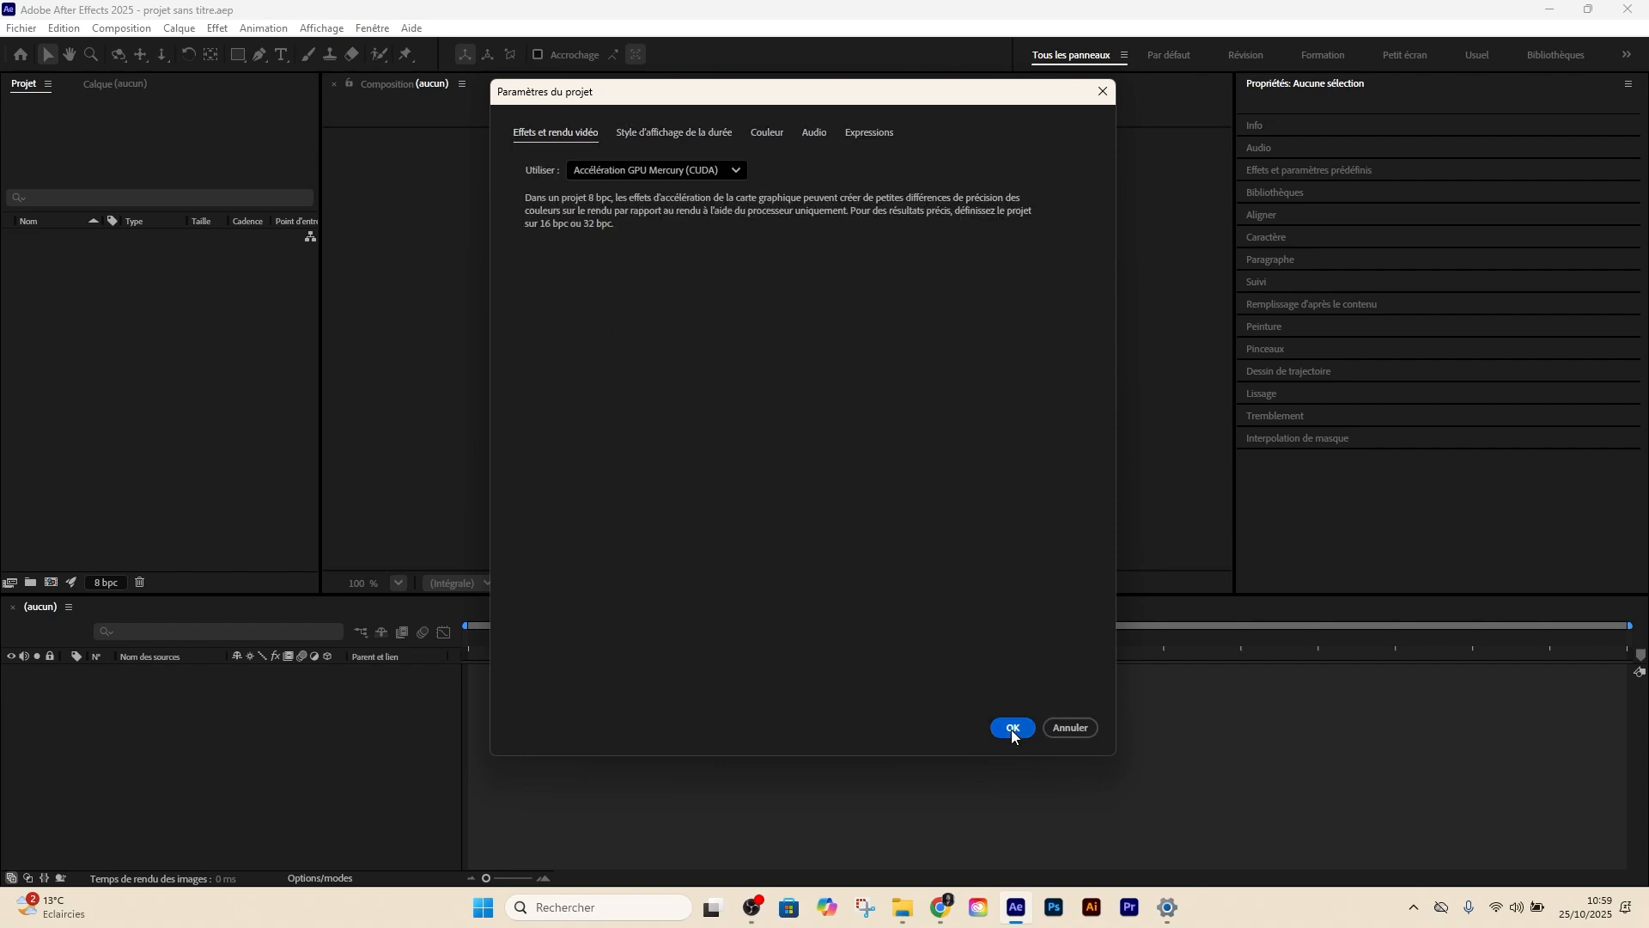
# Examine the footage start time choices in the time display style settings
pyautogui.click(642, 134)
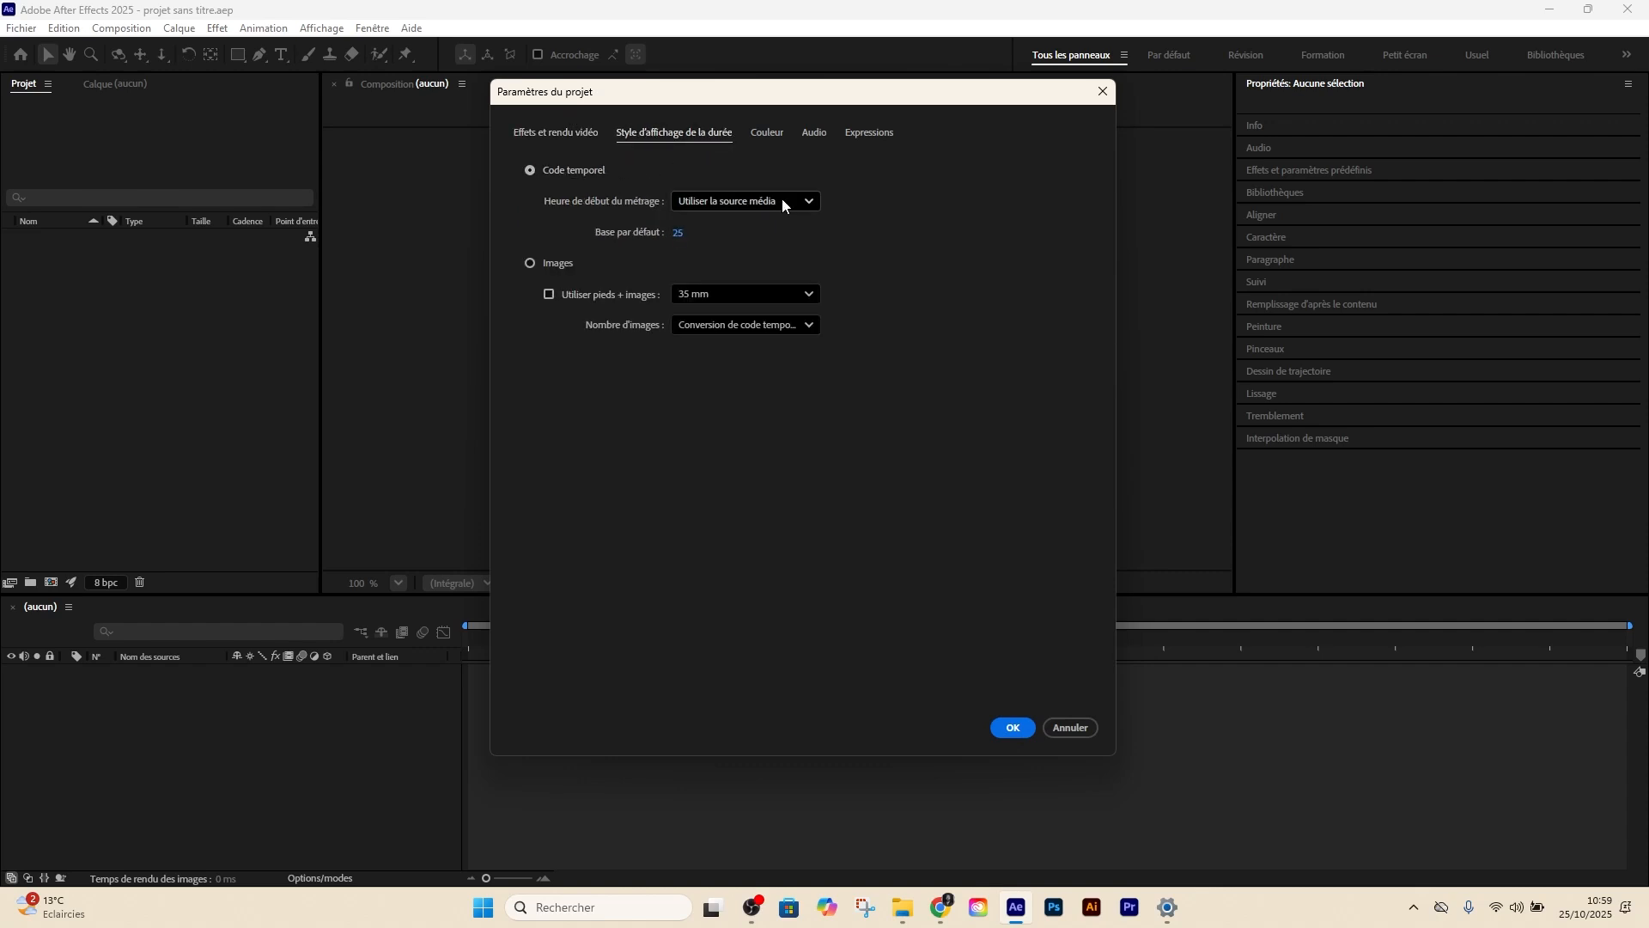
pyautogui.click(740, 203)
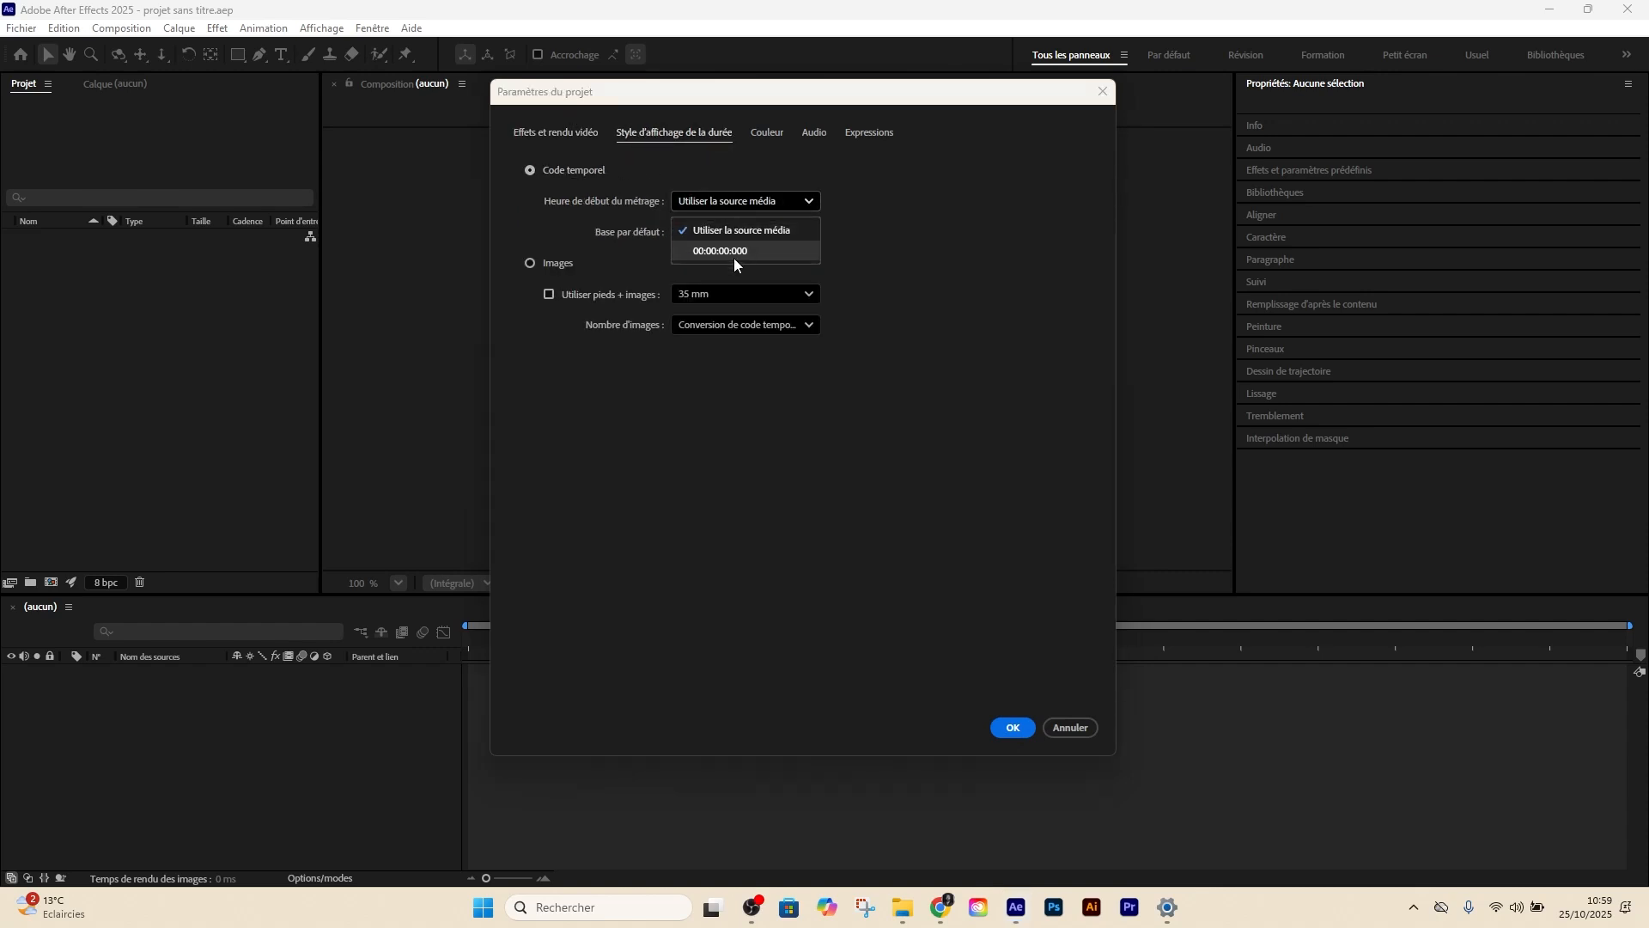
pyautogui.click(884, 247)
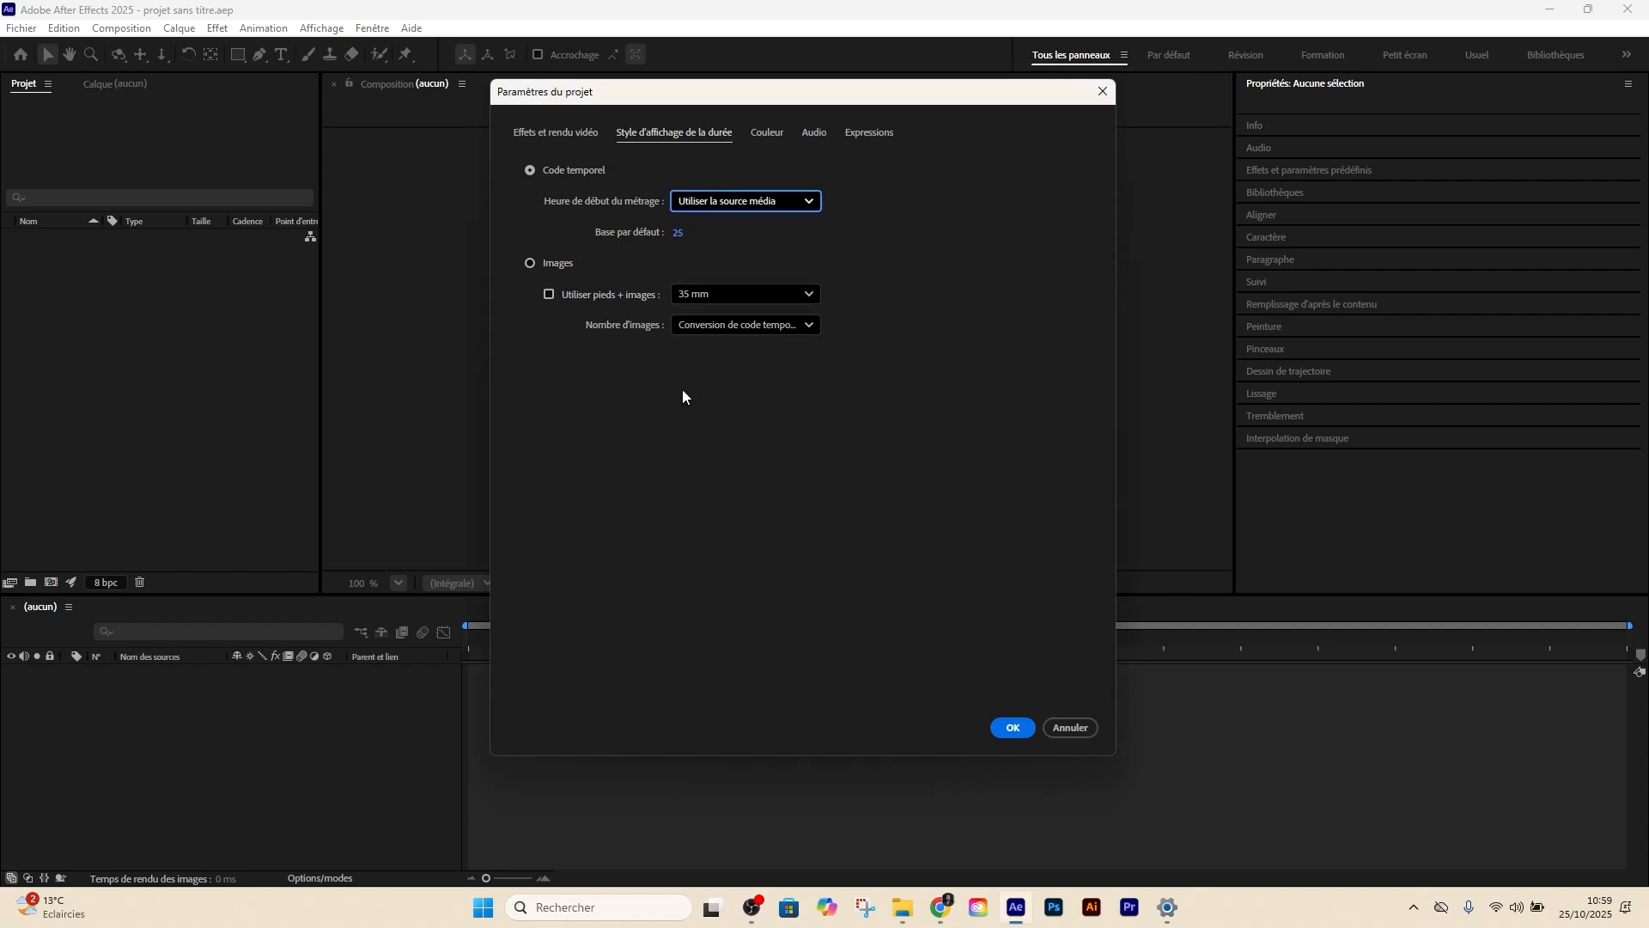
# Set the project's colour resolution to 16 bits par couche and apply the settings
pyautogui.click(773, 131)
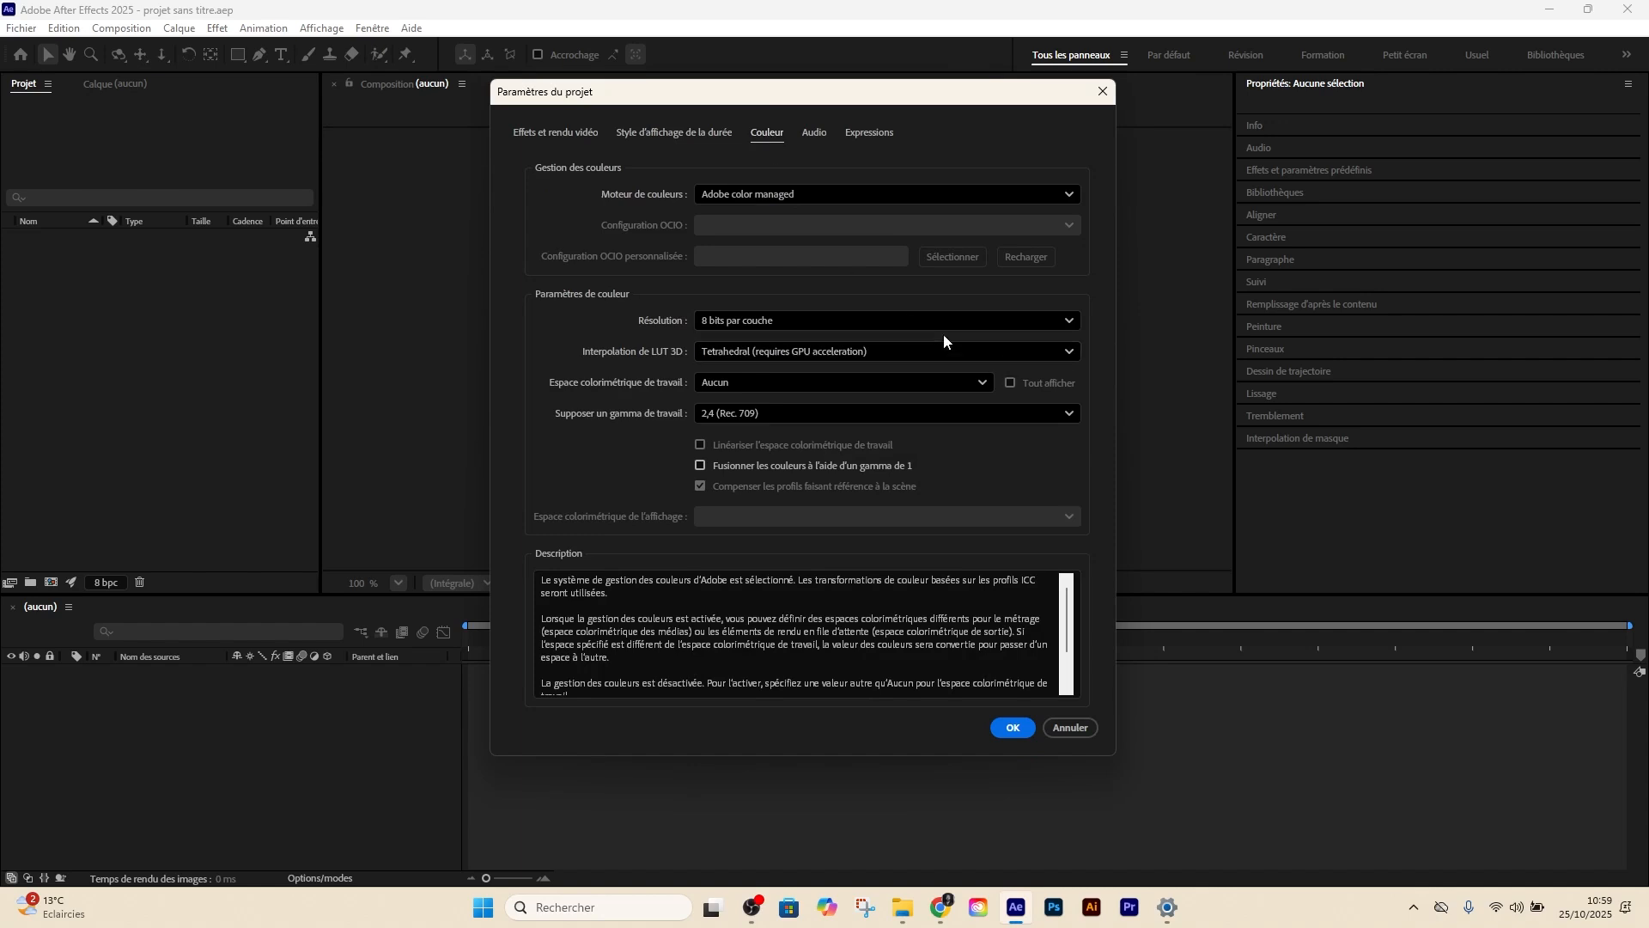
pyautogui.click(820, 316)
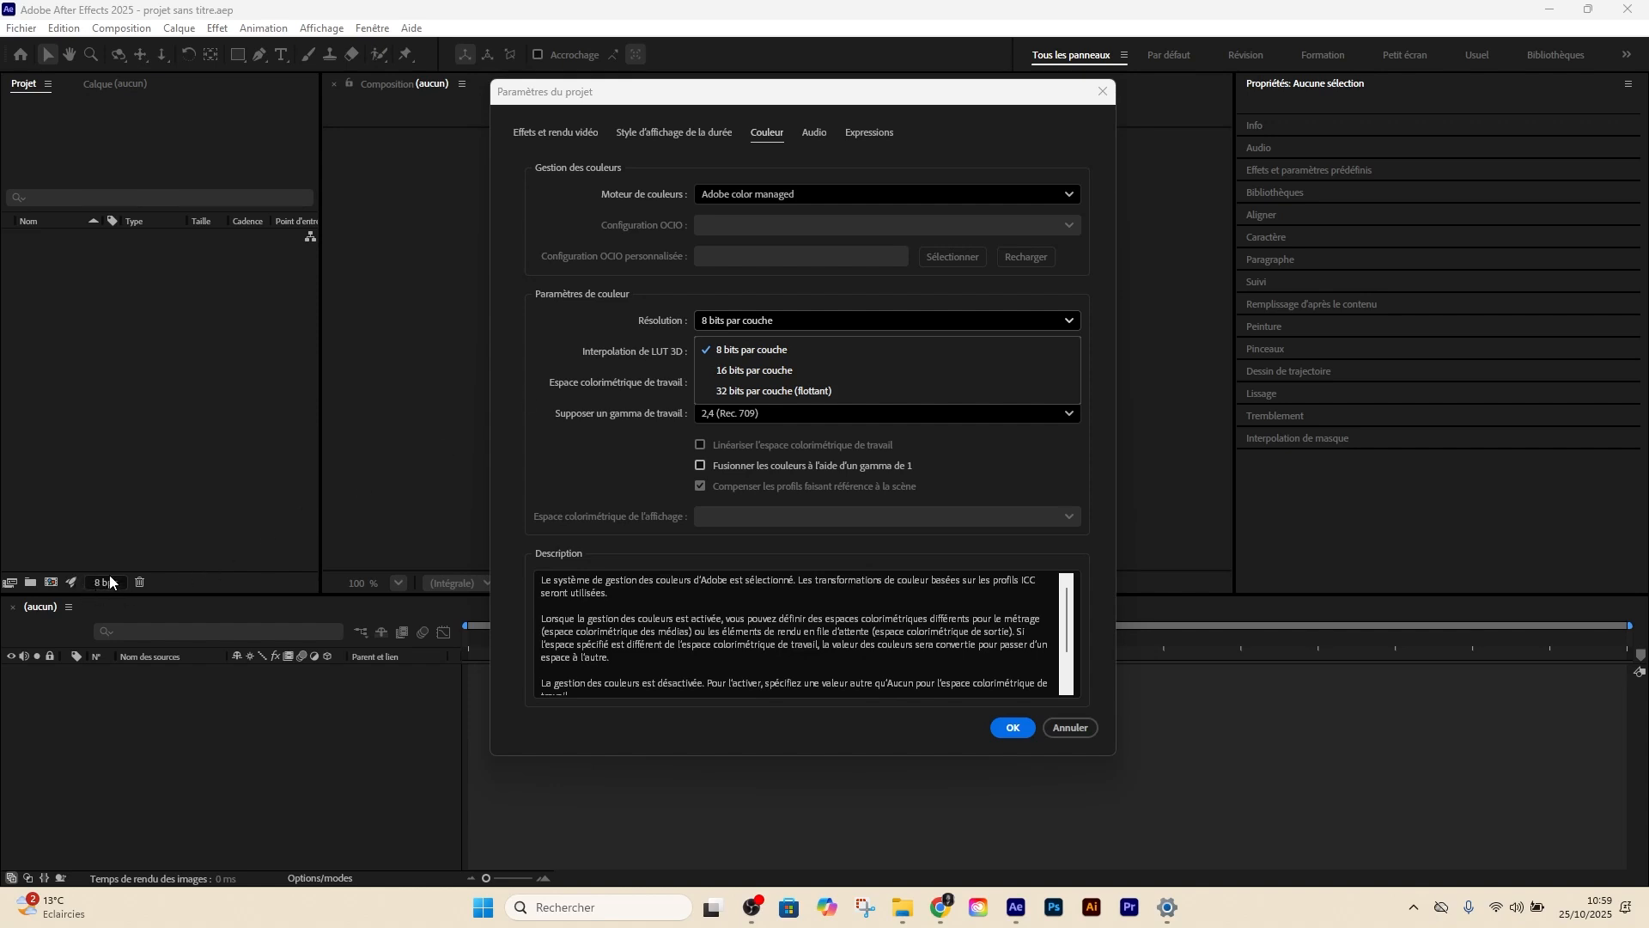
pyautogui.click(809, 372)
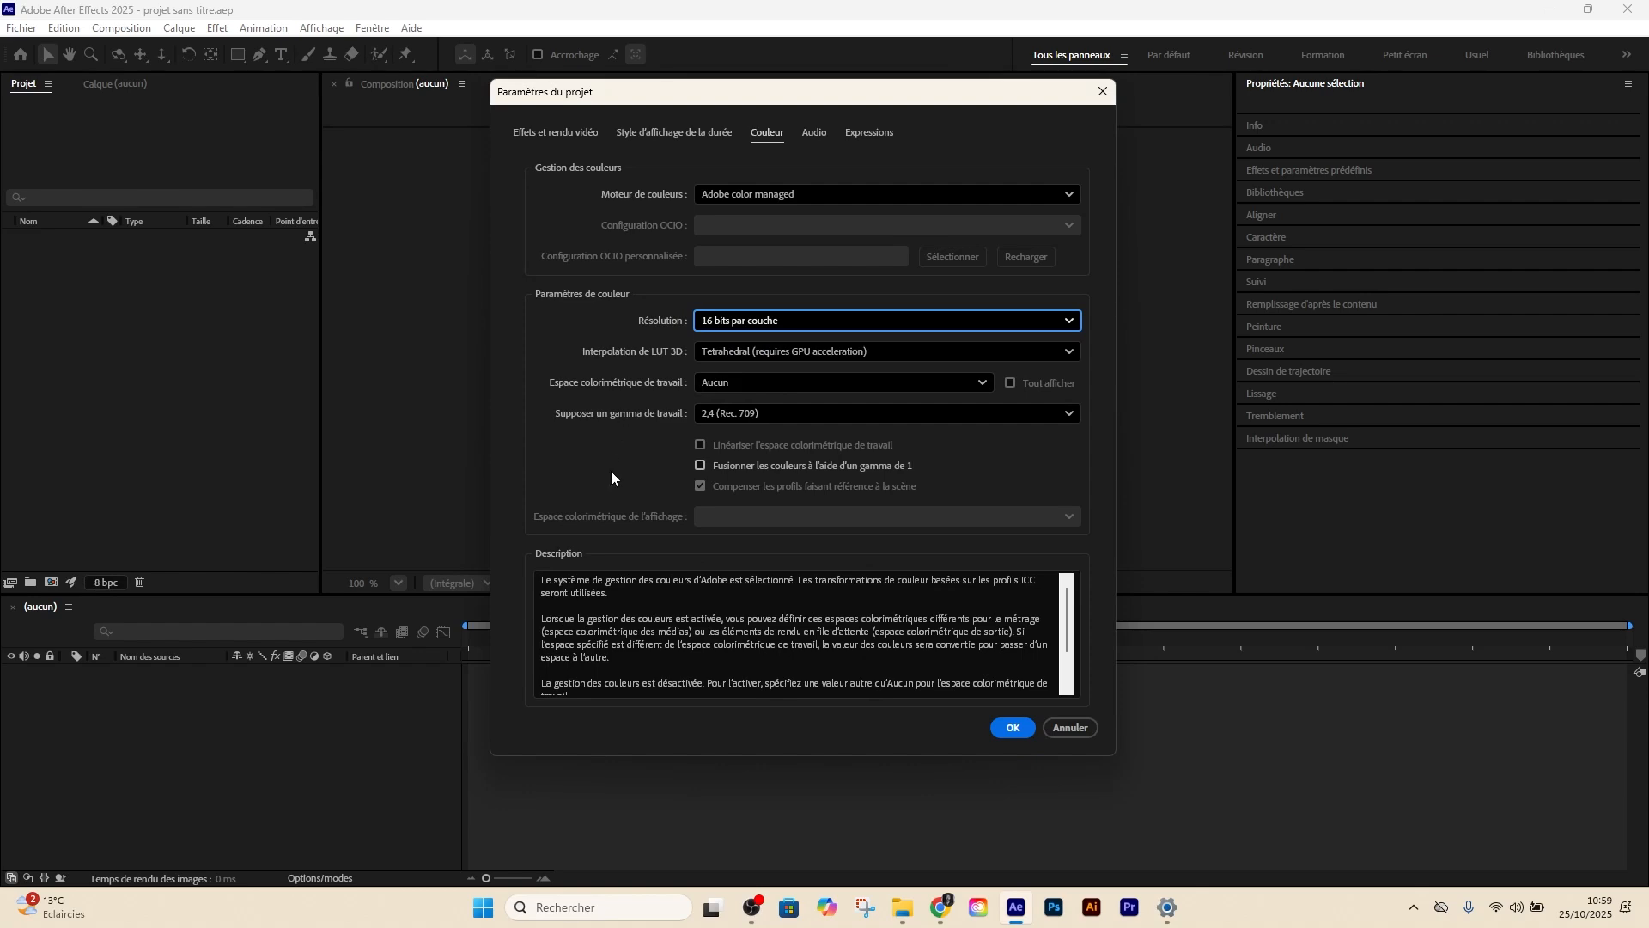
pyautogui.click(1011, 728)
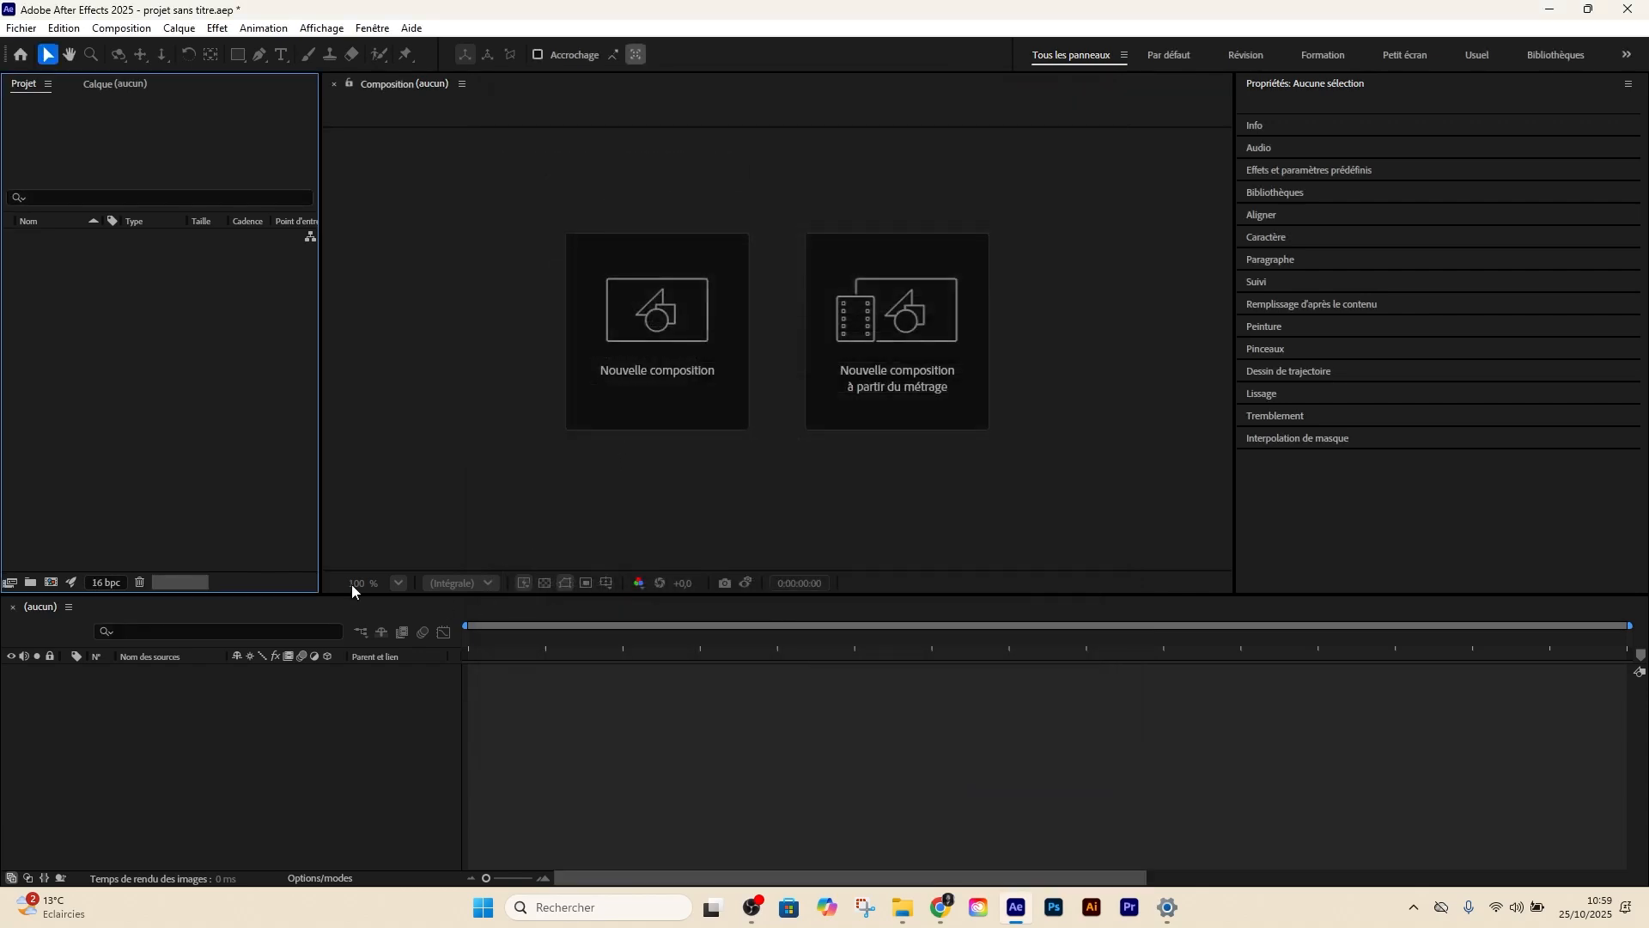
# Reopen the colour settings from the project's bit depth indicator, switch to 8 bits par couche and back to 16, and confirm
pyautogui.click(116, 585)
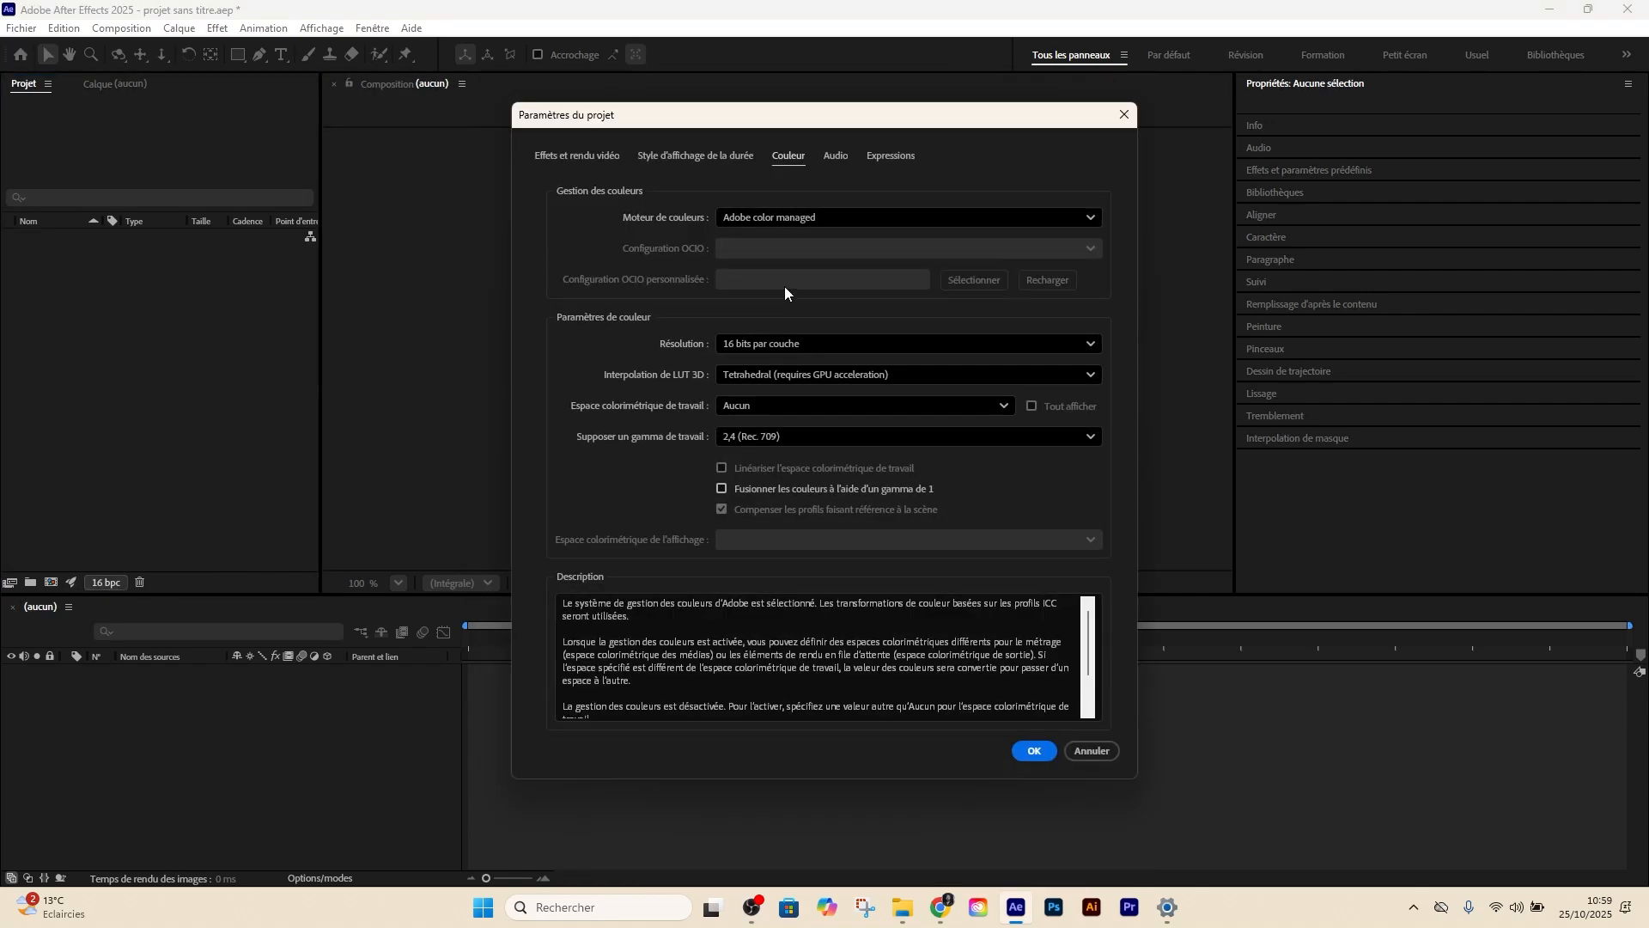
pyautogui.click(826, 347)
pyautogui.click(802, 373)
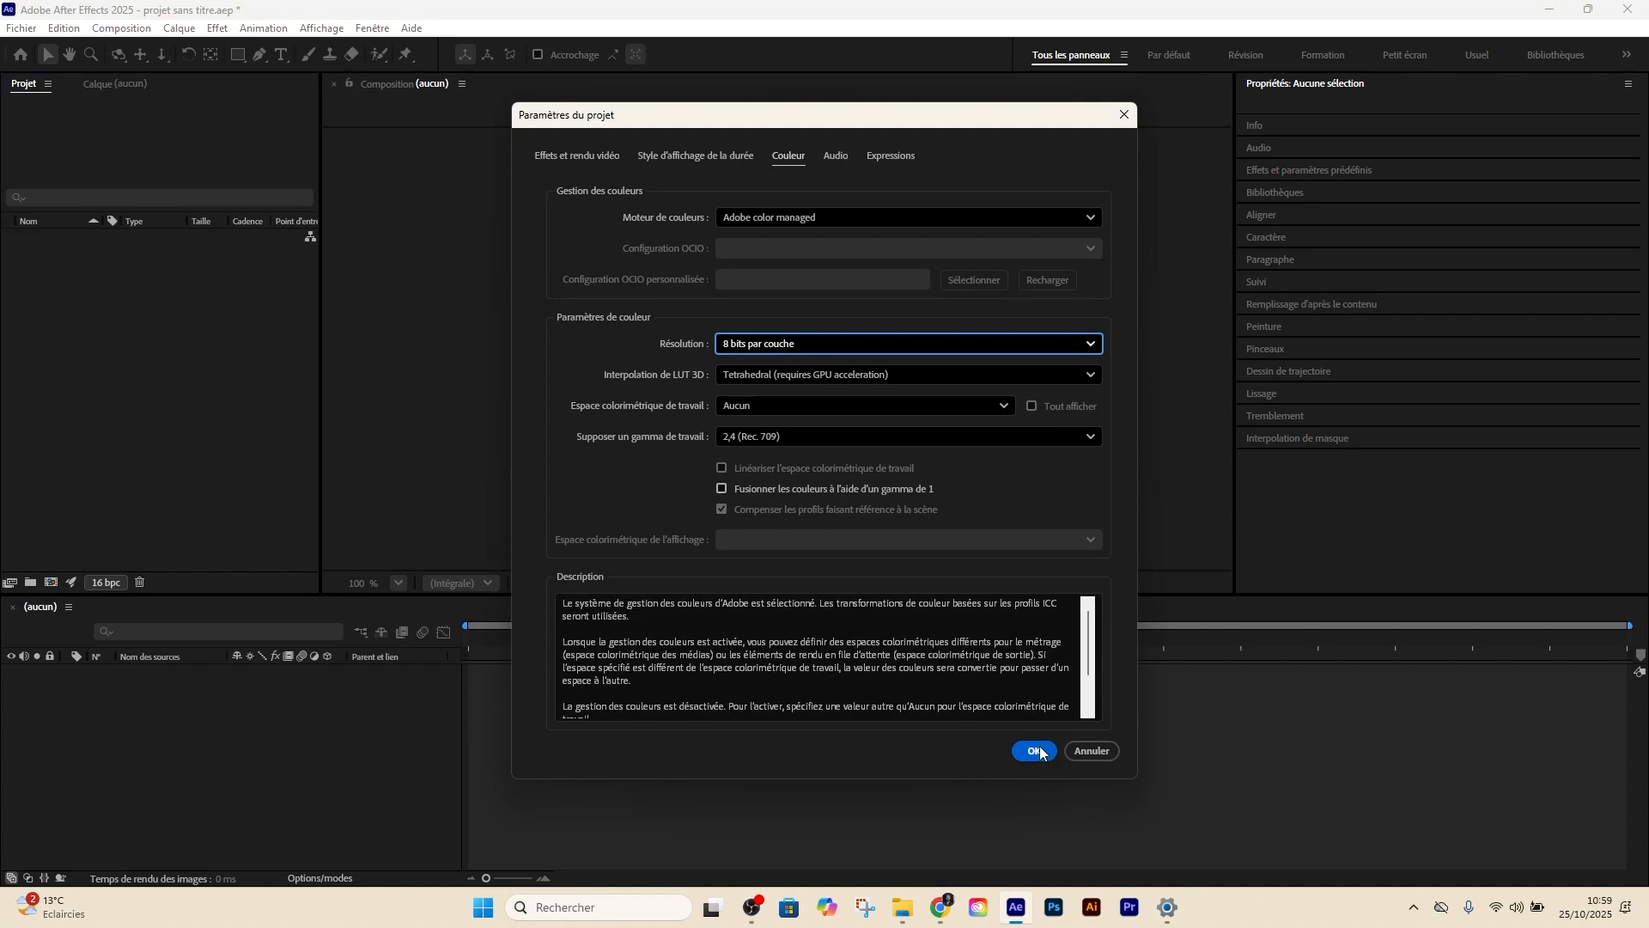
pyautogui.click(791, 343)
pyautogui.click(782, 395)
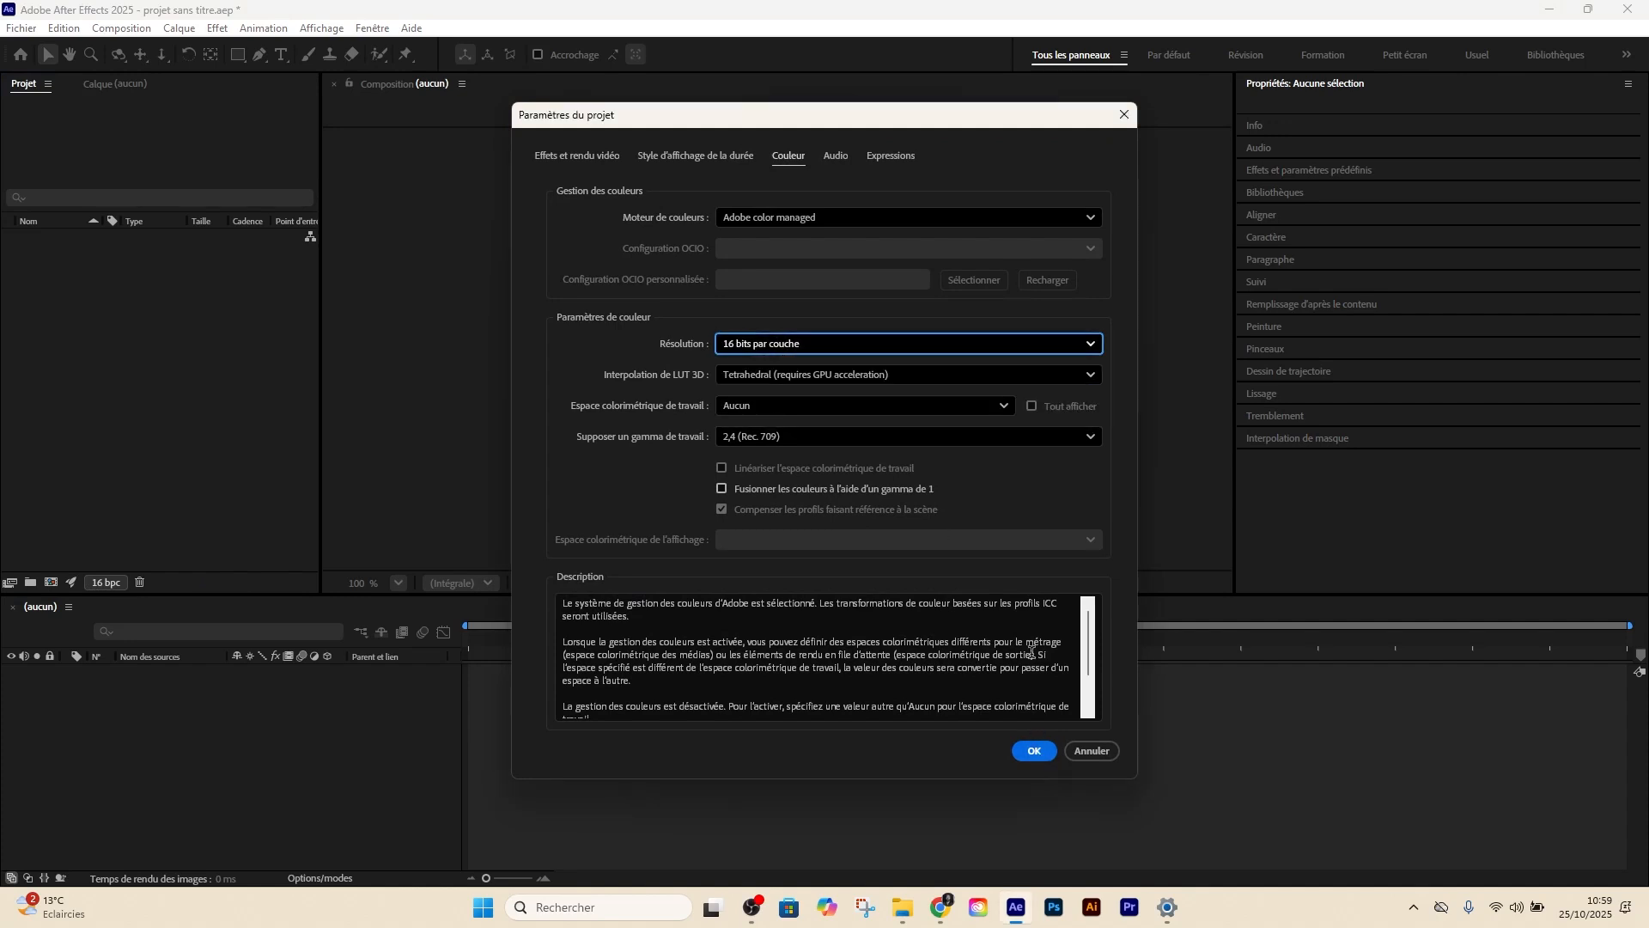
pyautogui.click(1033, 750)
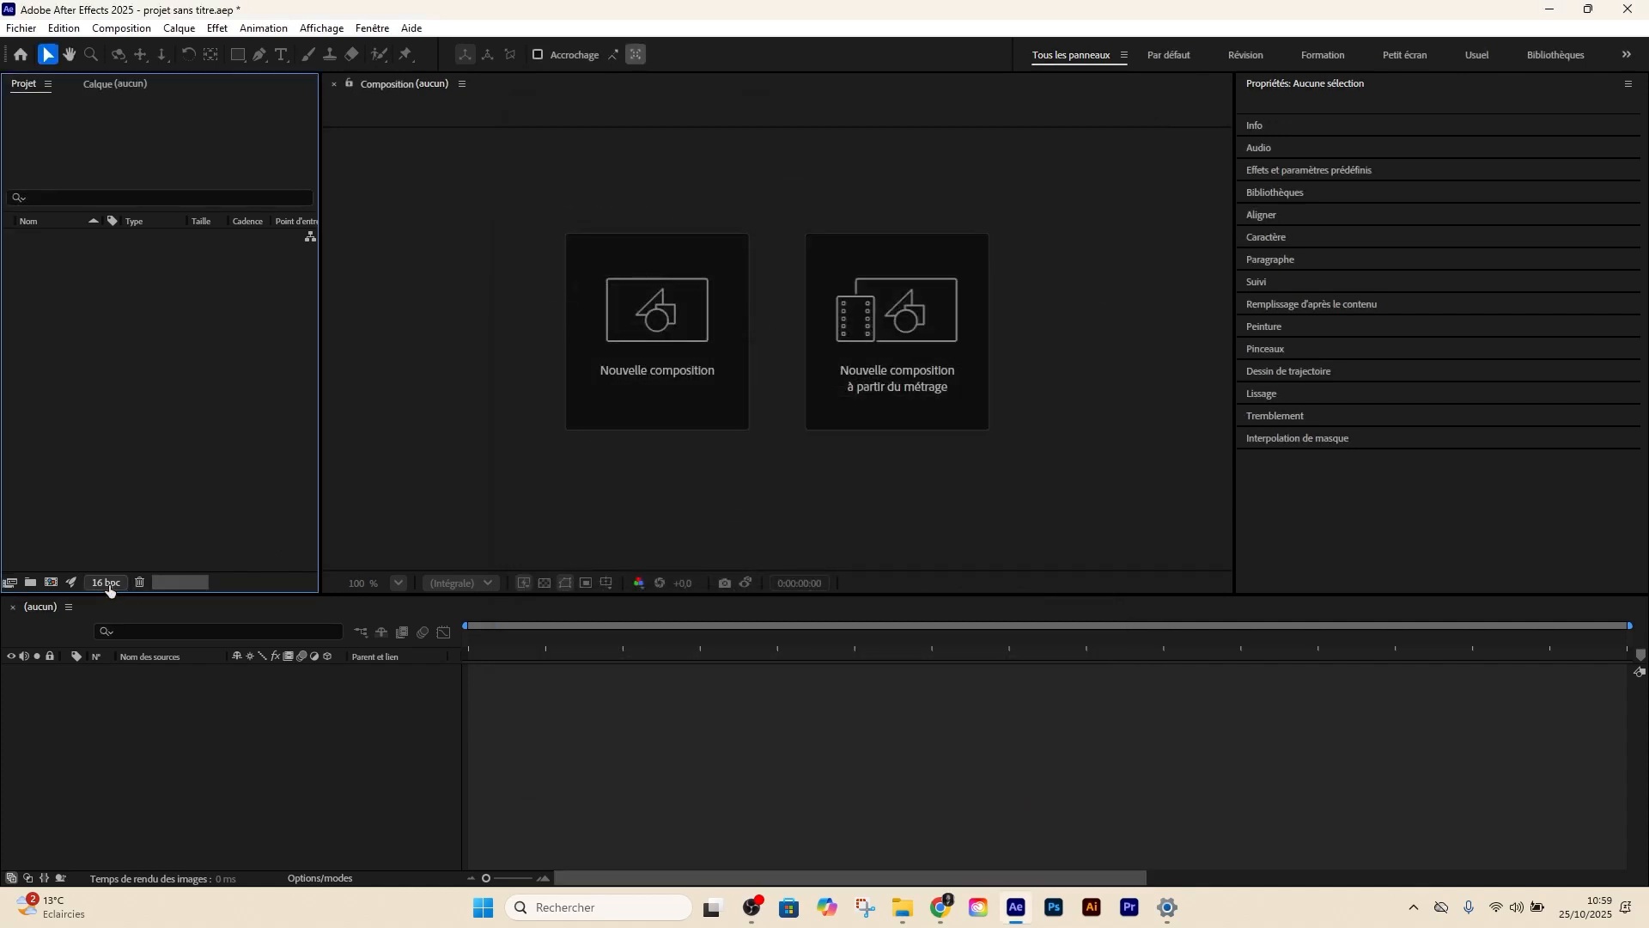
# Widen the Projet panel slightly, and reopen the project settings to select a 48,000 kHz audio sample rate
pyautogui.moveTo(318, 334); pyautogui.dragTo(329, 334)
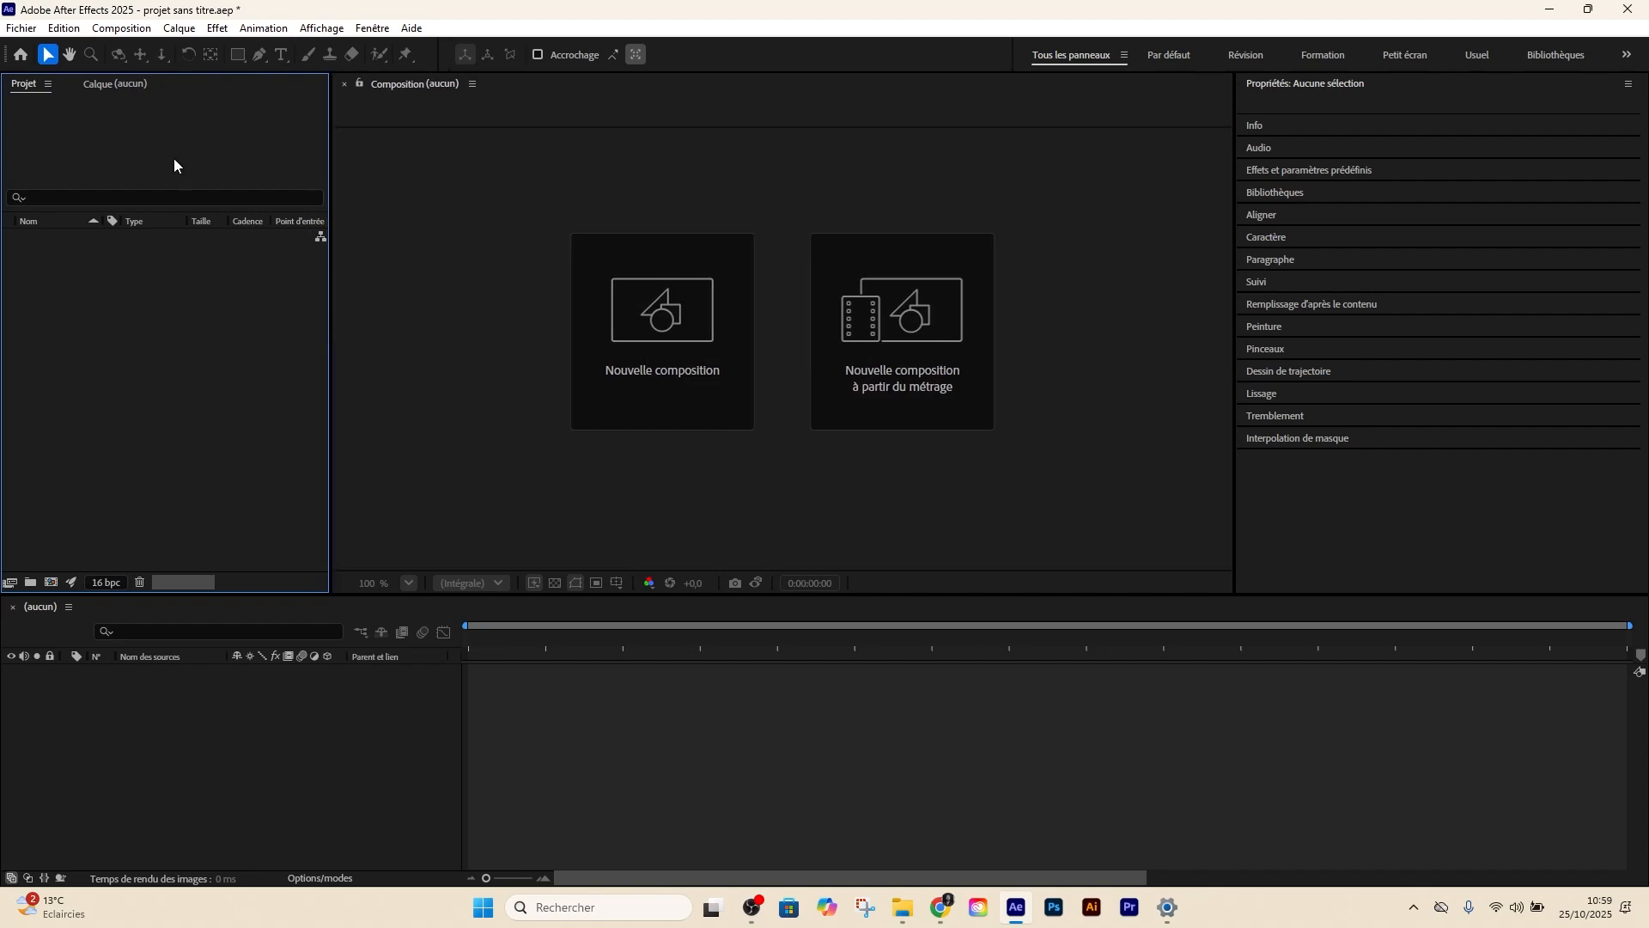
pyautogui.click(23, 29)
pyautogui.click(71, 693)
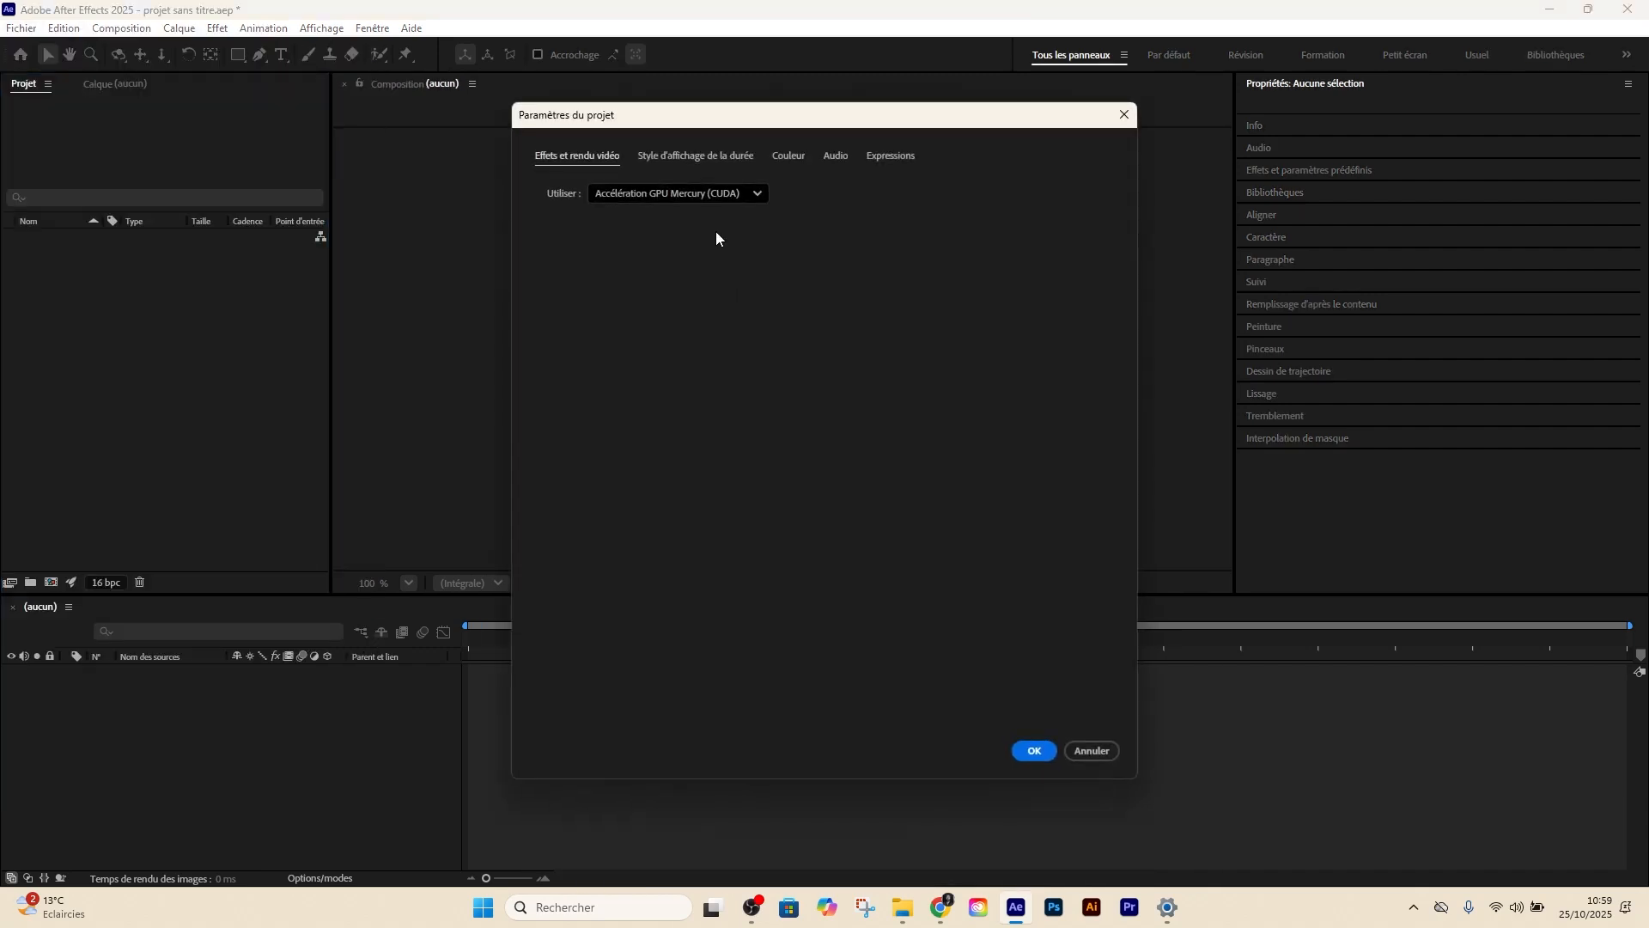
pyautogui.click(780, 158)
pyautogui.click(833, 155)
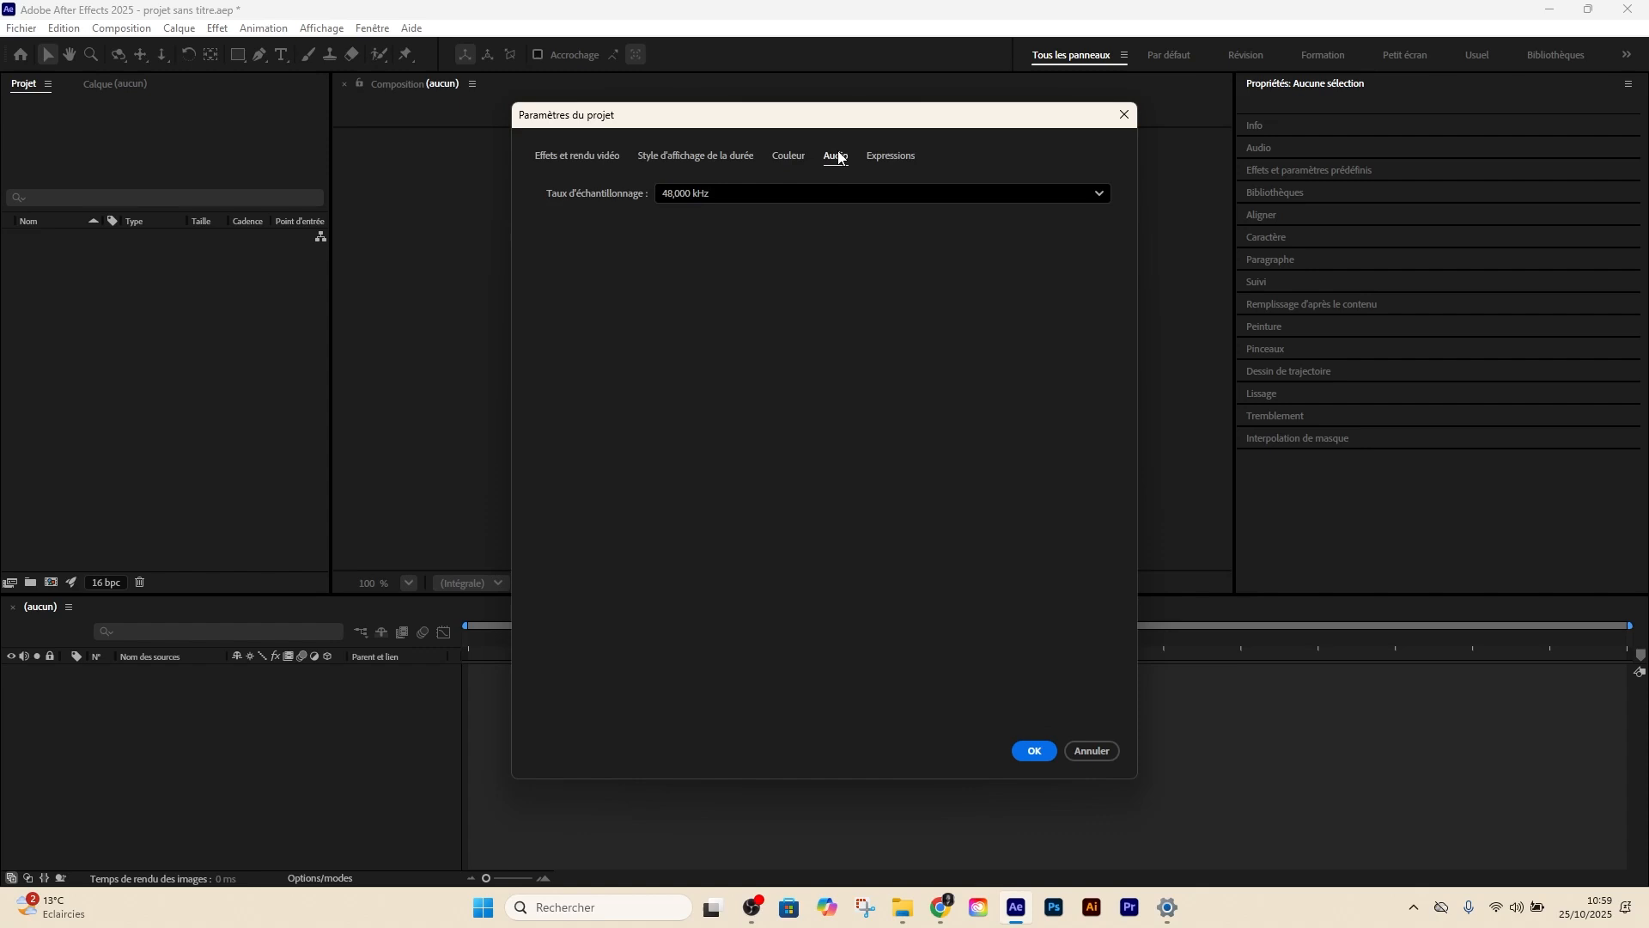
pyautogui.click(783, 191)
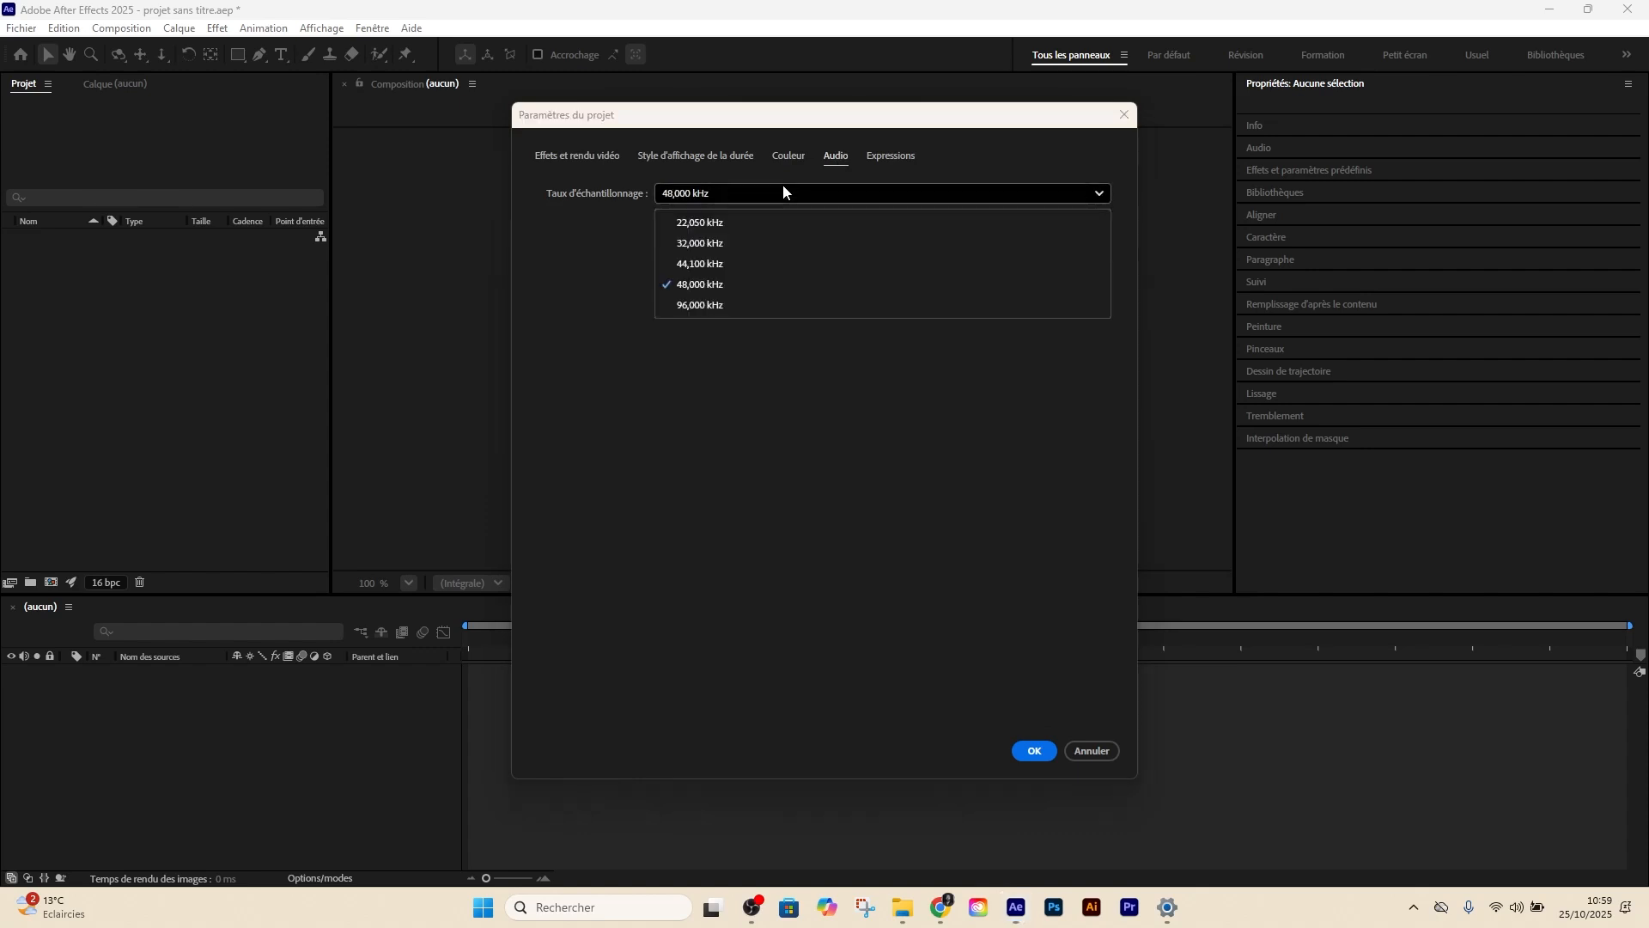
pyautogui.click(747, 286)
# Select JavaScript as the expressions engine and apply the project settings
pyautogui.click(885, 156)
pyautogui.click(703, 192)
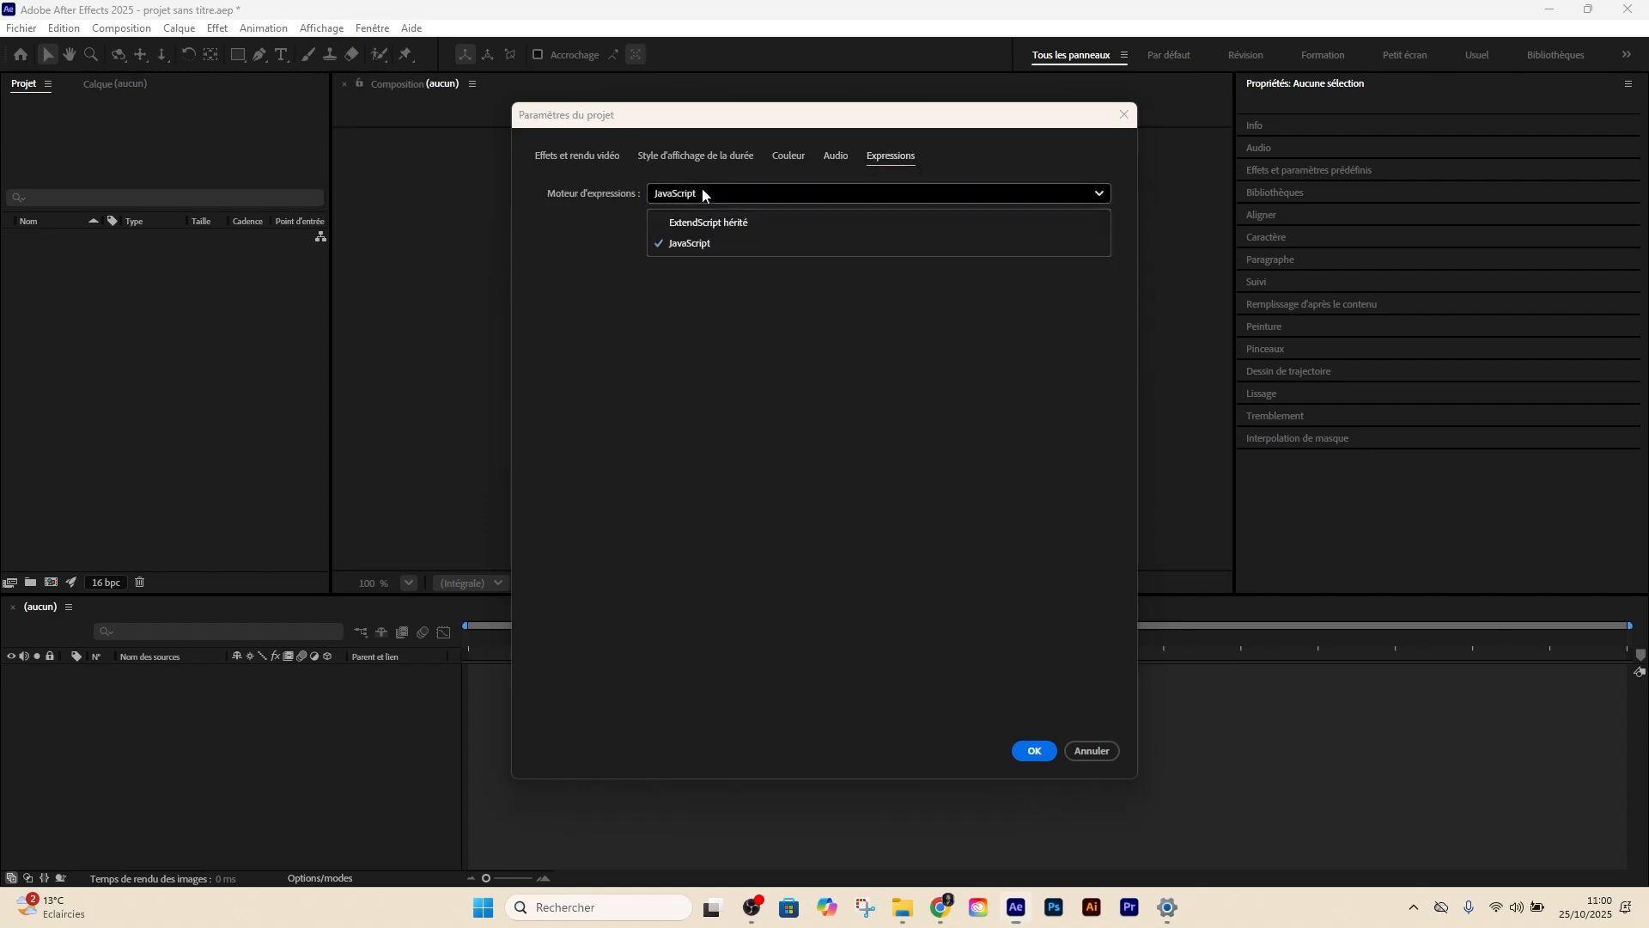
pyautogui.click(710, 245)
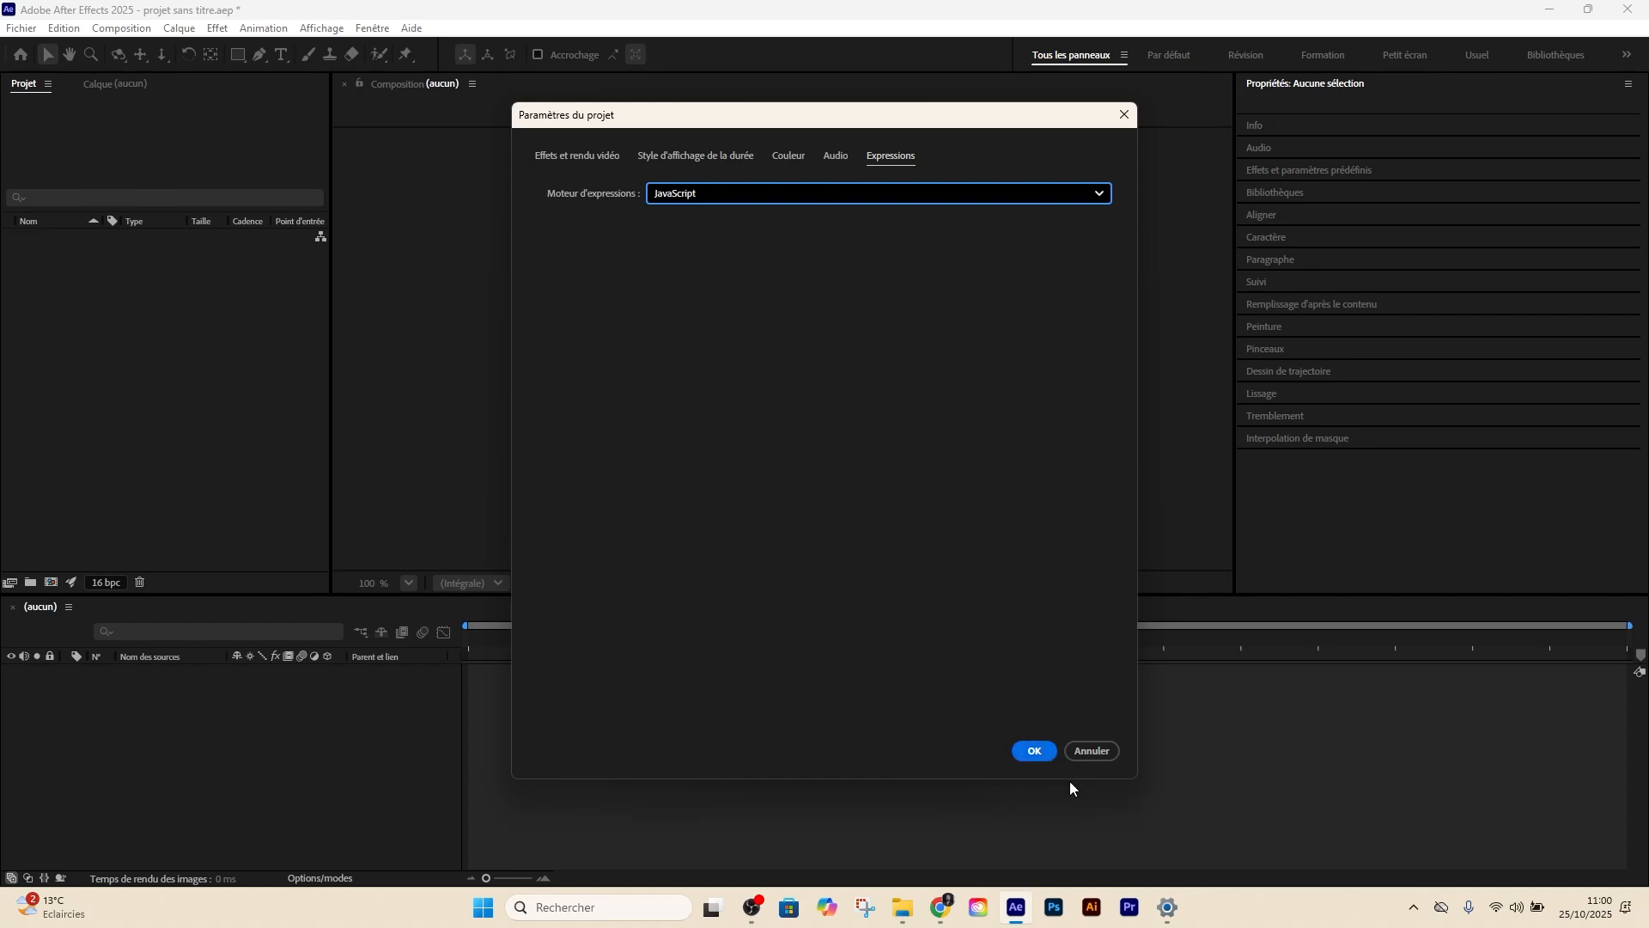
pyautogui.click(1034, 750)
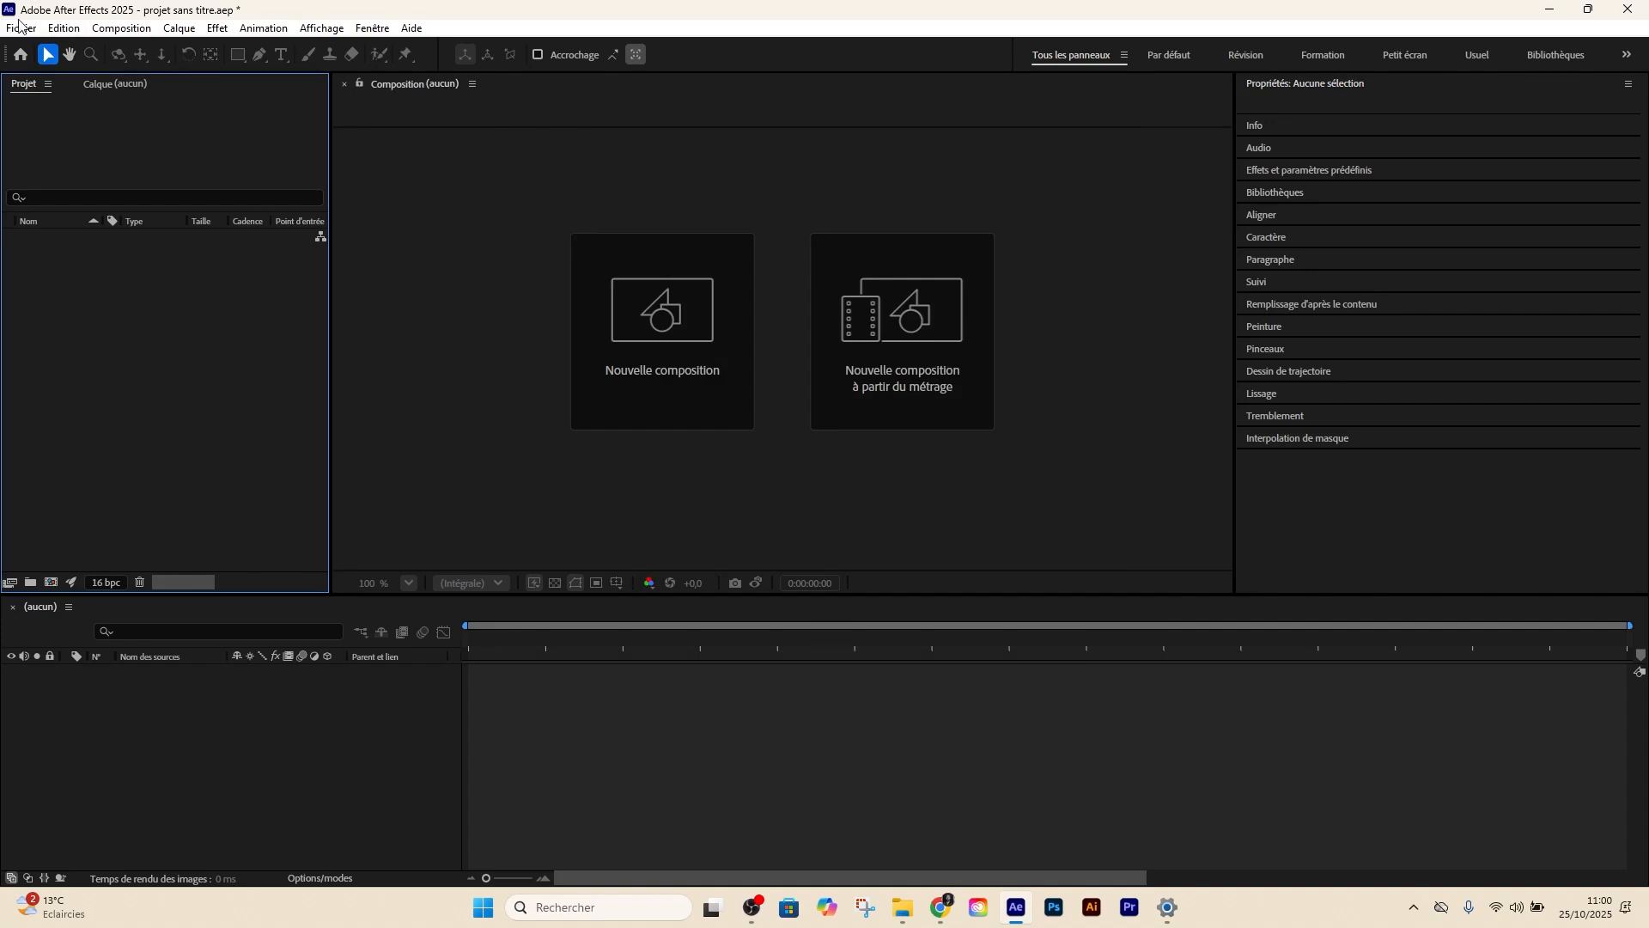
# Look over the Edition commands and preference categories, and open the general preferences, shifting the dialog aside
pyautogui.click(65, 28)
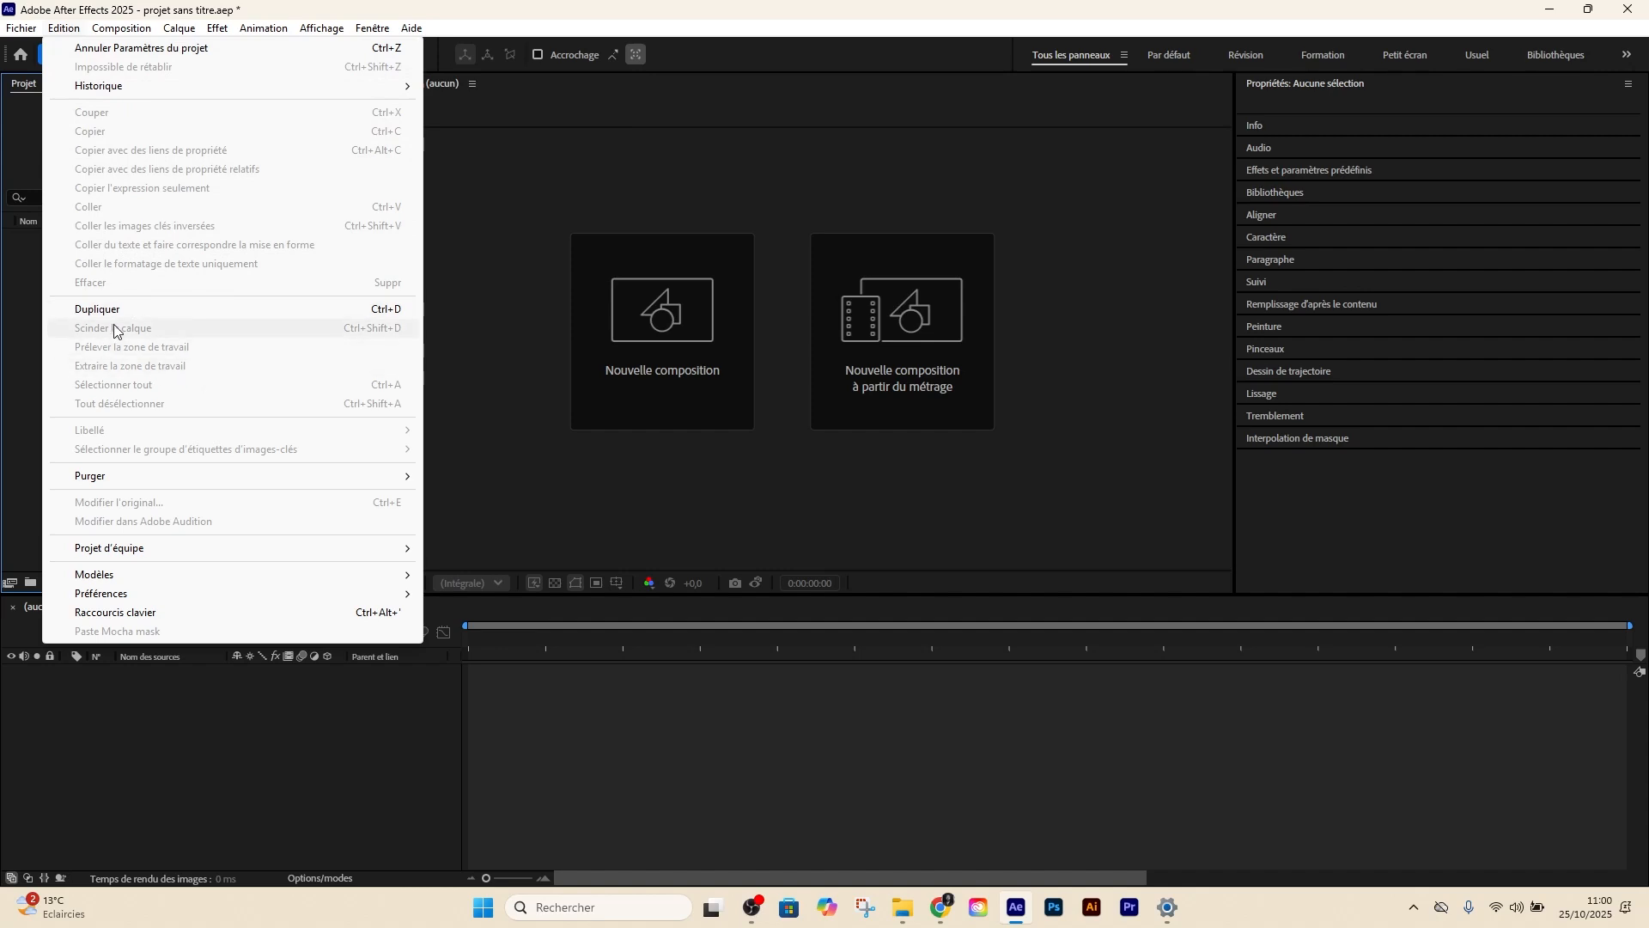
pyautogui.moveTo(112, 479)
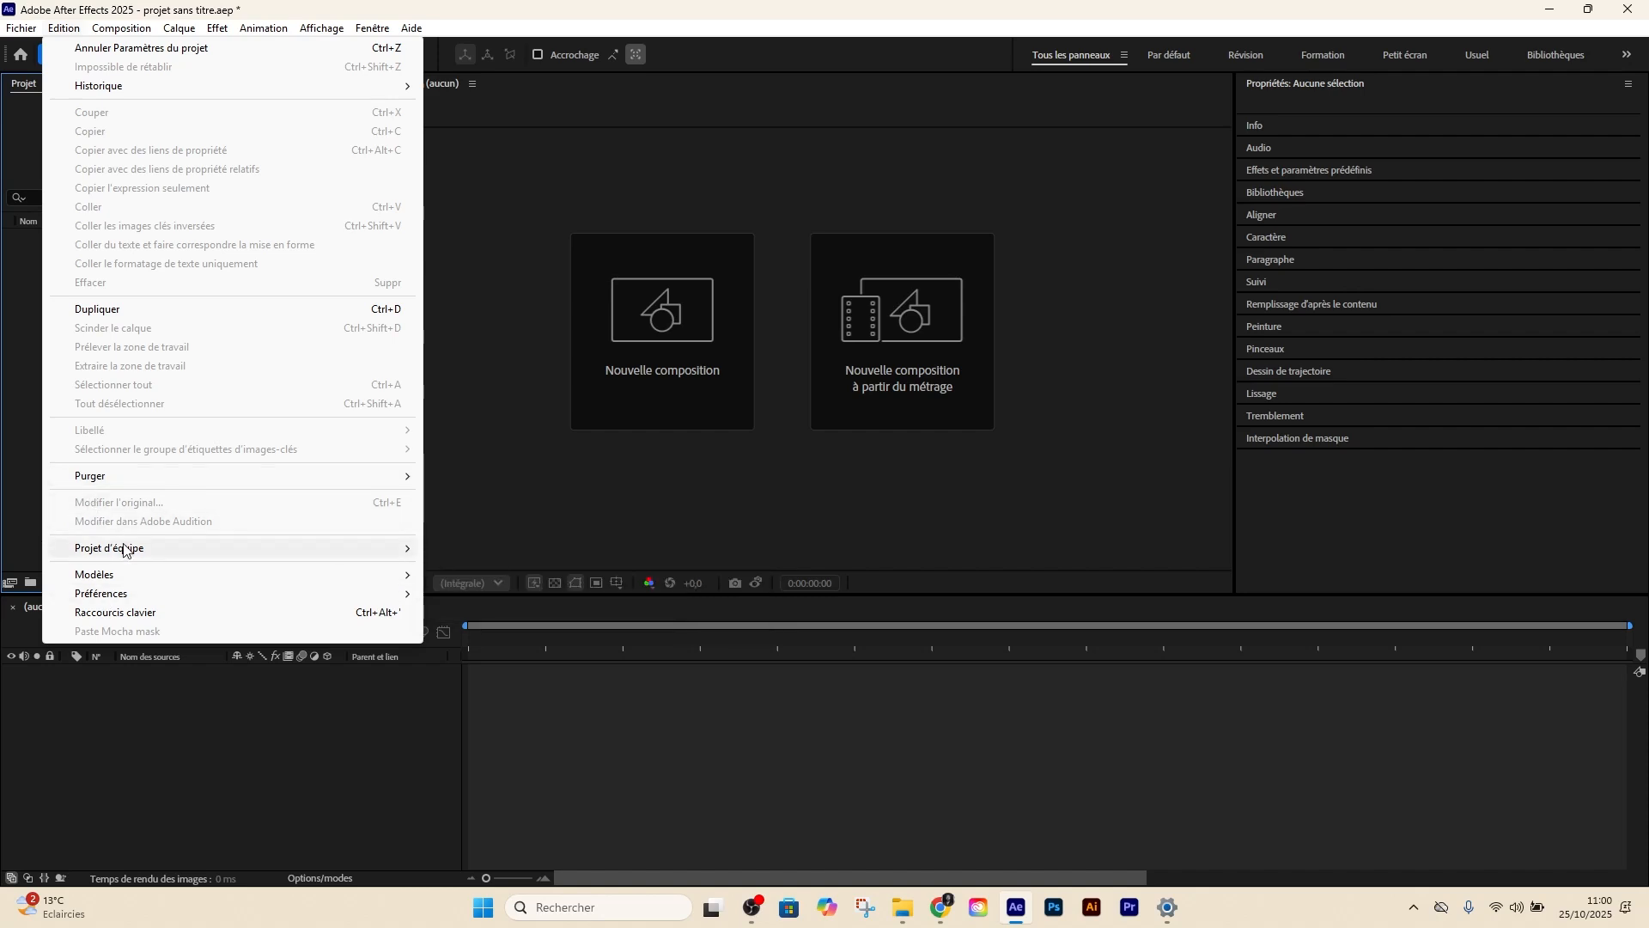
pyautogui.moveTo(118, 596)
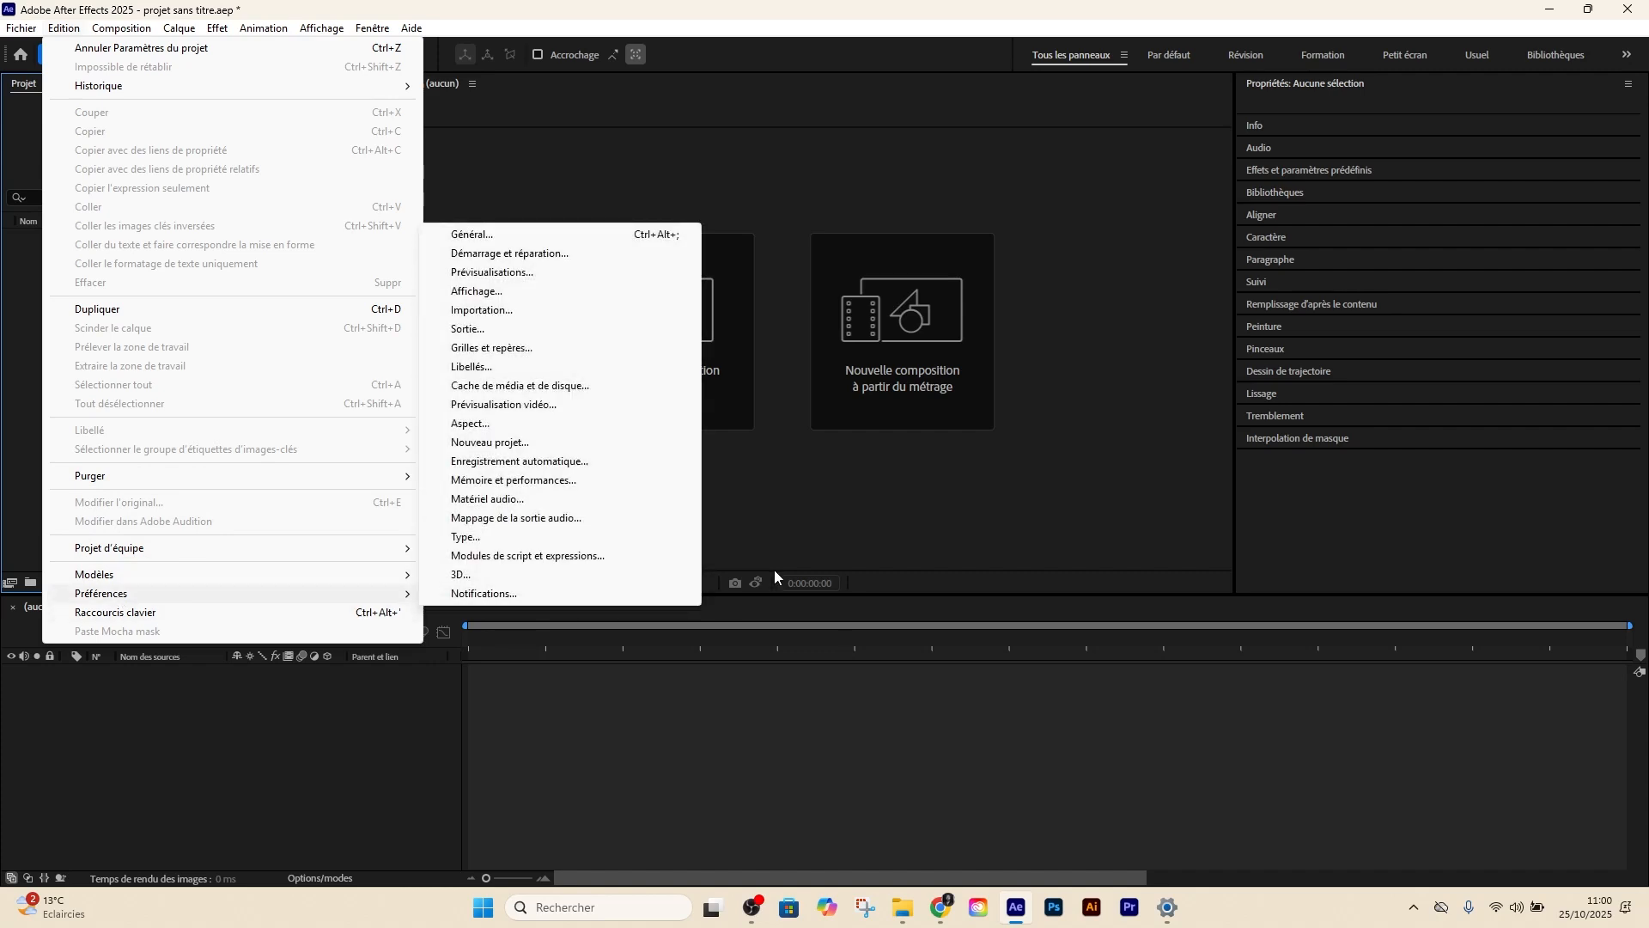
pyautogui.moveTo(241, 596)
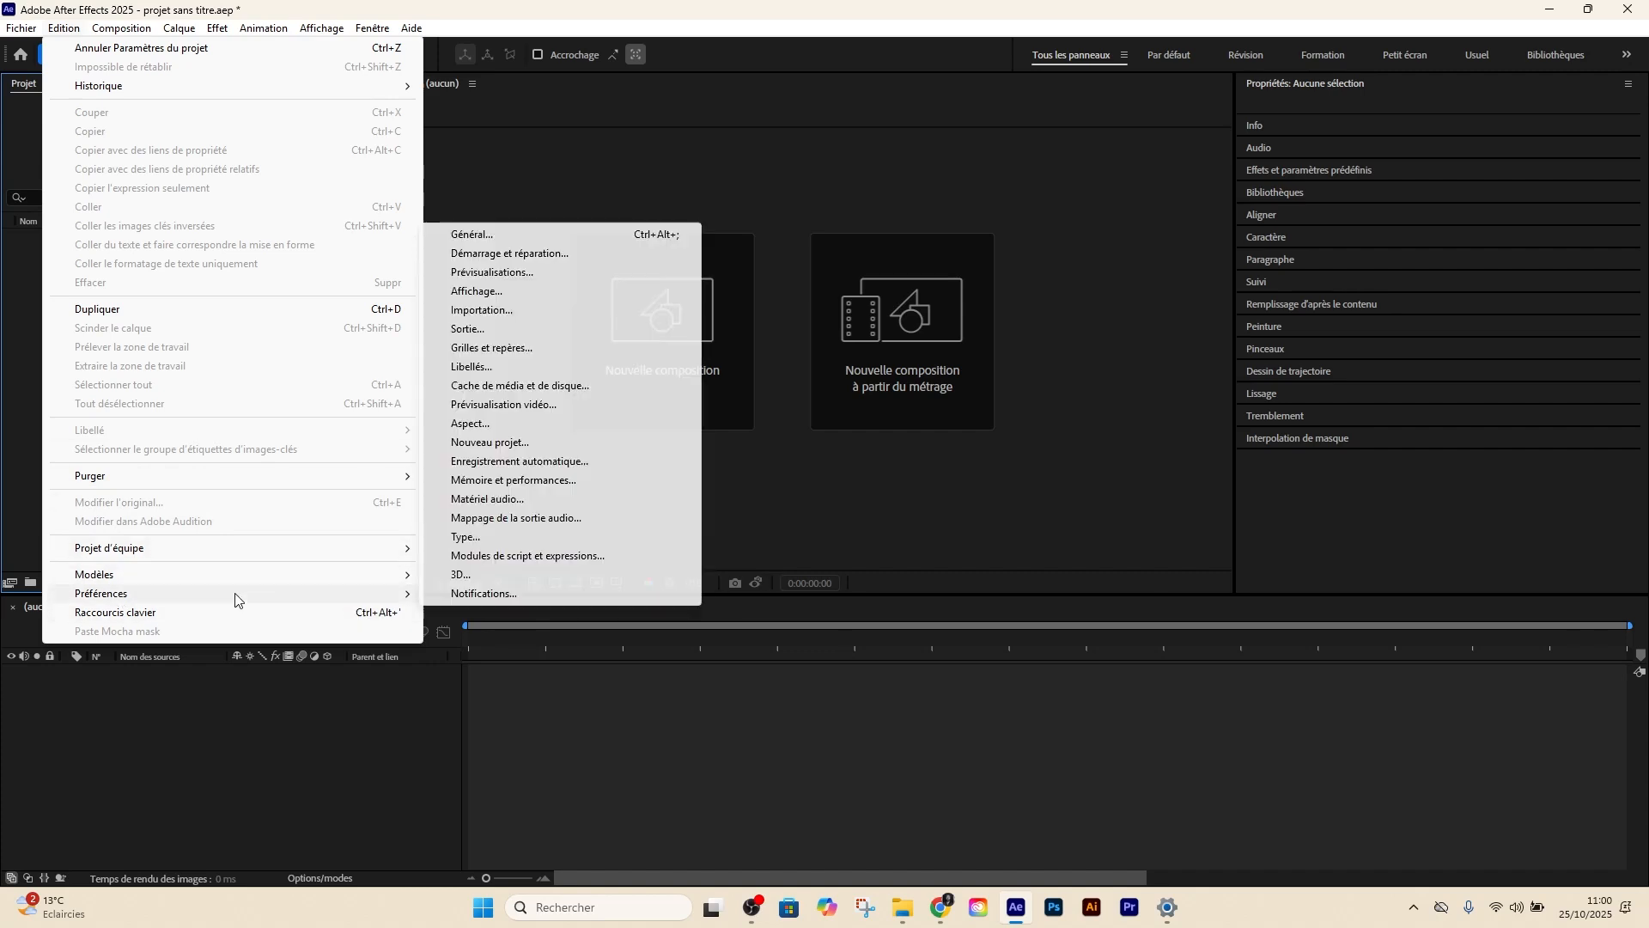
pyautogui.click(506, 235)
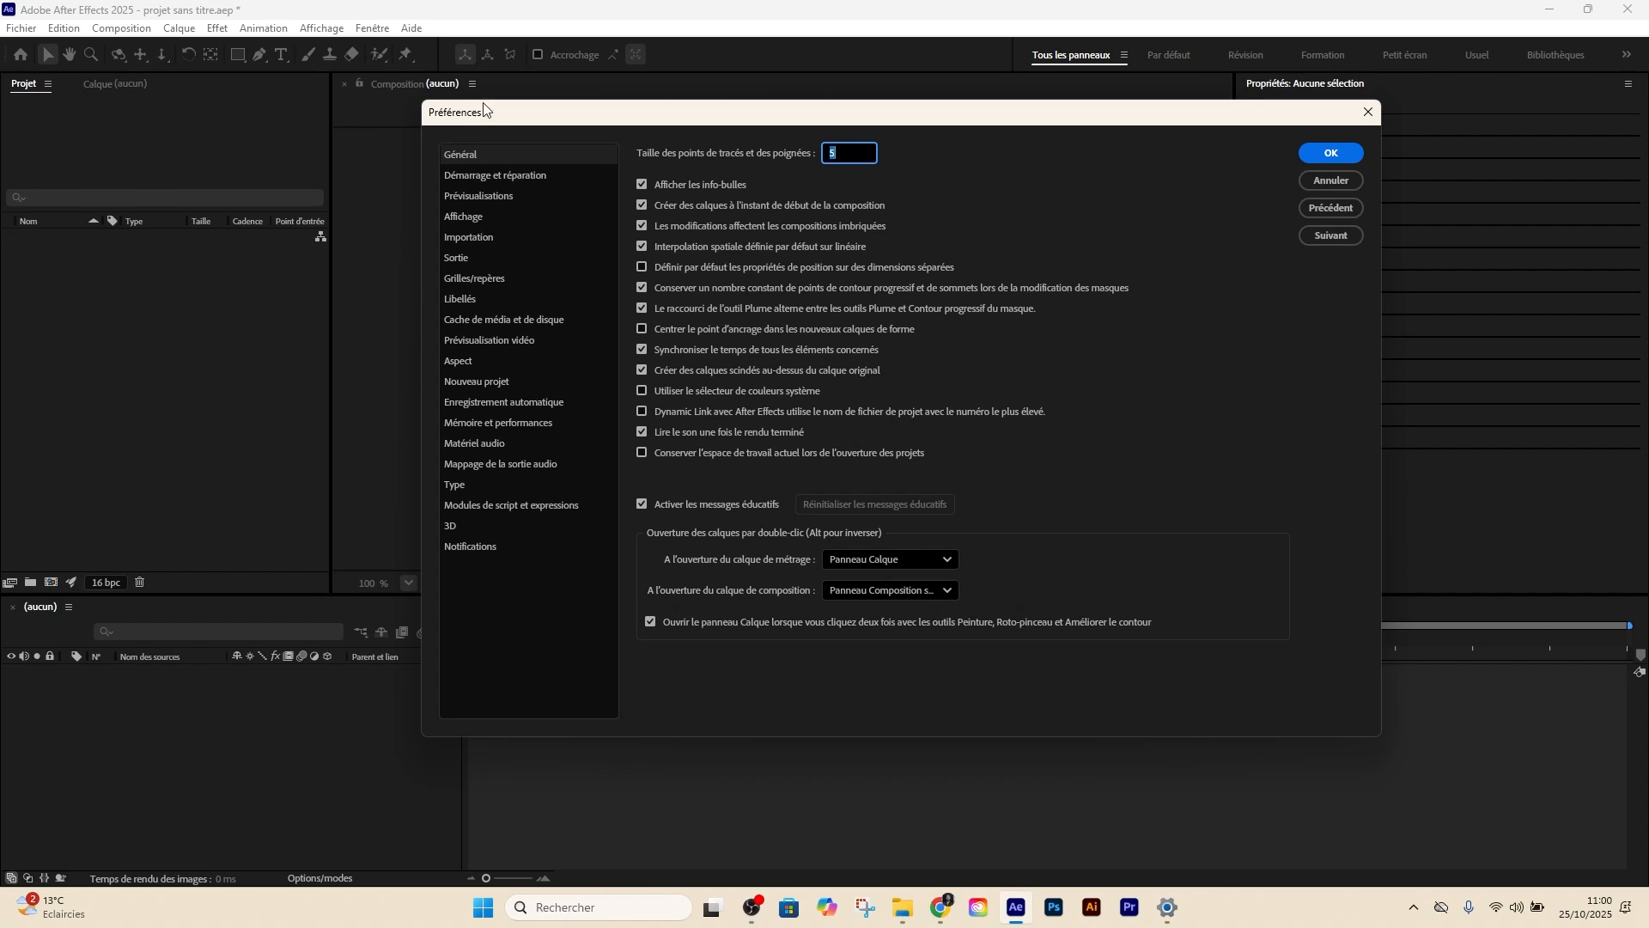
pyautogui.moveTo(482, 102); pyautogui.dragTo(453, 78)
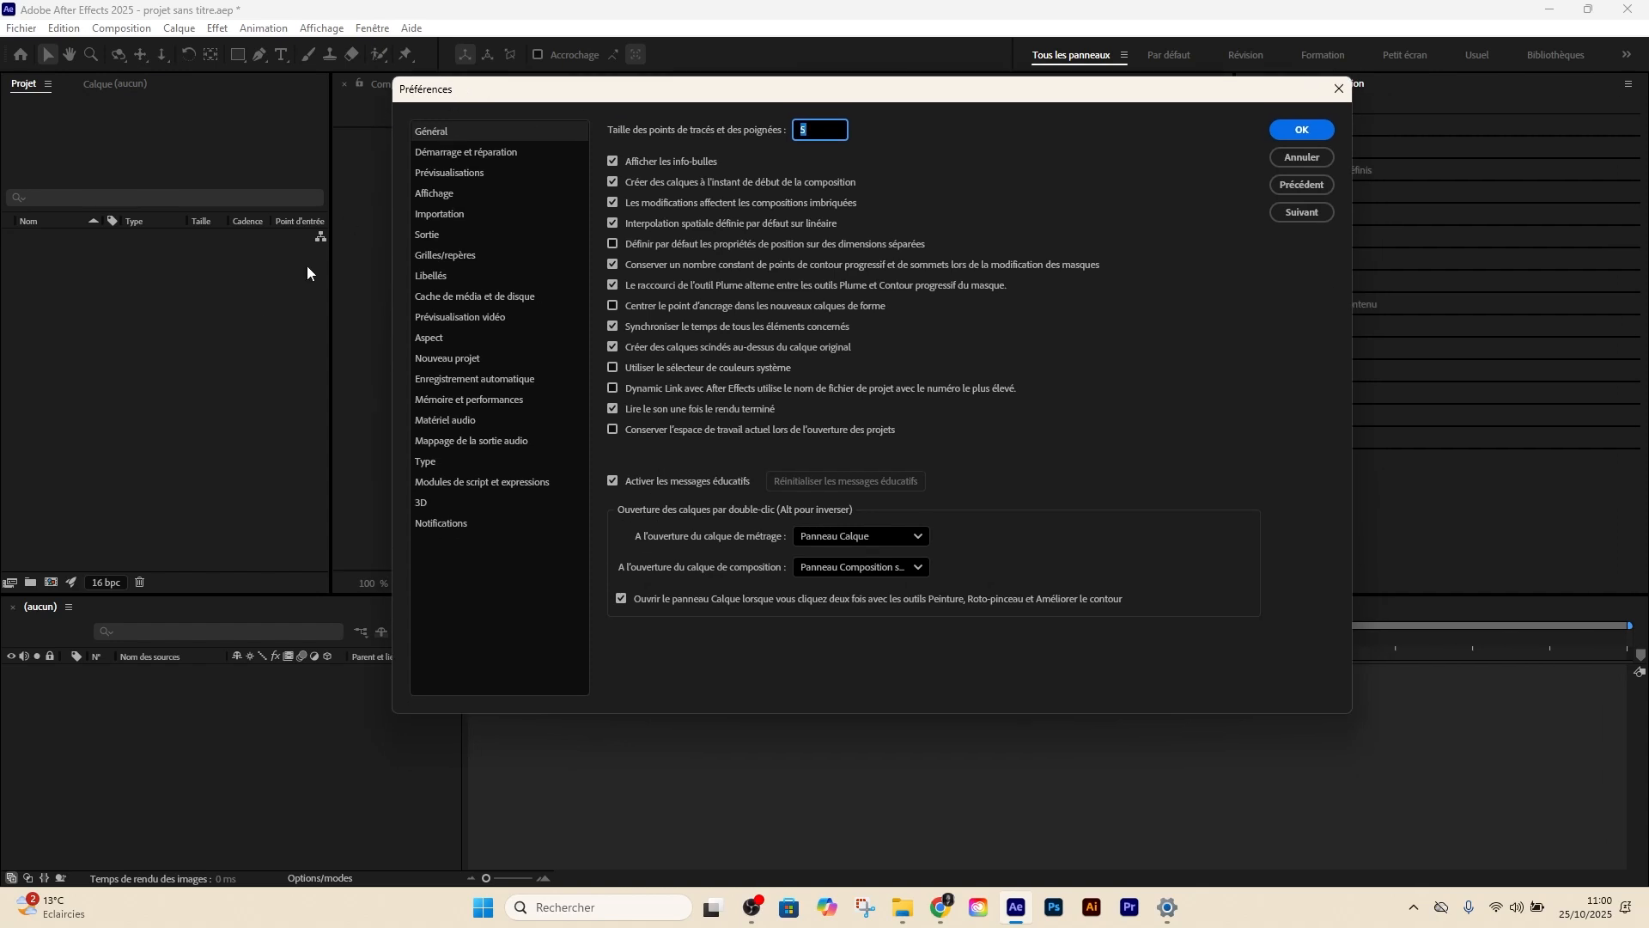
# Open the Démarrage et réparation preferences, and turn the home screen option off and back on
pyautogui.click(464, 152)
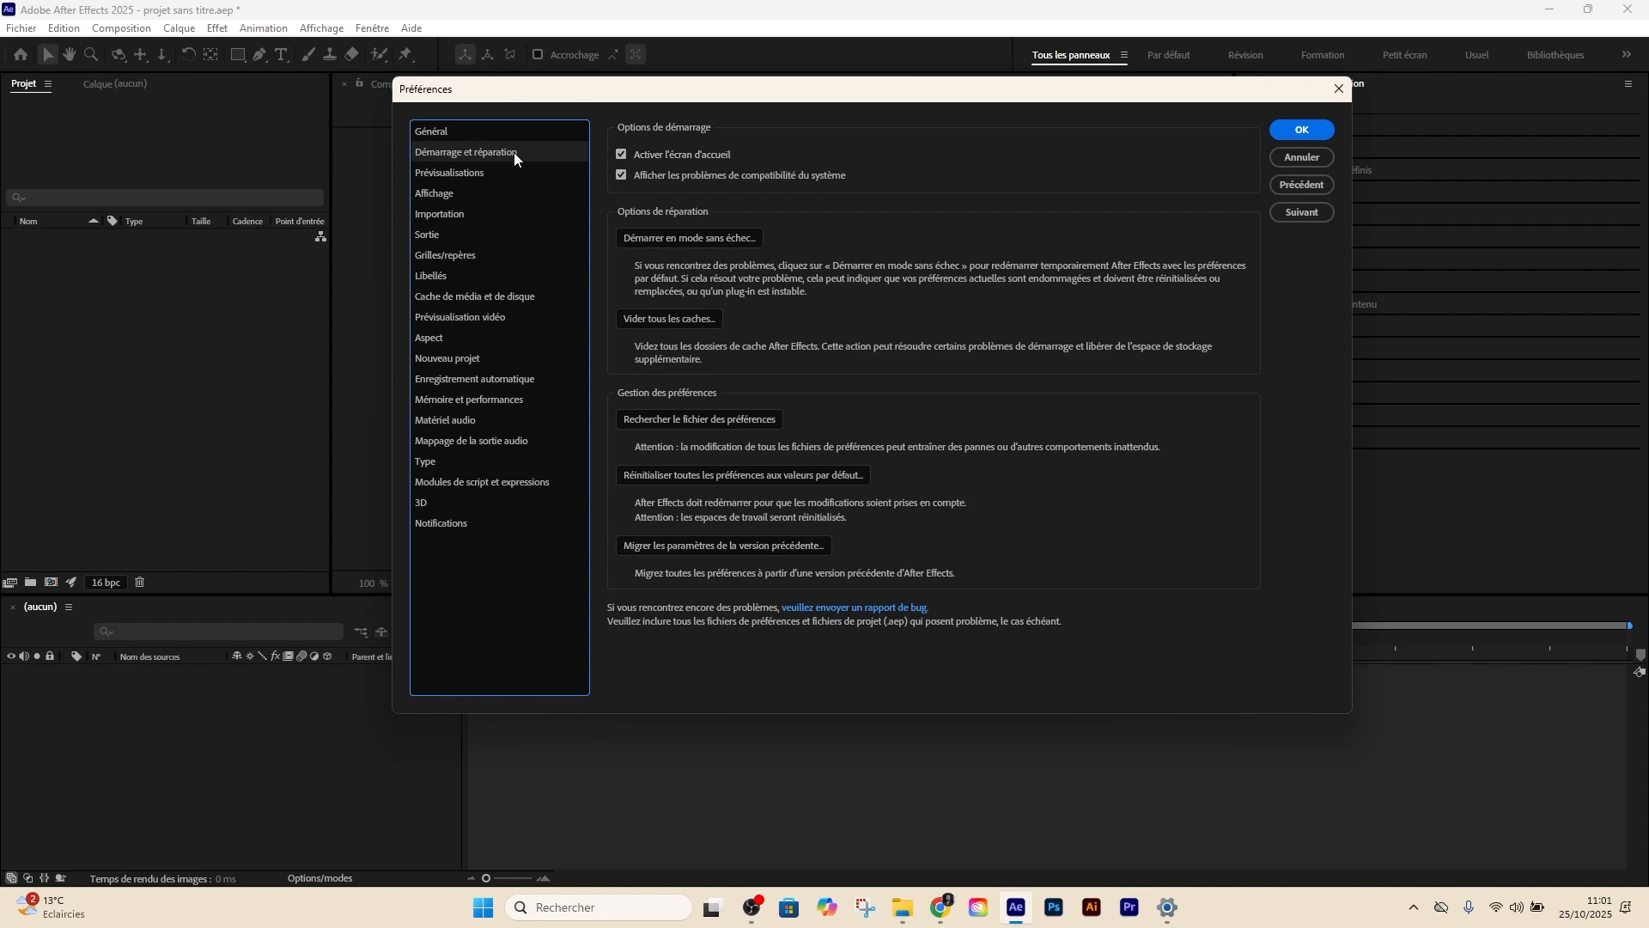
pyautogui.click(621, 155)
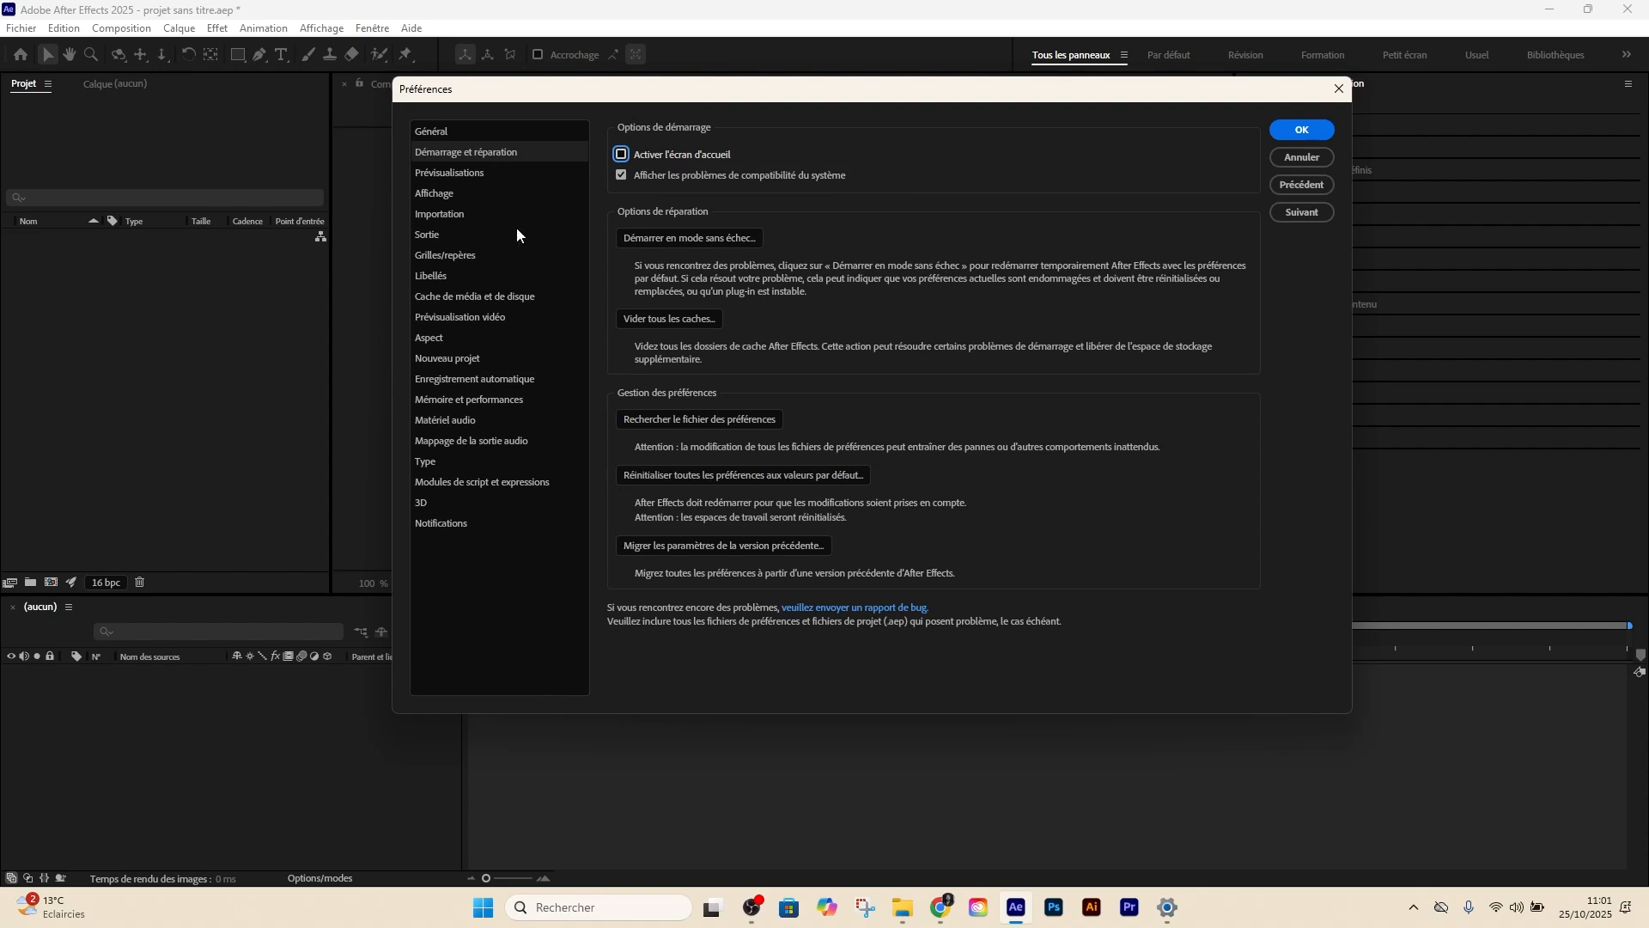
pyautogui.click(620, 155)
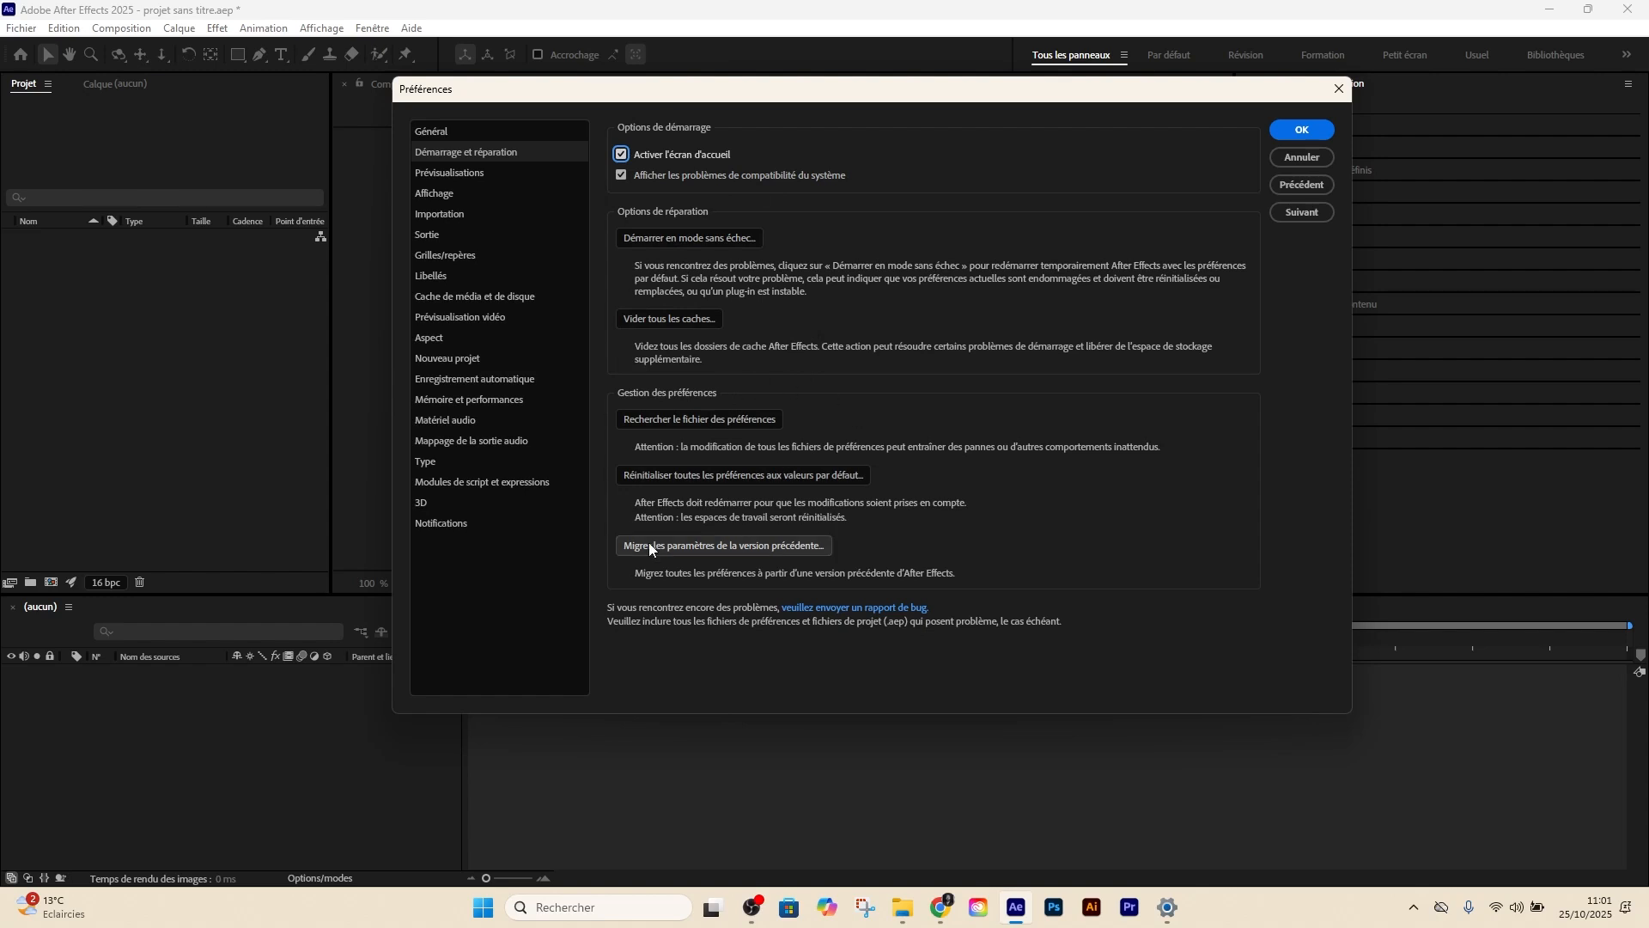
# Look through the Prévisualisations, Affichage, Importation and Sortie preferences
pyautogui.click(440, 174)
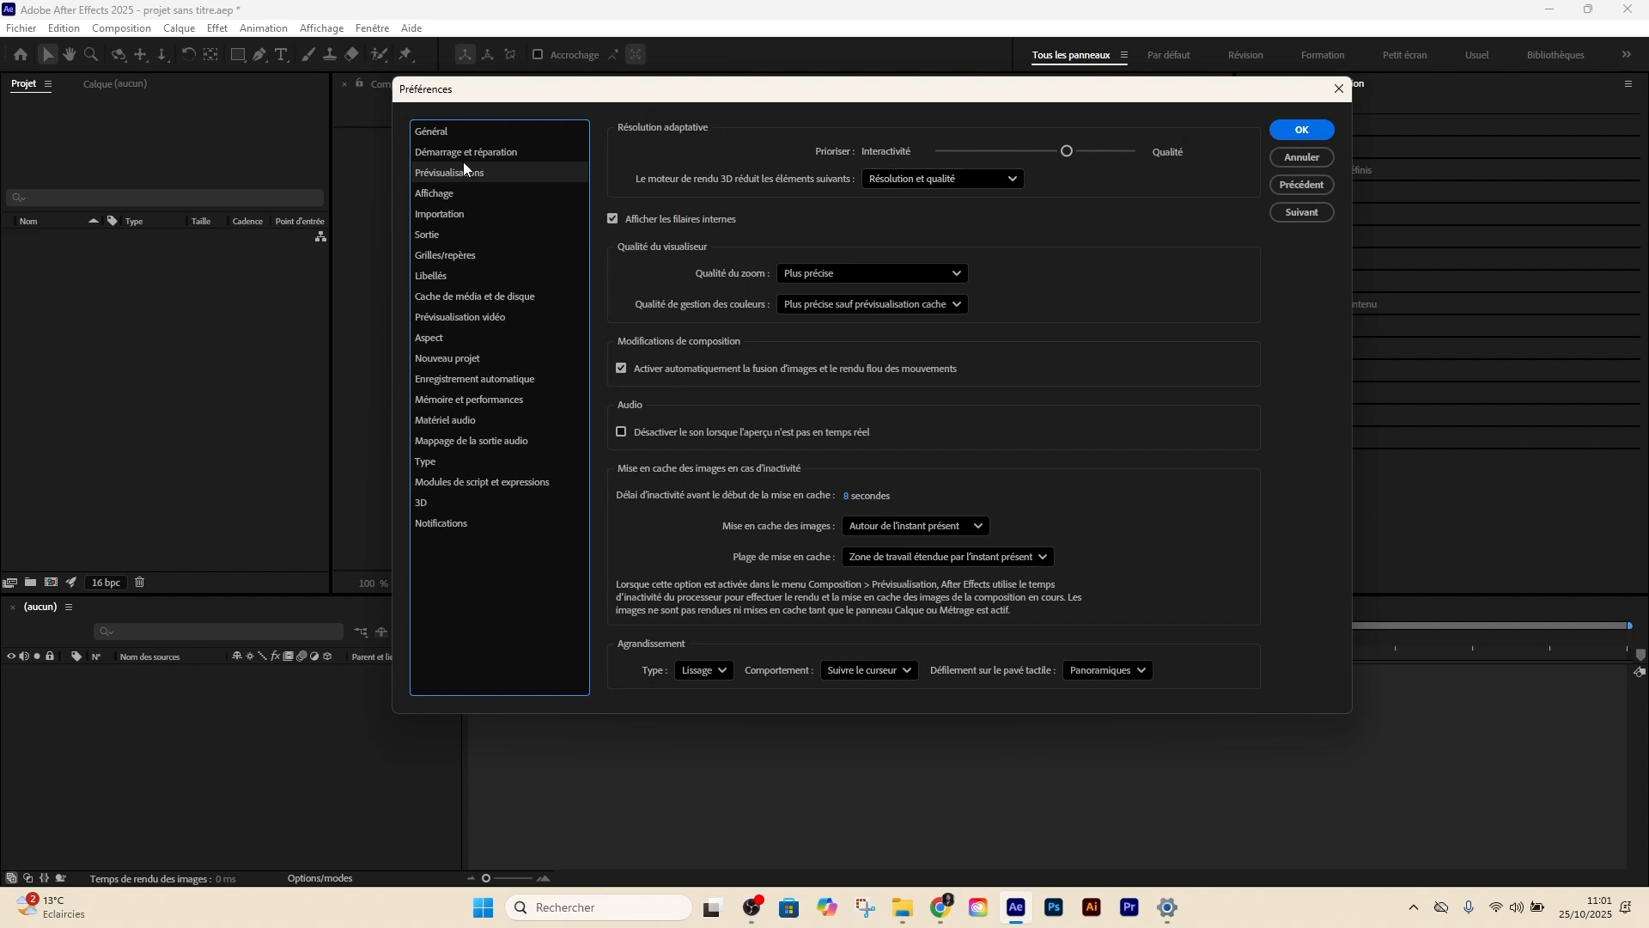
pyautogui.click(447, 196)
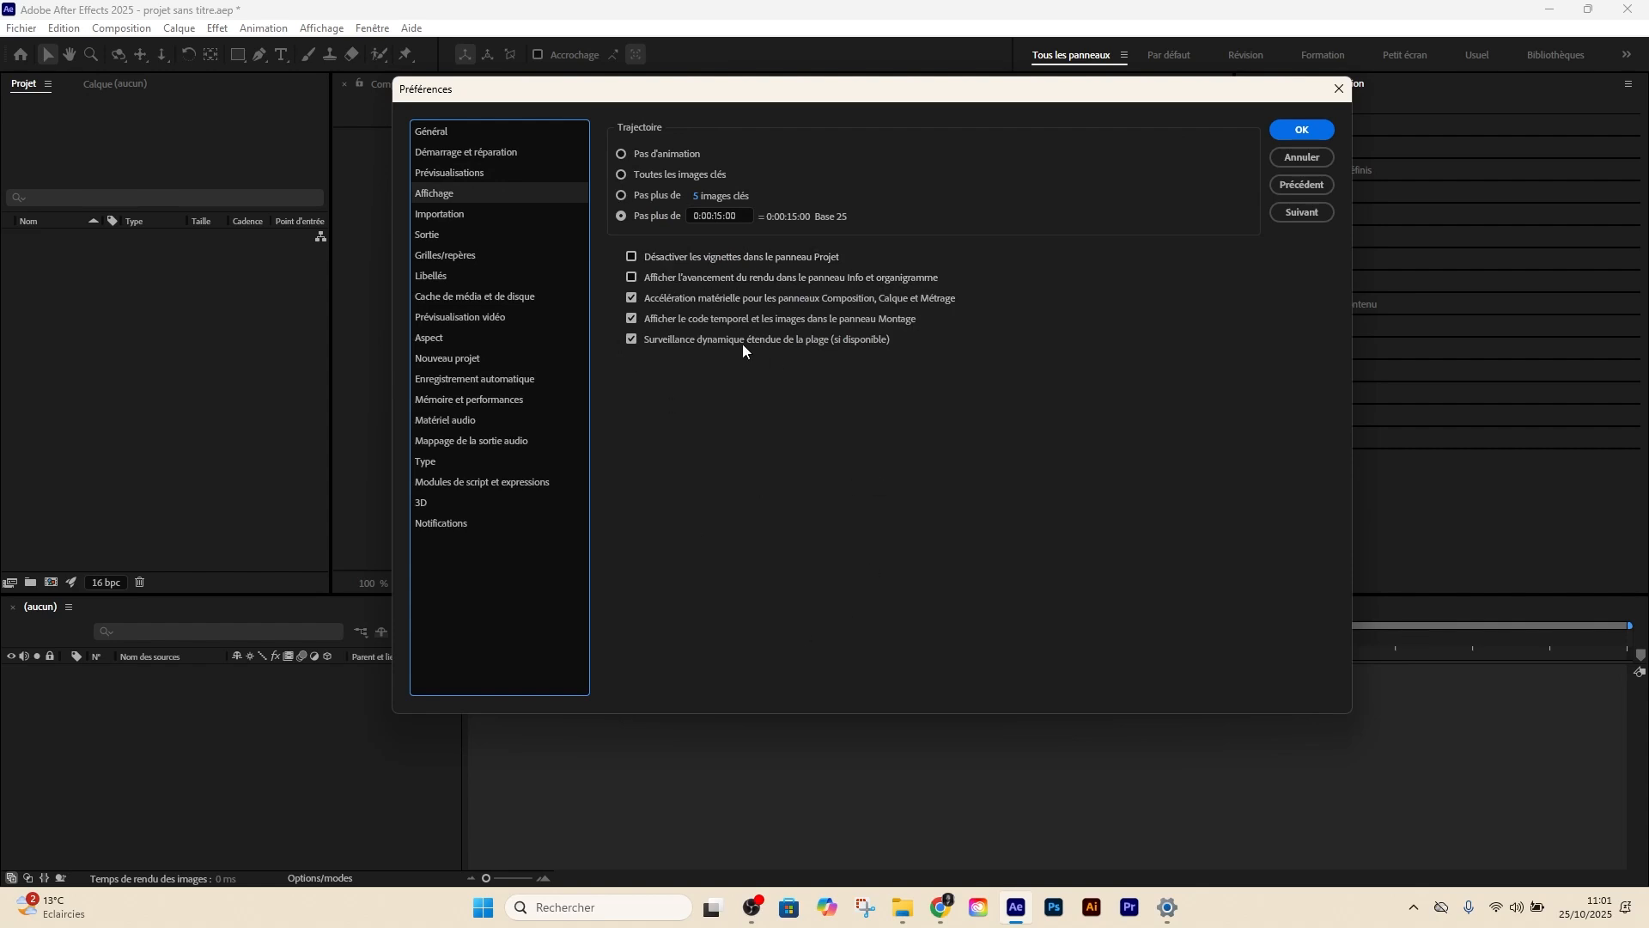
pyautogui.click(437, 214)
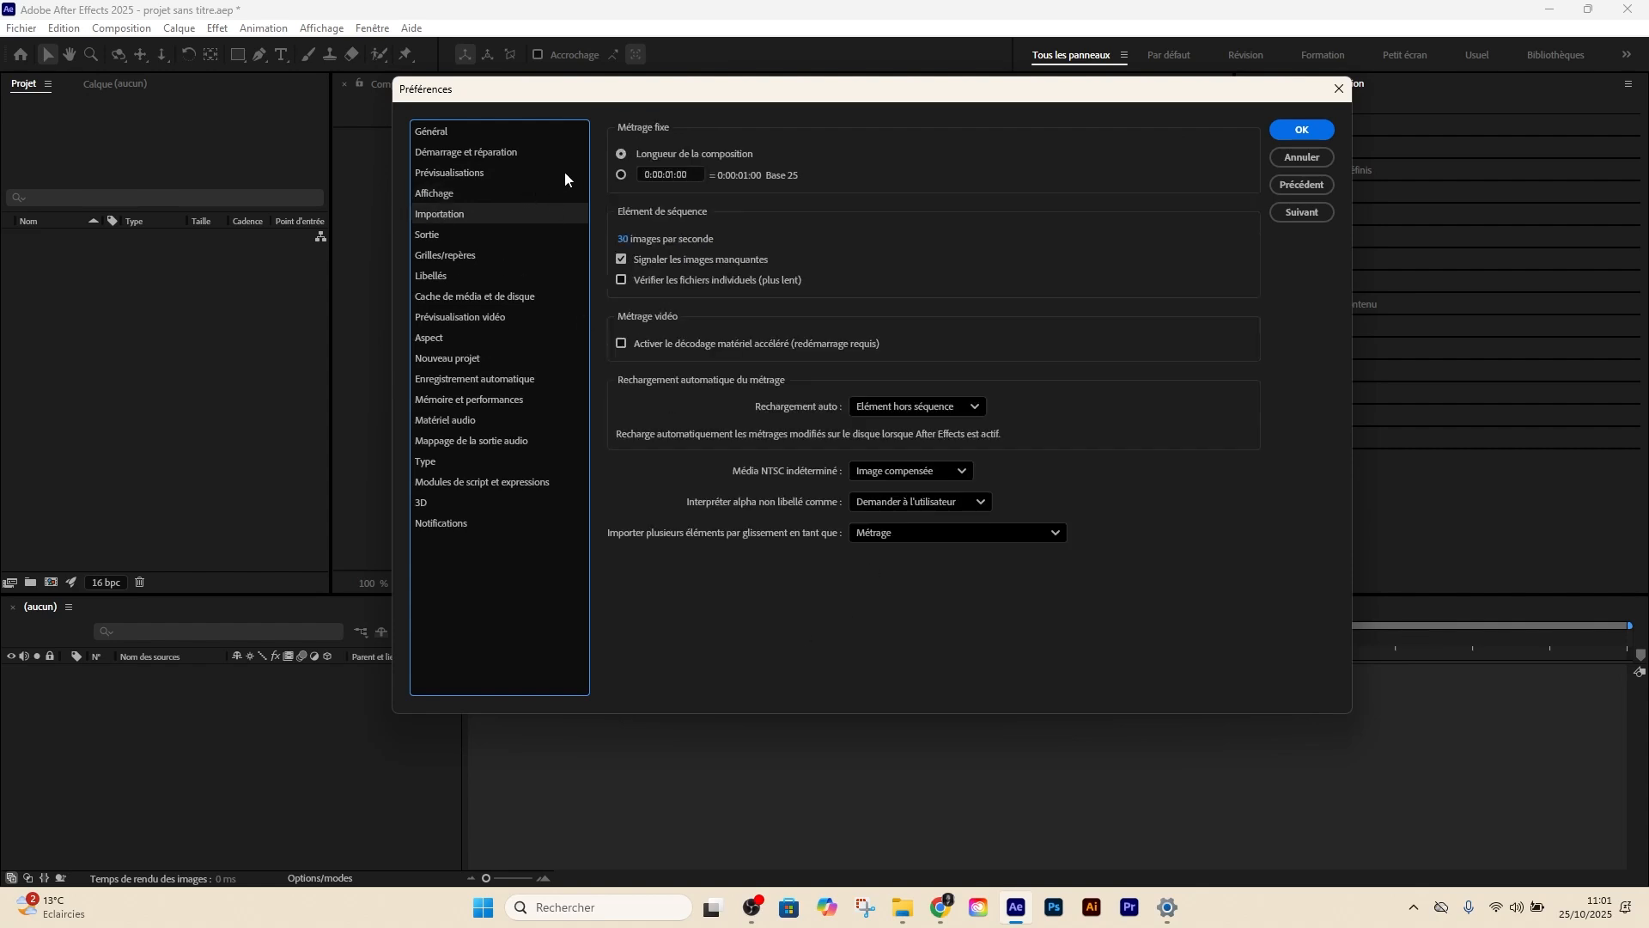
pyautogui.click(448, 235)
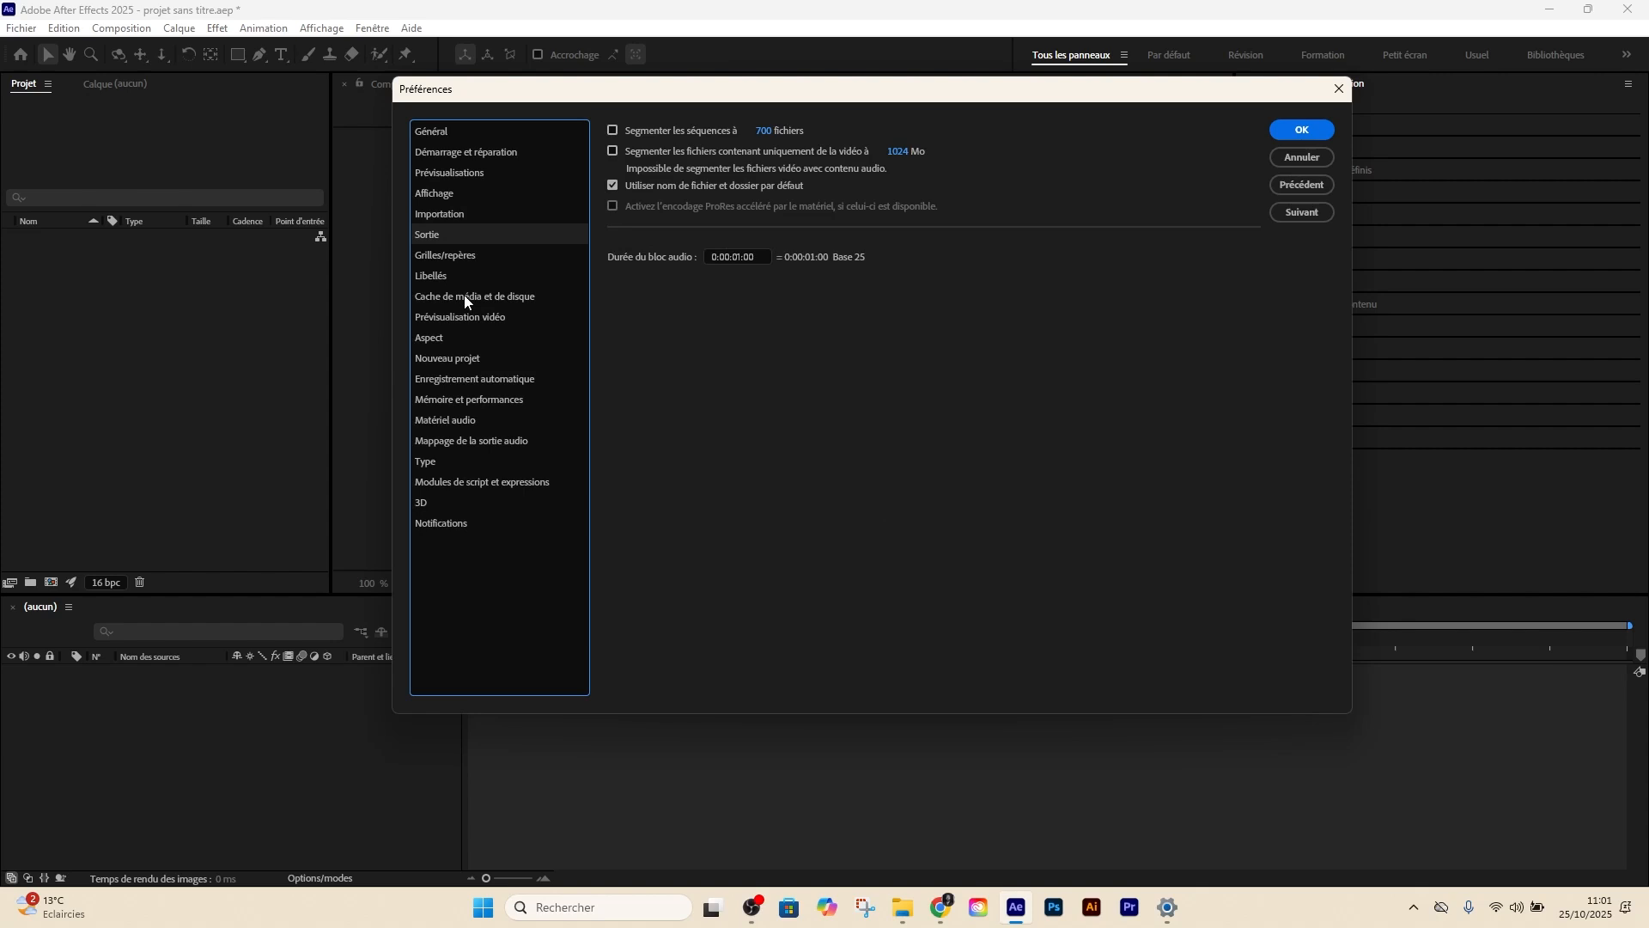
# Open the Cache de média et de disque preferences, shift the dialog aside, and examine the maximum disk cache size
pyautogui.click(463, 295)
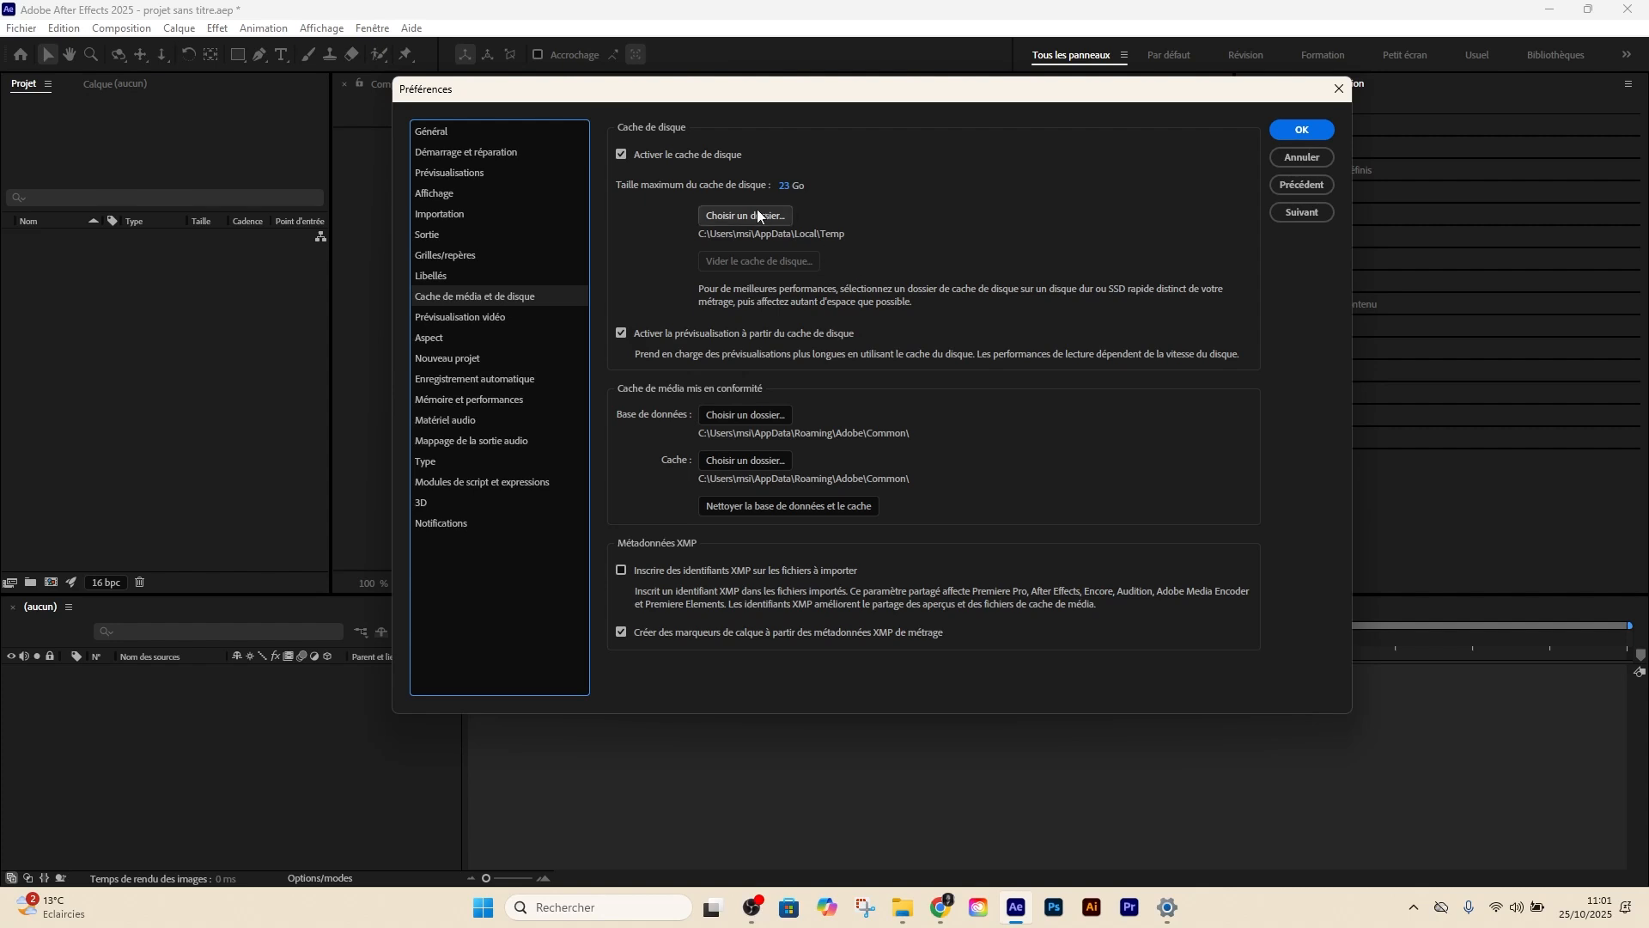
pyautogui.moveTo(729, 97); pyautogui.dragTo(673, 110)
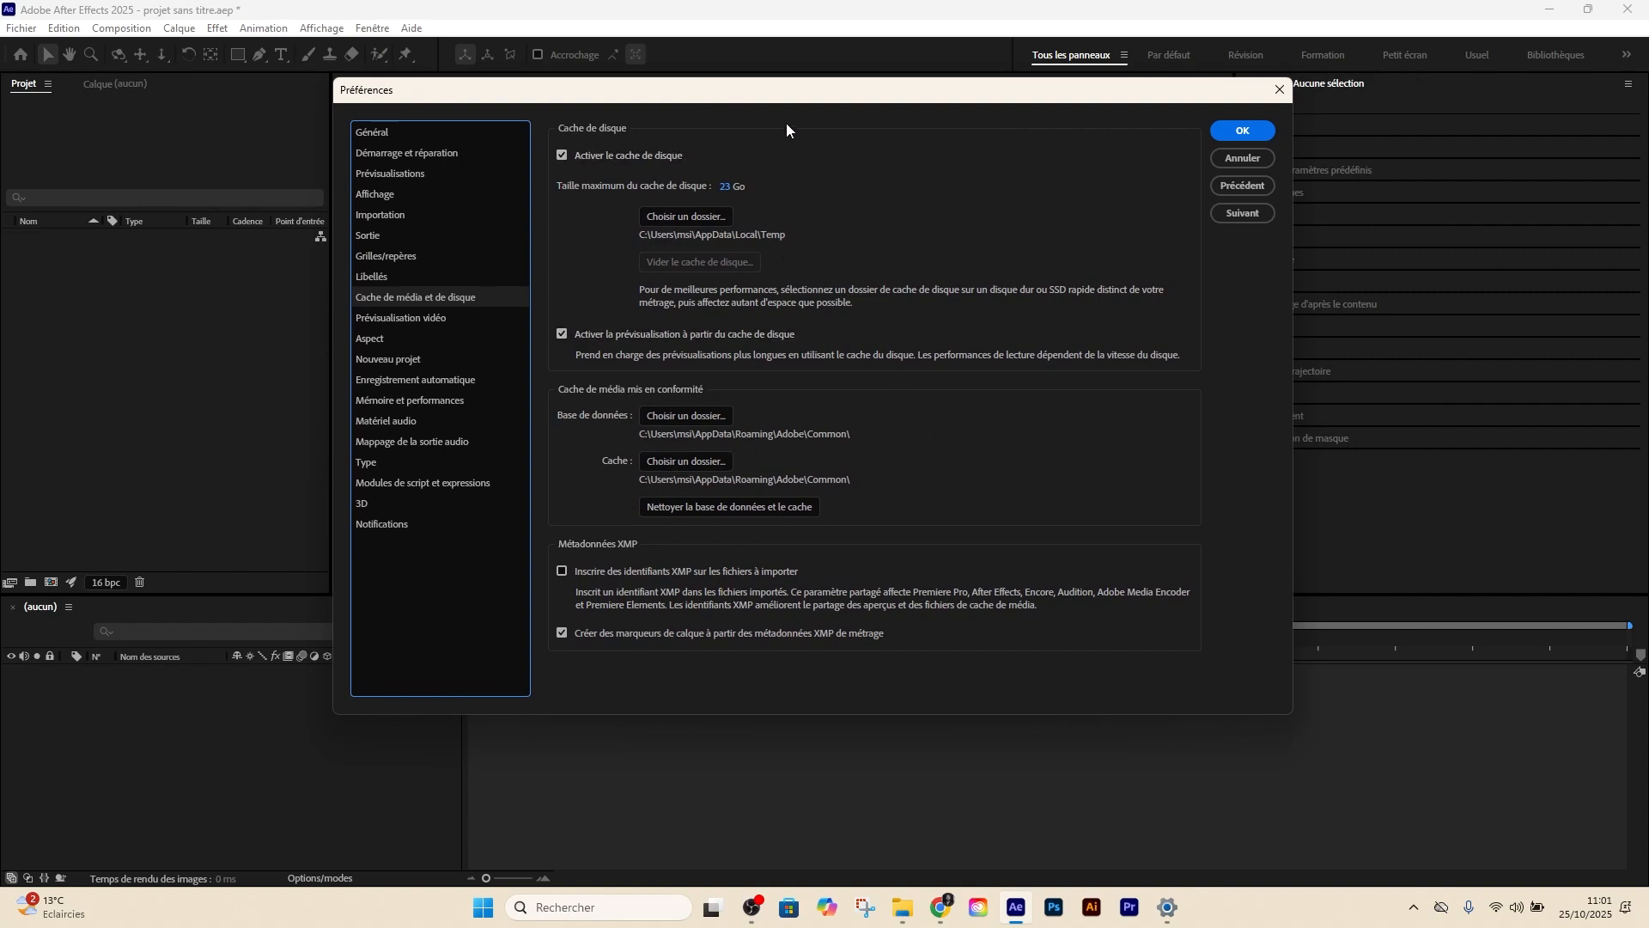
pyautogui.moveTo(701, 95); pyautogui.dragTo(703, 92)
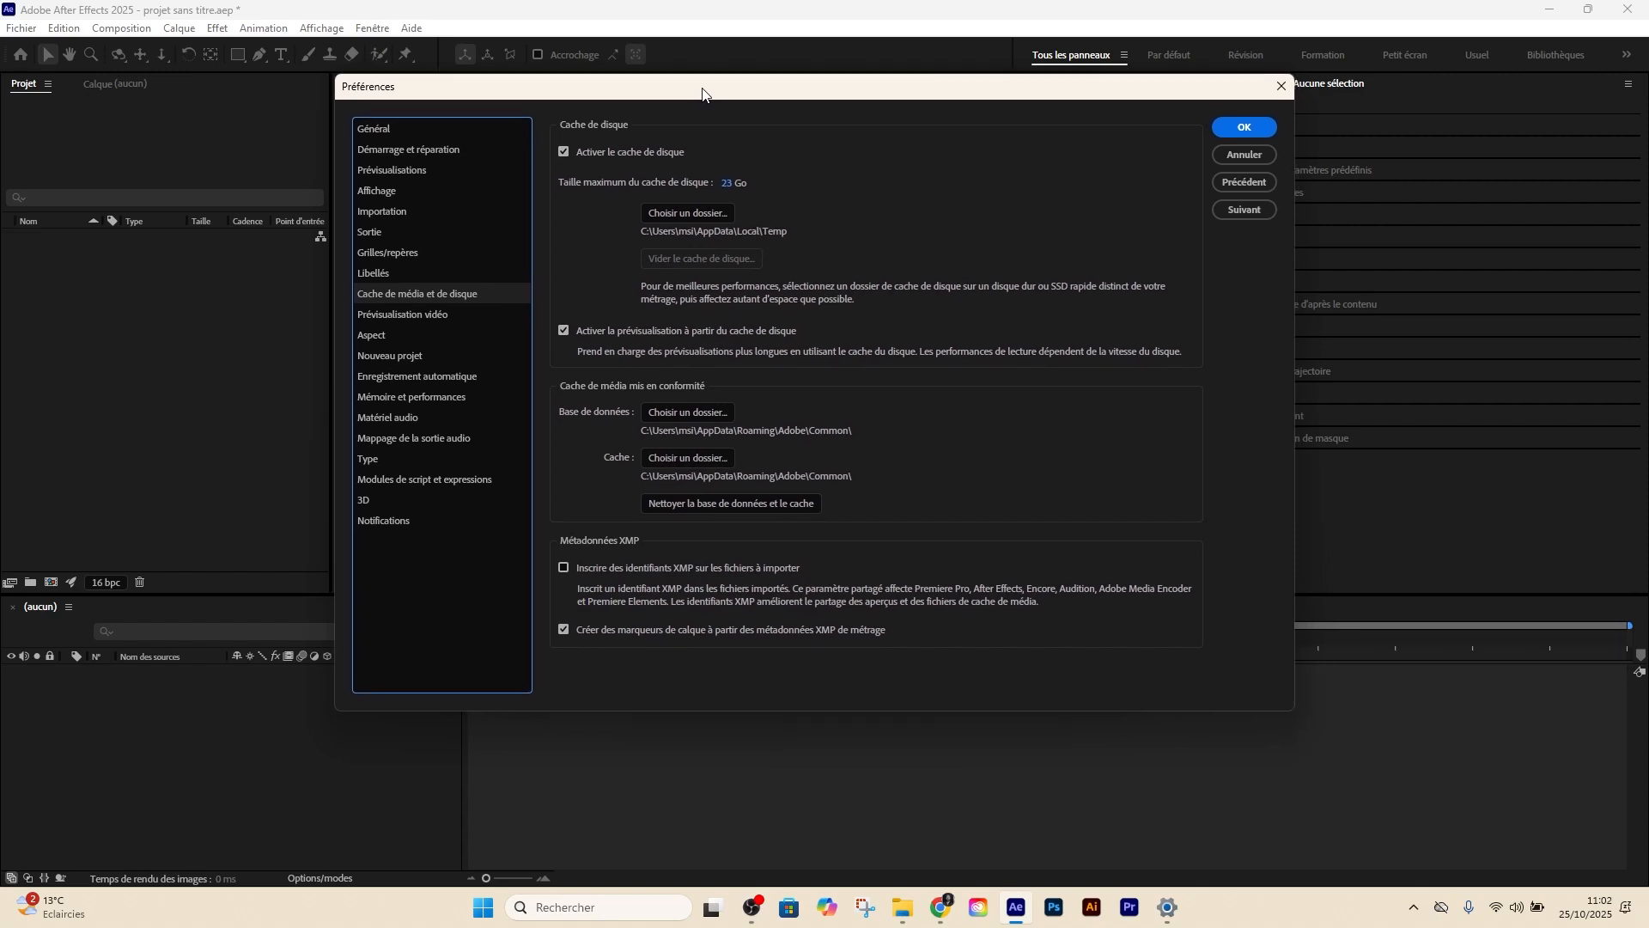
pyautogui.click(730, 184)
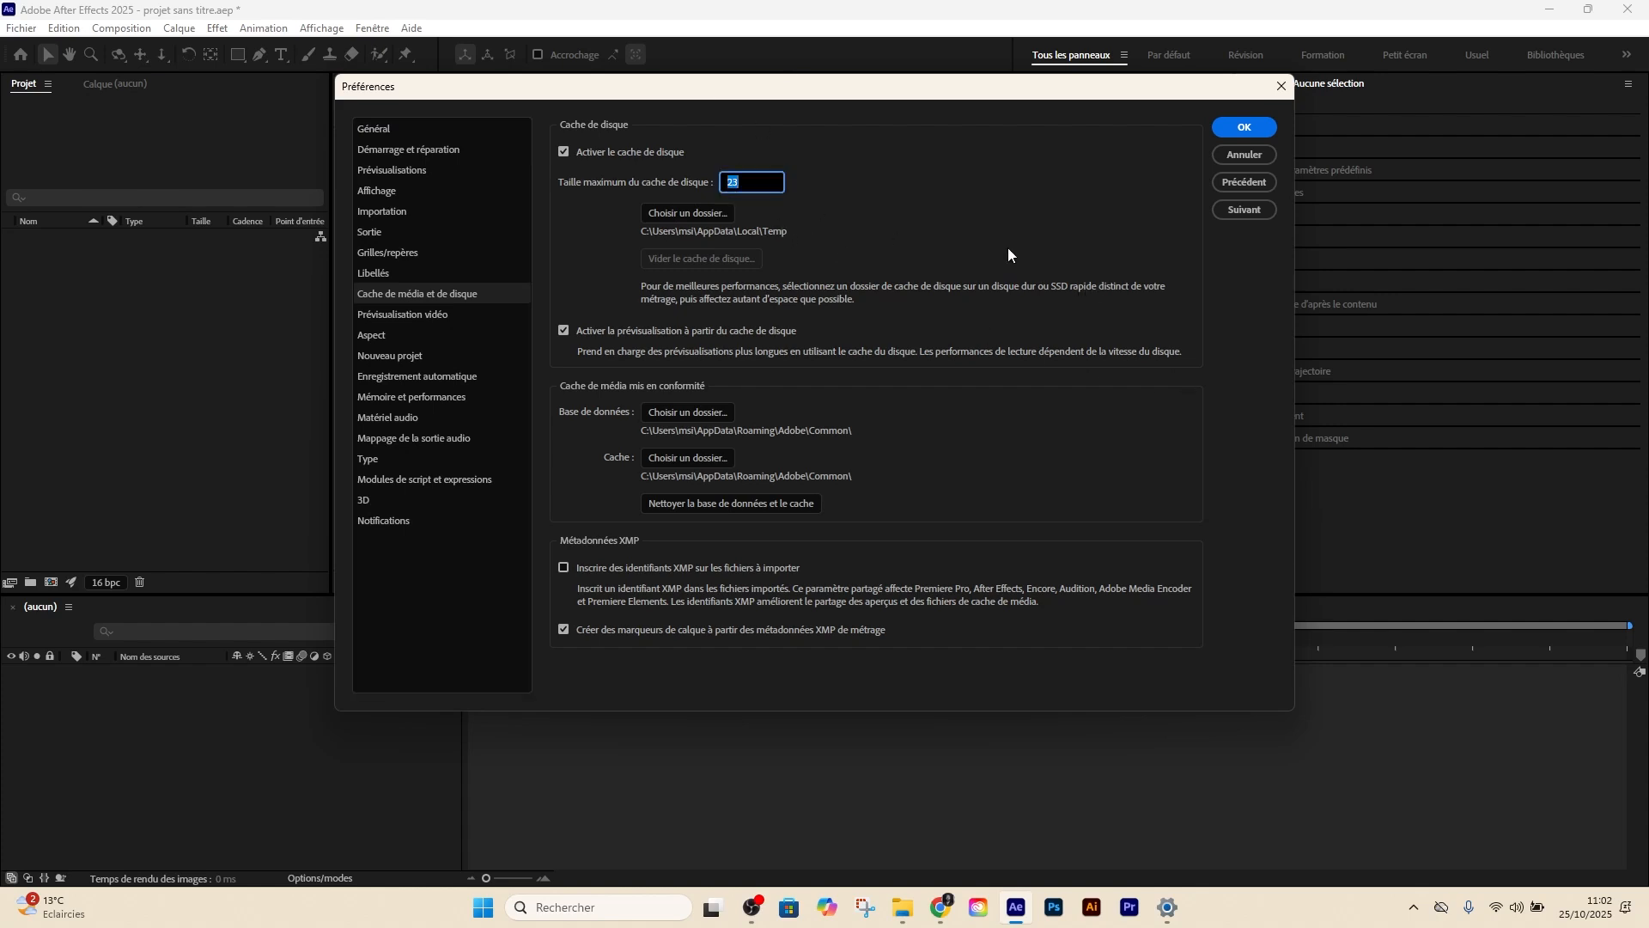
pyautogui.click(937, 235)
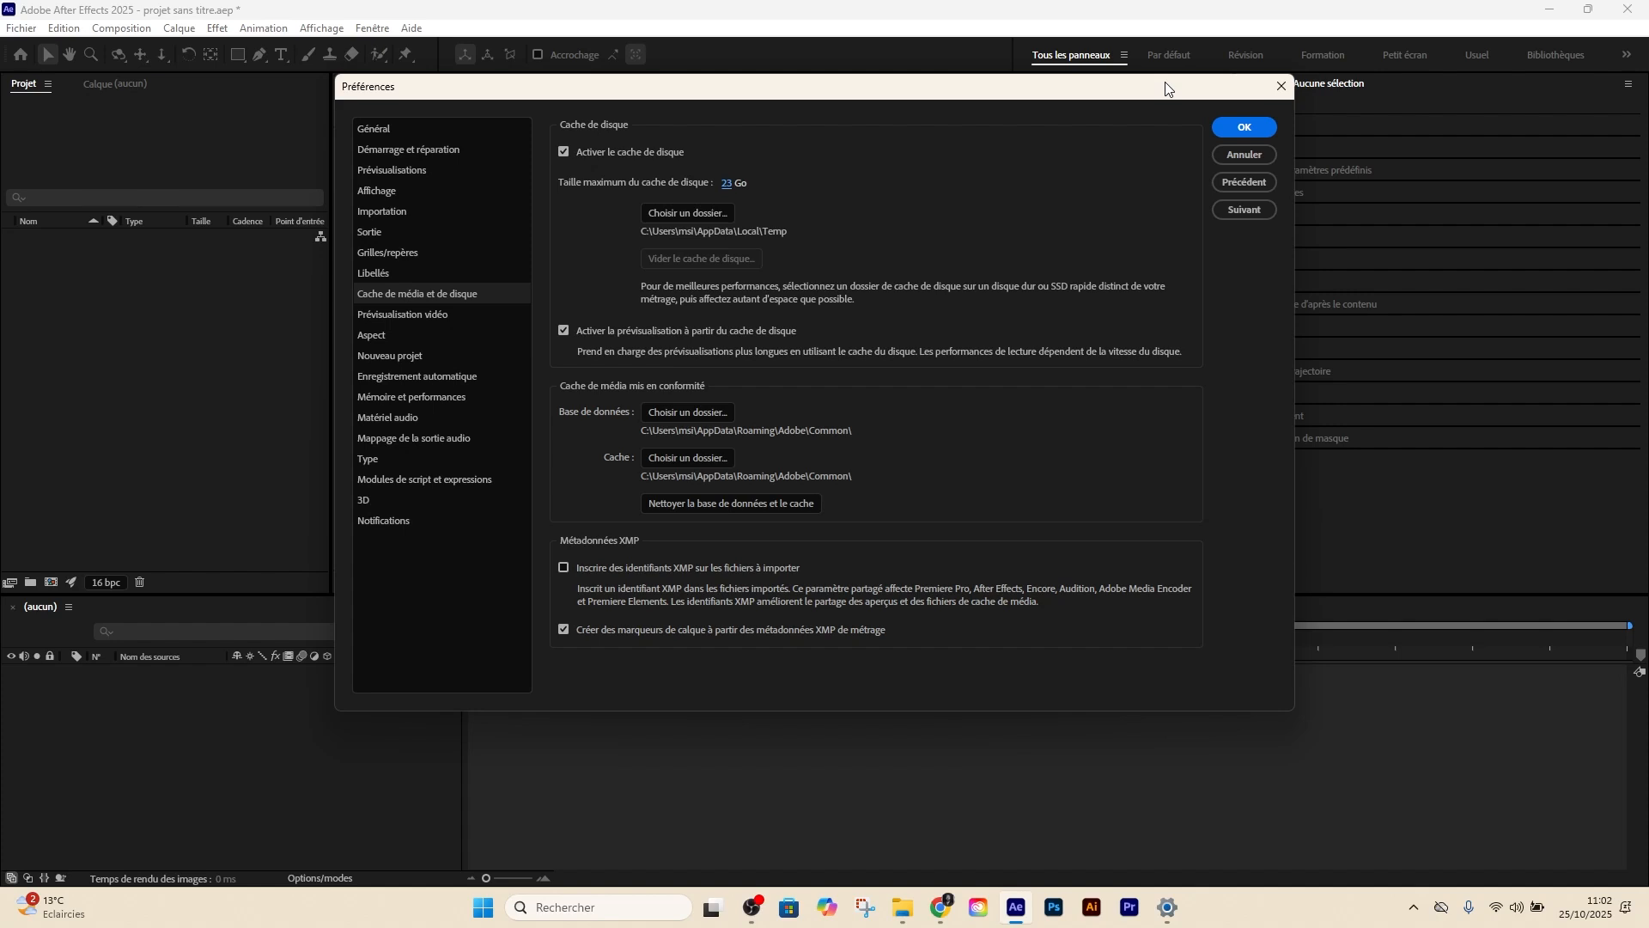
# Browse the Temp folder used for the disk cache in an enlarged folder chooser, and cancel without choosing a folder
pyautogui.click(702, 211)
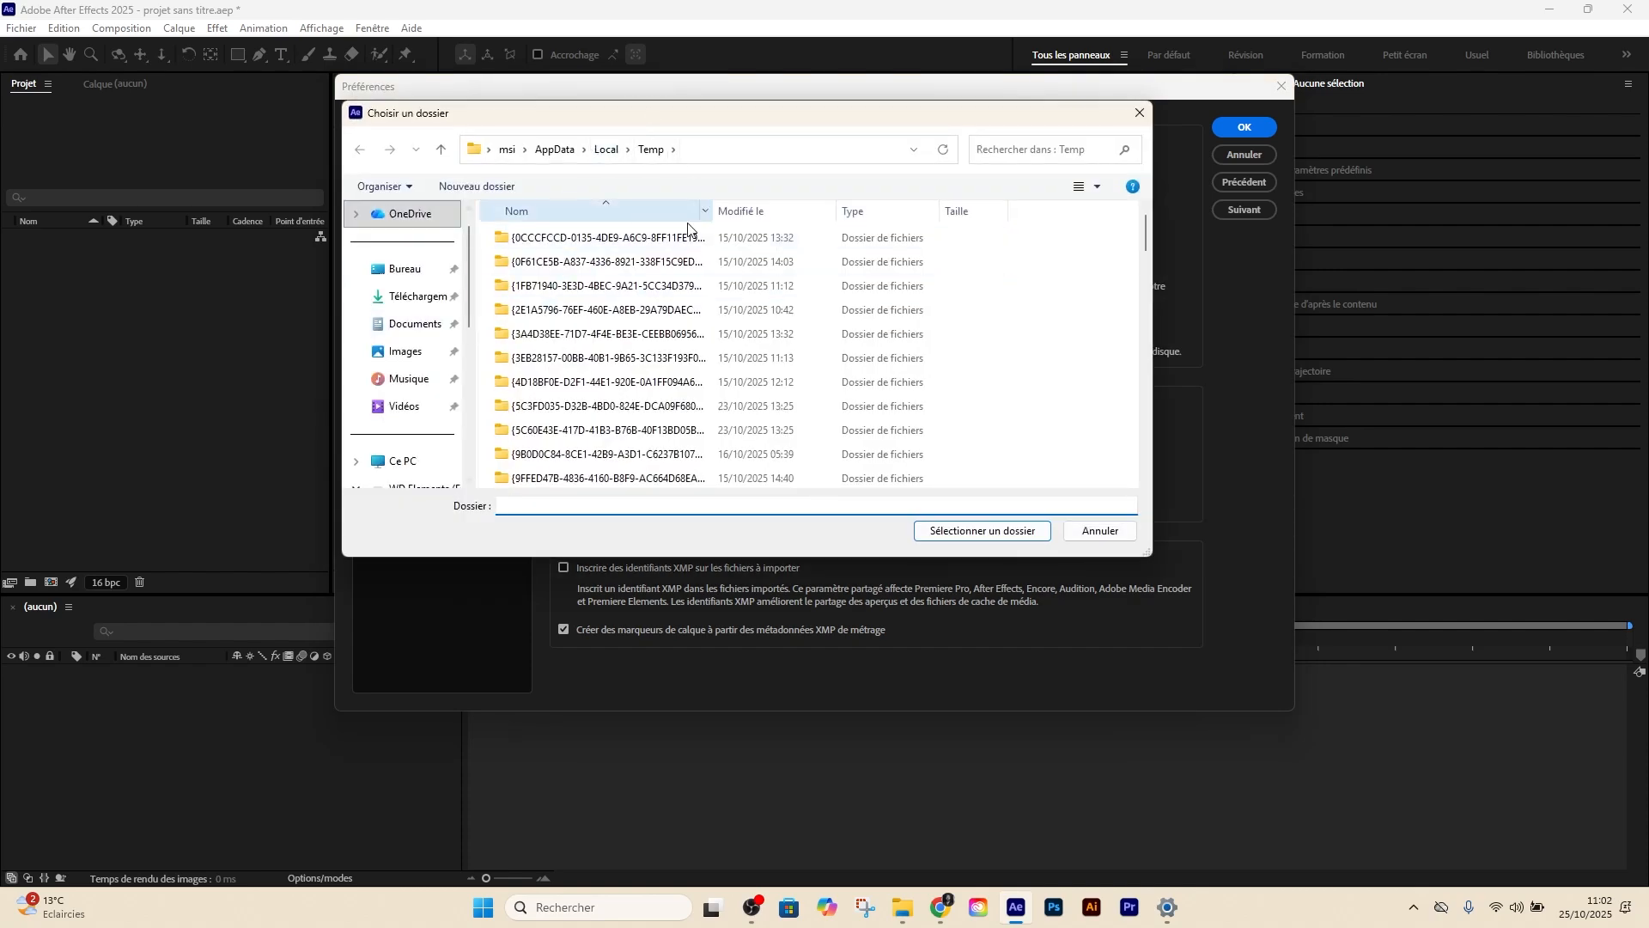
pyautogui.moveTo(1148, 554); pyautogui.dragTo(1364, 659)
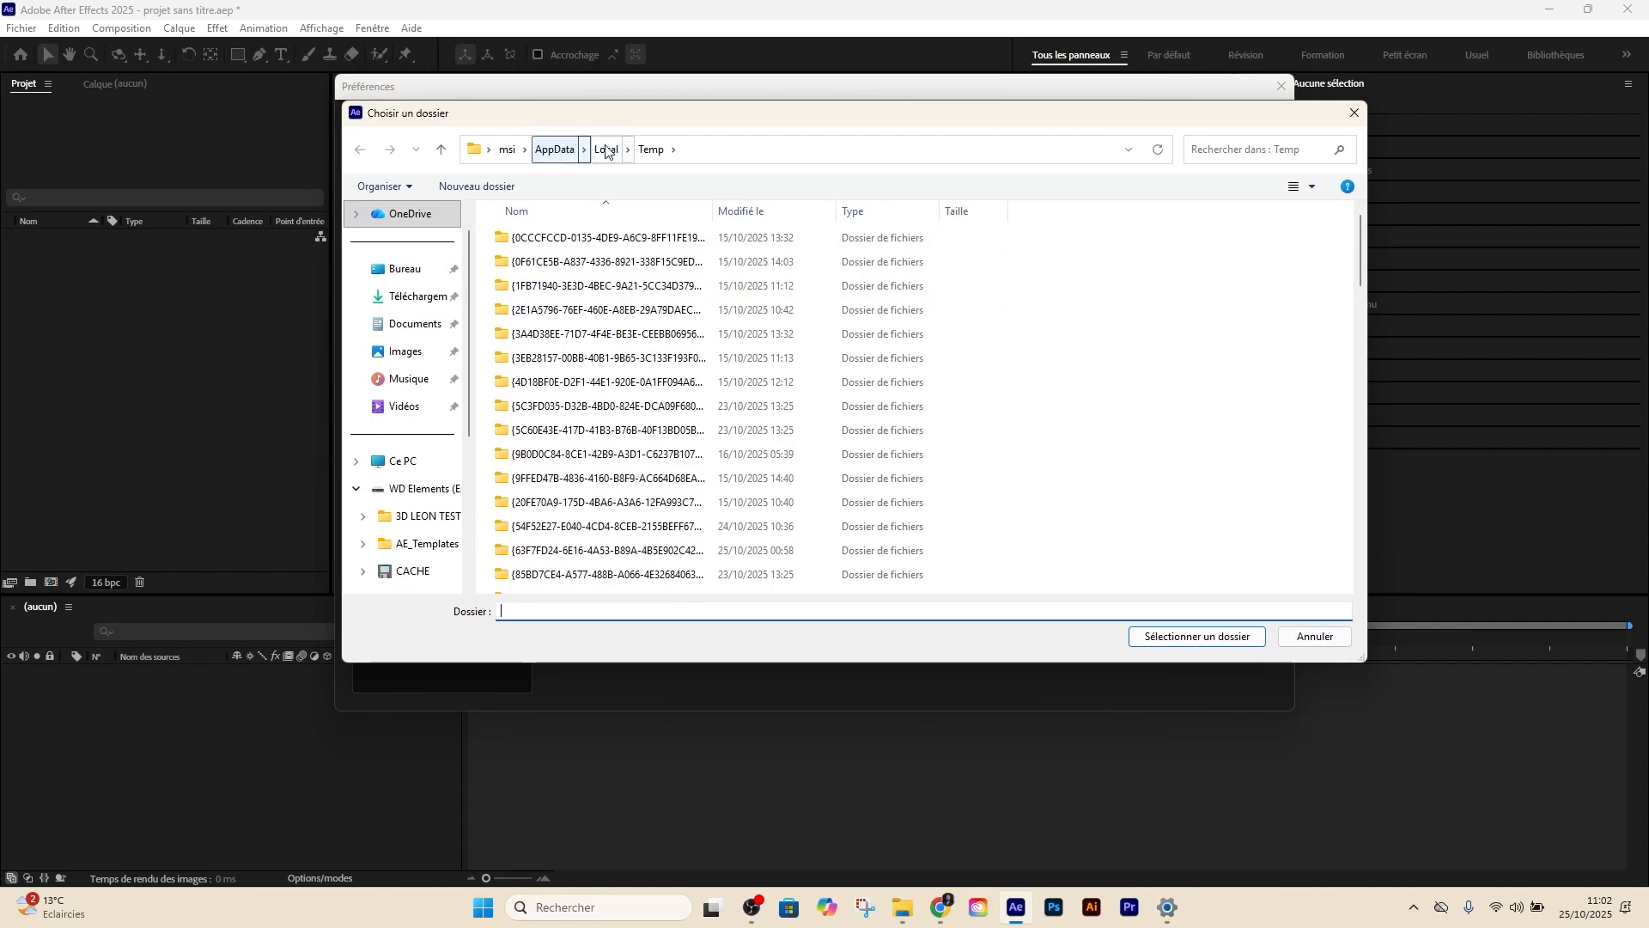
pyautogui.scroll(-15, 631, 386)
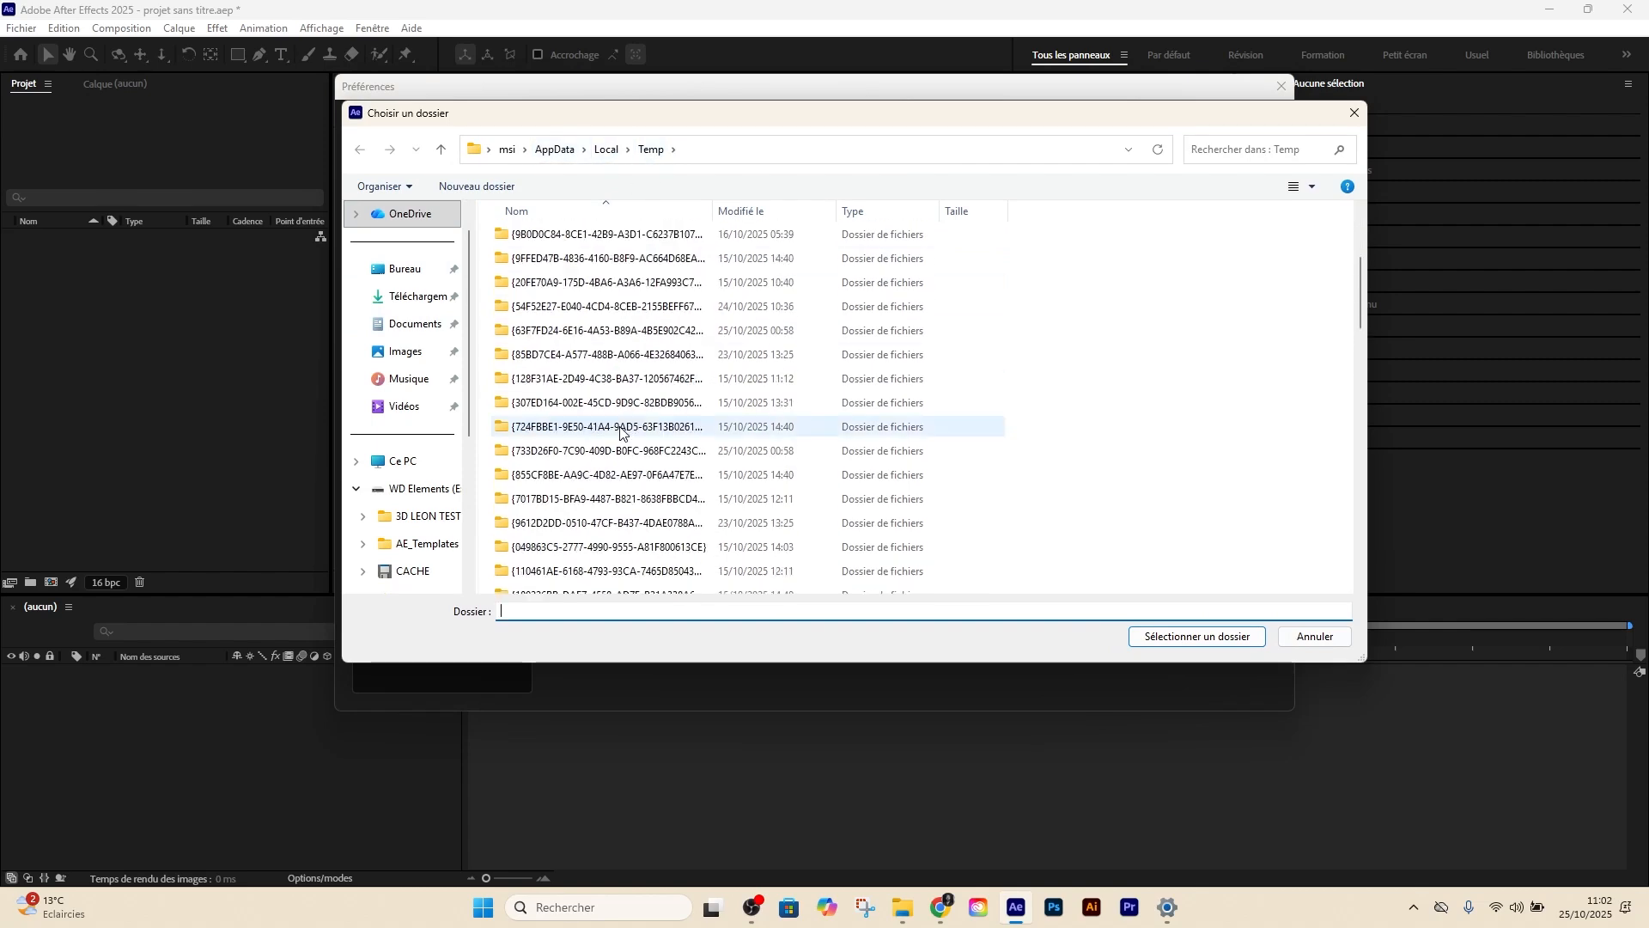
pyautogui.scroll(-3, 622, 423)
pyautogui.scroll(20, 620, 425)
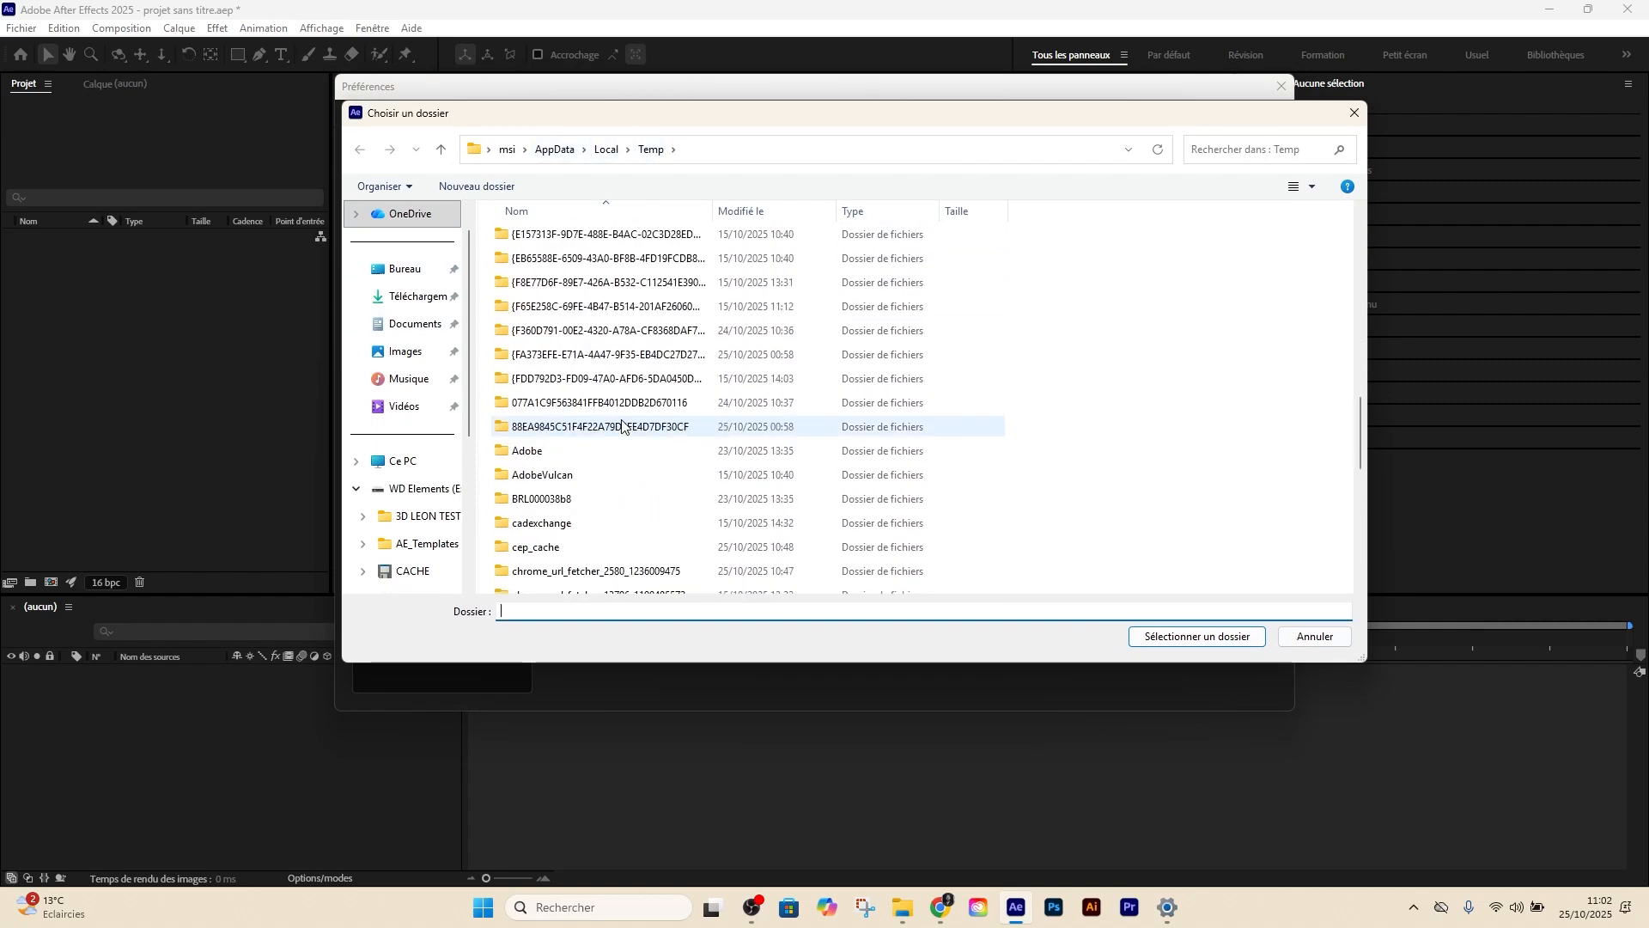
pyautogui.moveTo(854, 117); pyautogui.dragTo(773, 204)
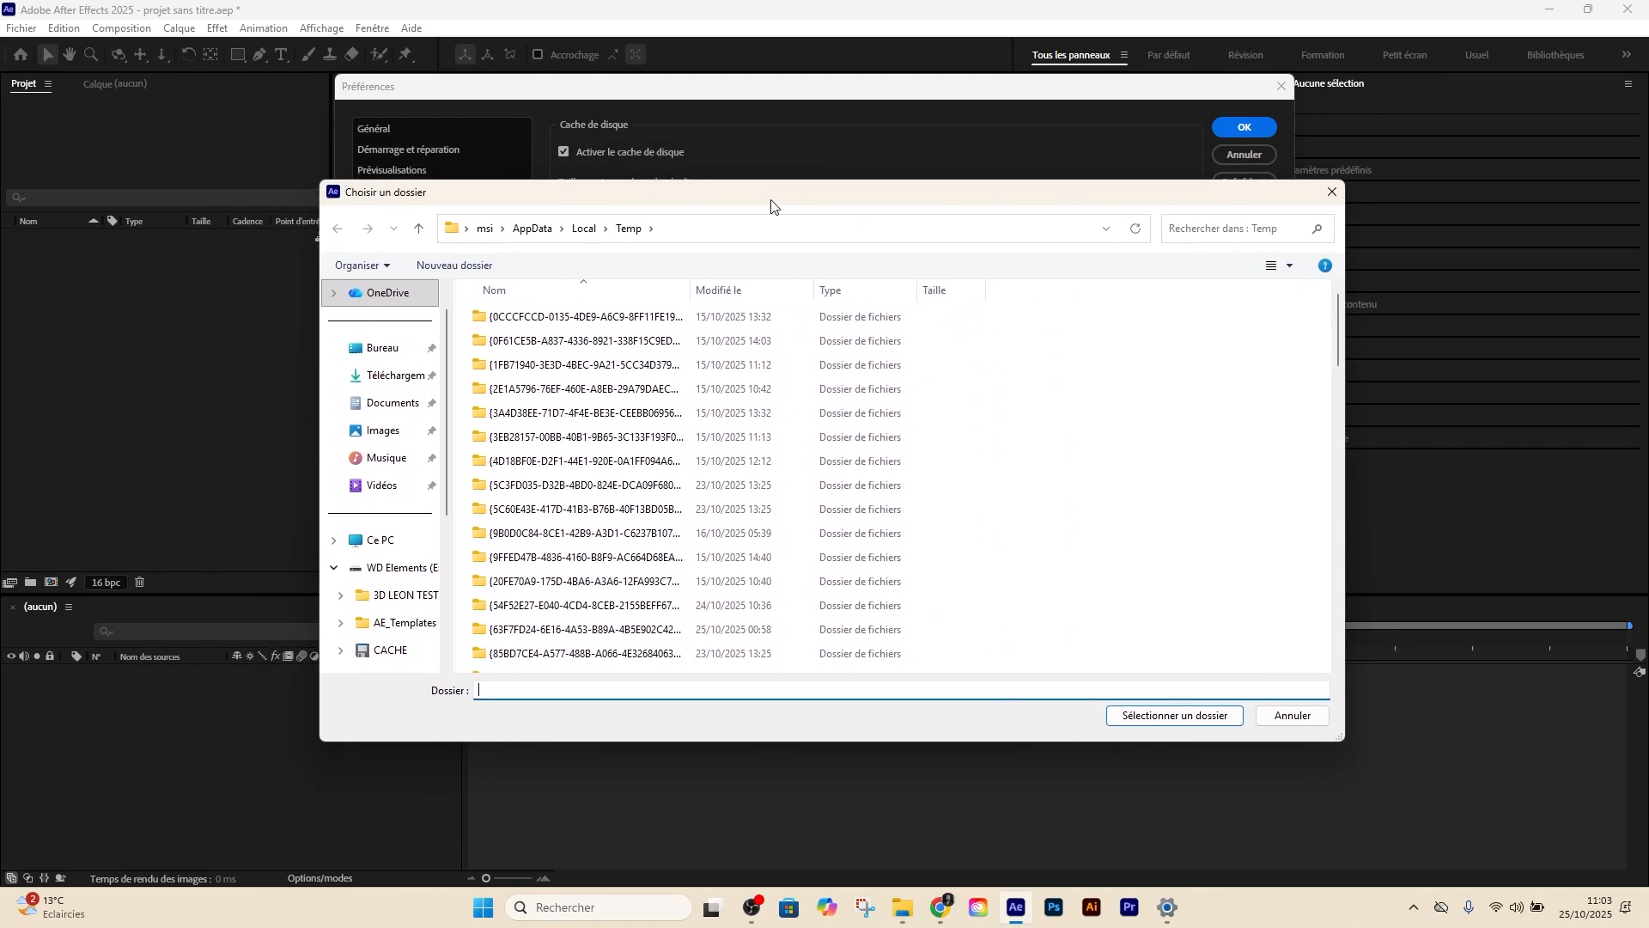
pyautogui.click(1297, 714)
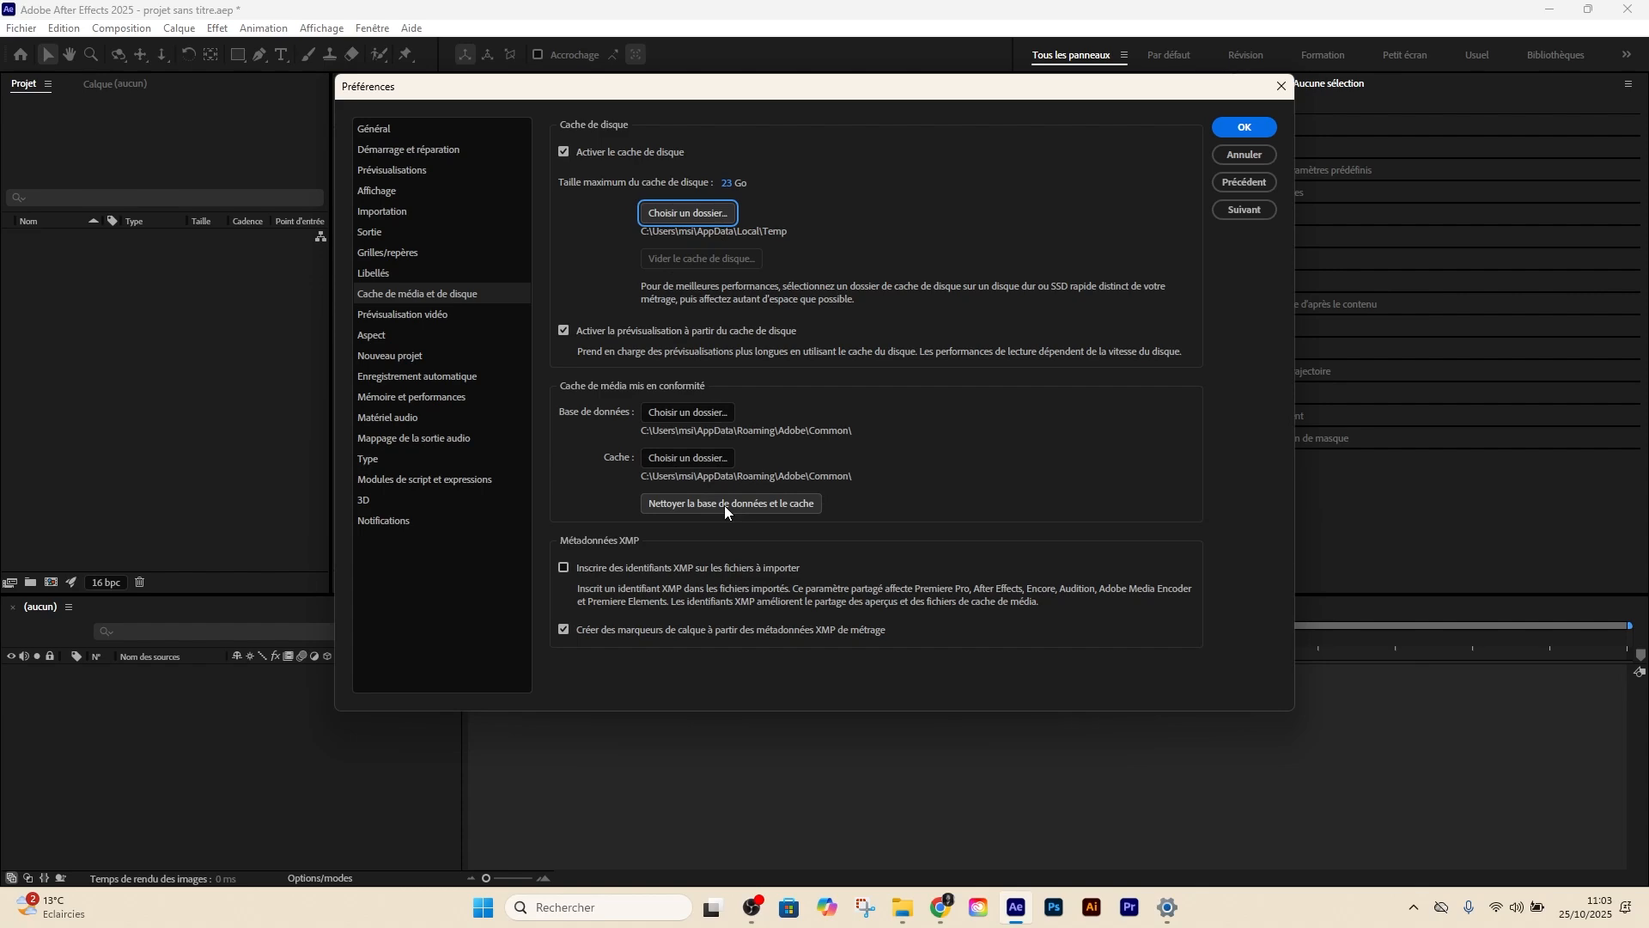
# Reopen the disk cache folder chooser and create a folder named CACHE-After-Effects on the WD Elements (E:) drive
pyautogui.click(710, 217)
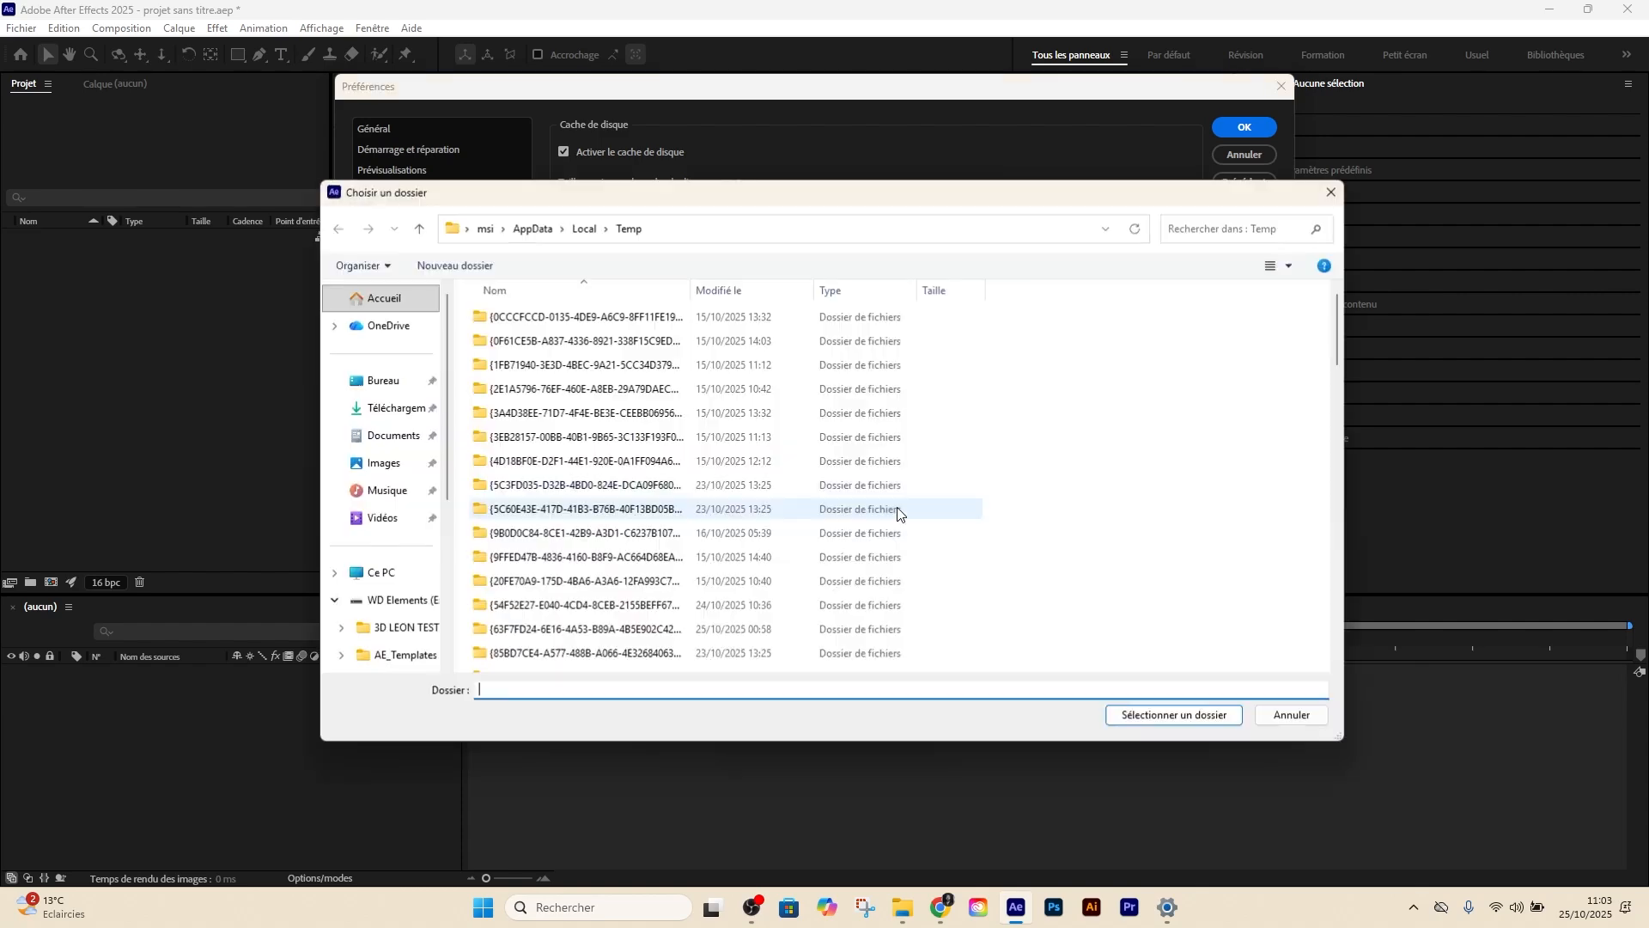
pyautogui.click(393, 601)
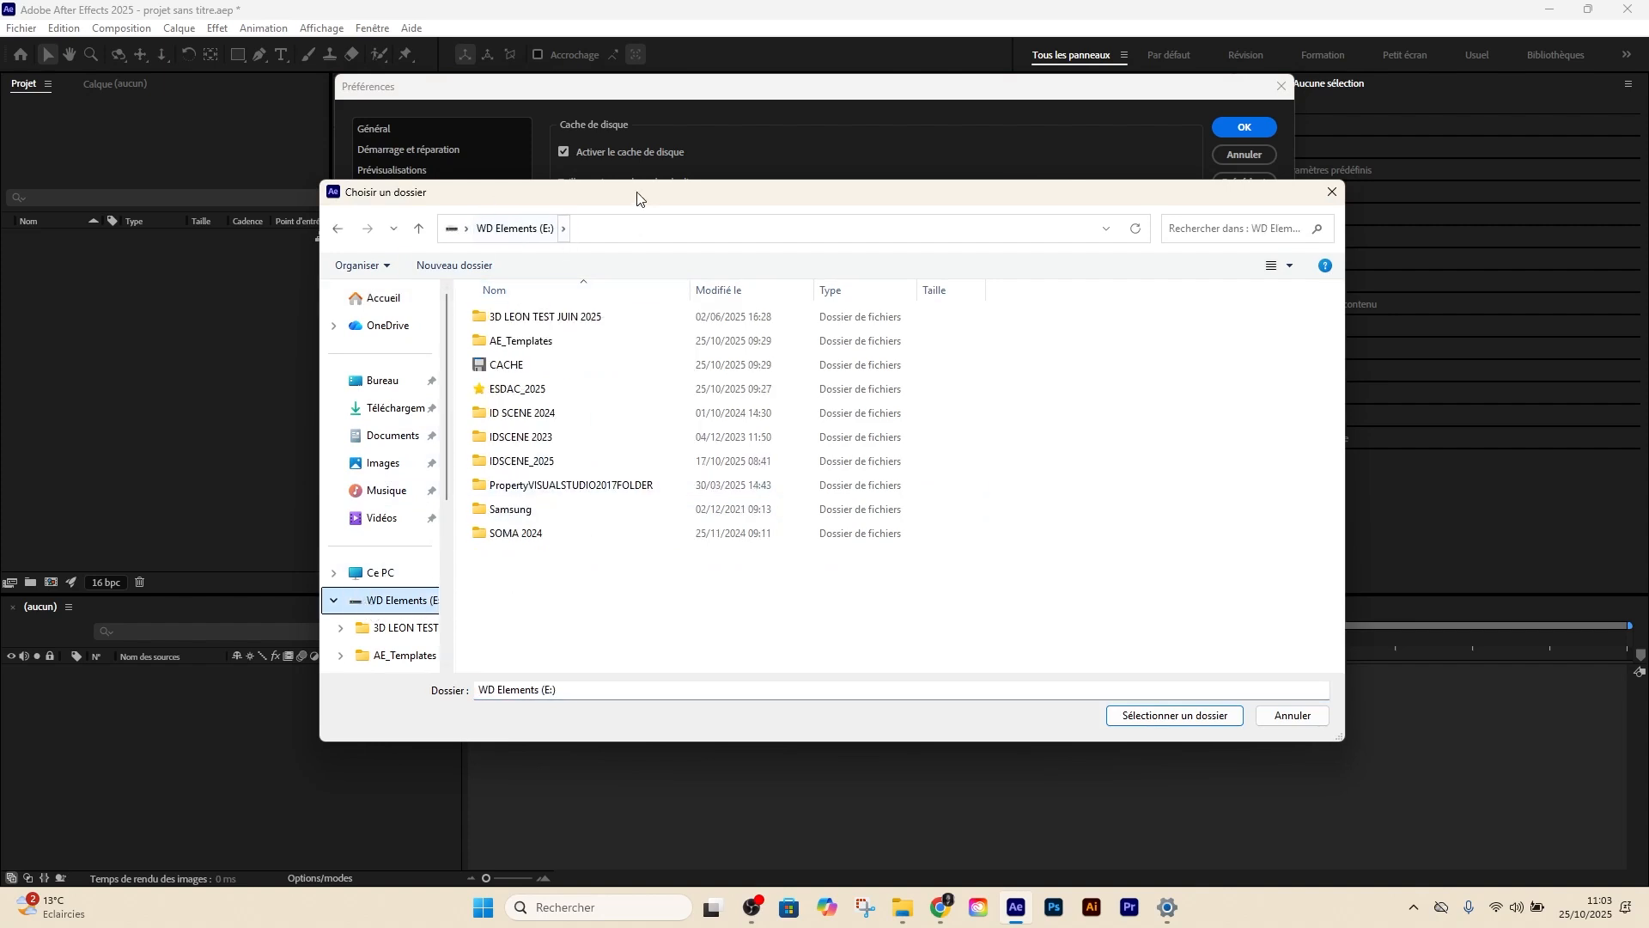
pyautogui.moveTo(636, 192); pyautogui.dragTo(719, 103)
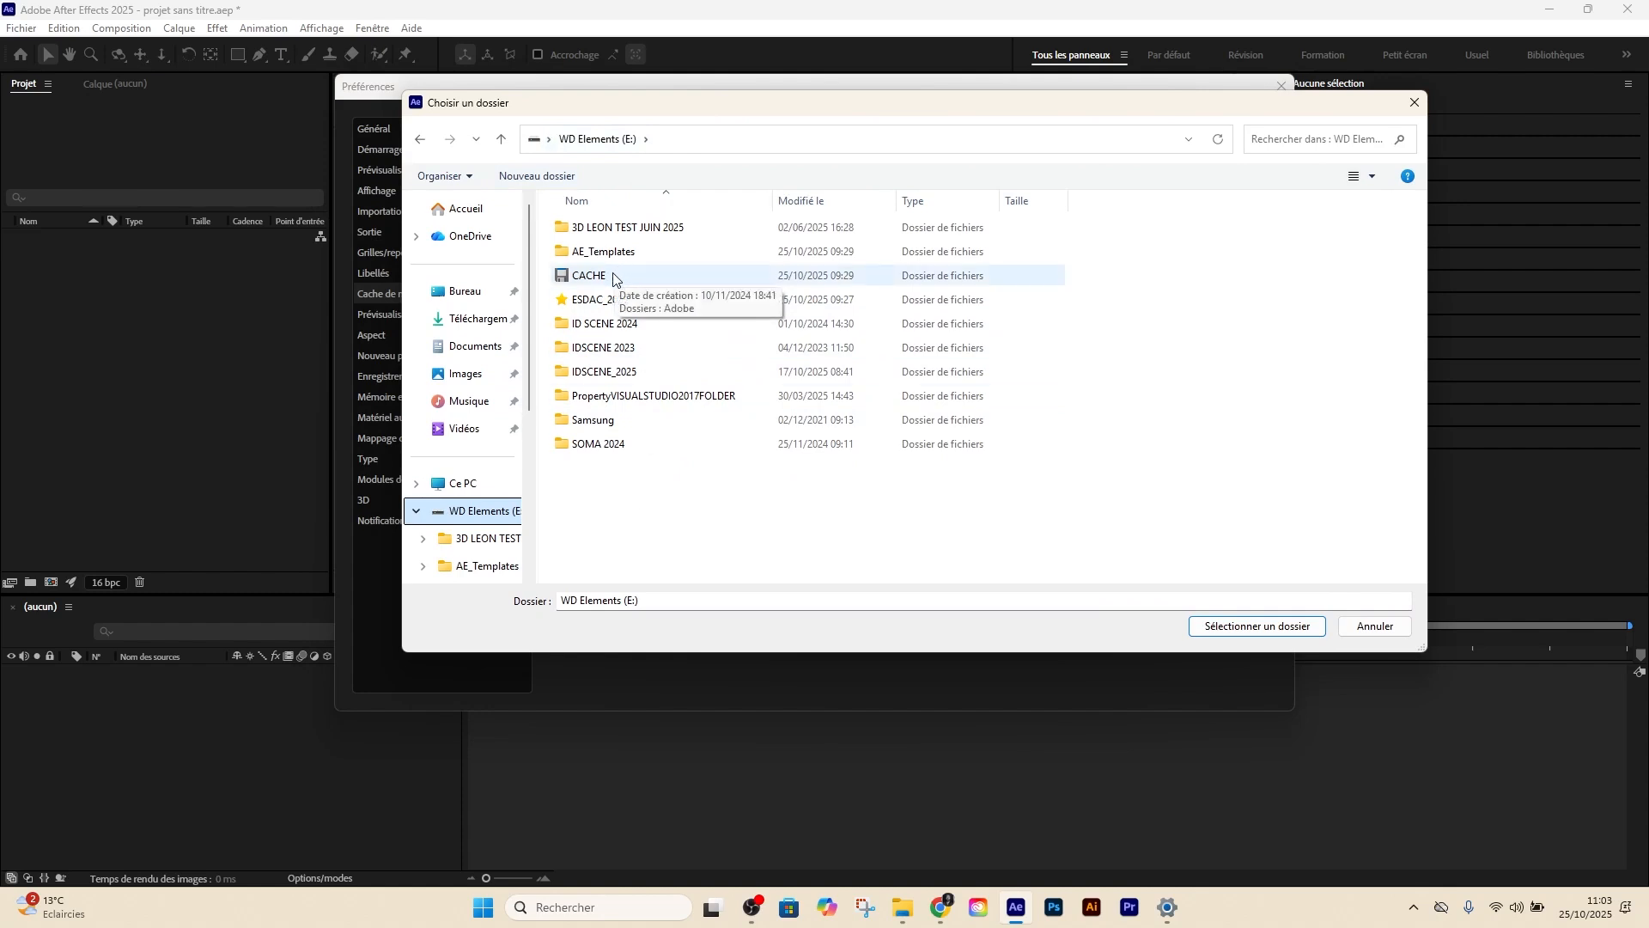
pyautogui.click(539, 183)
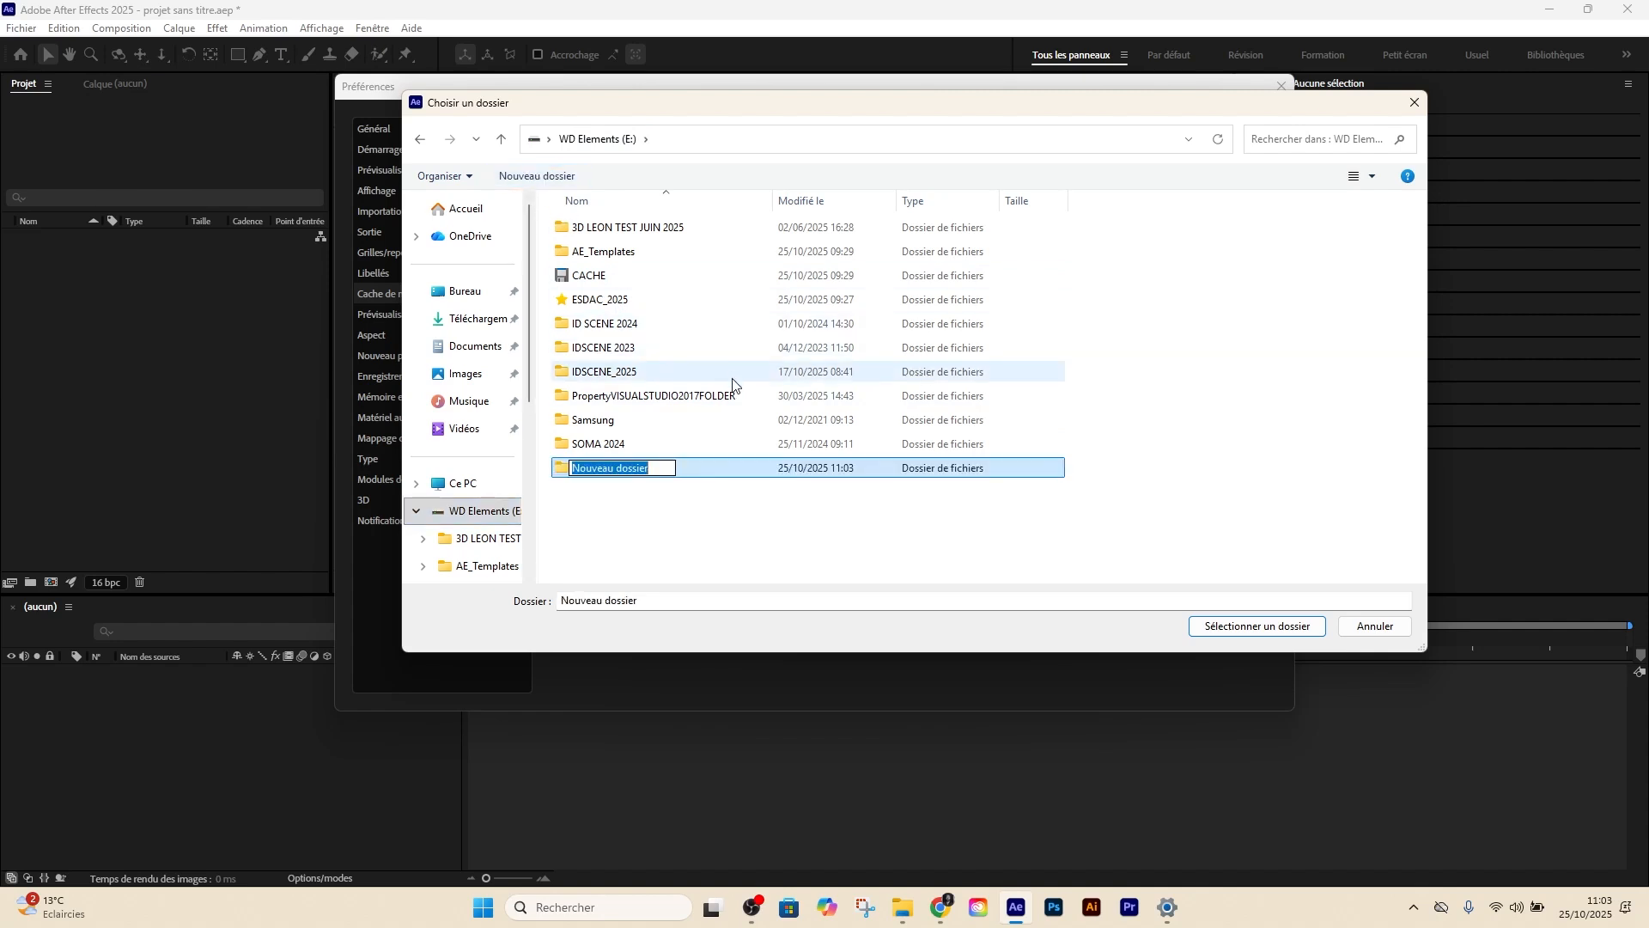
pyautogui.write('CA')
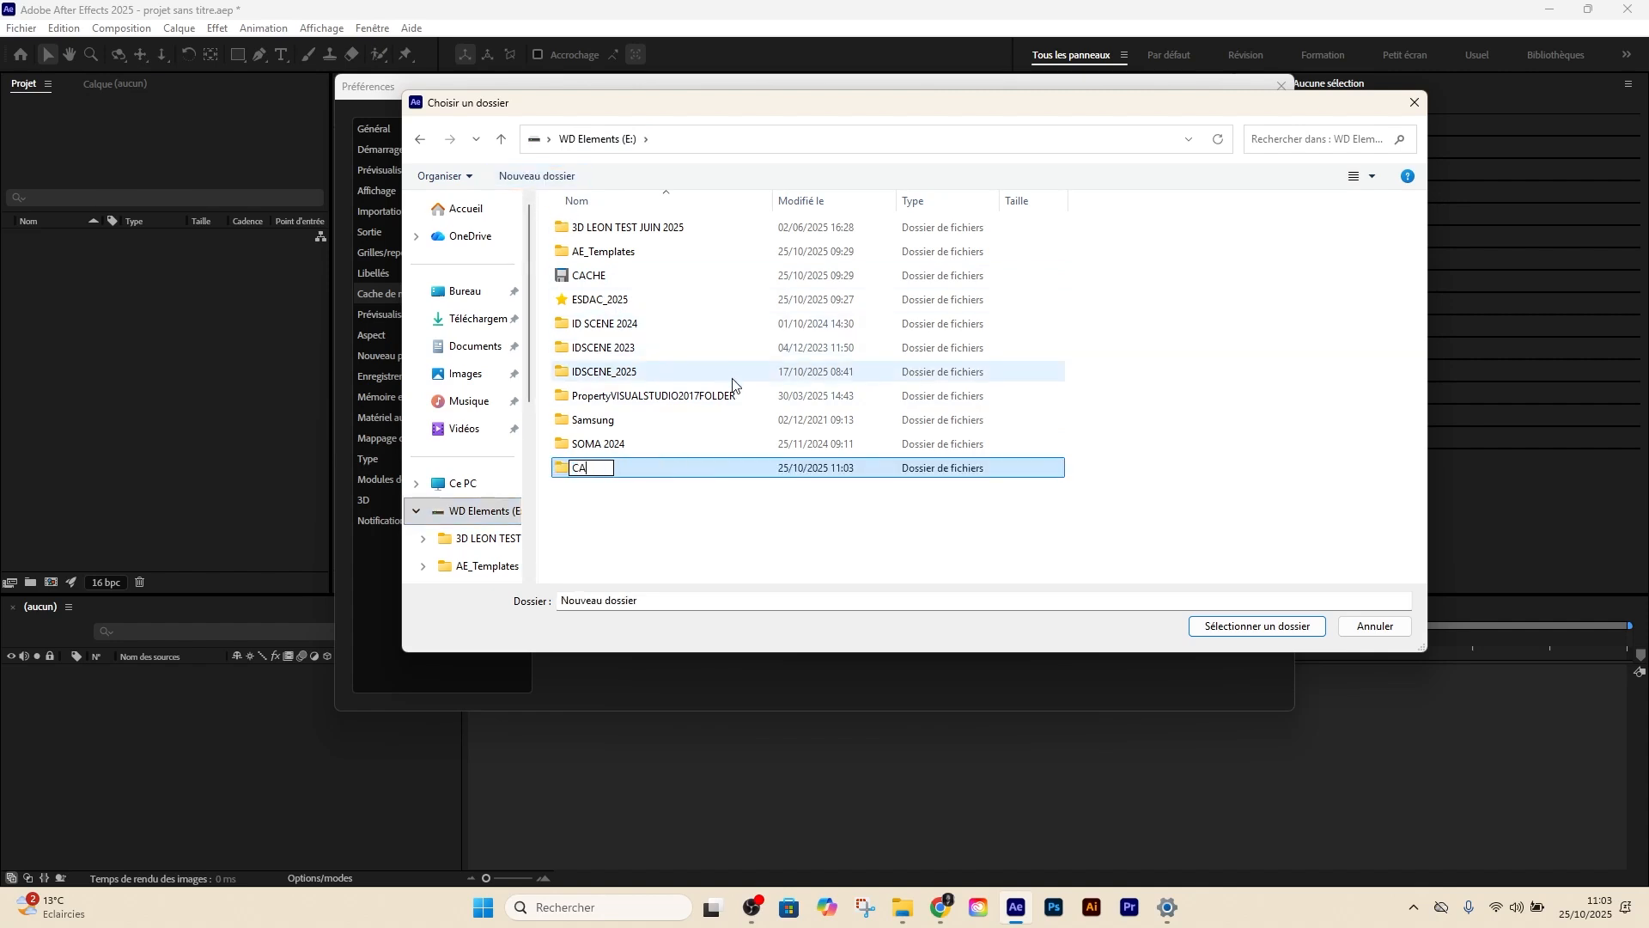
pyautogui.write('CHE-After-Effects')
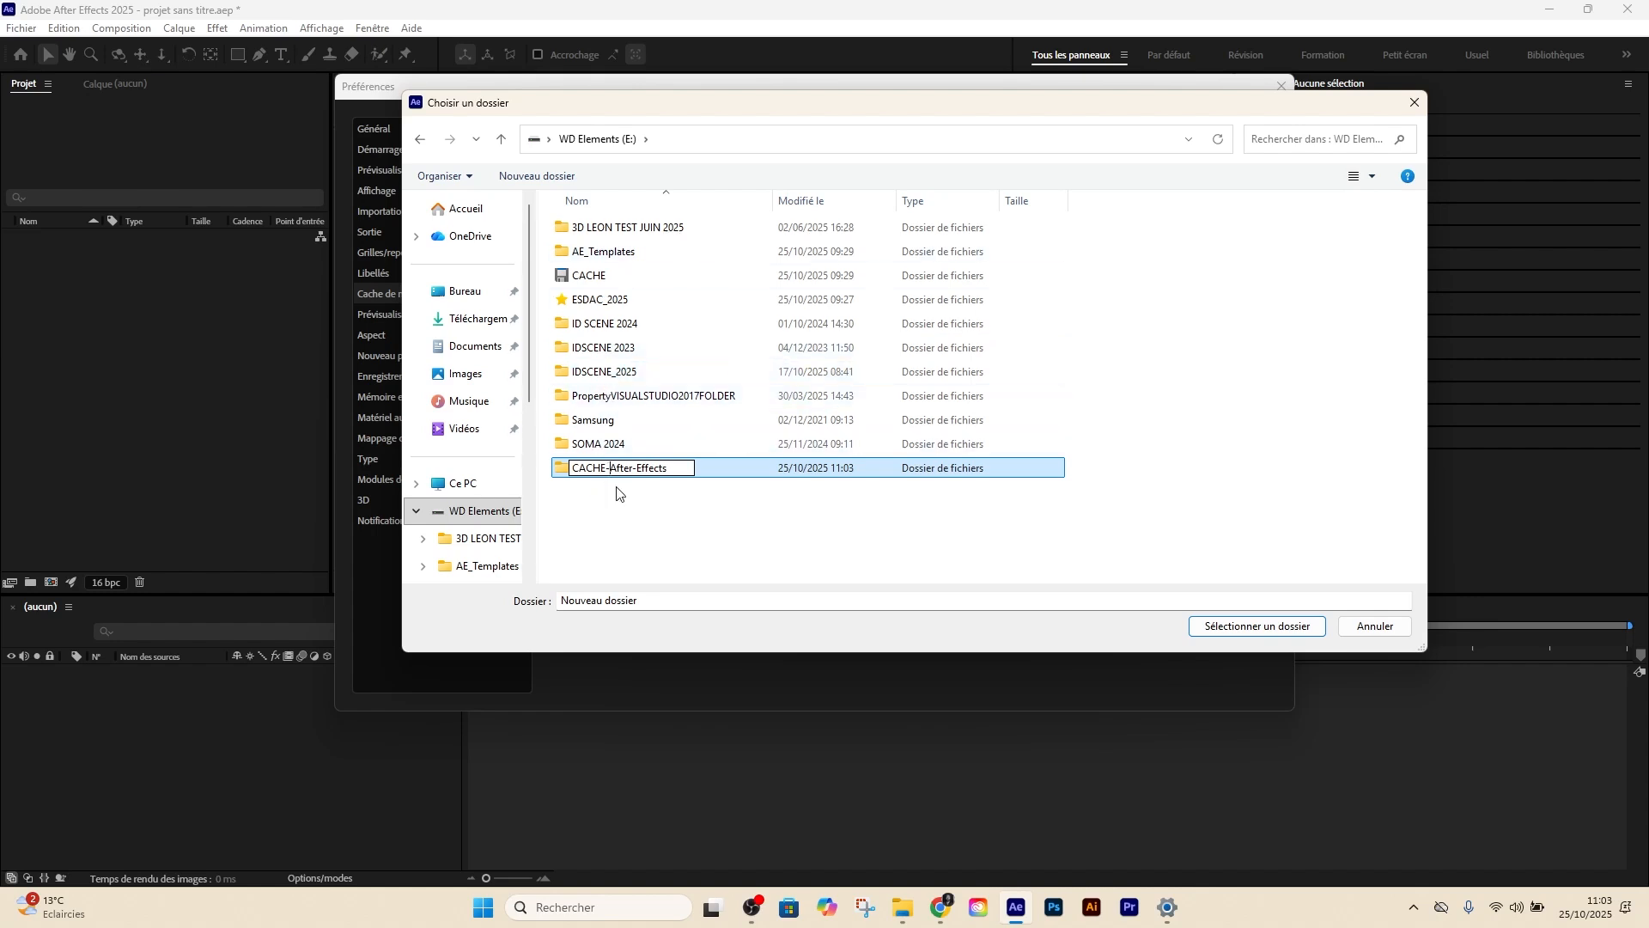
# Correct the new folder's name to CACHE_After_Effects and select it as the disk cache location
pyautogui.press('BackSpace')
pyautogui.write('_')
pyautogui.click(637, 468)
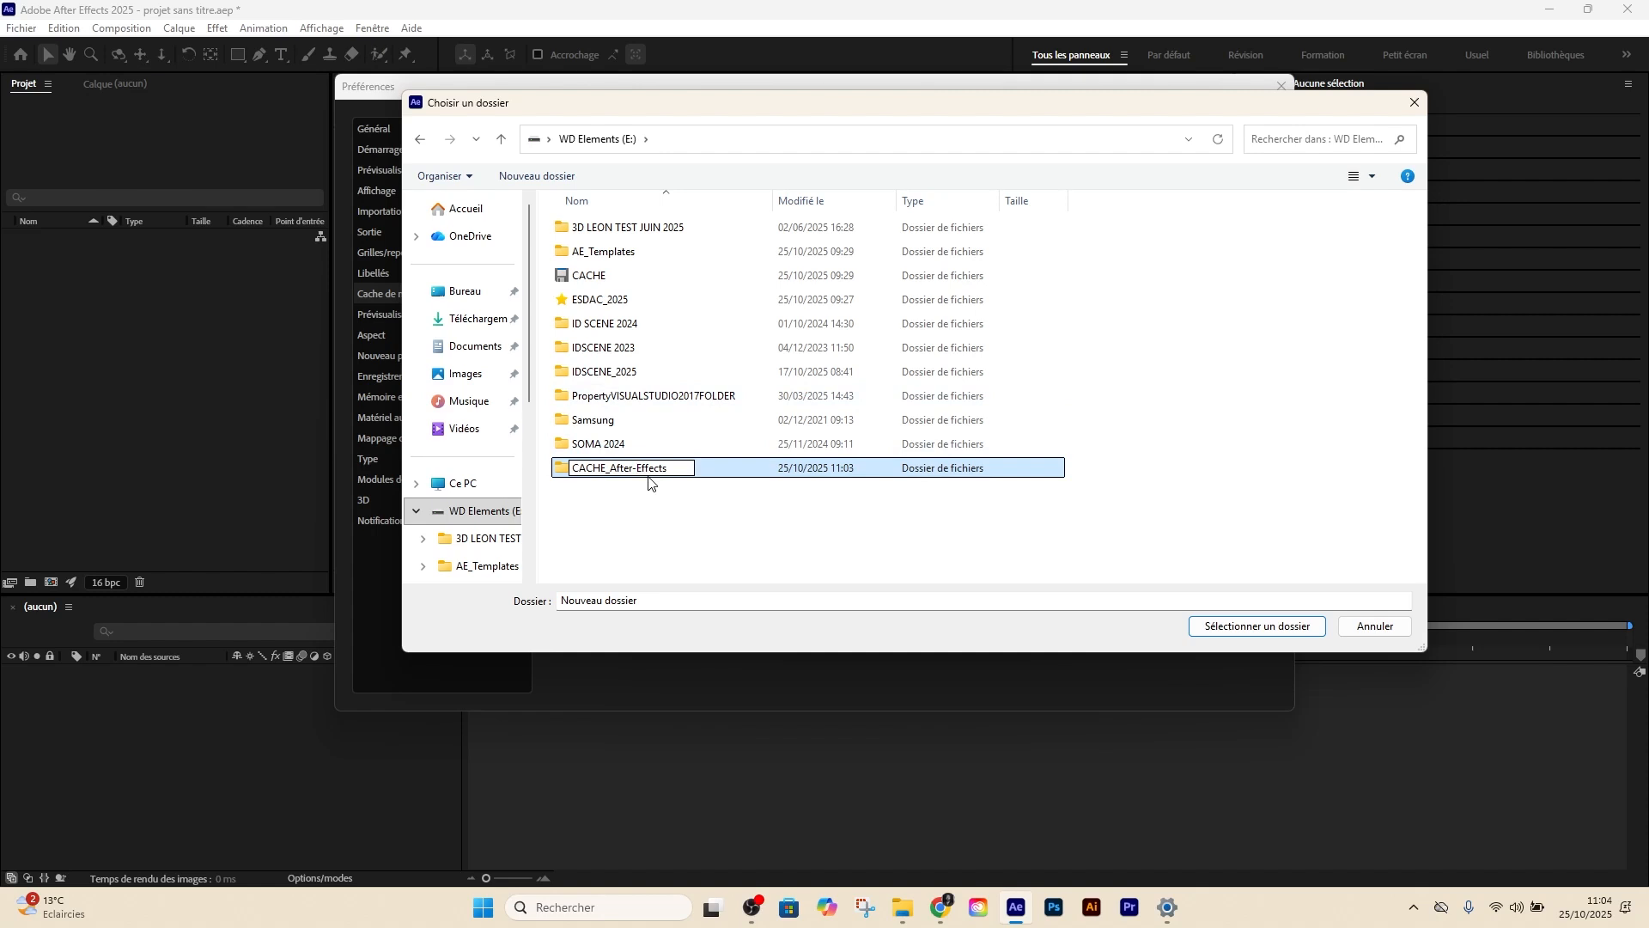
pyautogui.press('BackSpace')
pyautogui.write('_')
pyautogui.moveTo(608, 469); pyautogui.dragTo(582, 469)
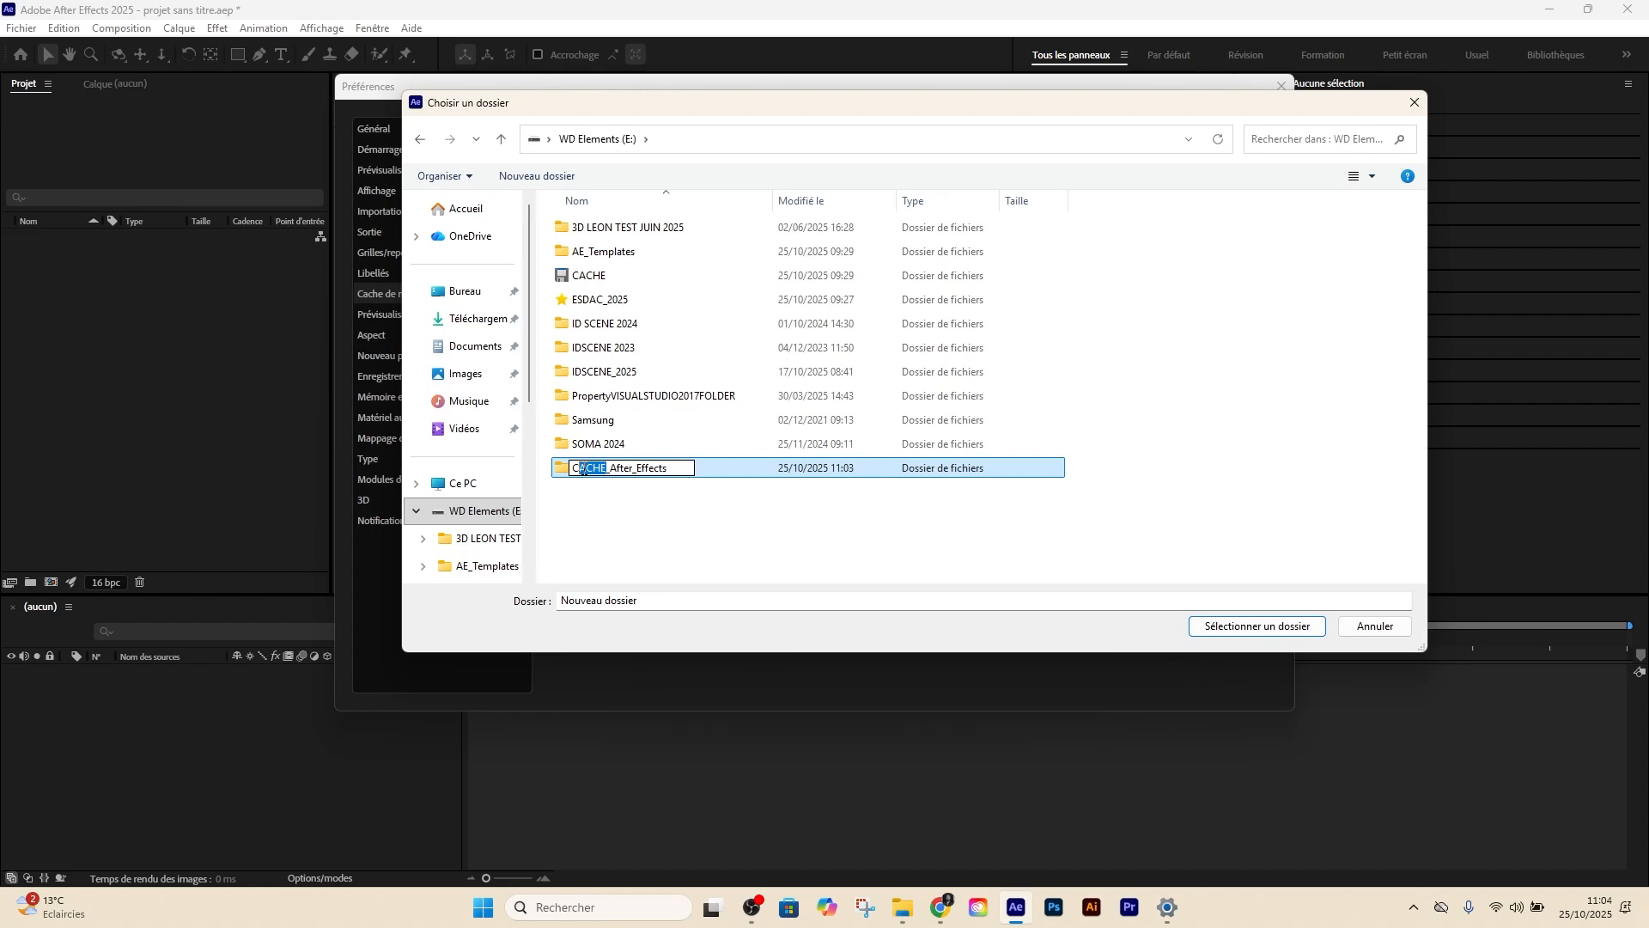
pyautogui.press('End')
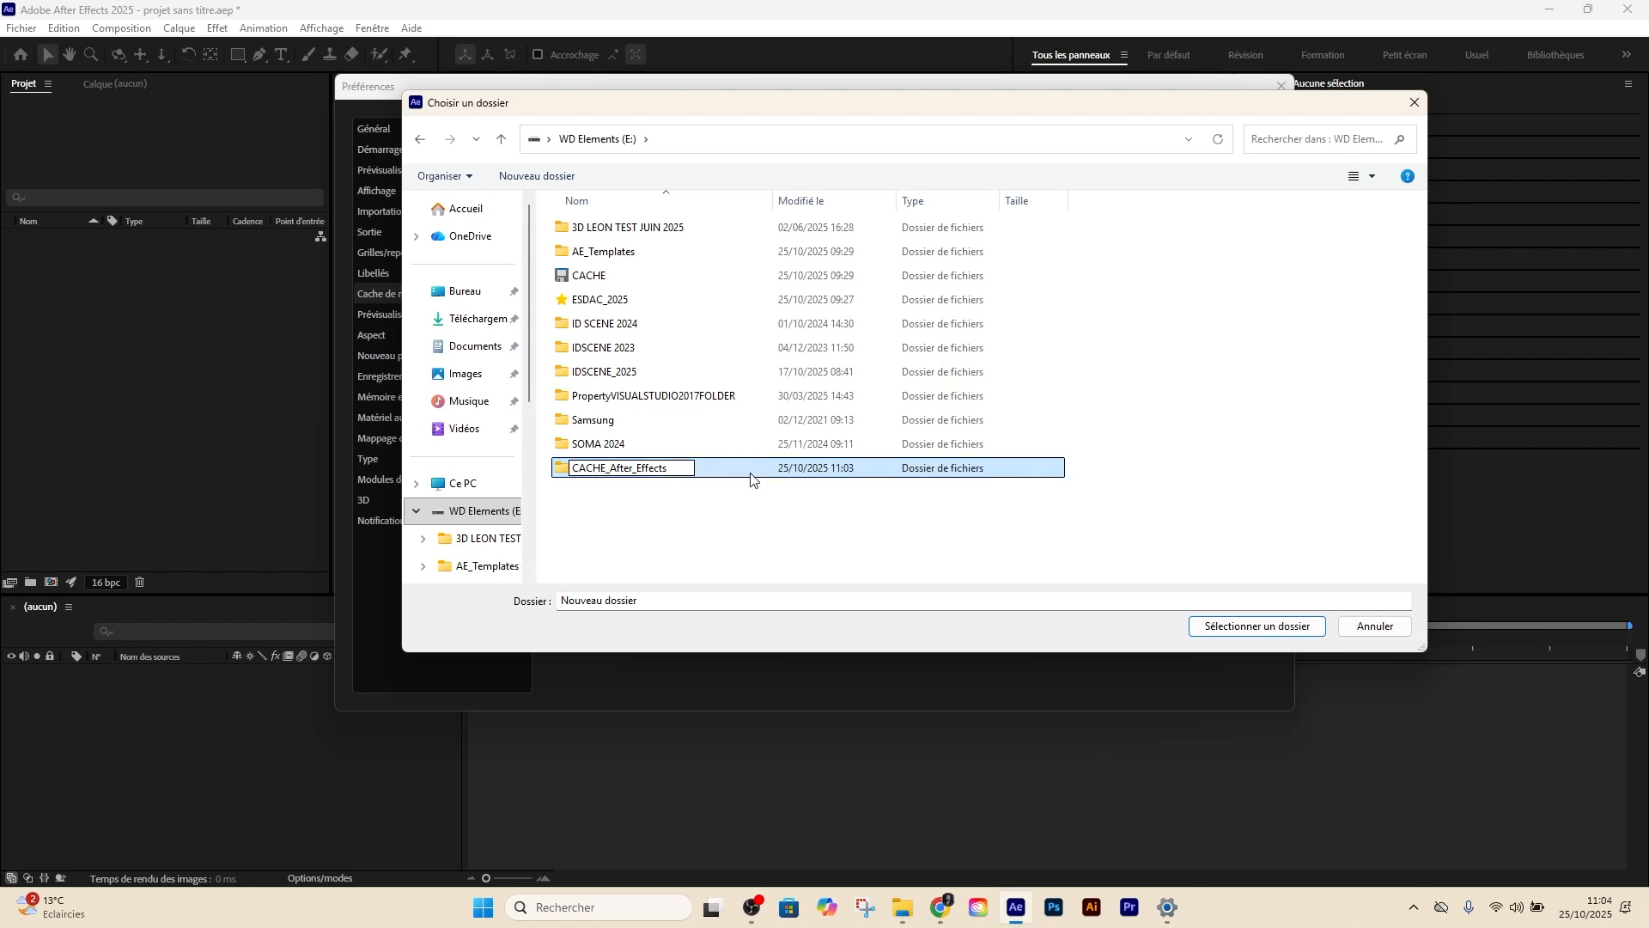
pyautogui.doubleClick(856, 469)
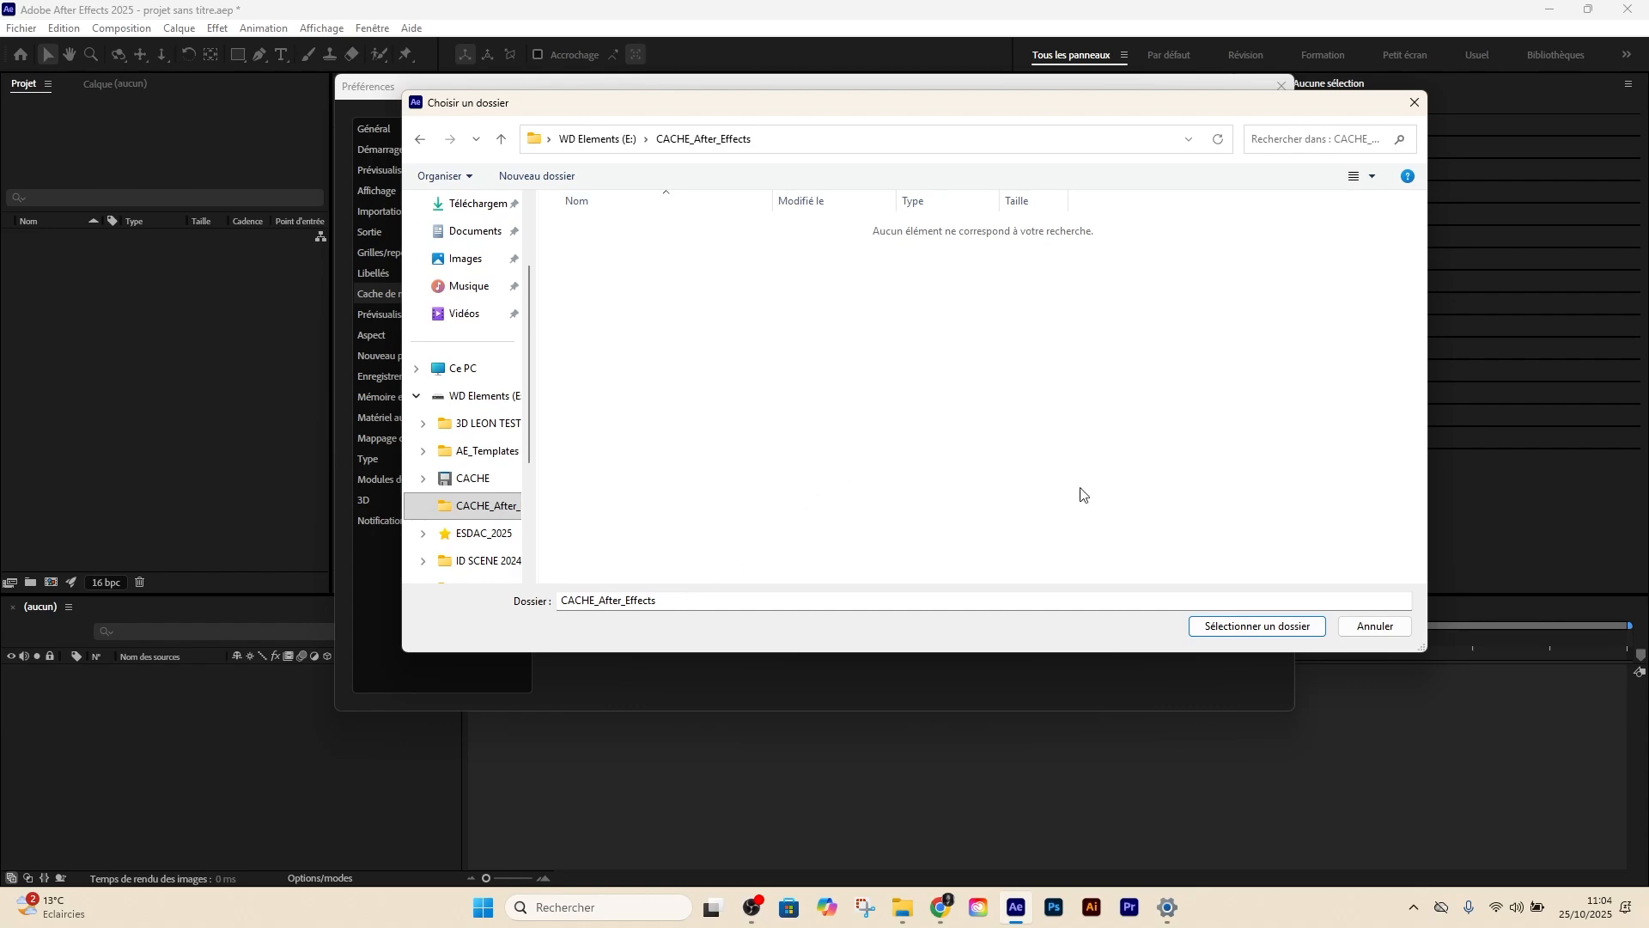
pyautogui.click(1256, 626)
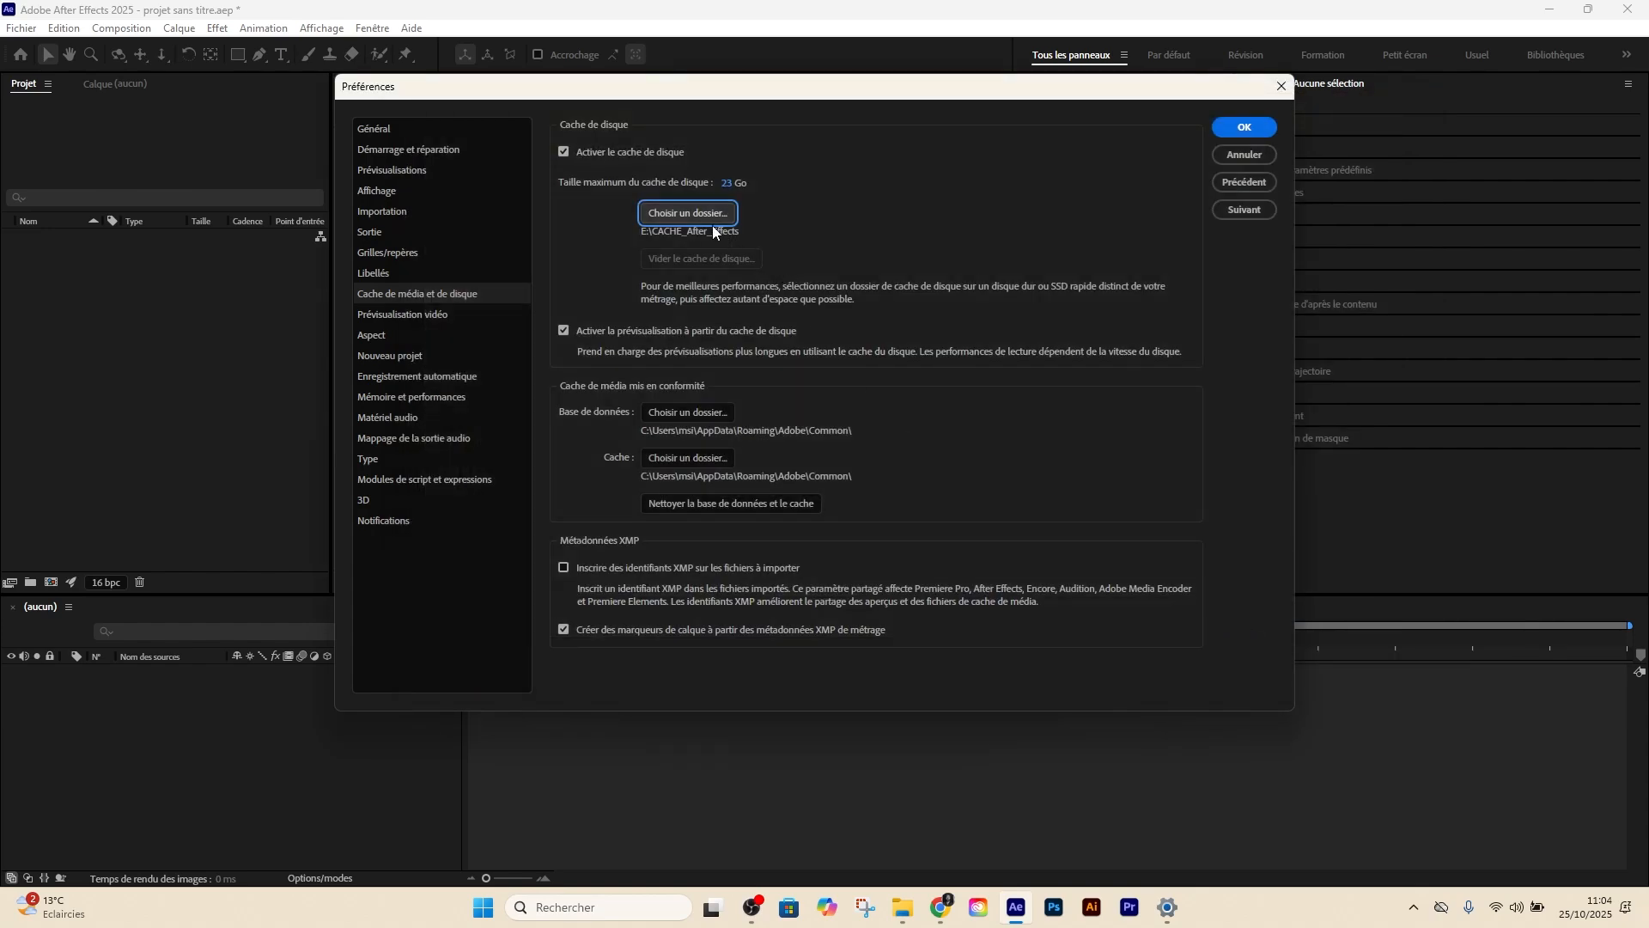
# Set the conformed media cache database location to CACHE_After_Effects on the WD Elements (E:) drive, moving the existing database there
pyautogui.click(688, 412)
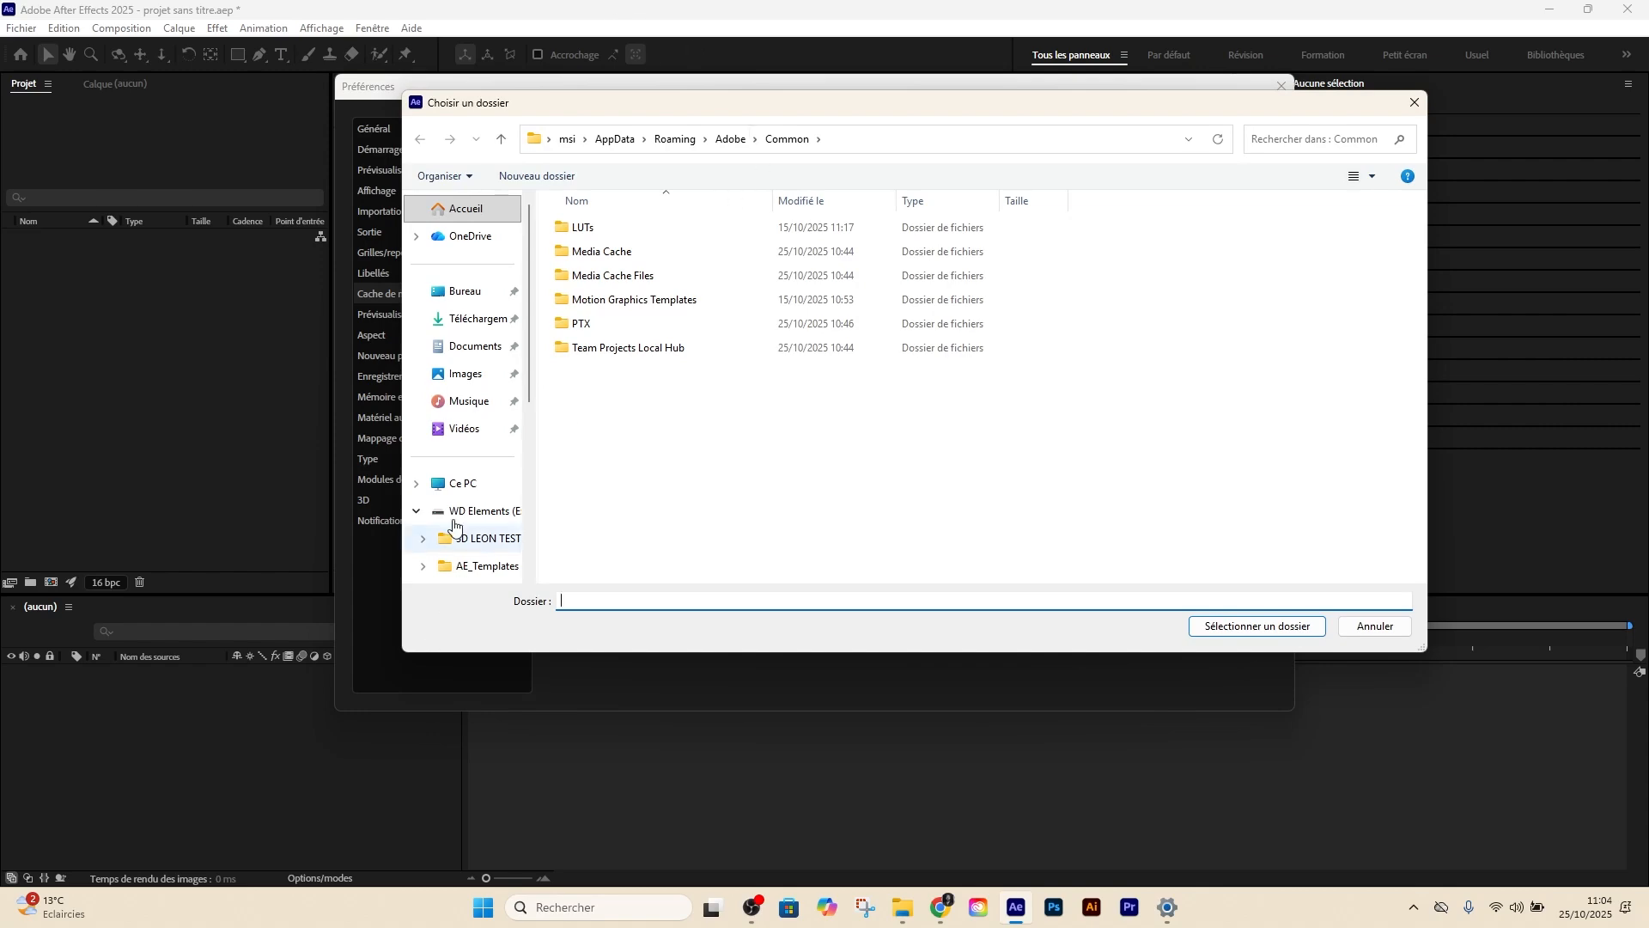
pyautogui.click(470, 510)
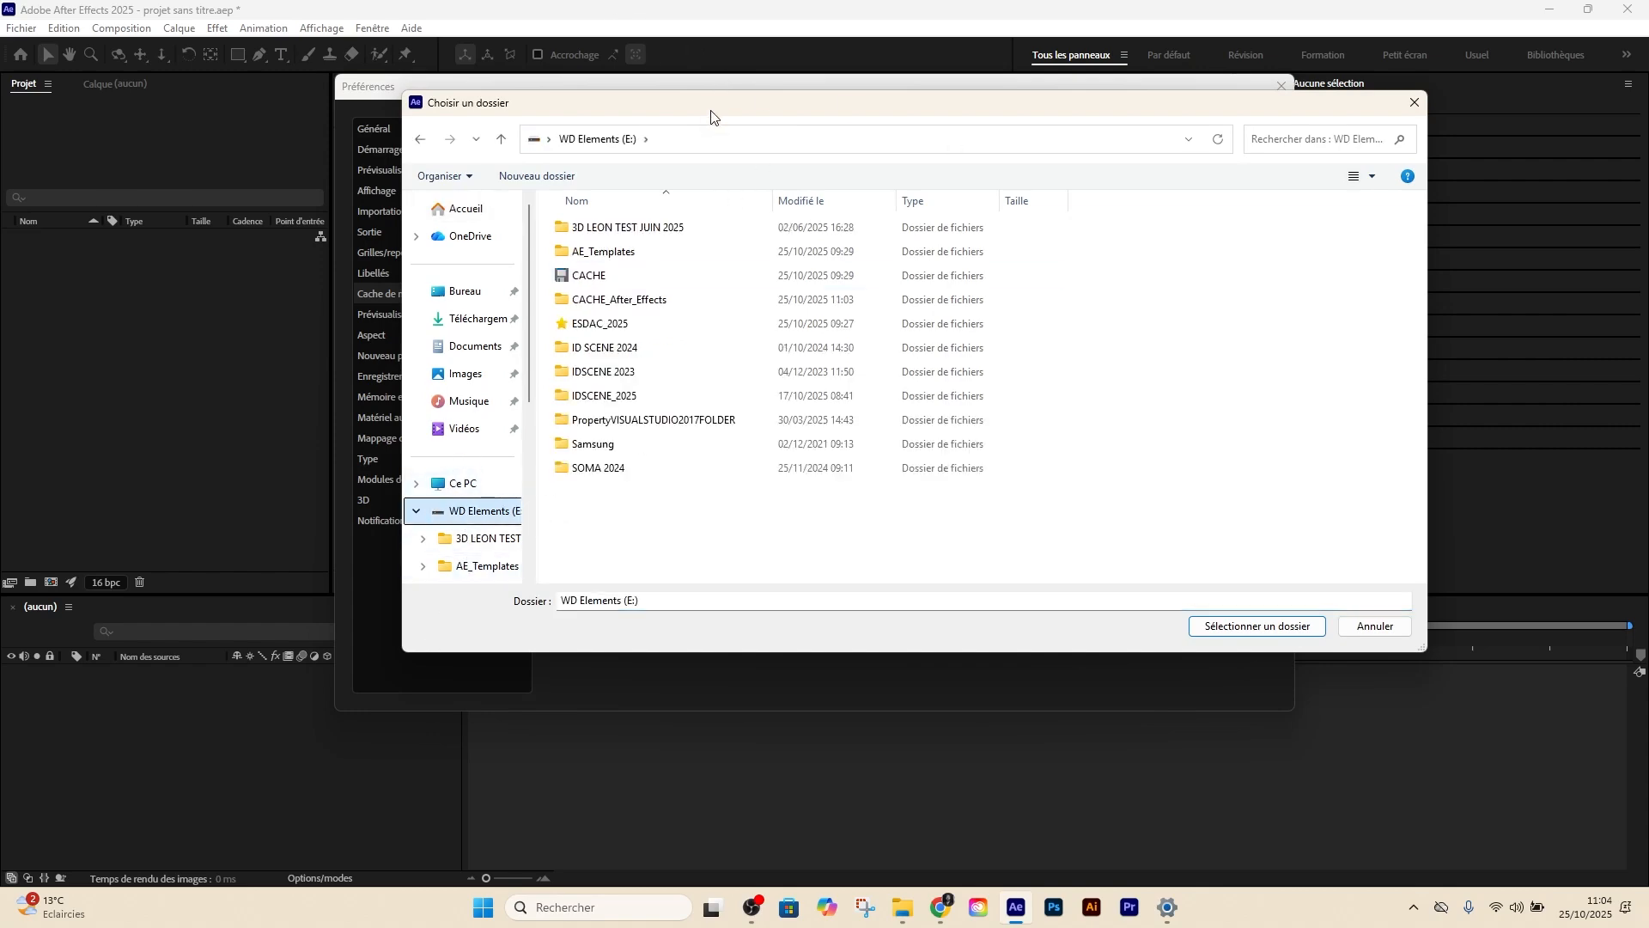
pyautogui.moveTo(711, 116); pyautogui.dragTo(738, 177)
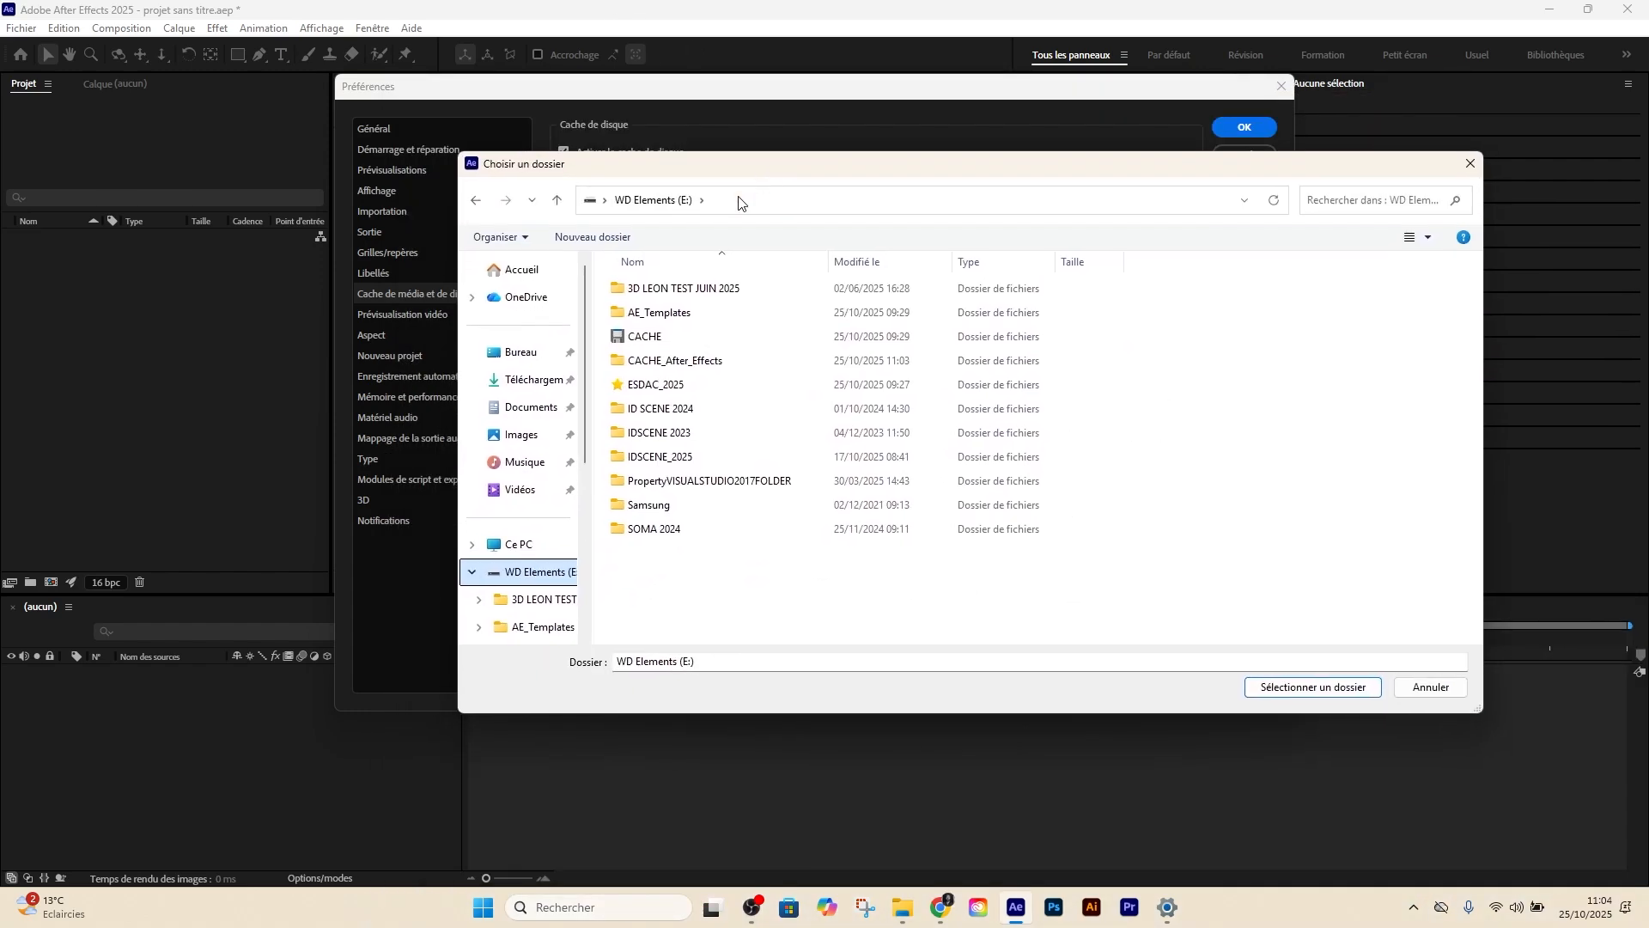
pyautogui.doubleClick(663, 361)
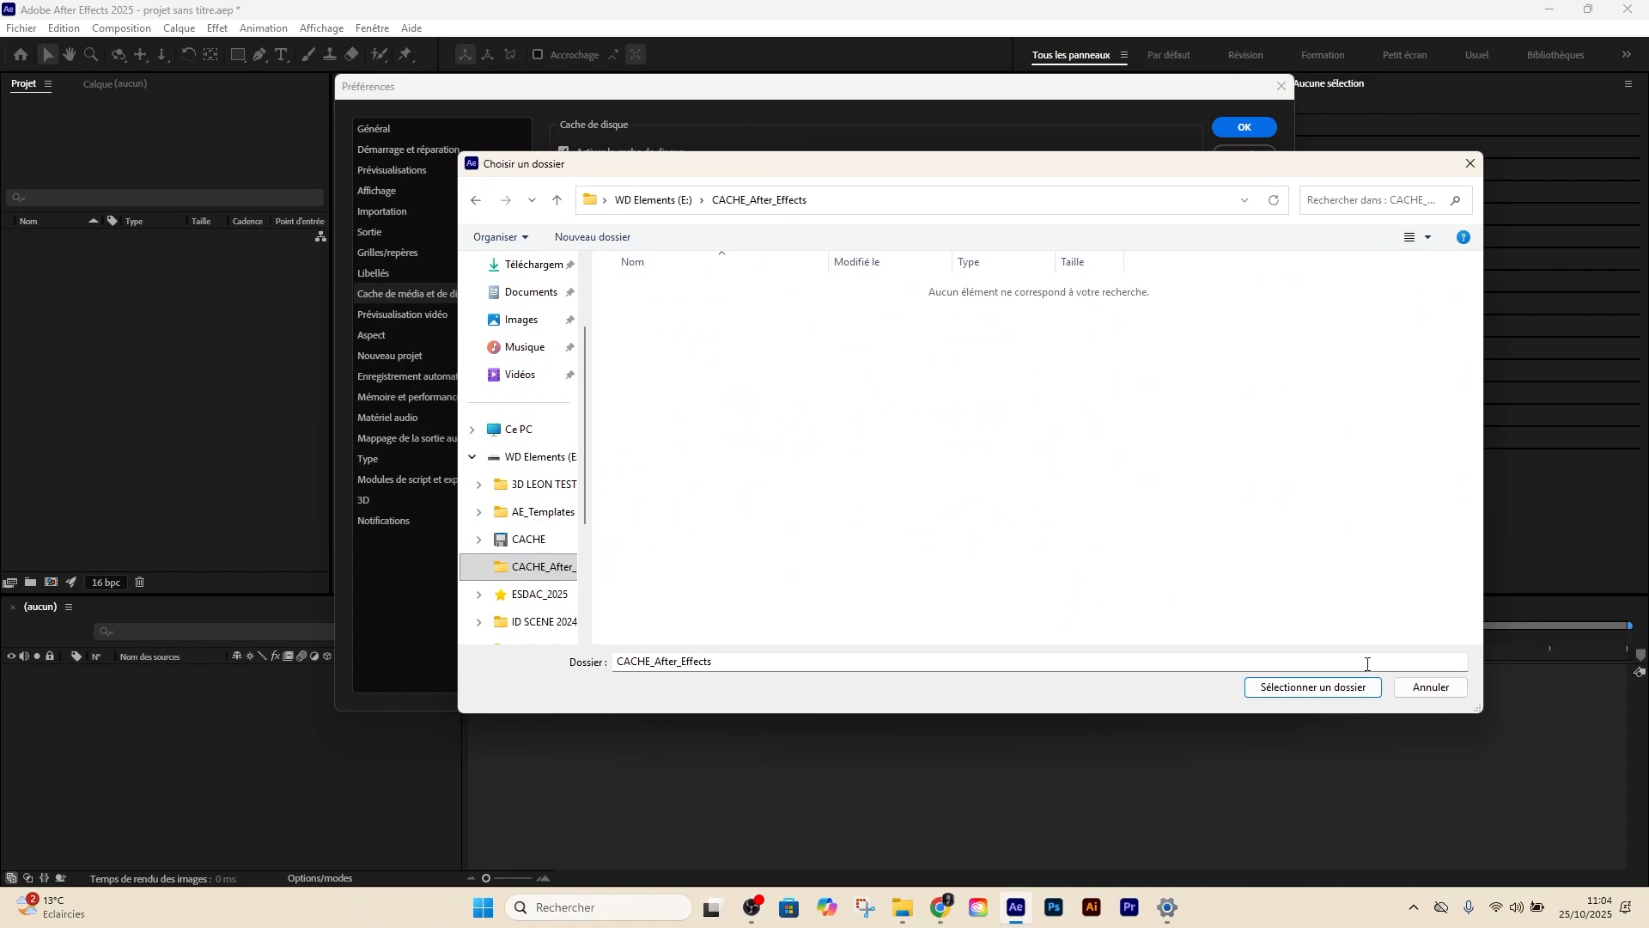
pyautogui.click(1312, 687)
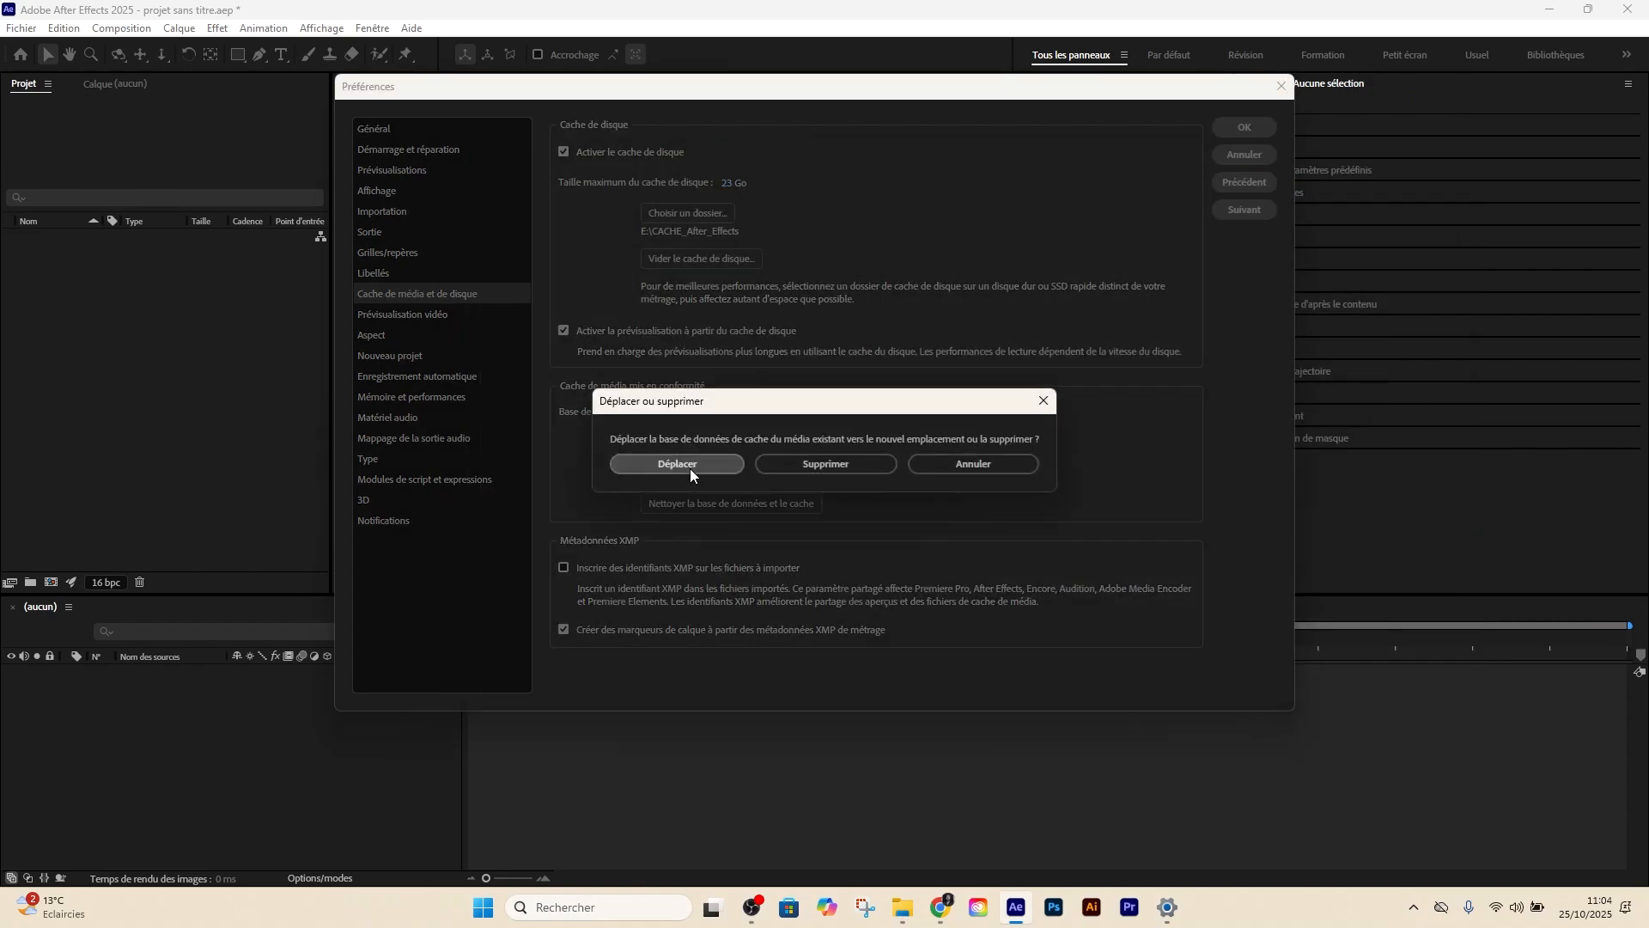
pyautogui.click(688, 468)
# Set the conformed media cache files location to CACHE_After_Effects on the WD Elements (E:) drive, moving the existing cache, and save the preferences
pyautogui.click(679, 461)
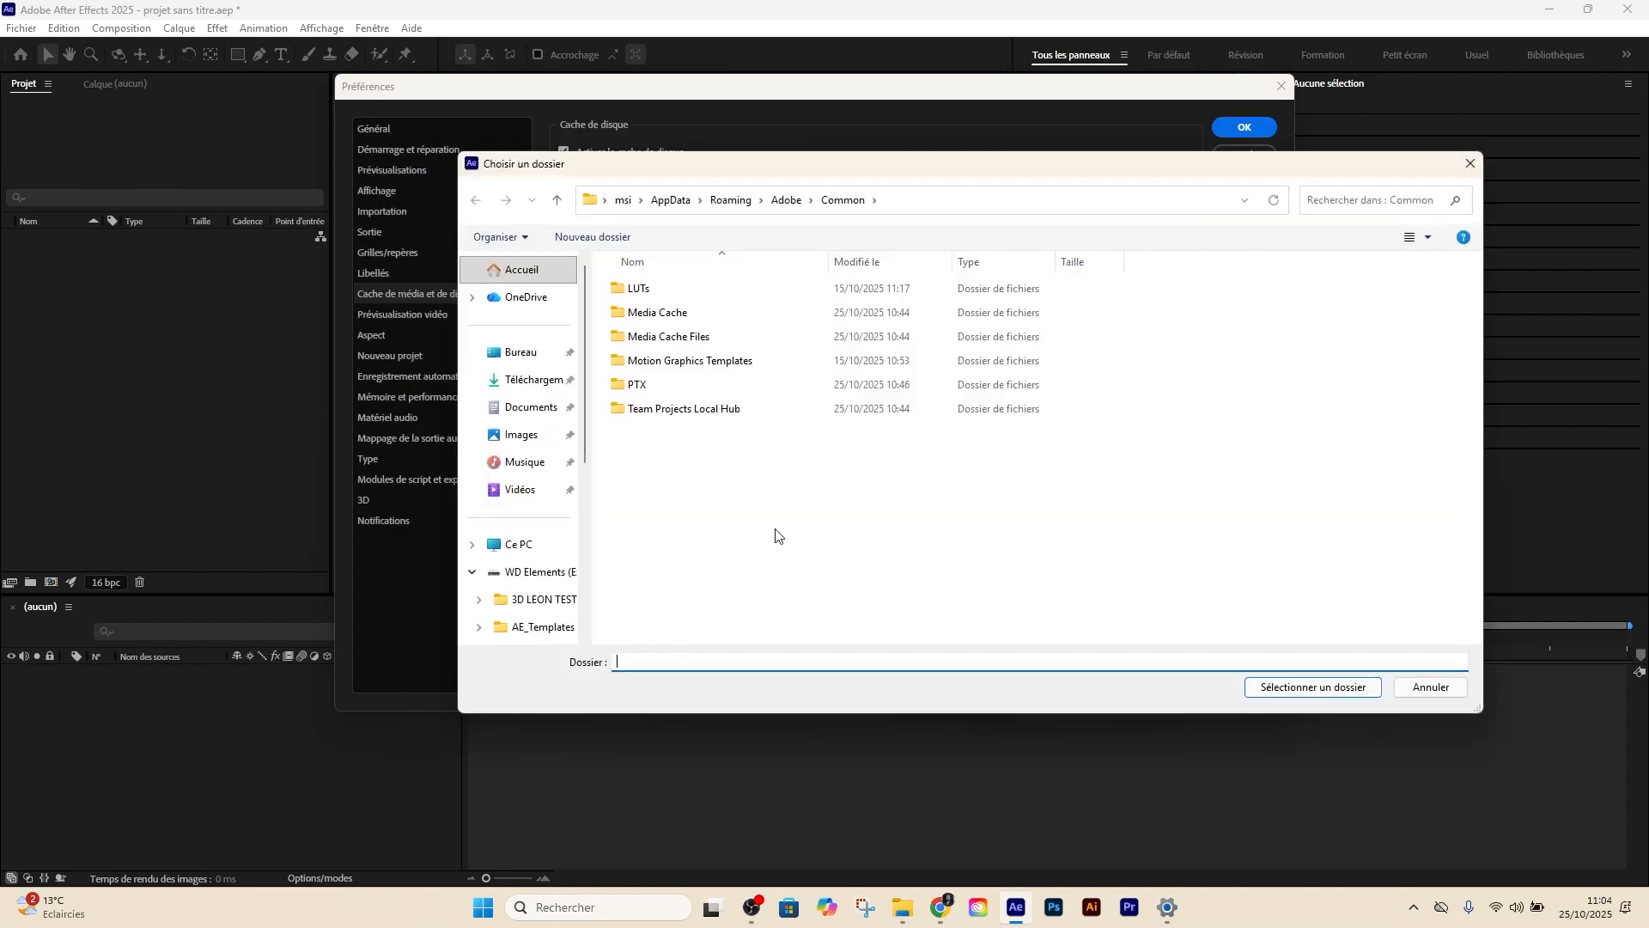
pyautogui.moveTo(817, 174); pyautogui.dragTo(635, 214)
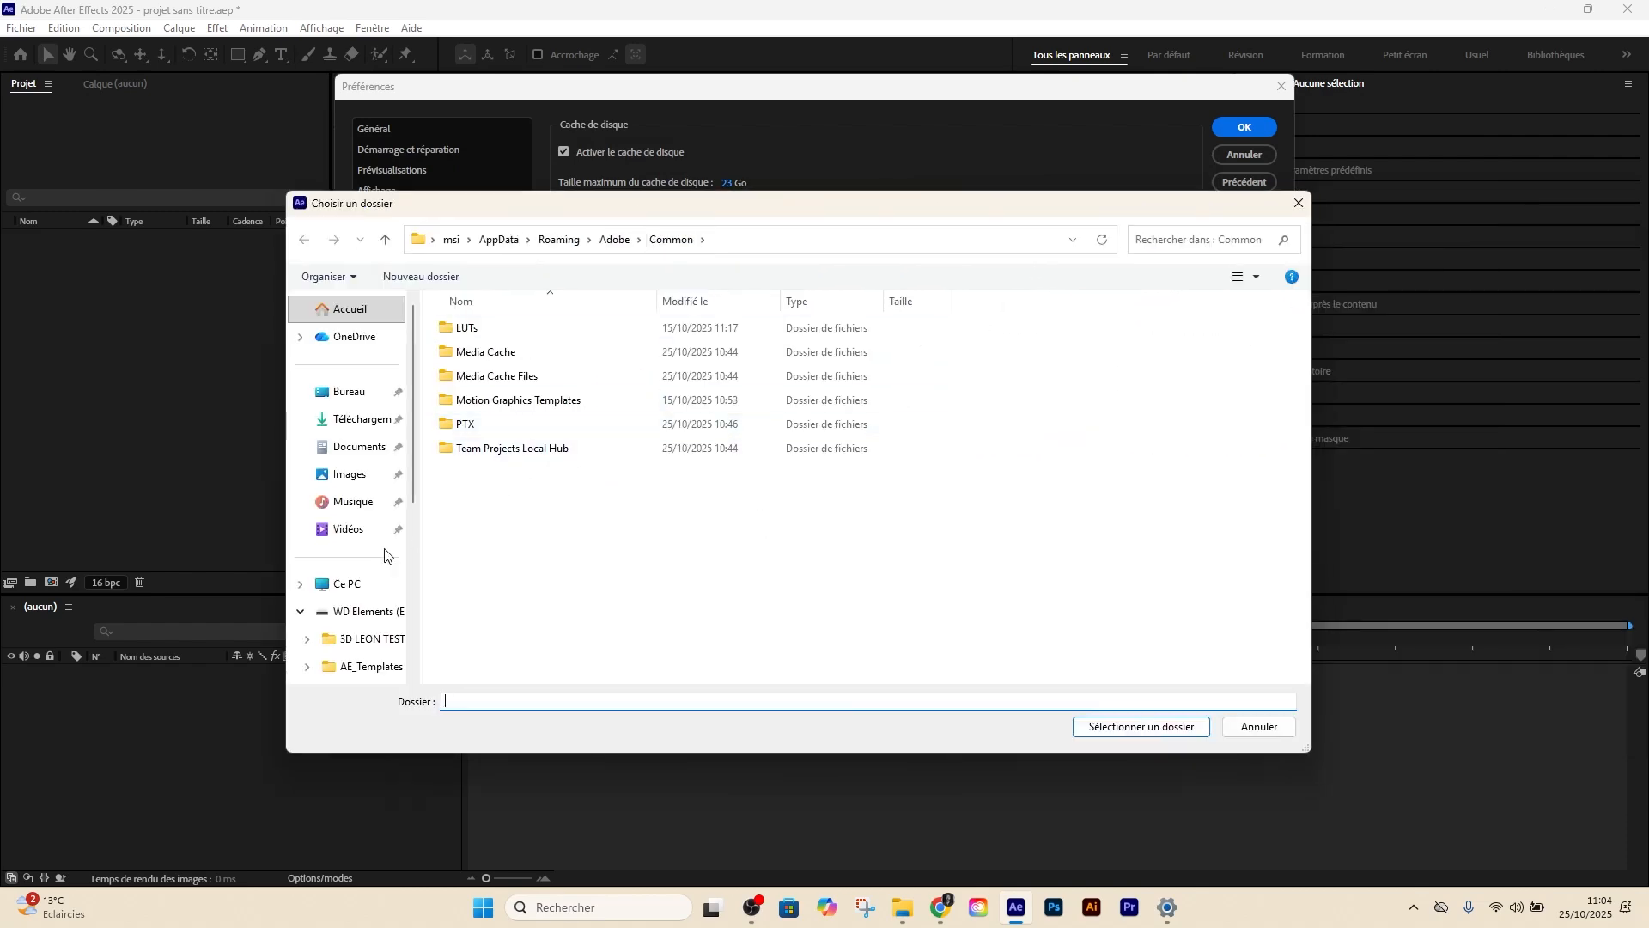
pyautogui.click(361, 611)
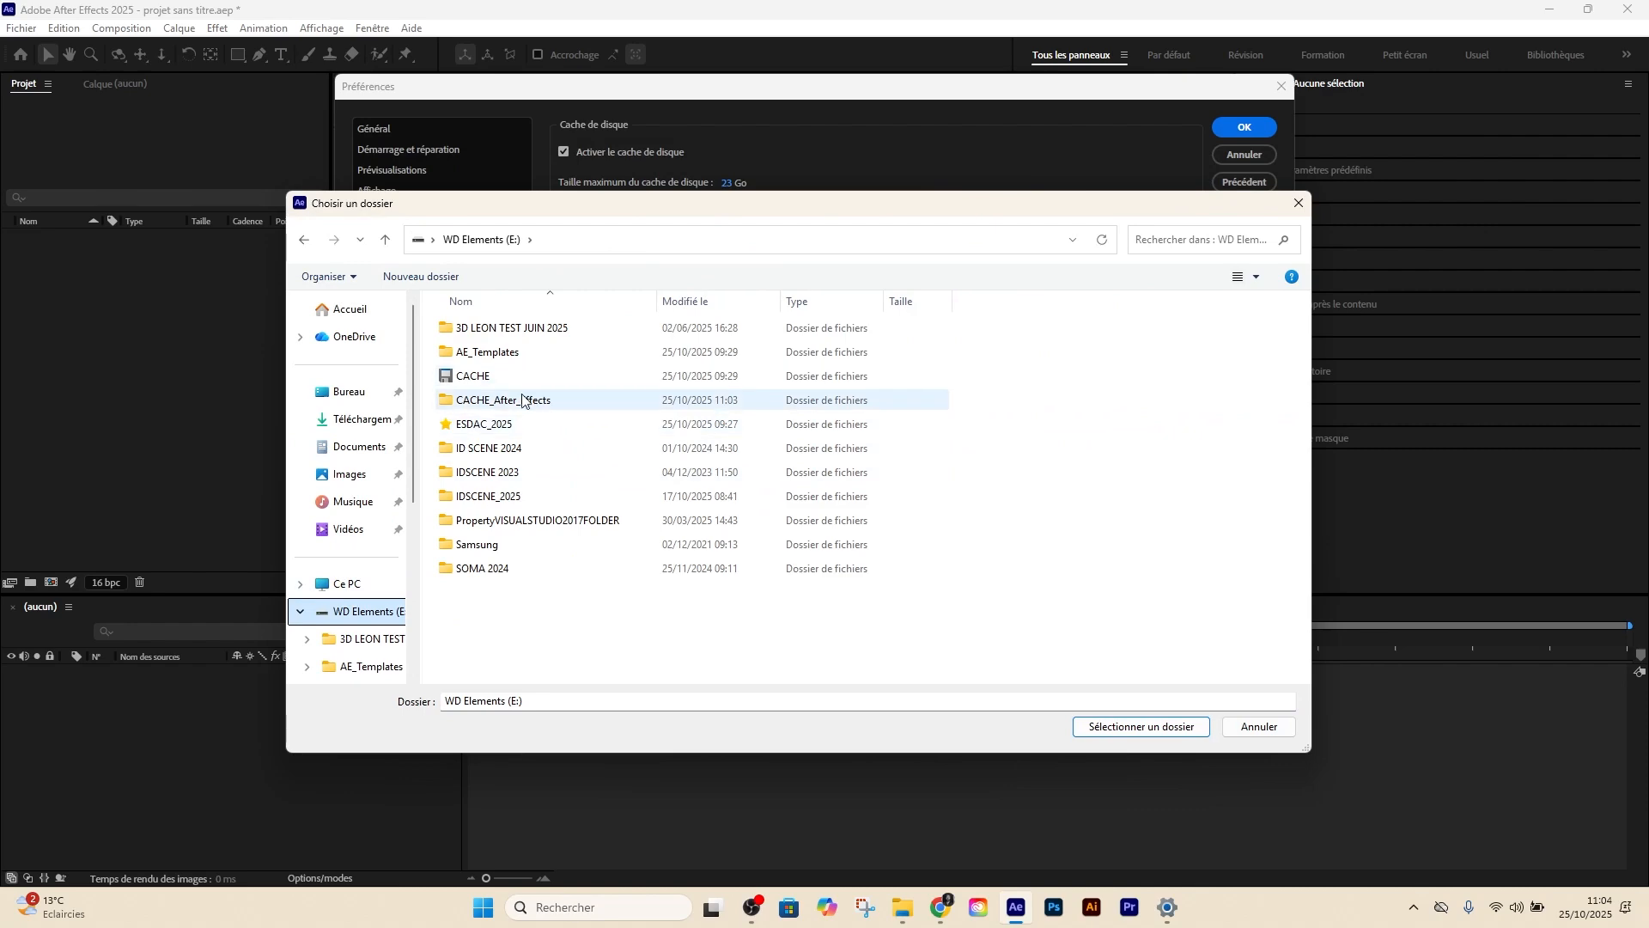
pyautogui.doubleClick(524, 401)
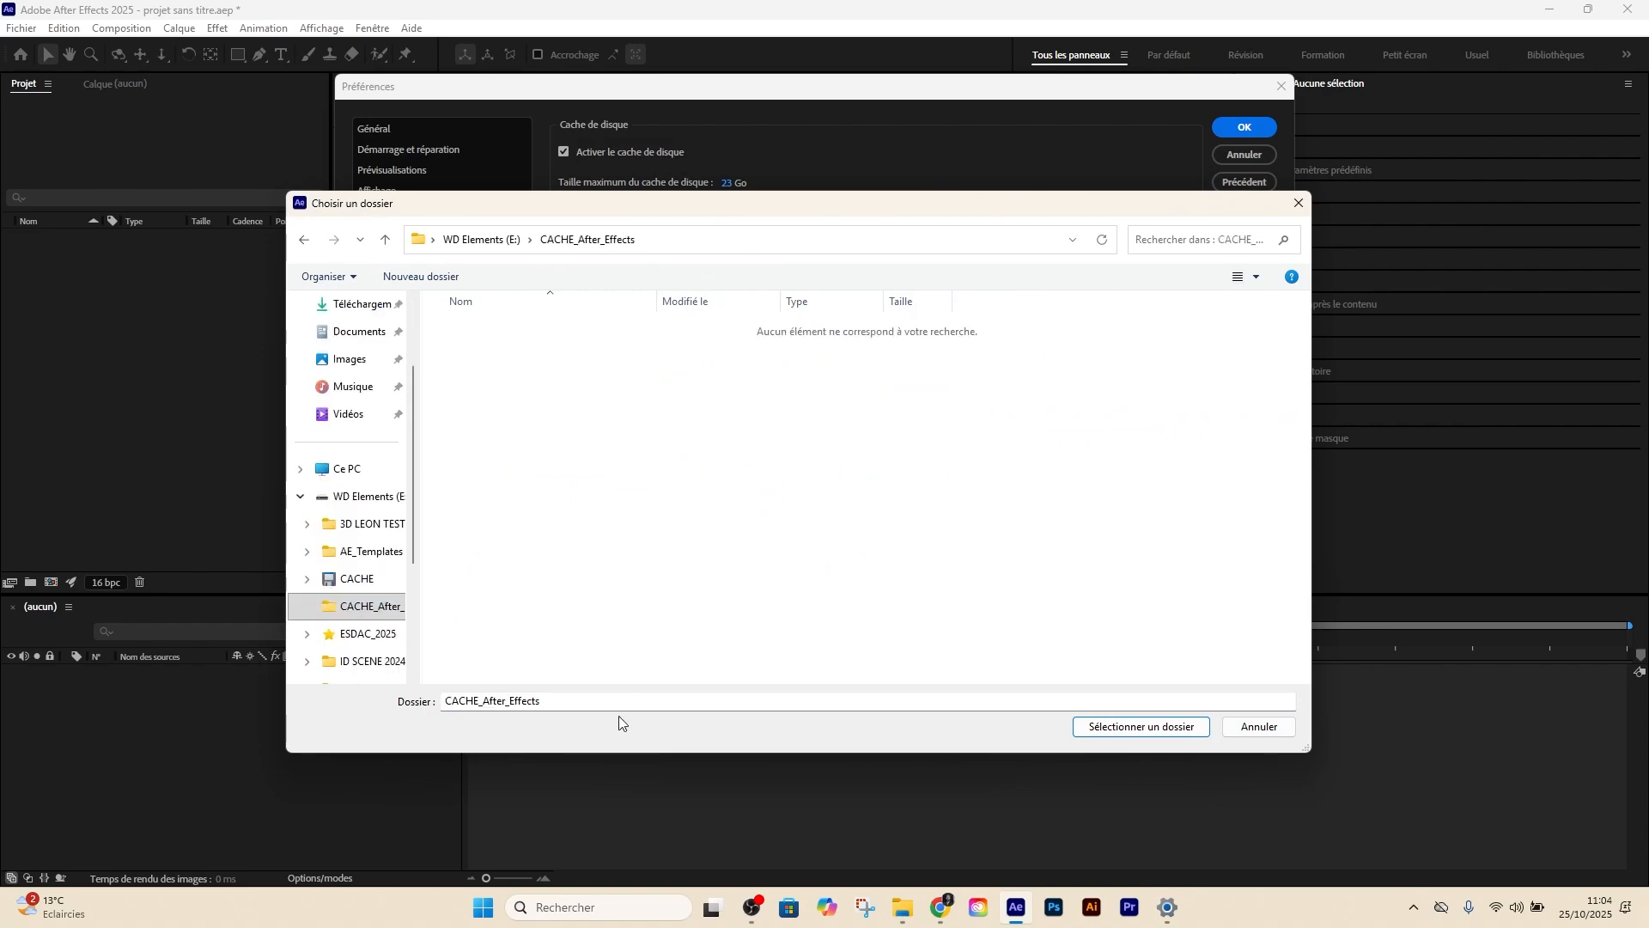
pyautogui.click(1125, 730)
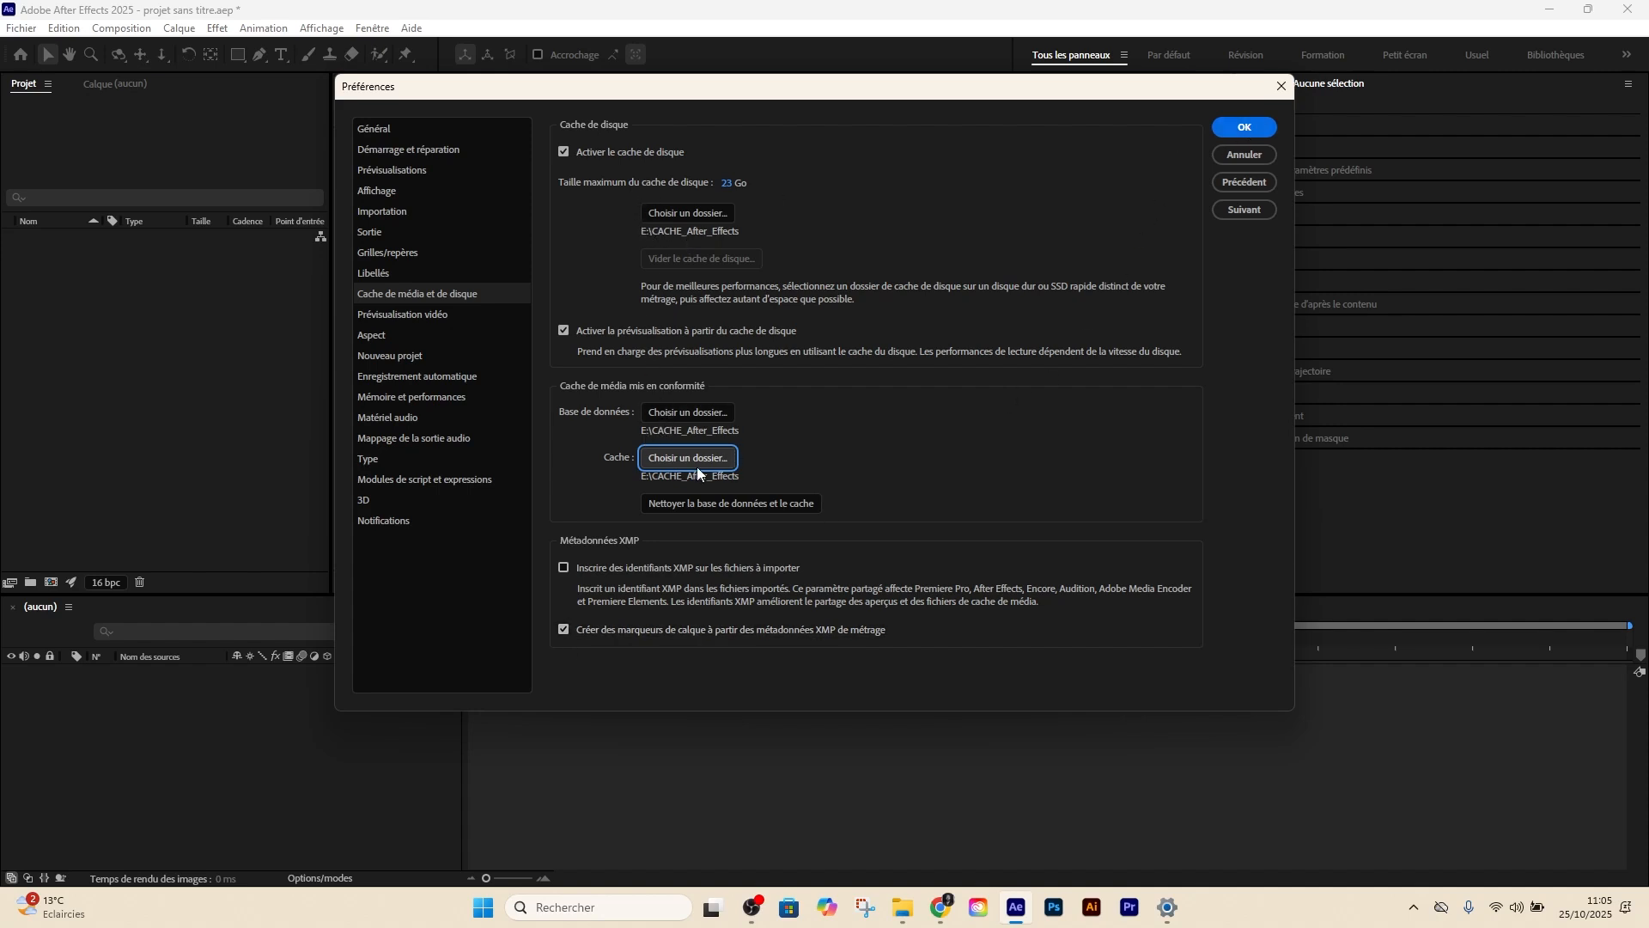
pyautogui.click(1243, 127)
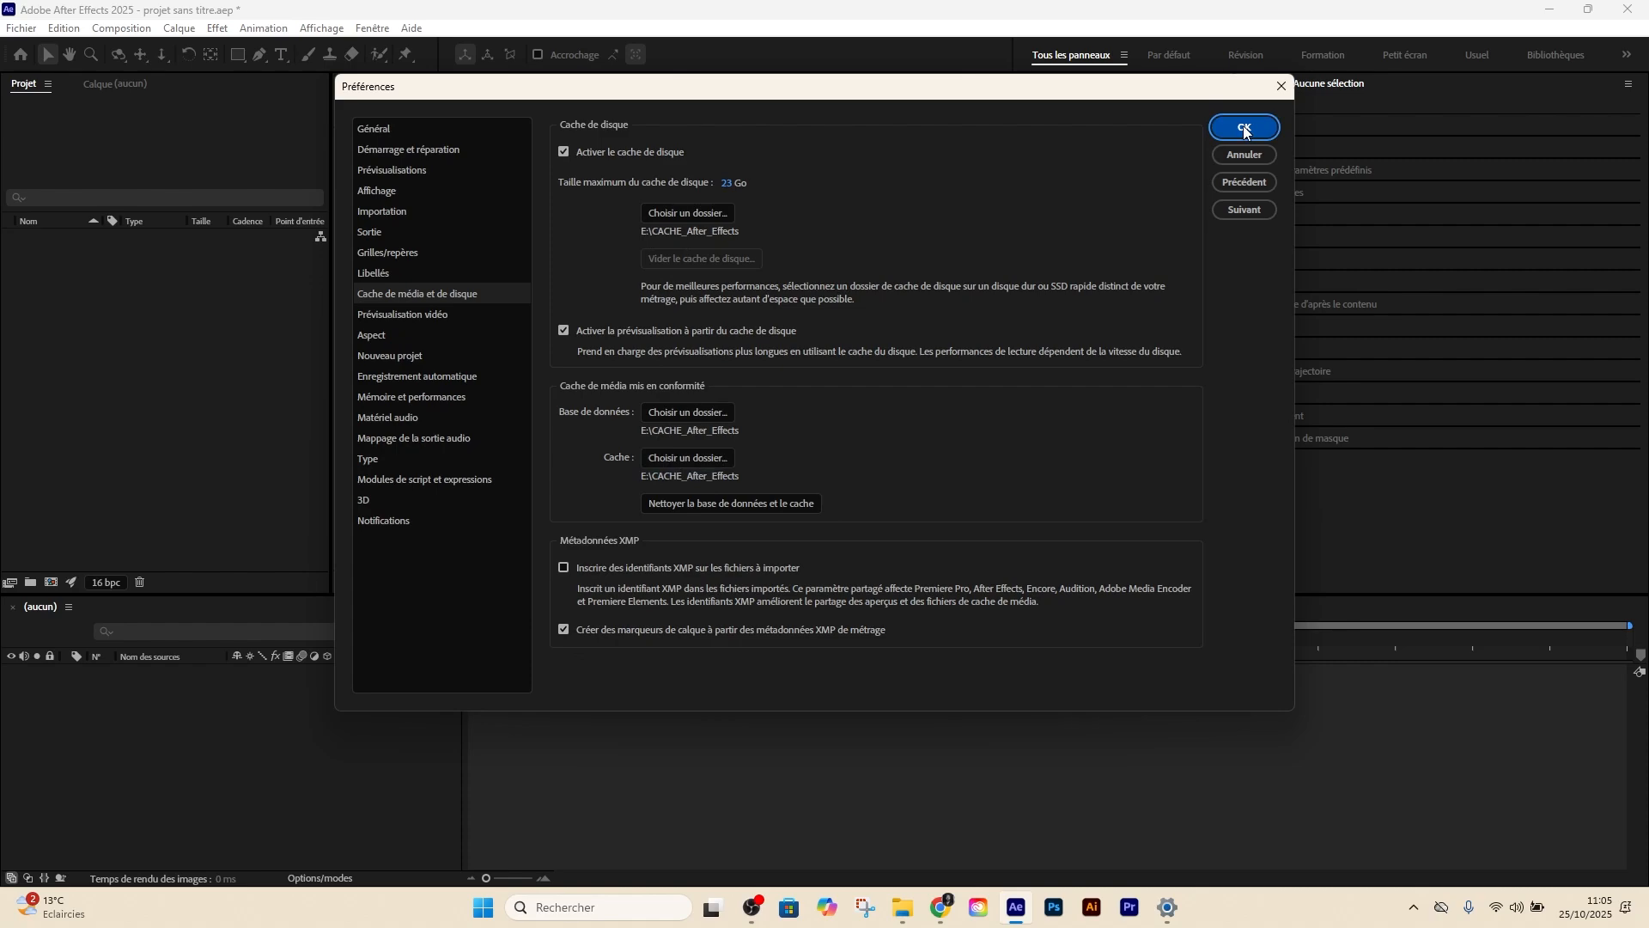
# Reopen the preferences at the video preview settings and review the appearance, new project and auto-save settings
pyautogui.click(110, 30)
pyautogui.moveTo(63, 28)
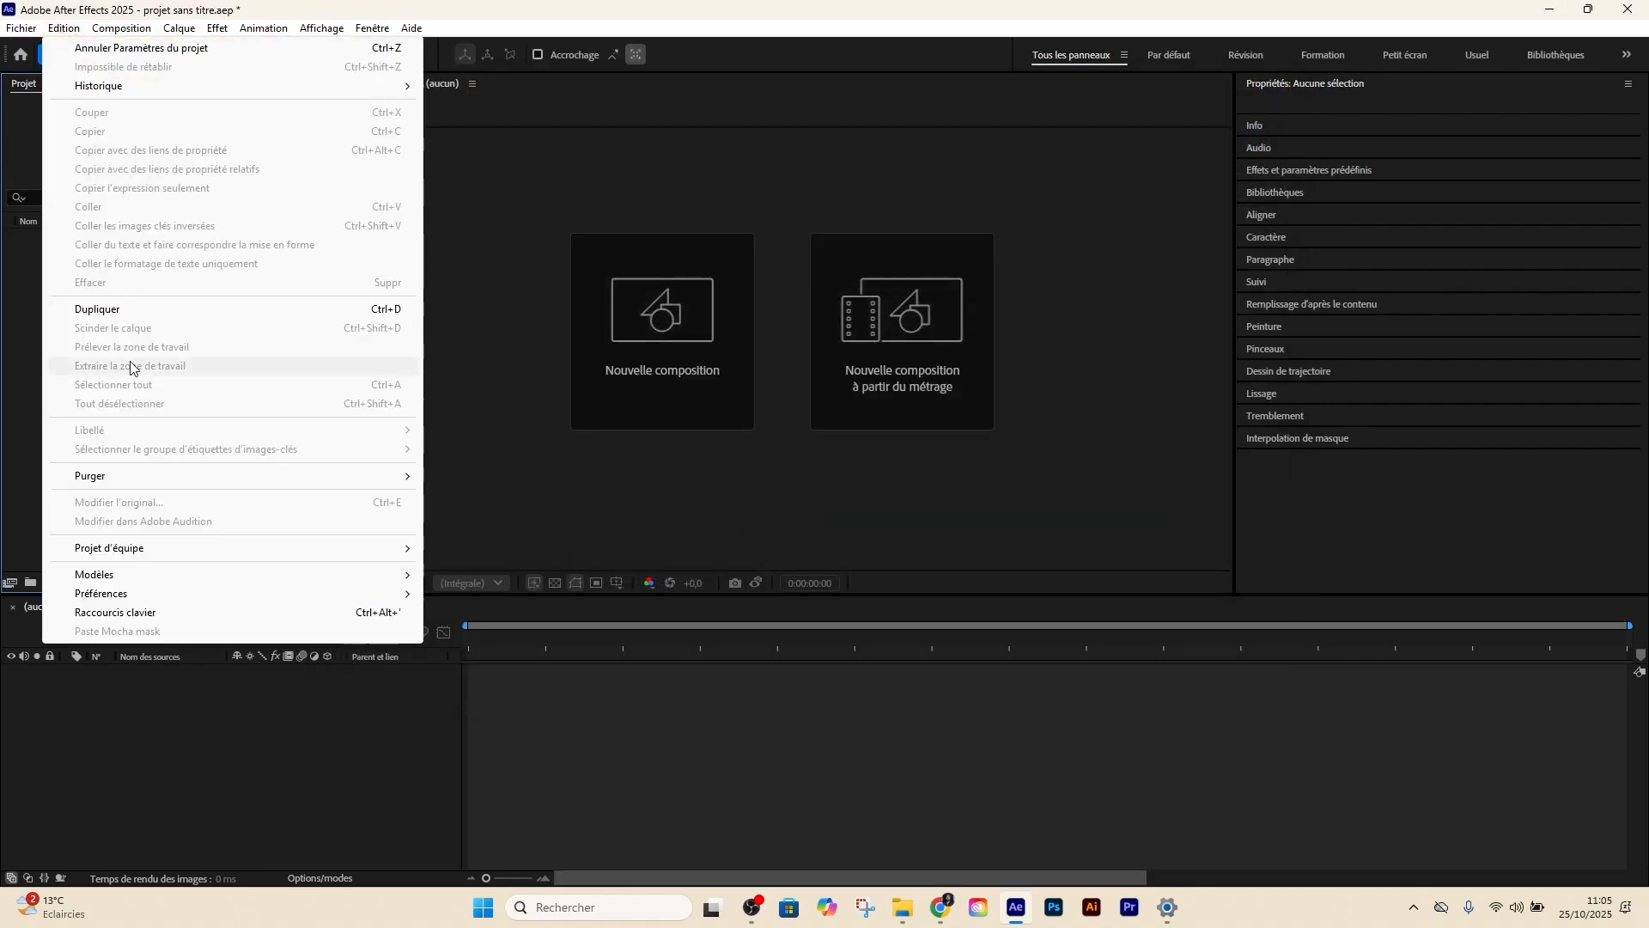
pyautogui.moveTo(129, 594)
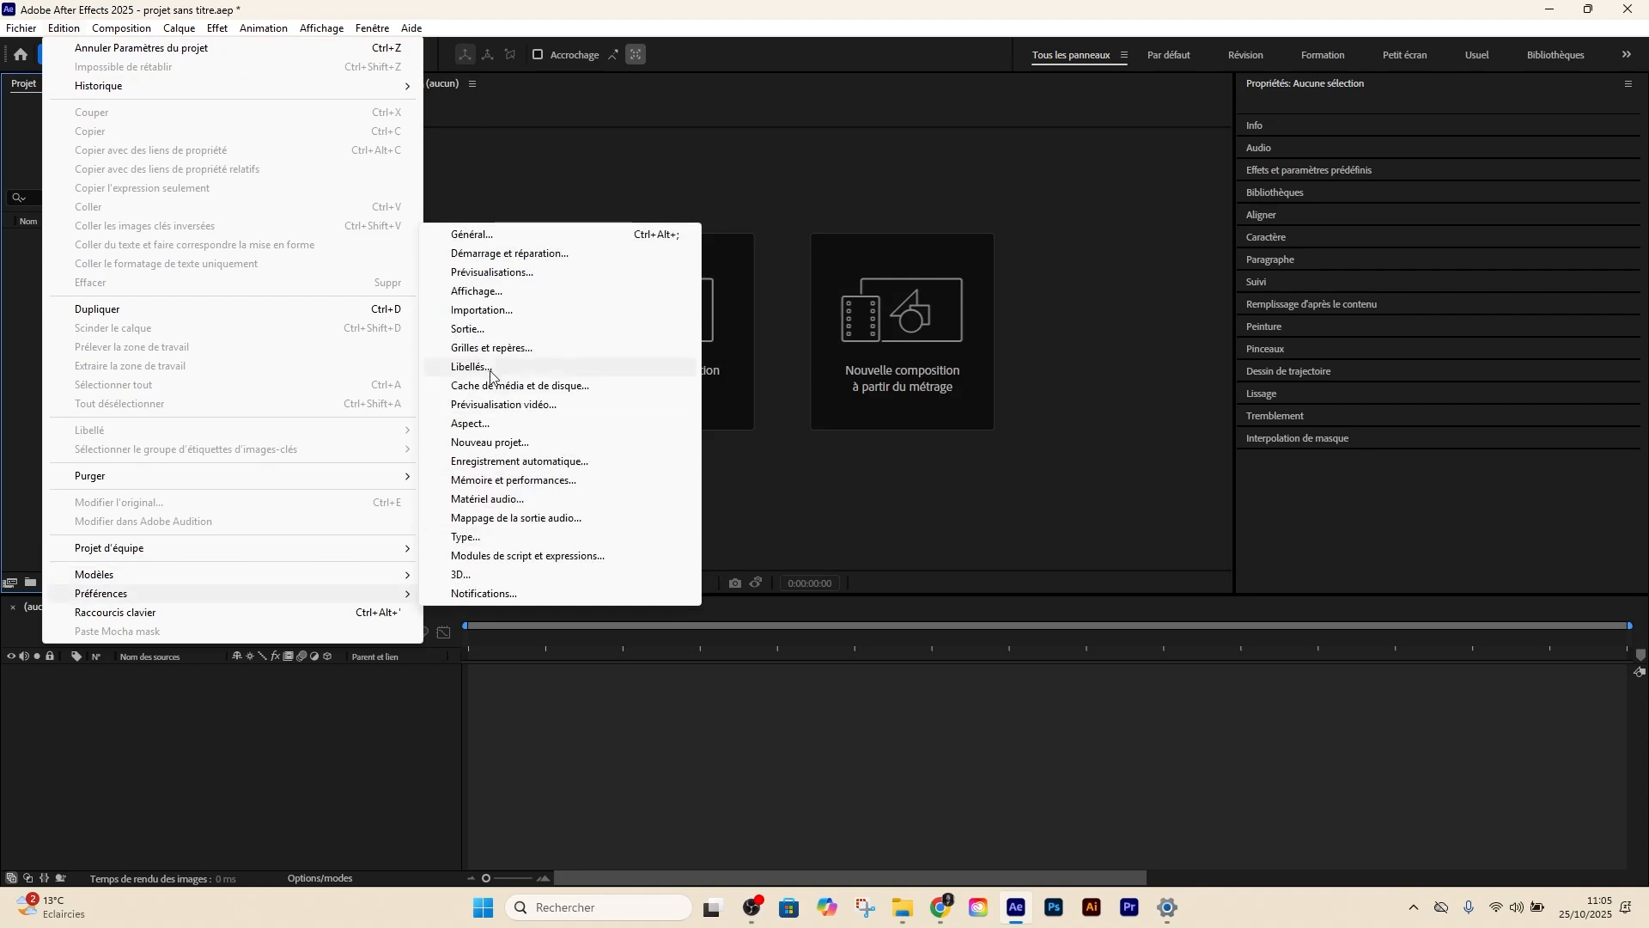
pyautogui.click(503, 405)
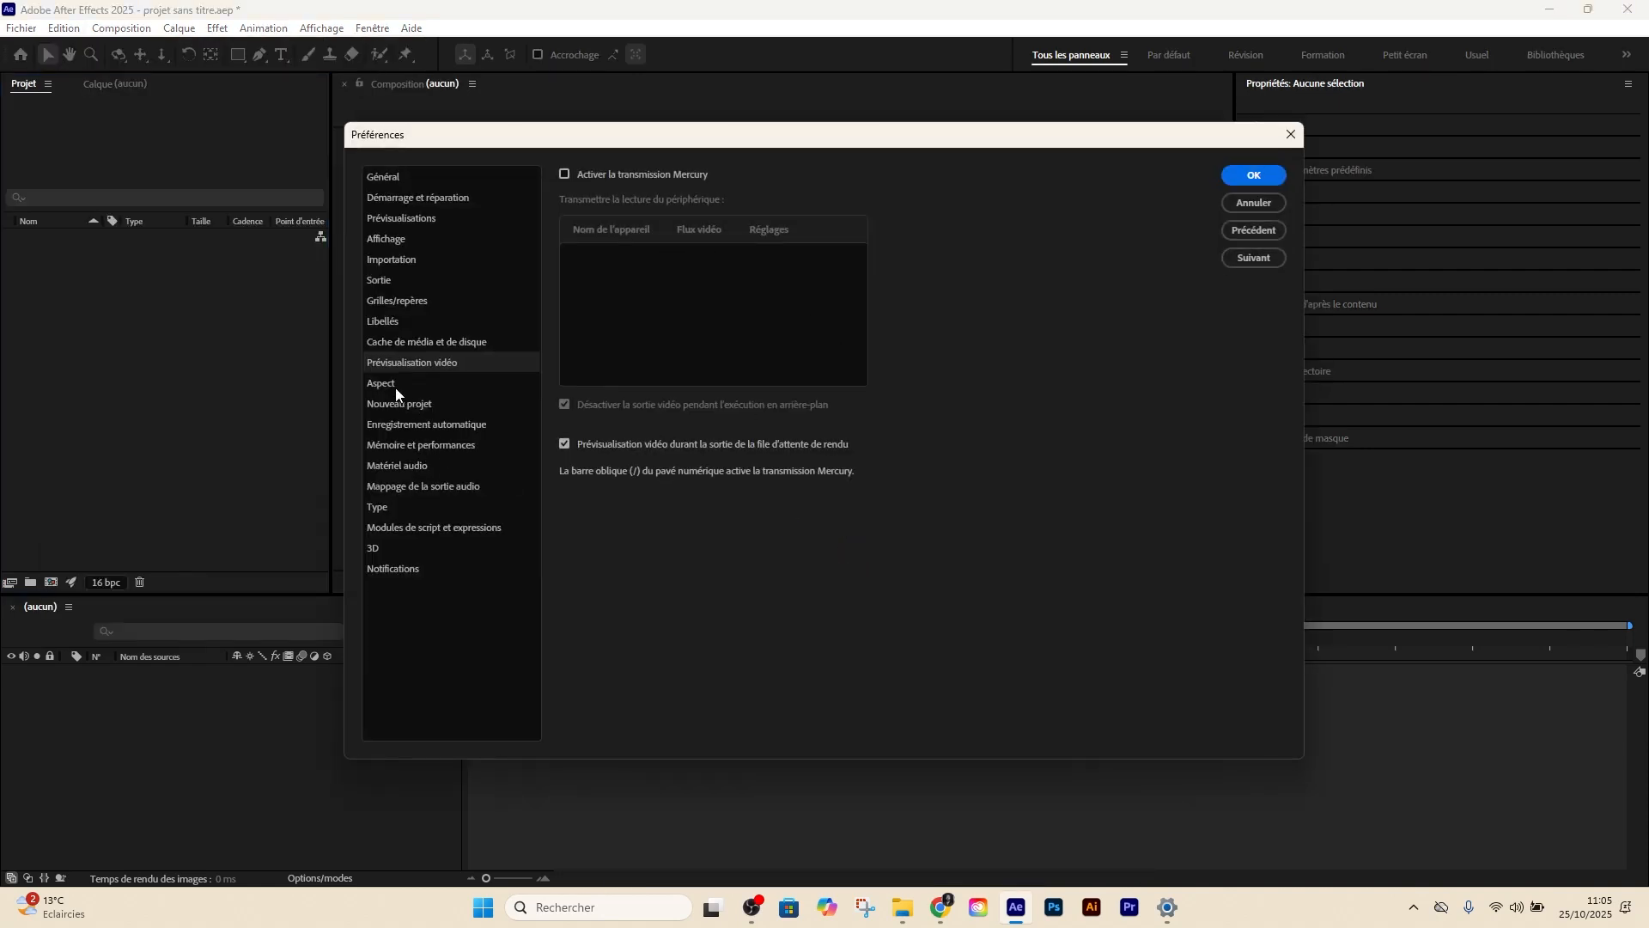
pyautogui.click(395, 385)
pyautogui.click(390, 404)
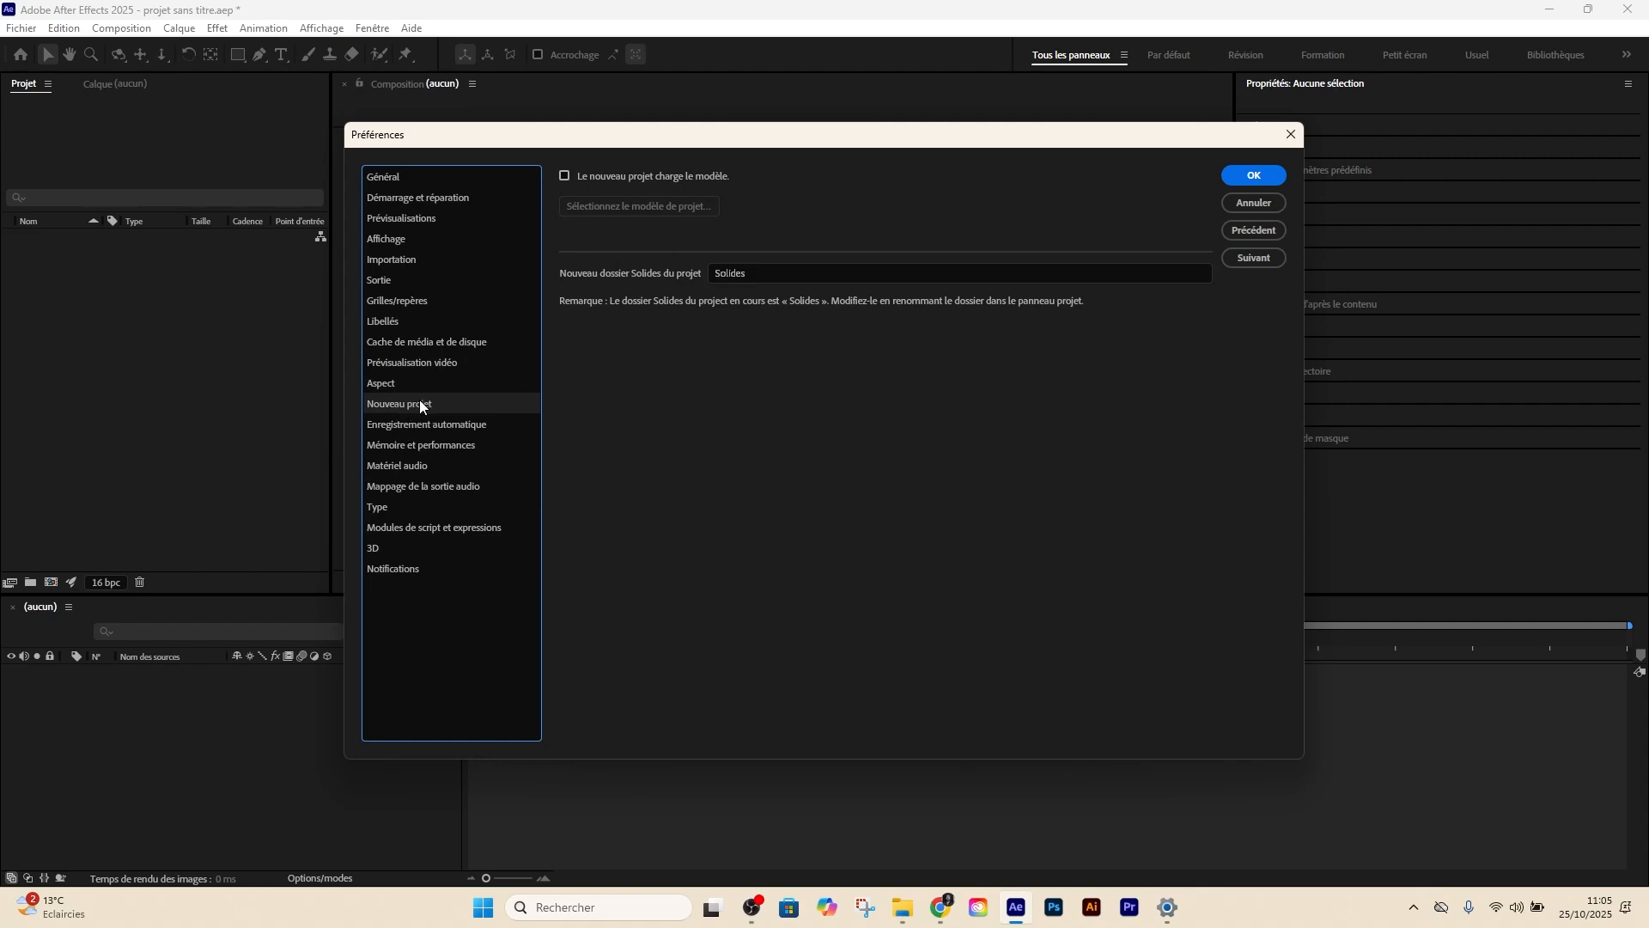
pyautogui.click(428, 426)
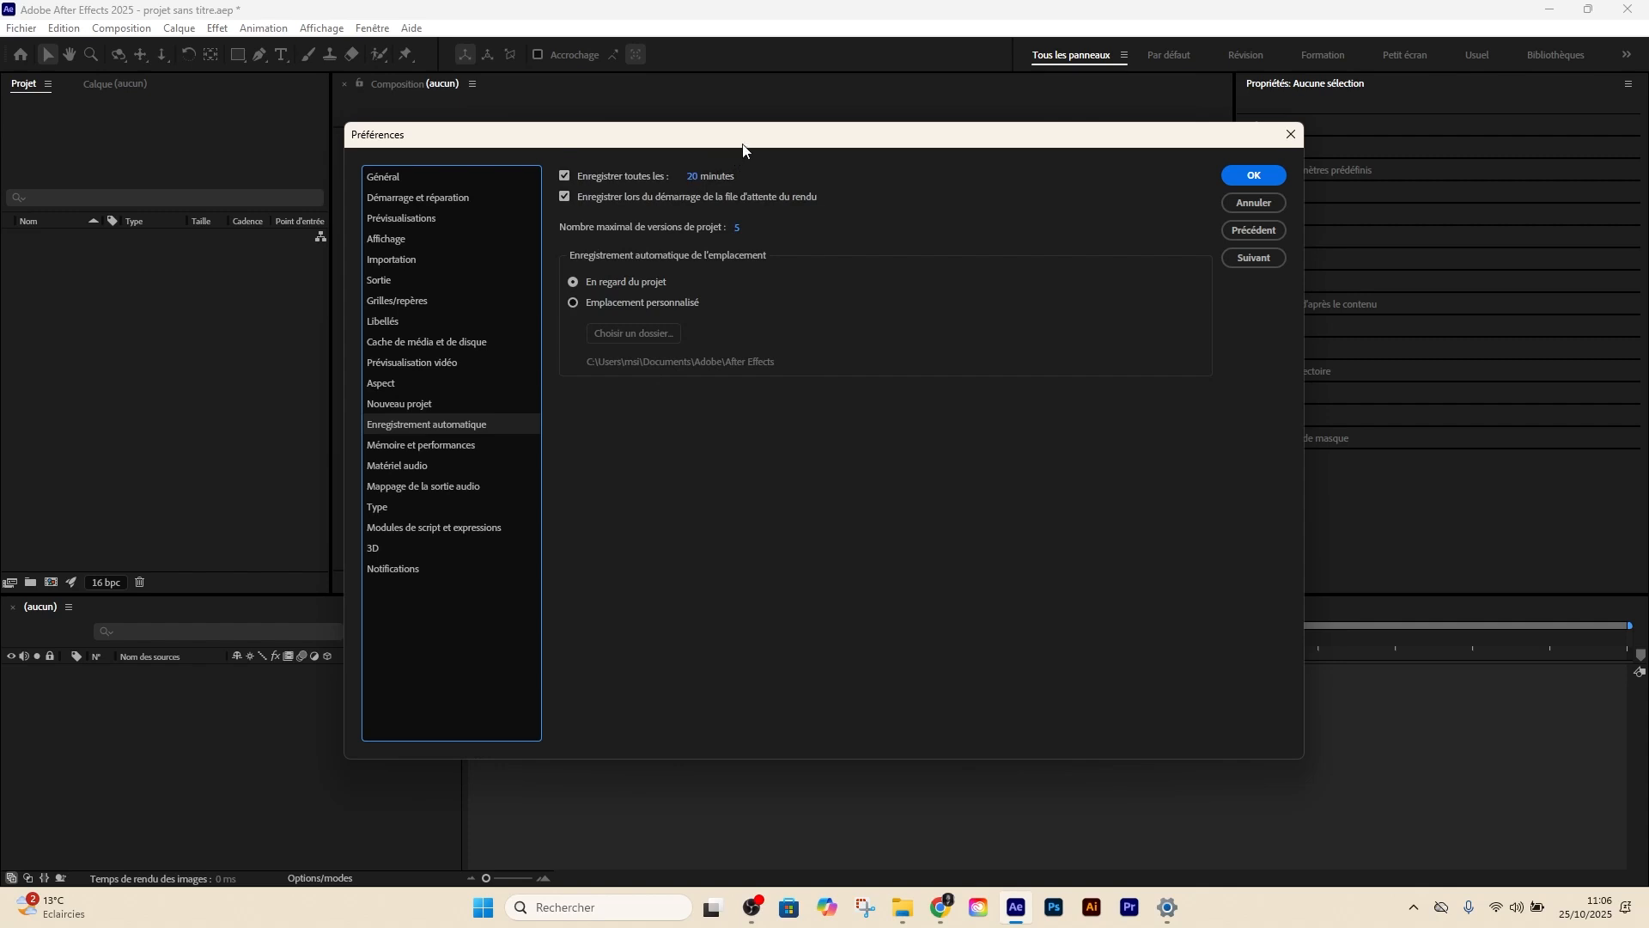
pyautogui.moveTo(746, 146); pyautogui.dragTo(745, 126)
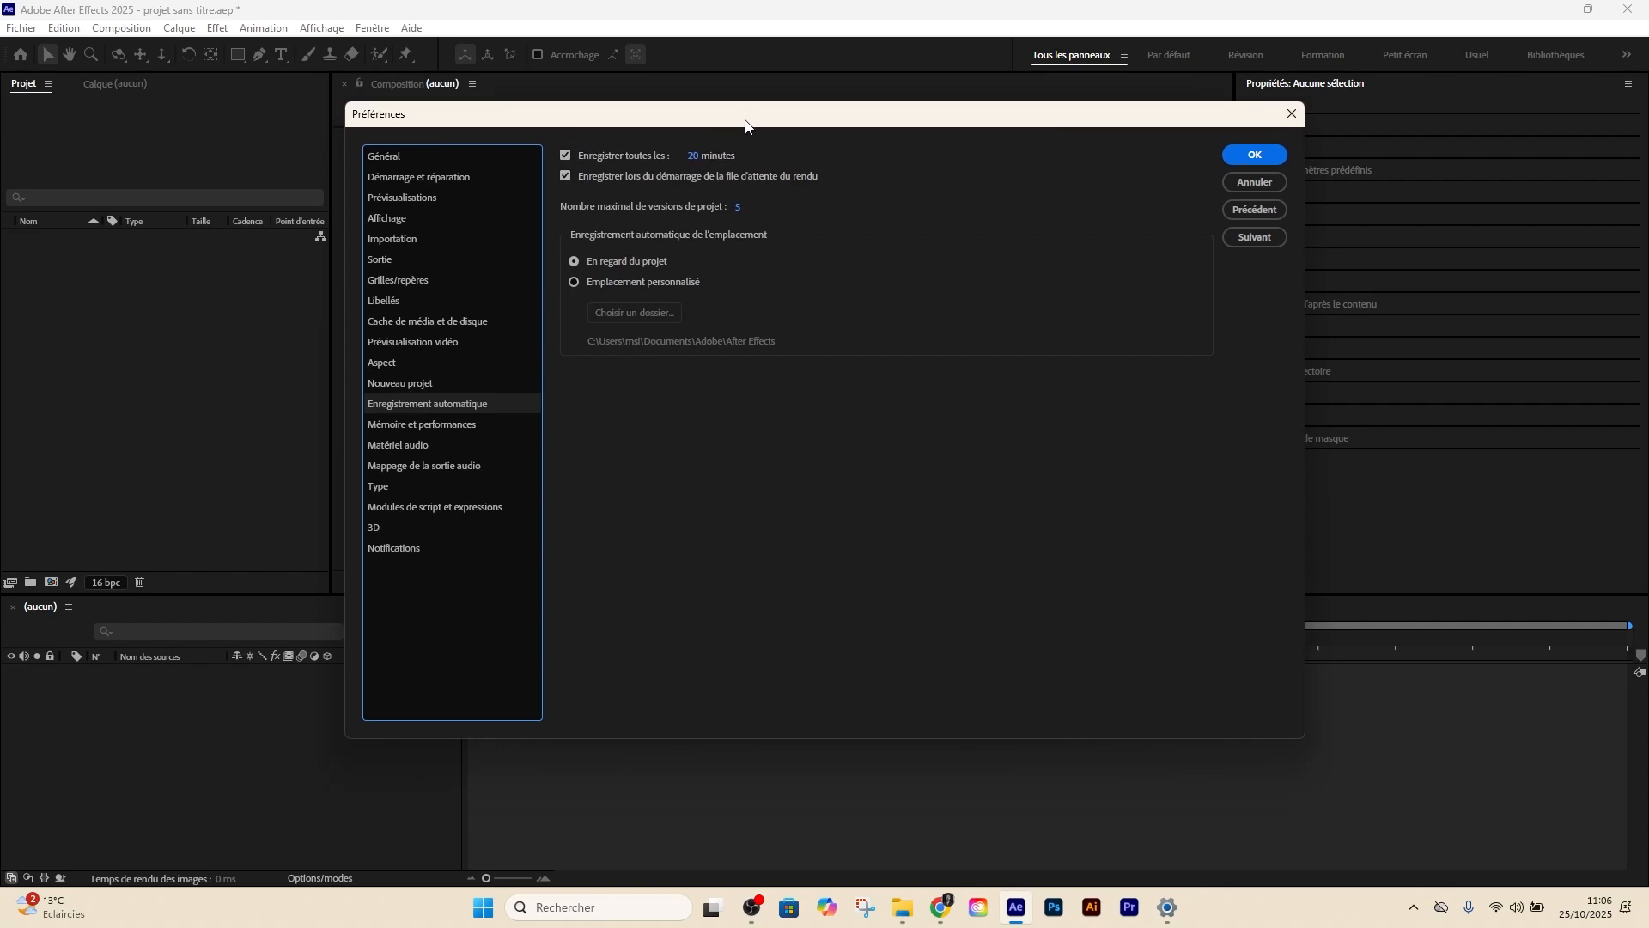
pyautogui.moveTo(746, 126); pyautogui.dragTo(736, 120)
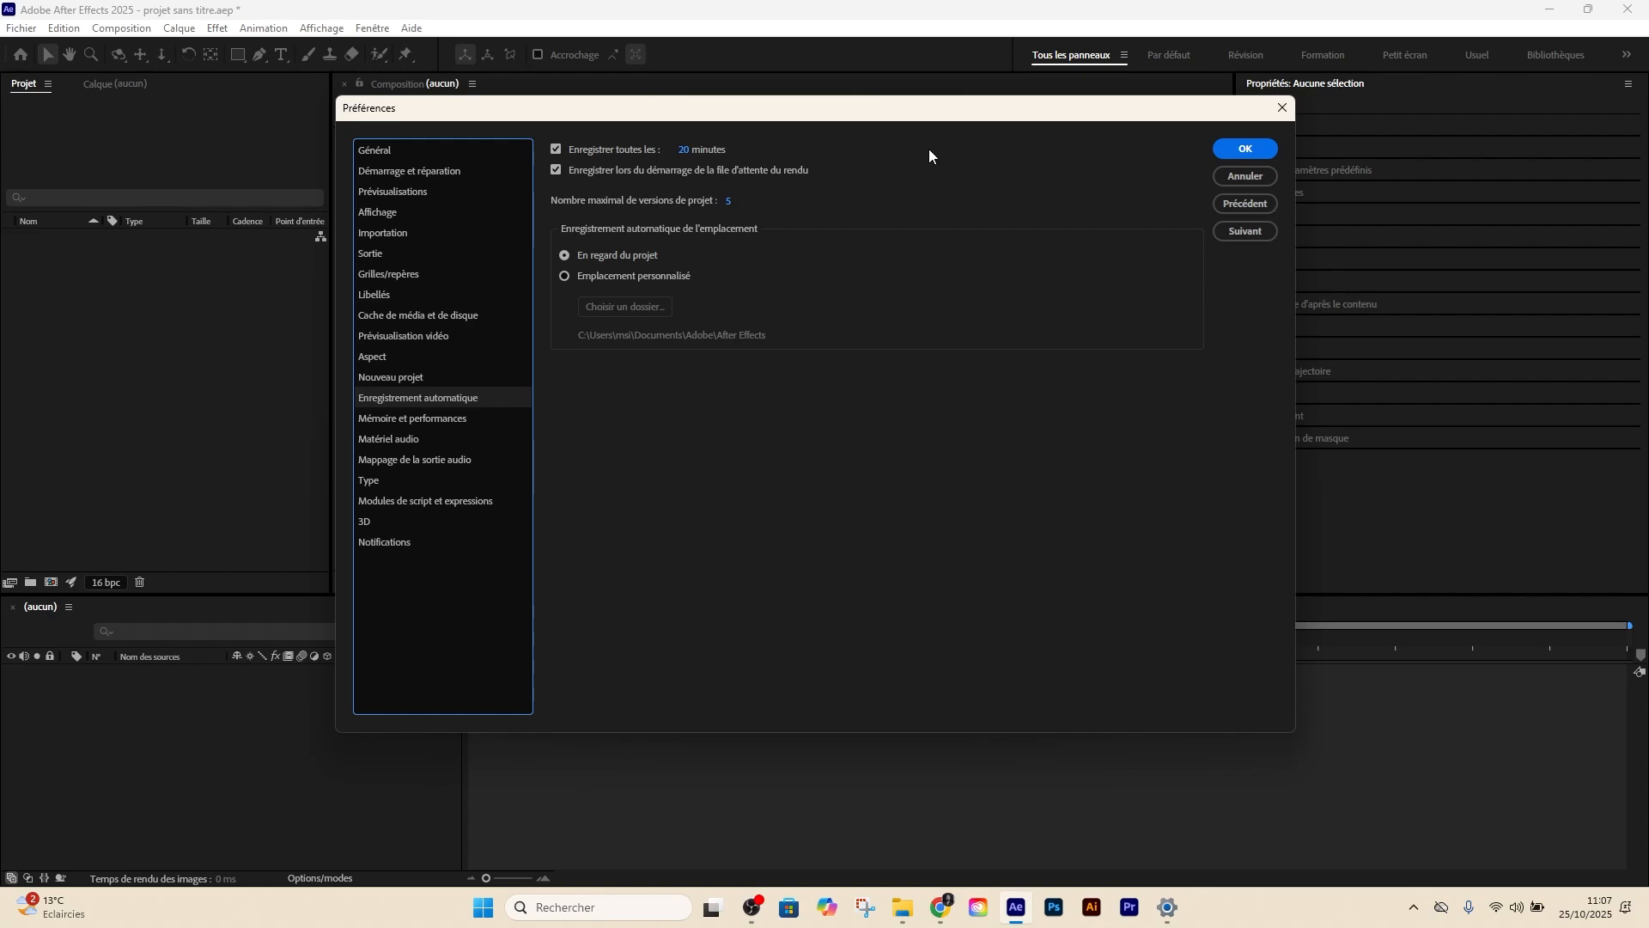
# Review the memory and performance preferences, including the GPU information and the per-application memory usage details with widened columns
pyautogui.click(406, 419)
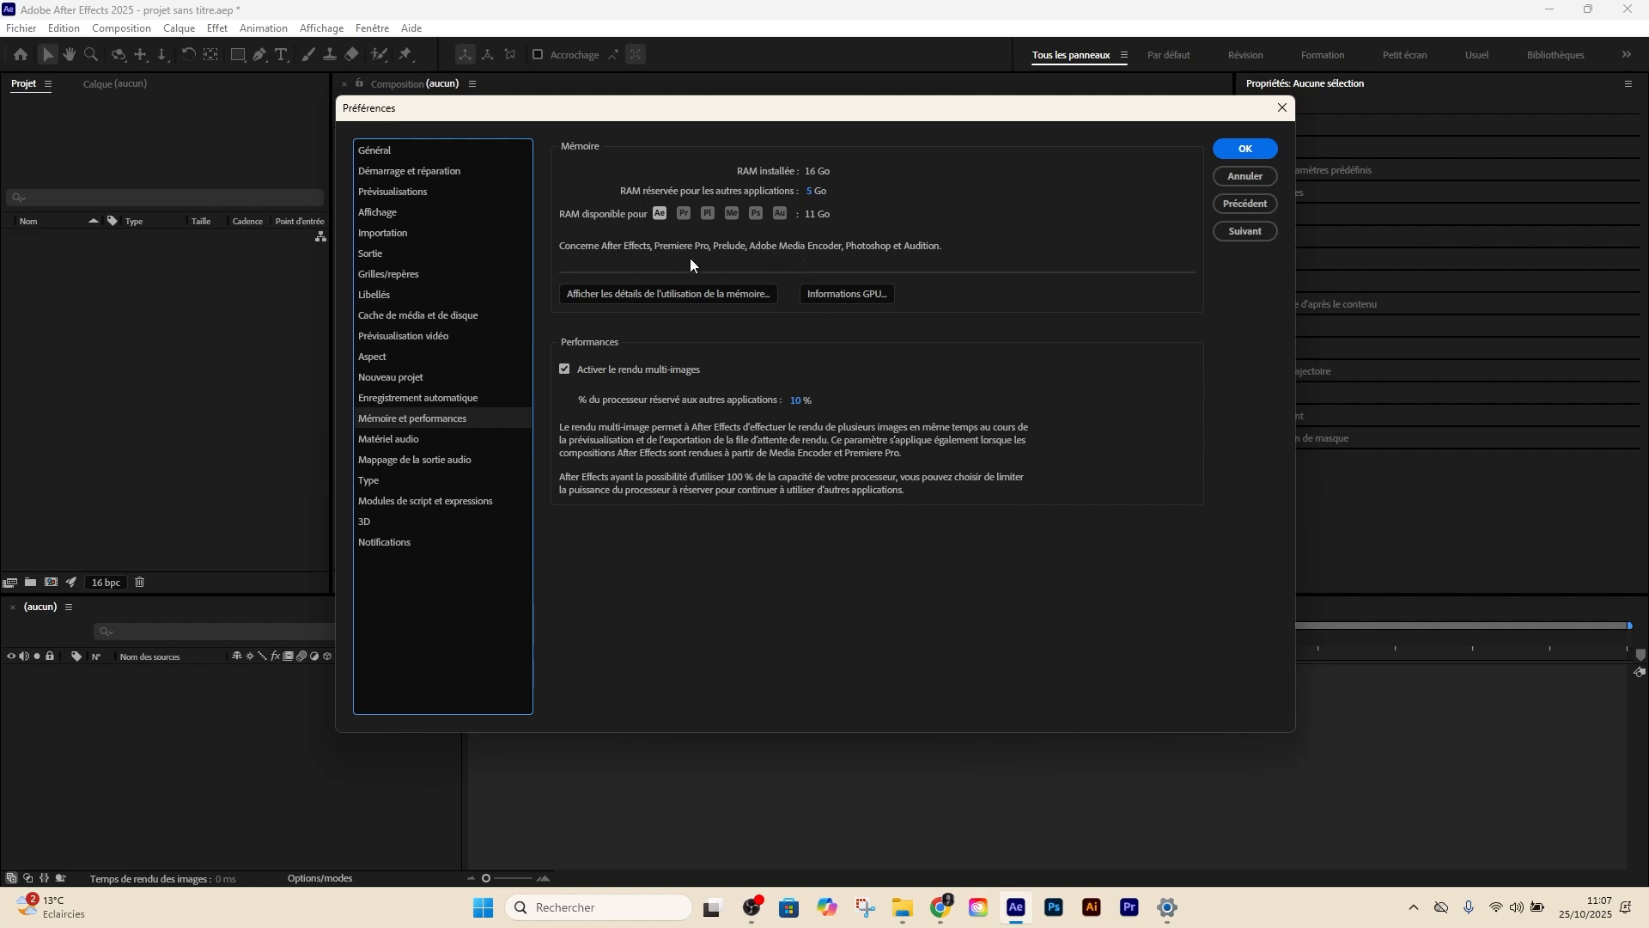
pyautogui.click(857, 295)
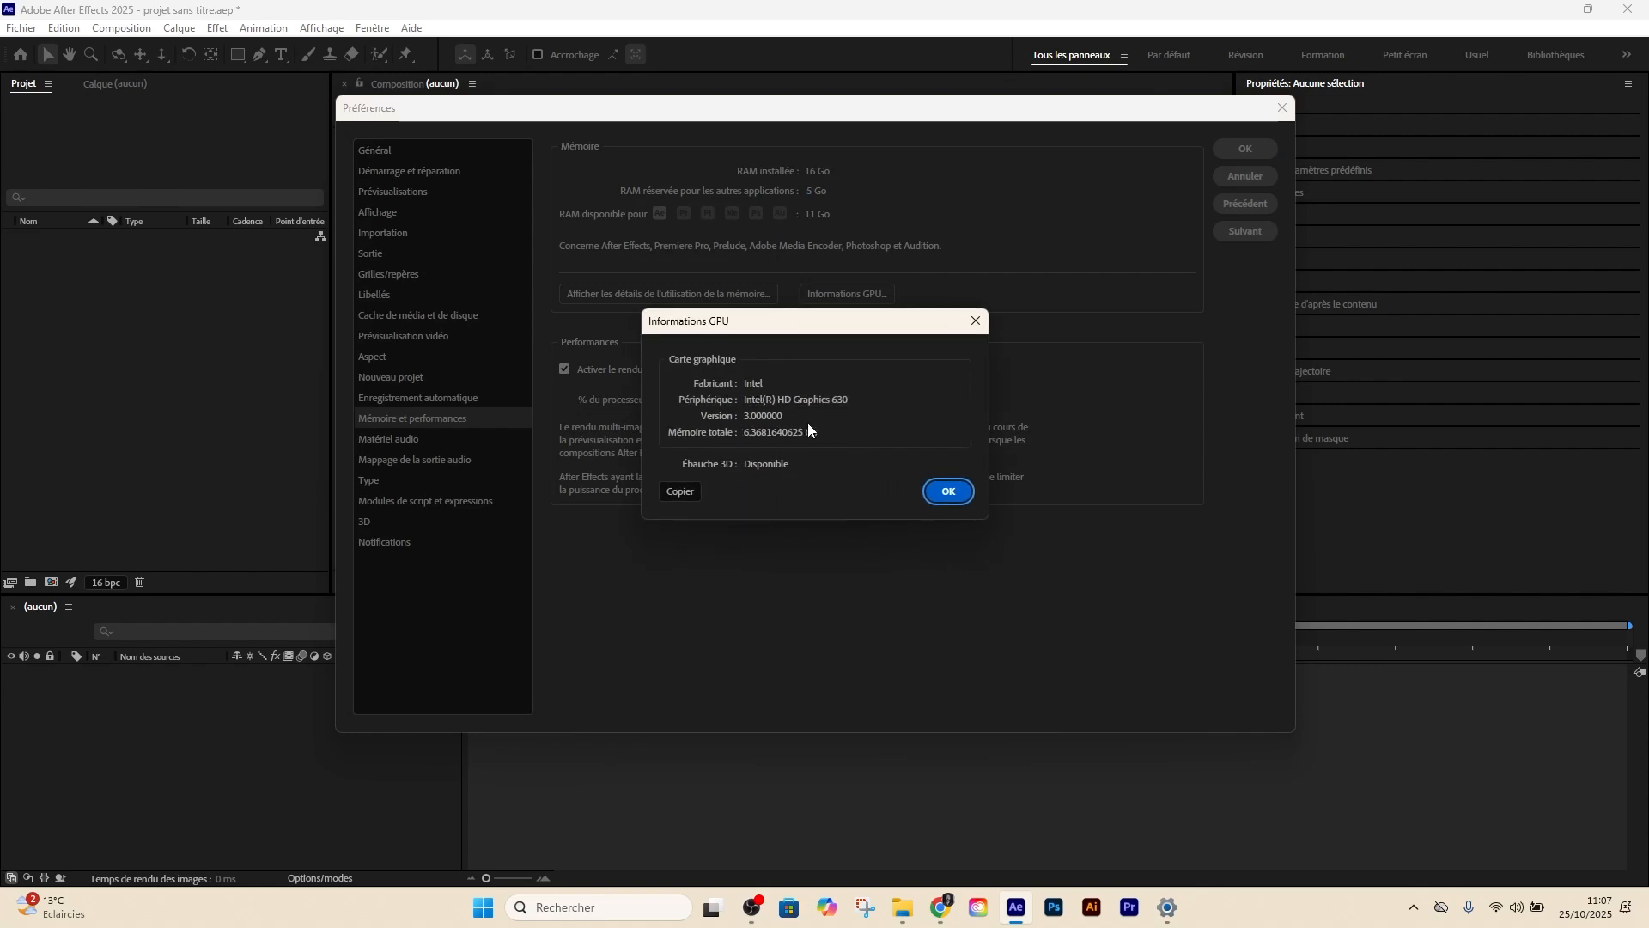
pyautogui.click(953, 494)
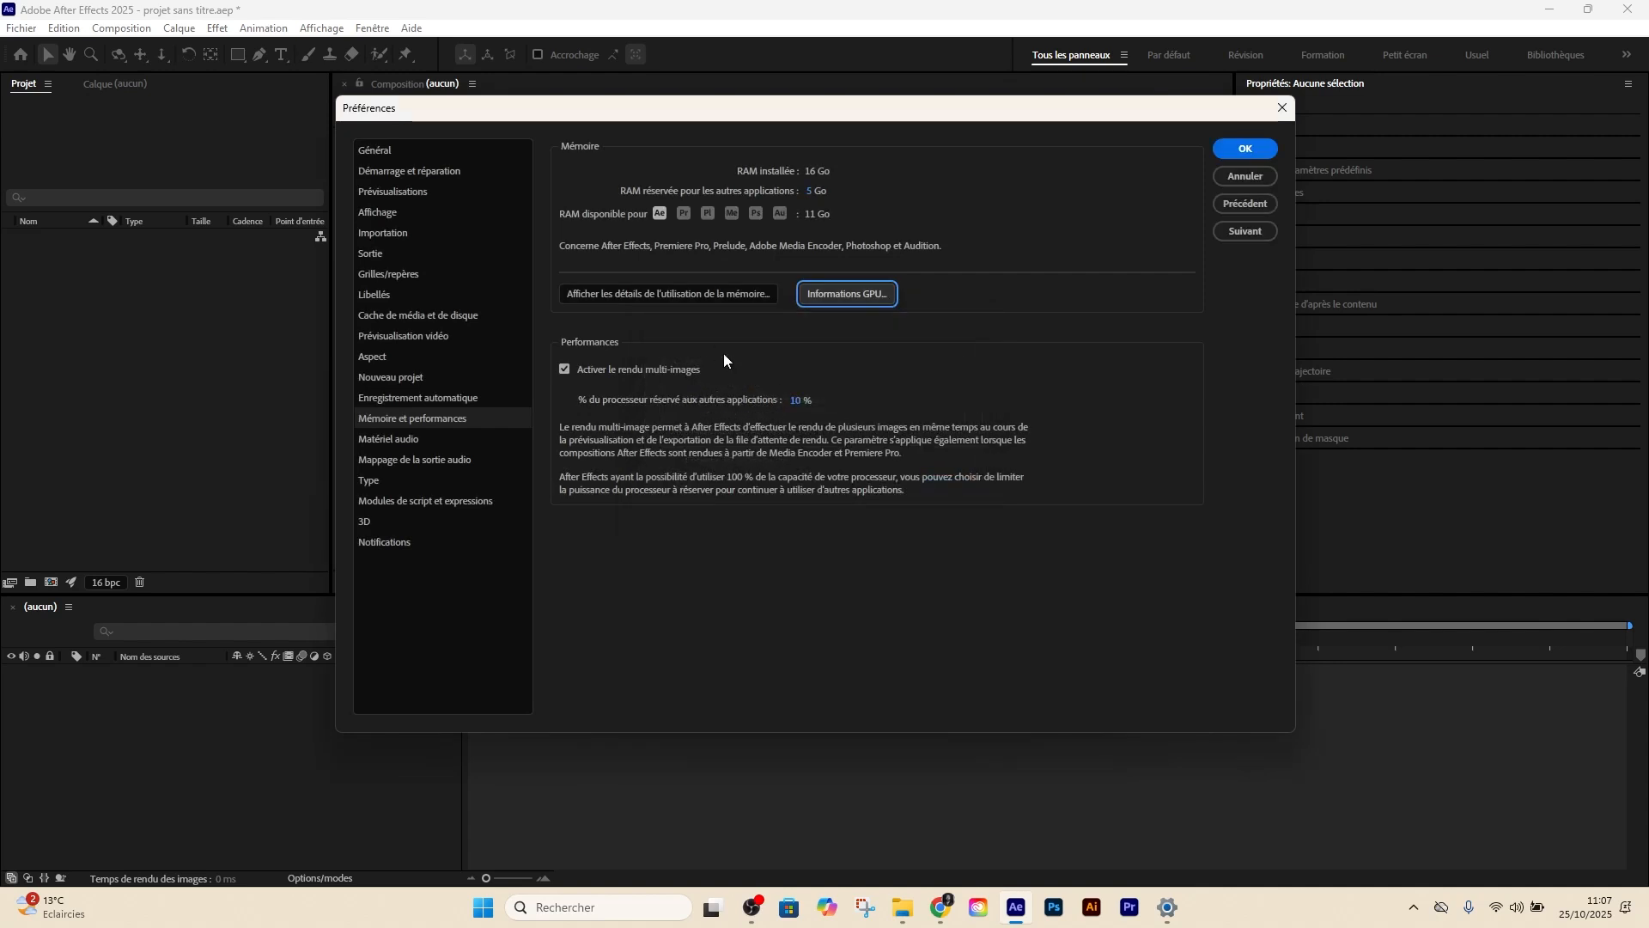
pyautogui.click(703, 297)
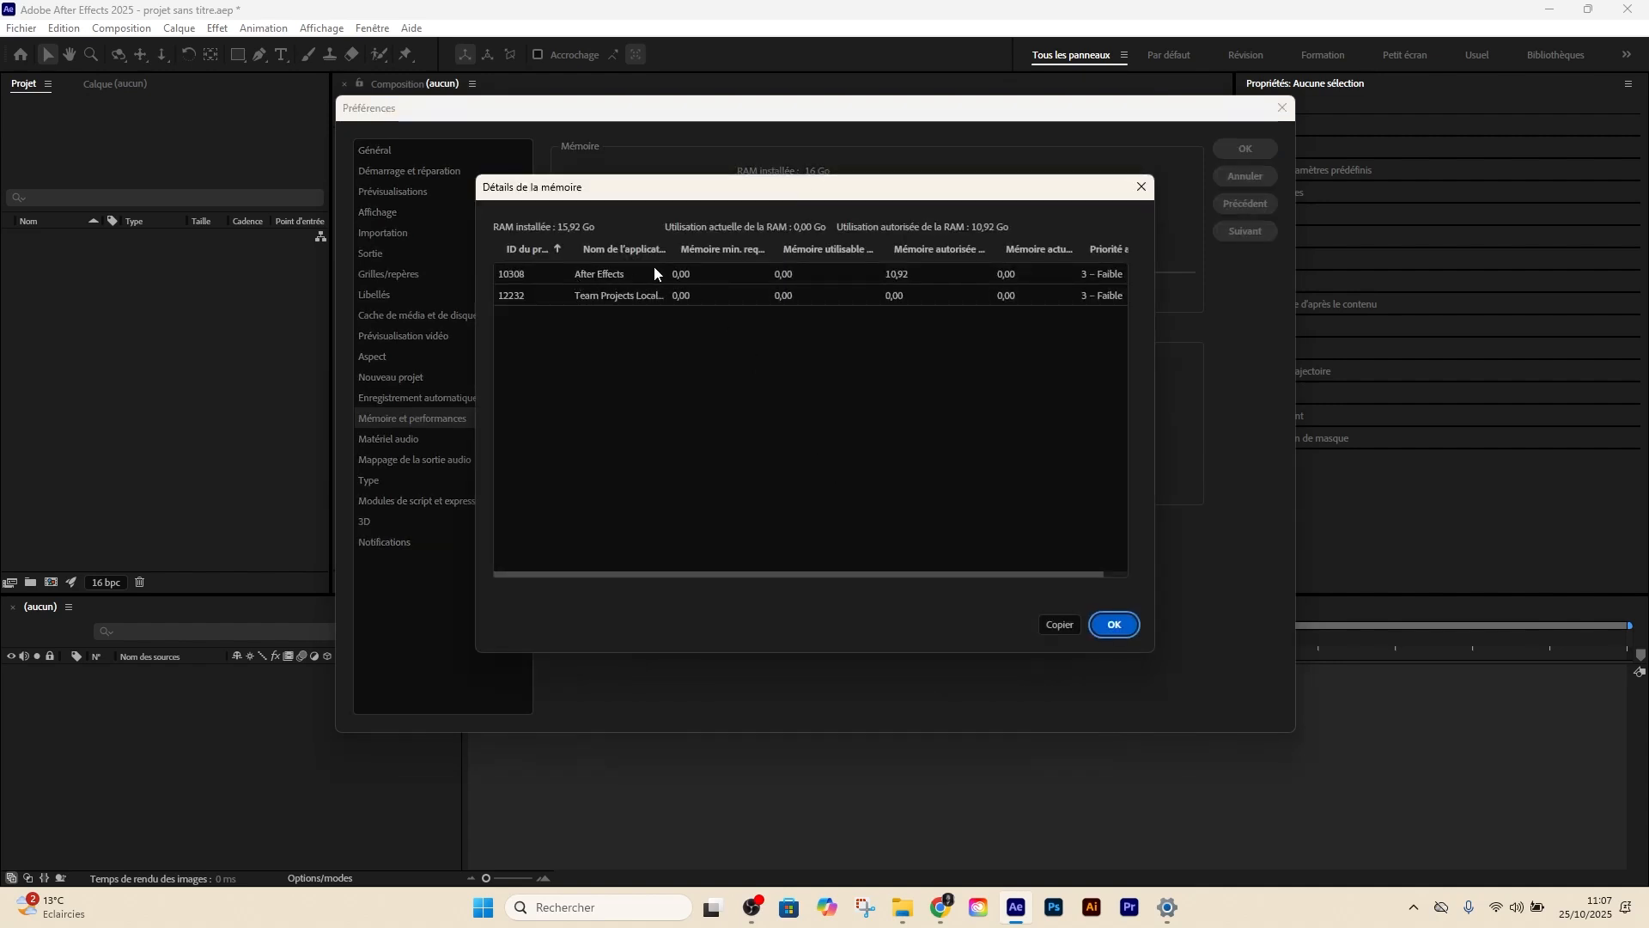
pyautogui.moveTo(675, 248)
pyautogui.mouseDown()
pyautogui.moveTo(750, 247)
pyautogui.moveTo(697, 247)
pyautogui.mouseUp()
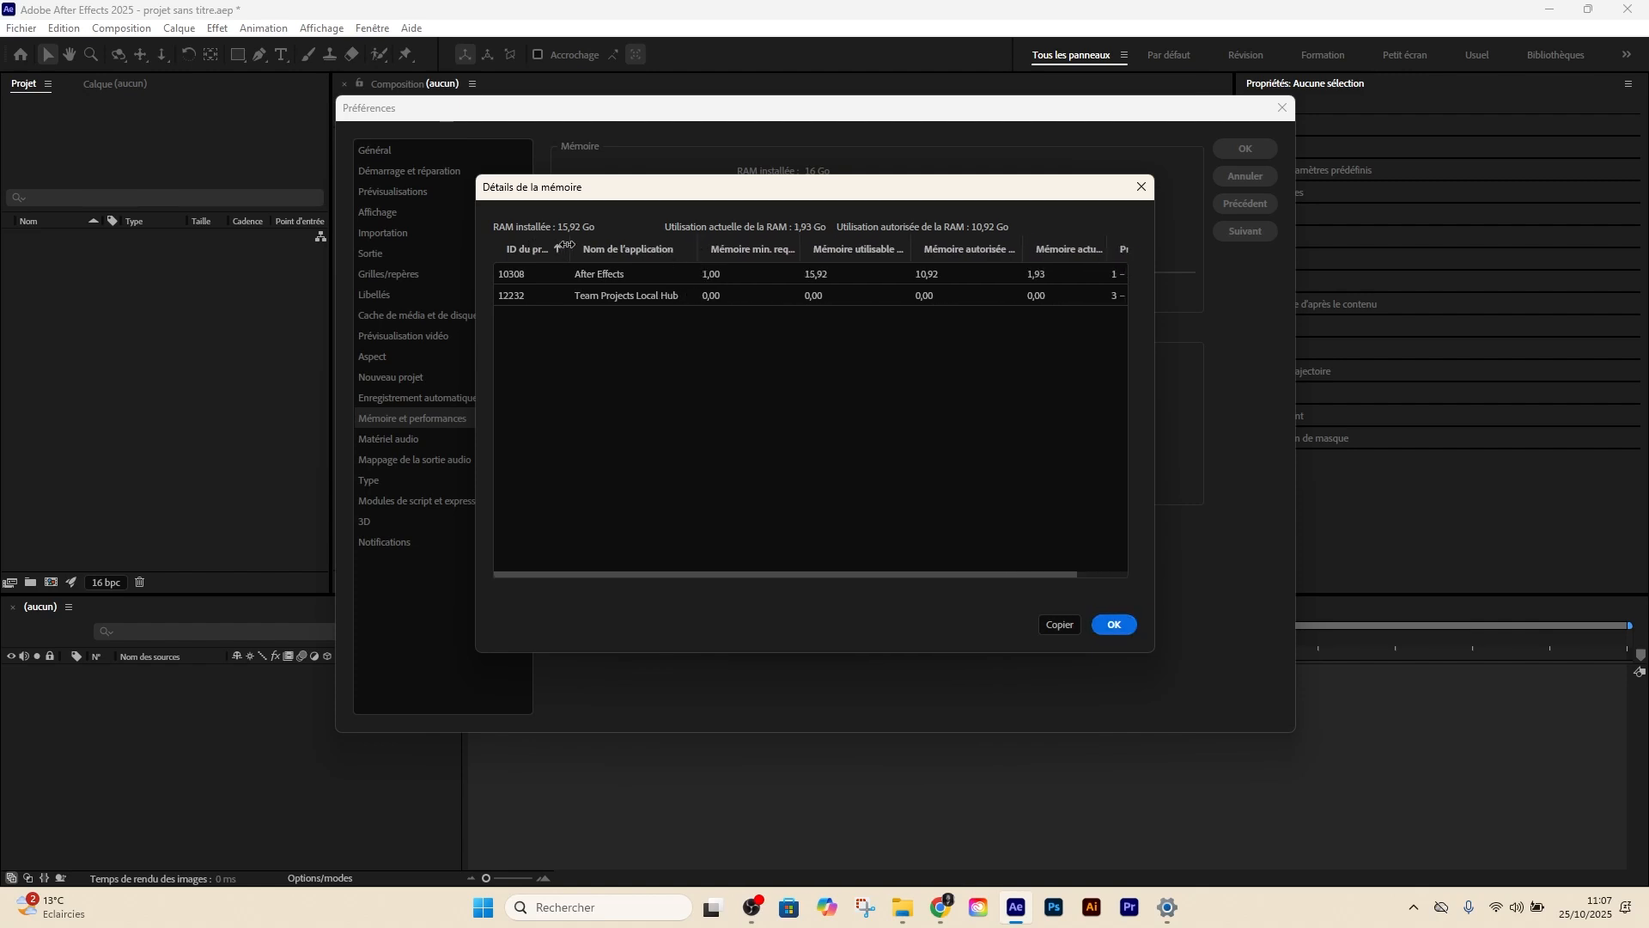
pyautogui.moveTo(567, 245); pyautogui.dragTo(601, 246)
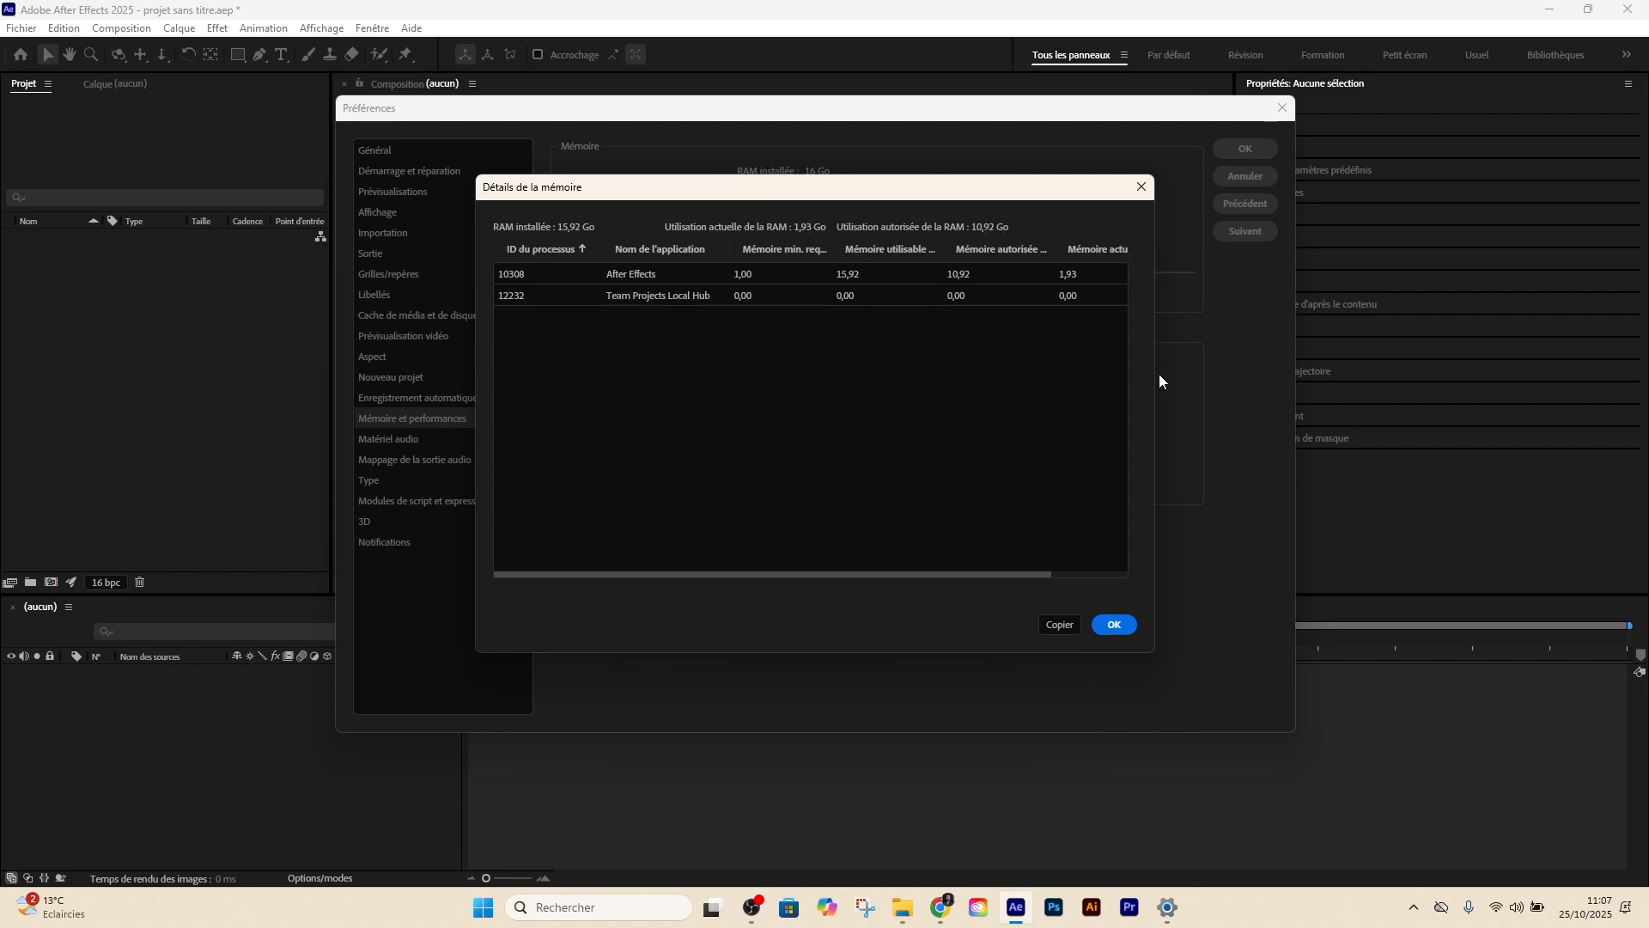
pyautogui.click(1117, 626)
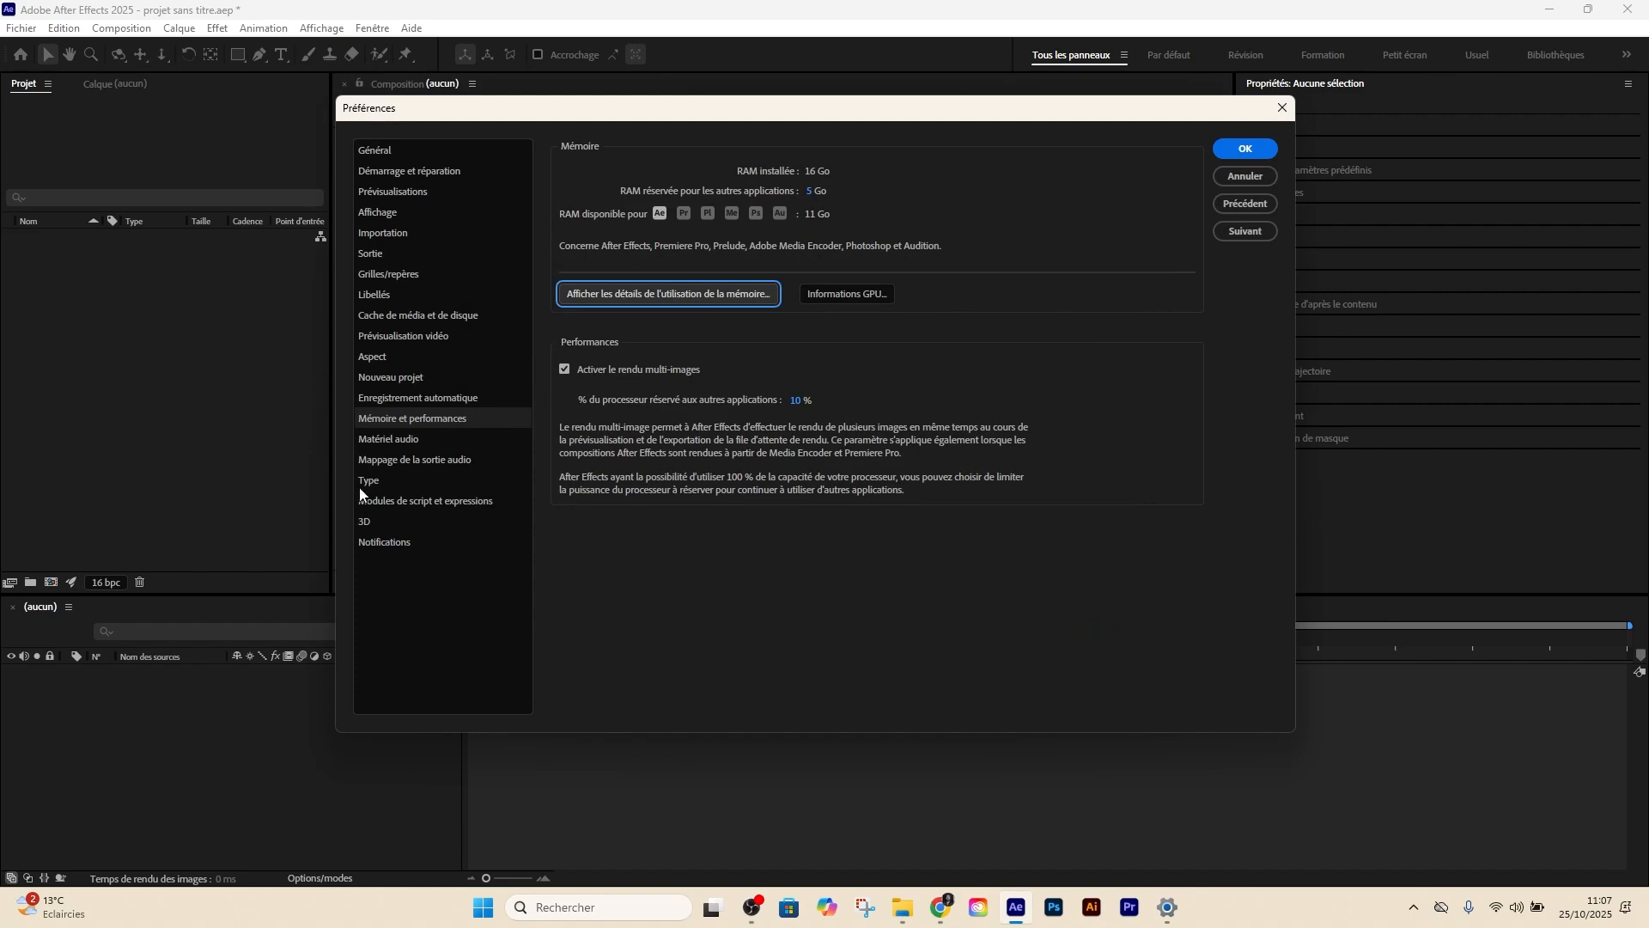
# Review the available default outputs in the audio hardware preferences and the left channel choices in the audio output mapping
pyautogui.click(379, 437)
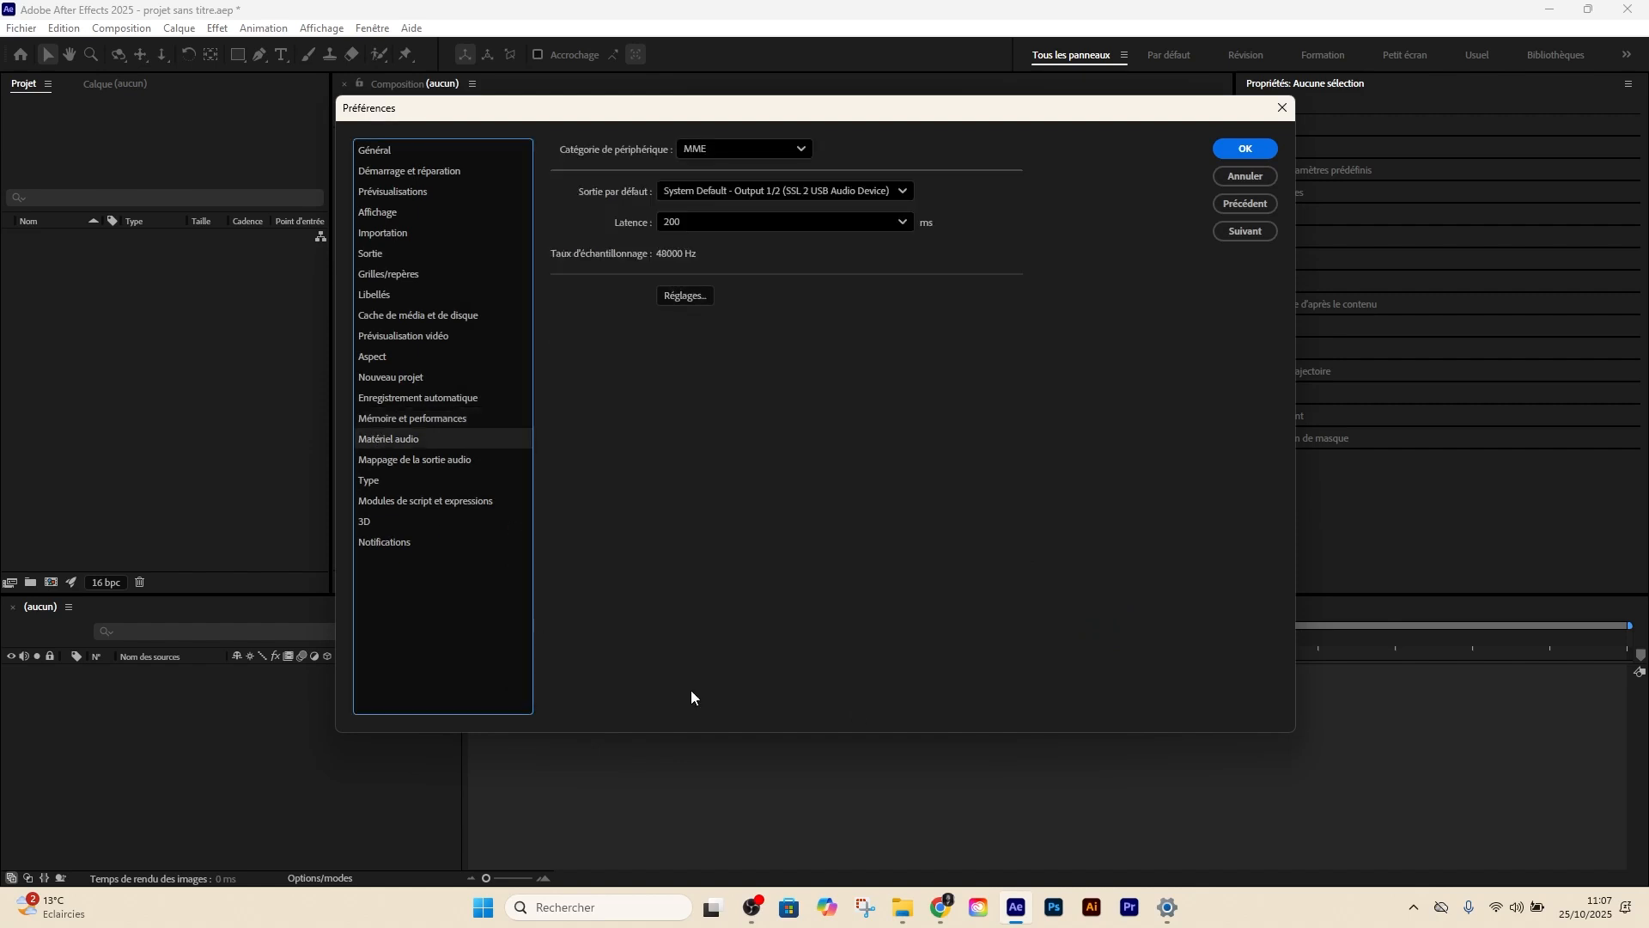
pyautogui.click(745, 192)
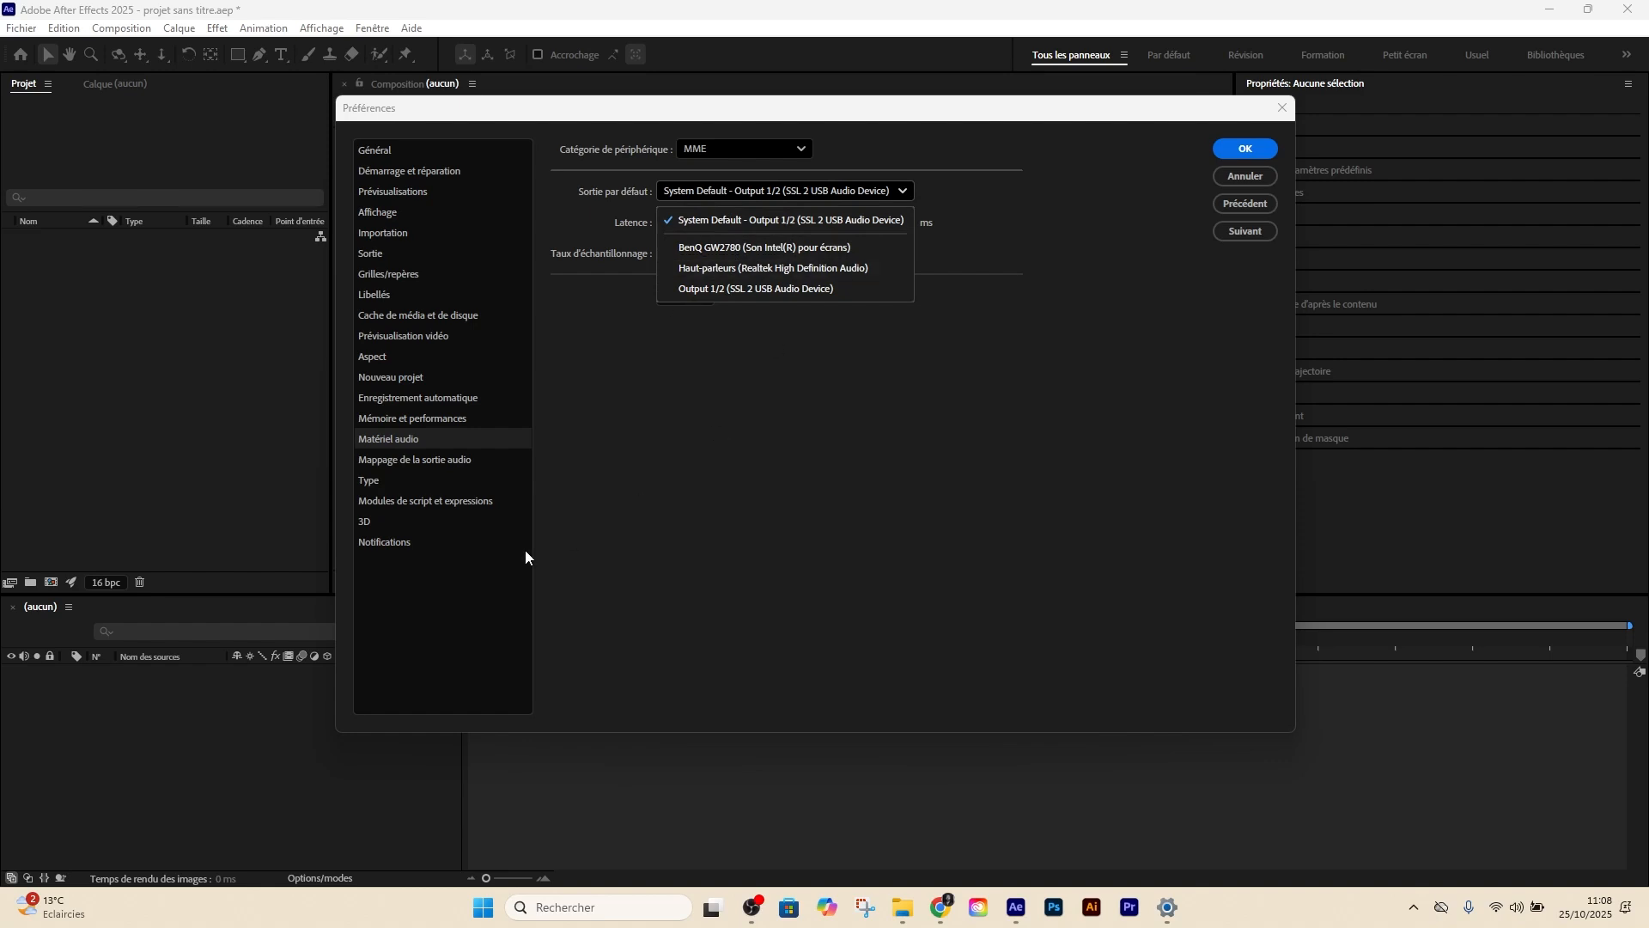
pyautogui.click(400, 461)
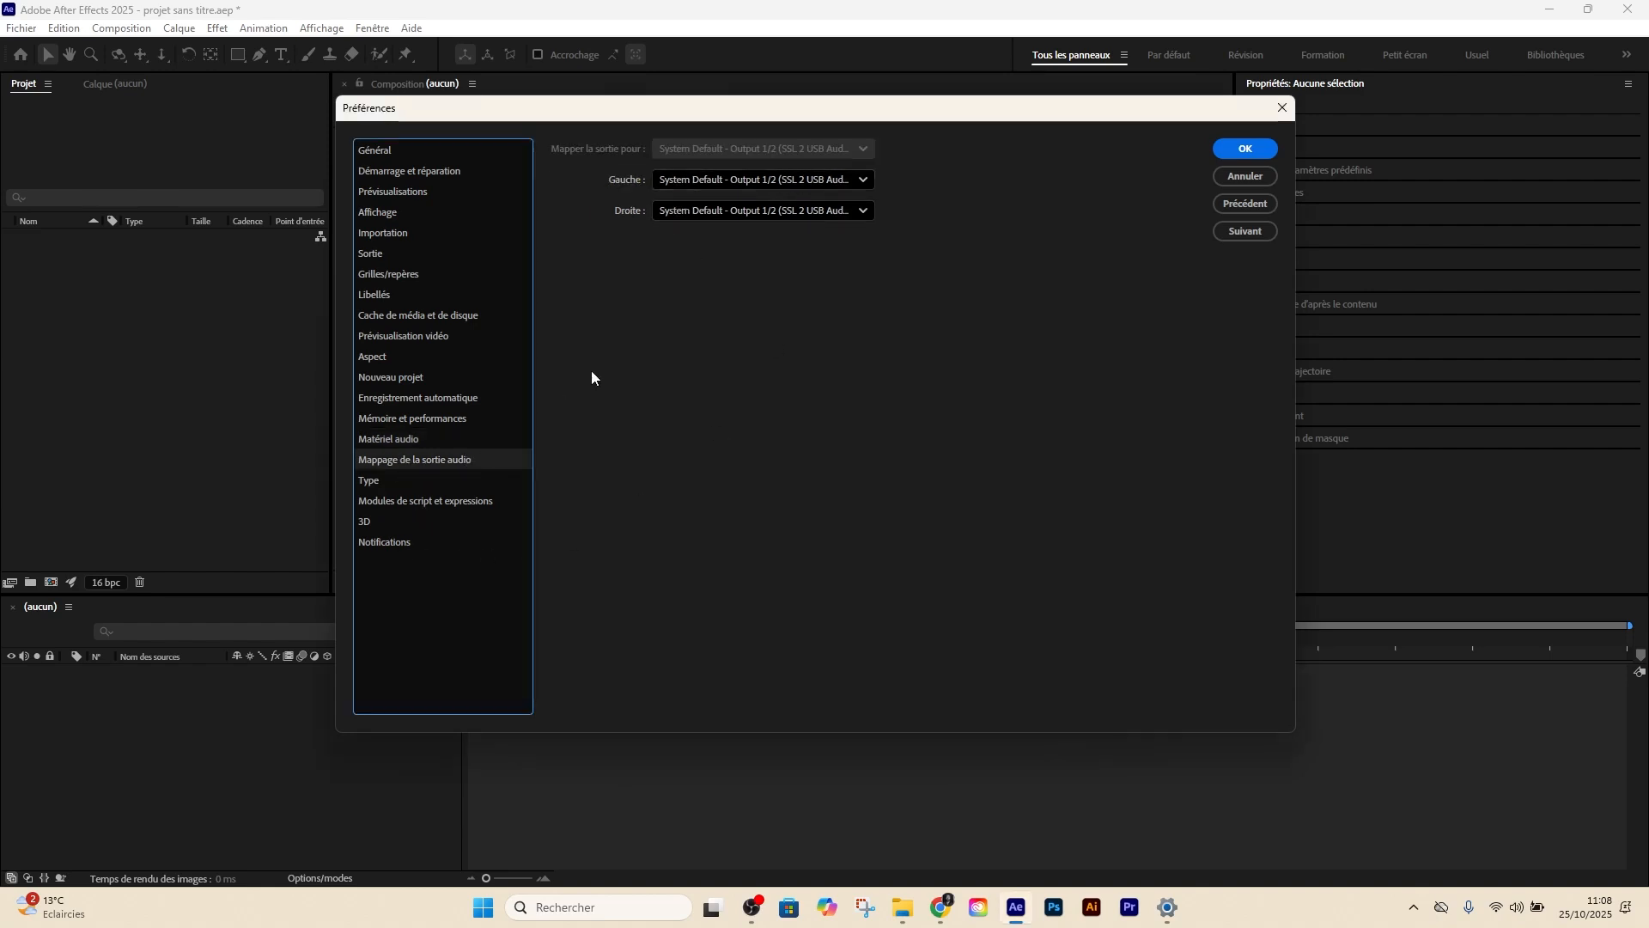
pyautogui.click(790, 180)
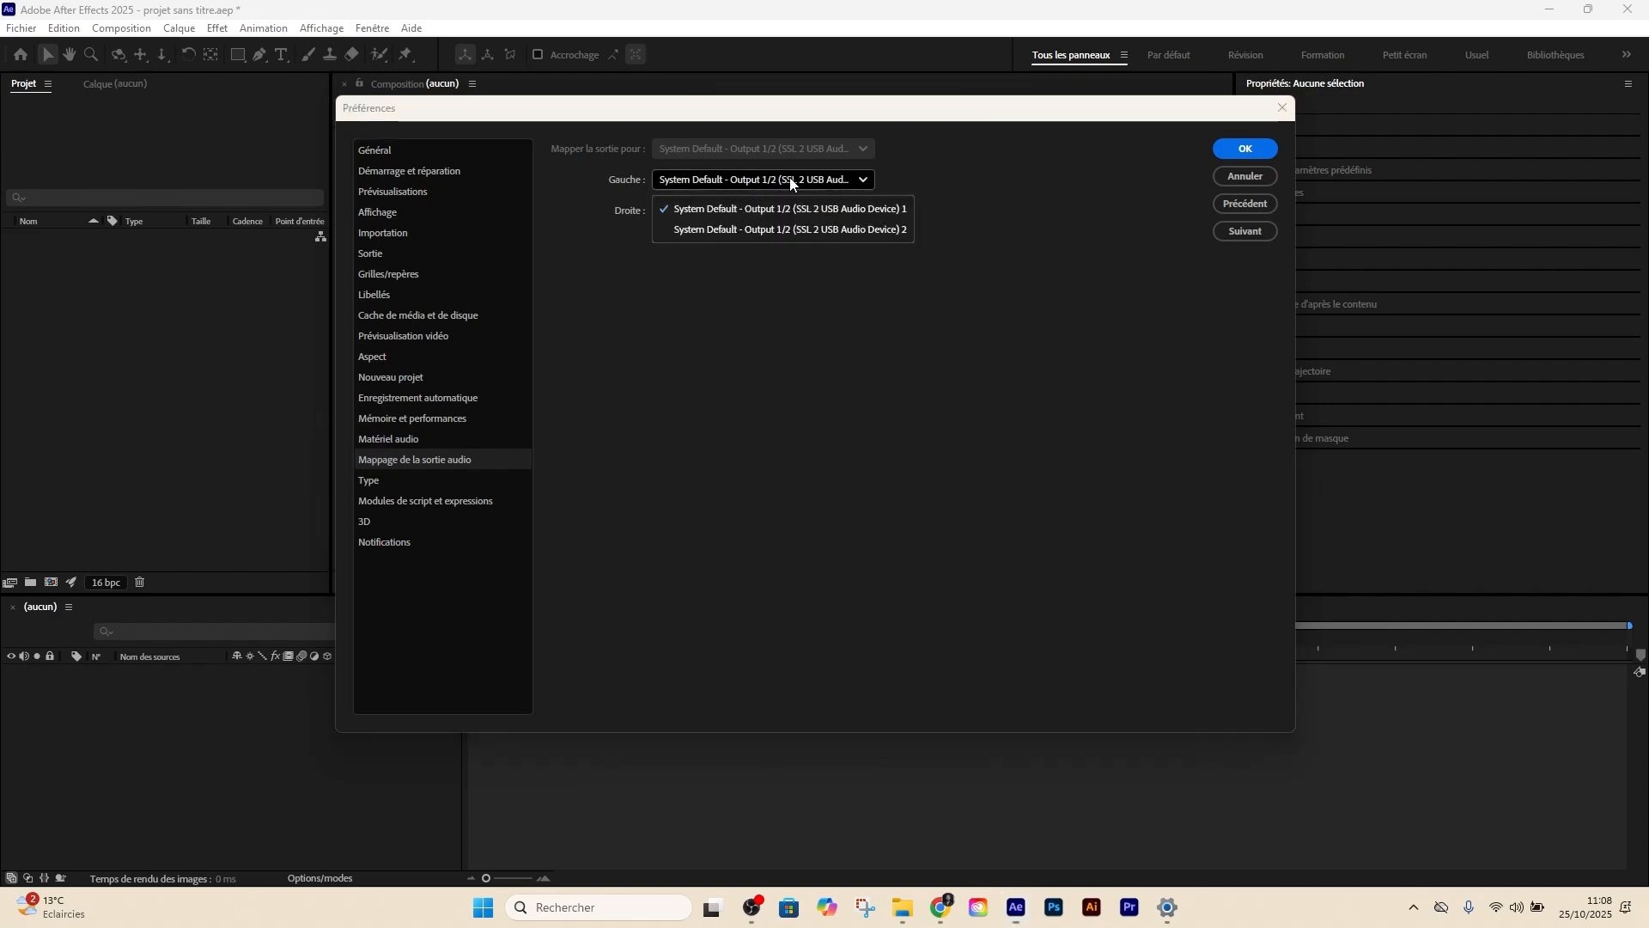
pyautogui.click(1141, 359)
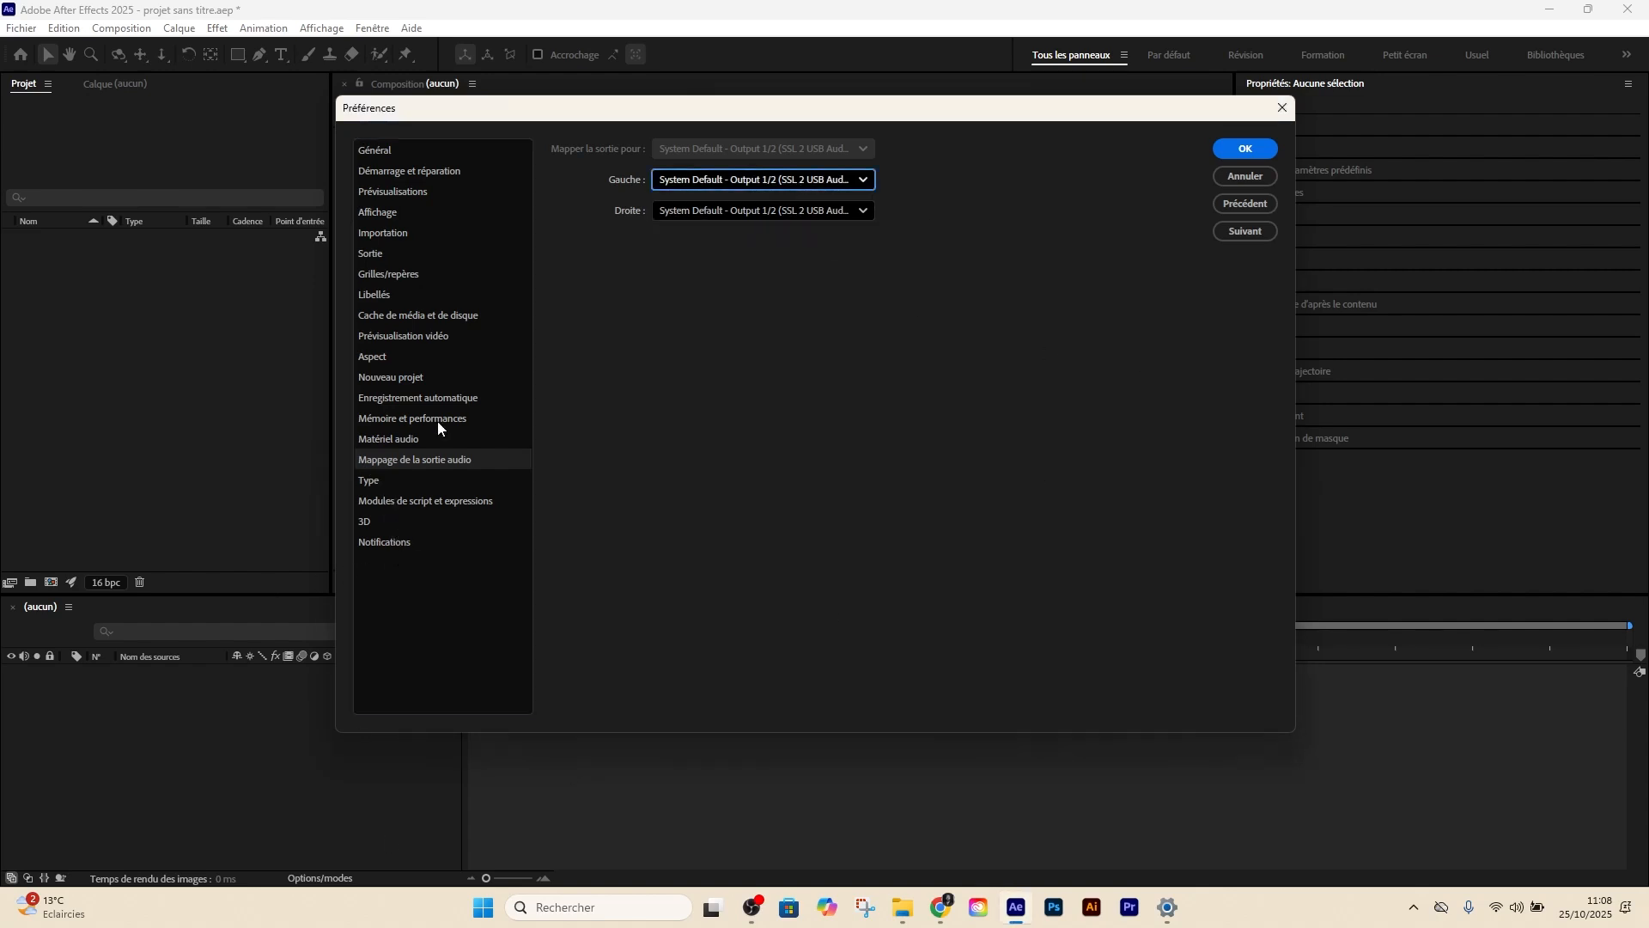
# Enable Mercury Transmit in the video preview preferences and examine the playback device list
pyautogui.click(431, 337)
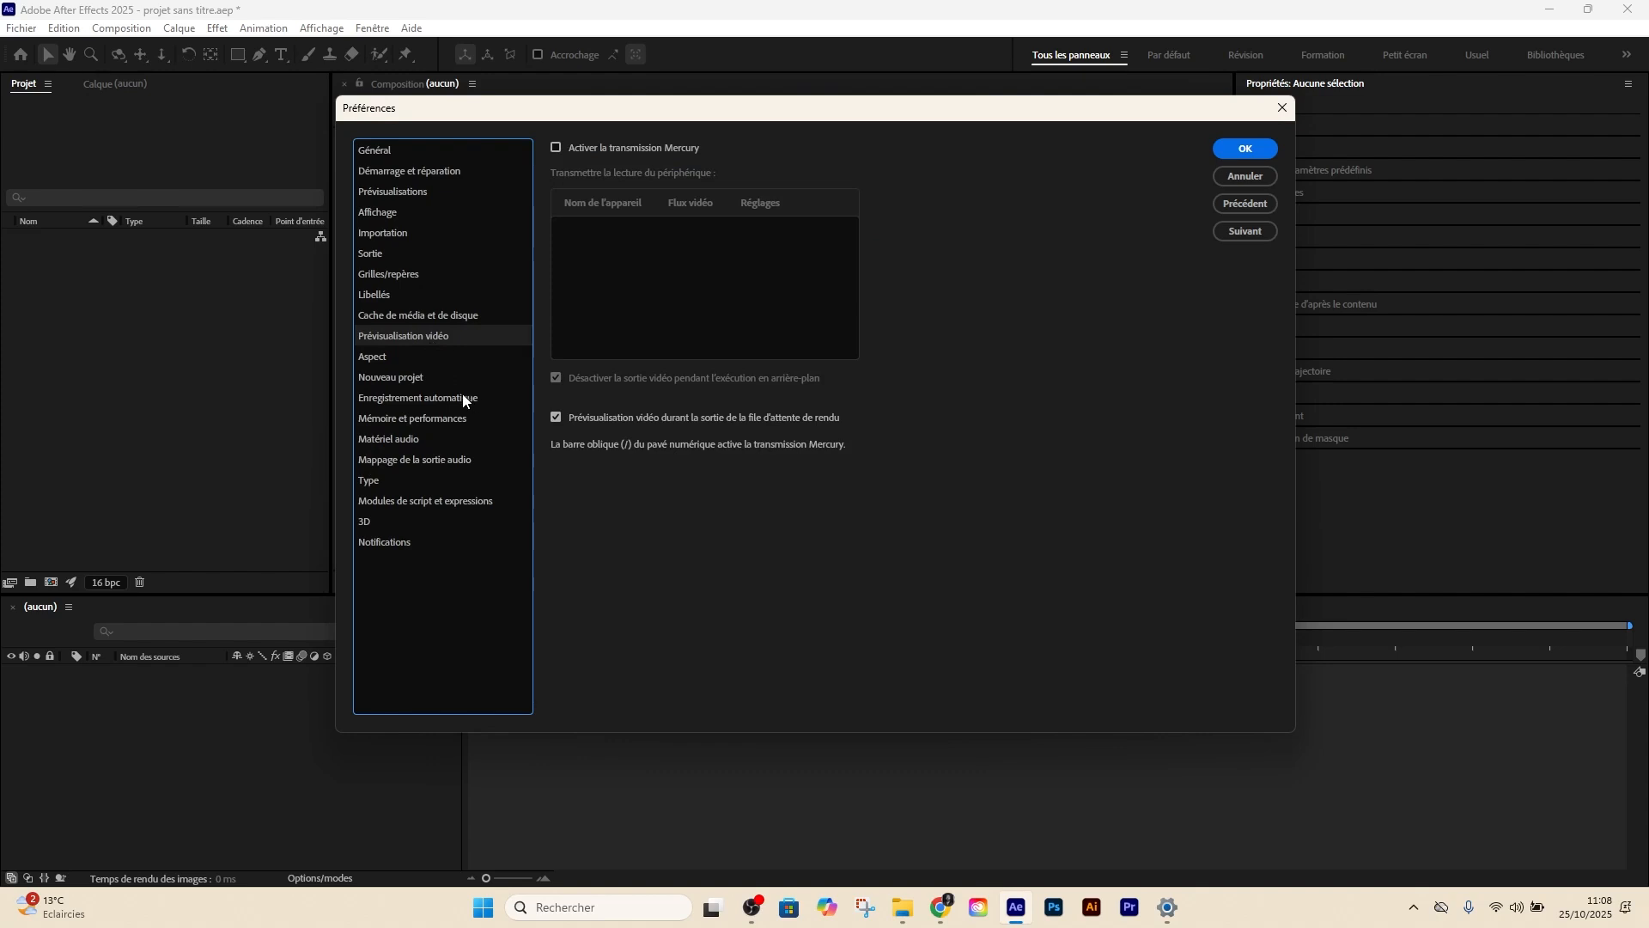
pyautogui.click(555, 149)
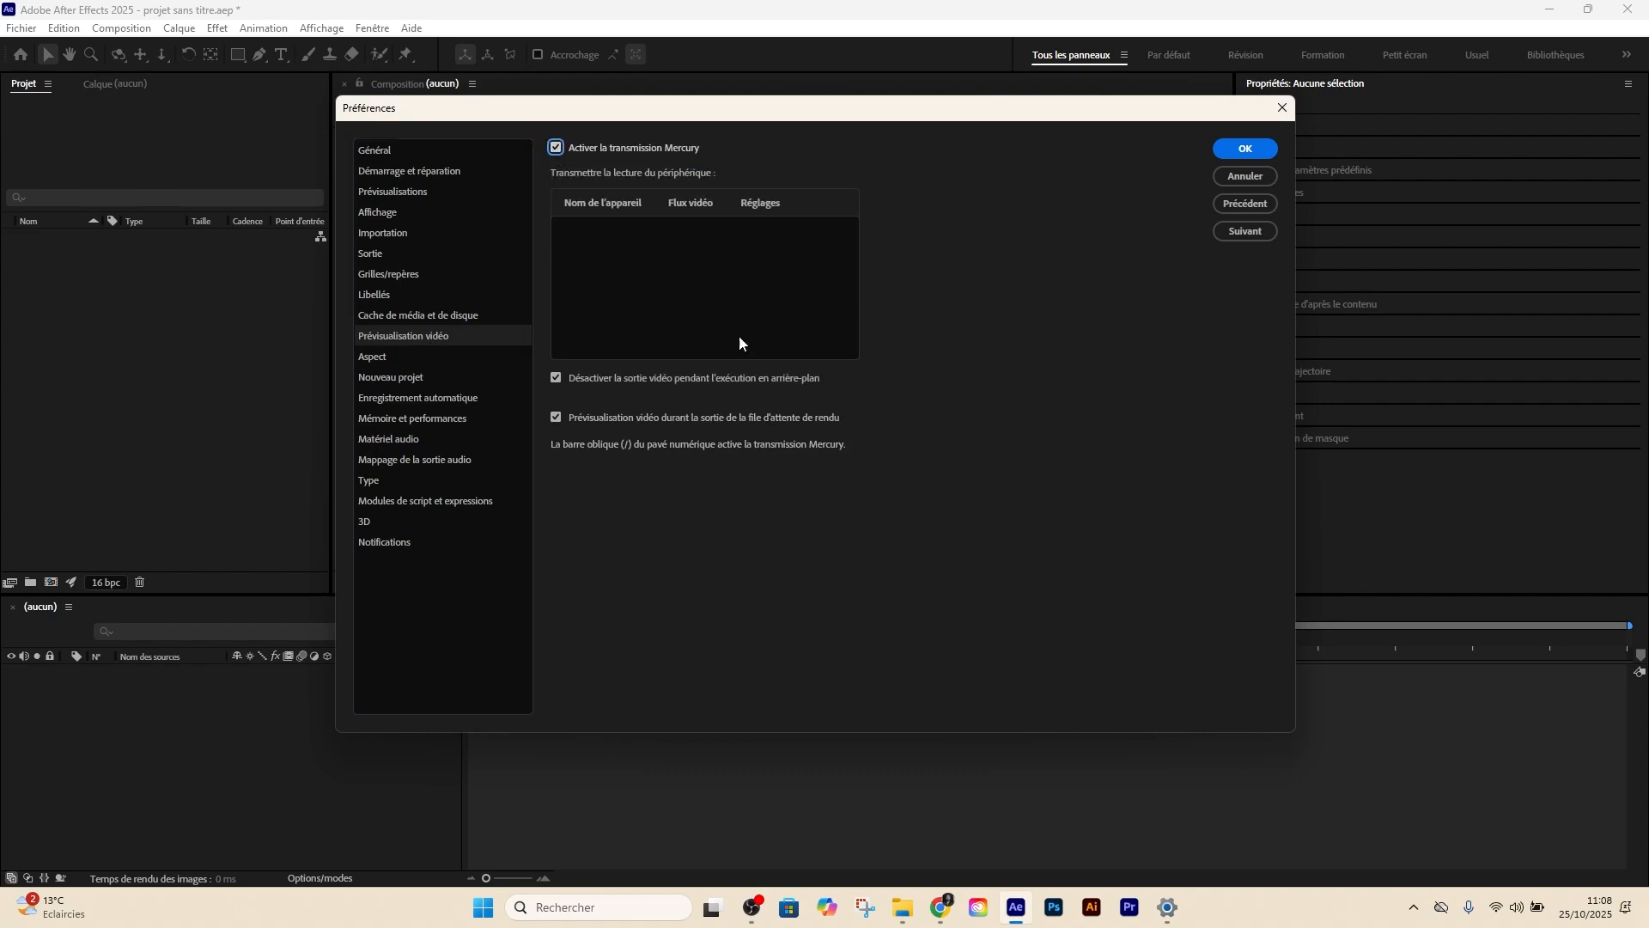
pyautogui.moveTo(724, 128); pyautogui.dragTo(689, 111)
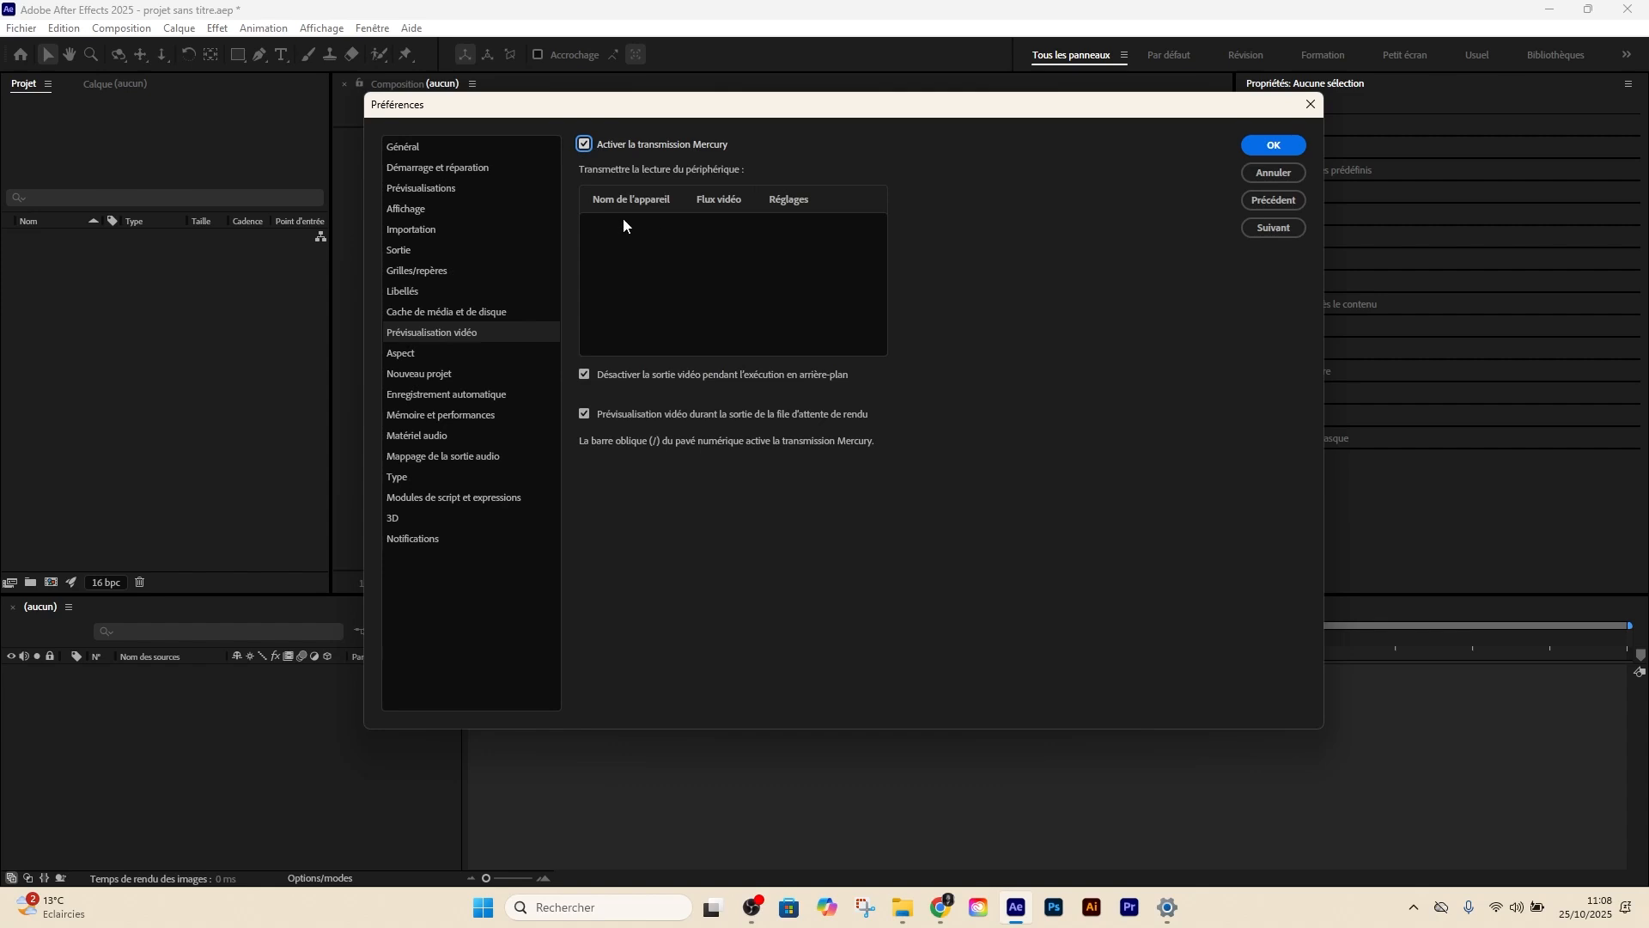
pyautogui.click(671, 233)
pyautogui.moveTo(756, 100); pyautogui.dragTo(472, 50)
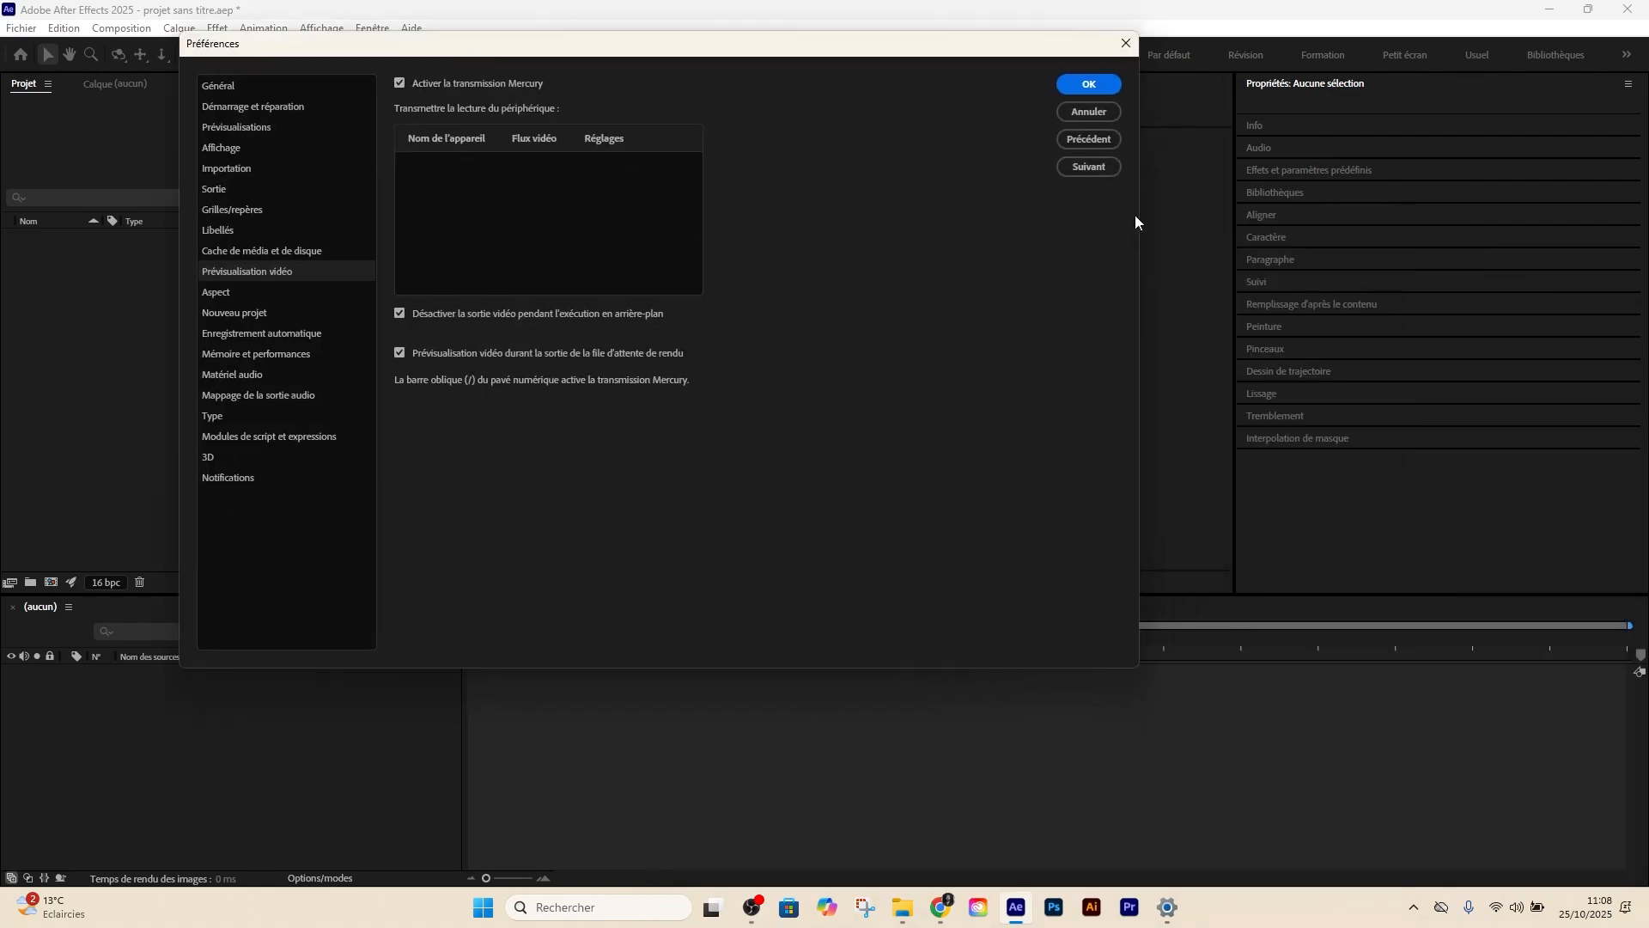
pyautogui.moveTo(721, 51); pyautogui.dragTo(941, 104)
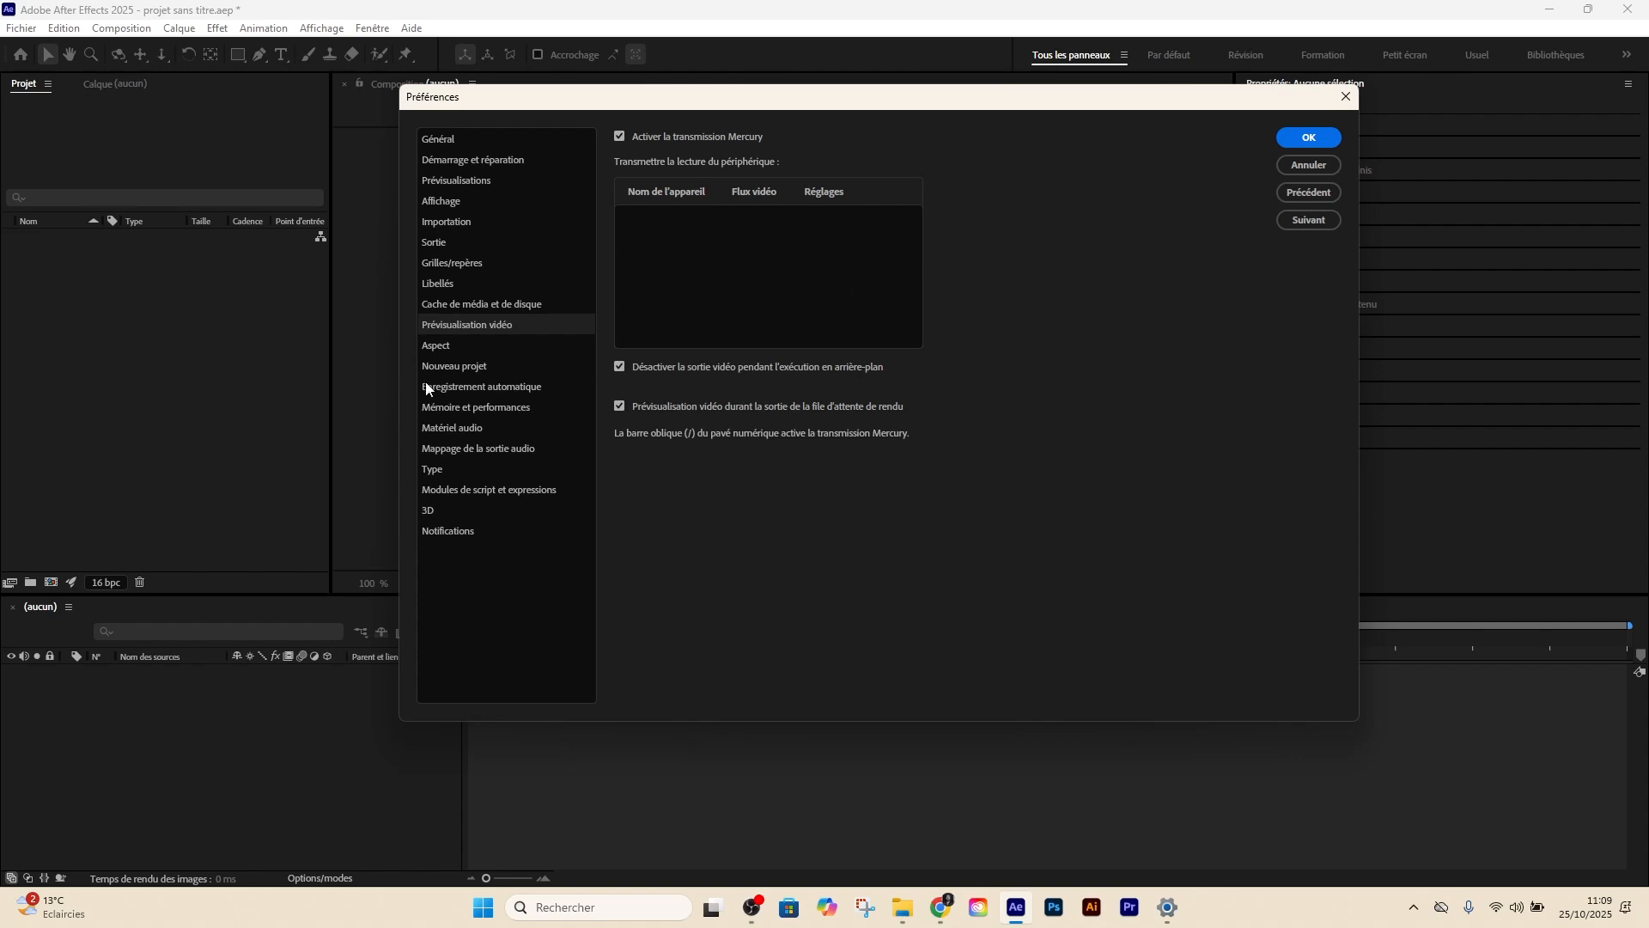
# Try the Foncé and Lumière colour themes and the accessible colour contrast, restoring Le plus sombre with the contrast option off
pyautogui.click(434, 345)
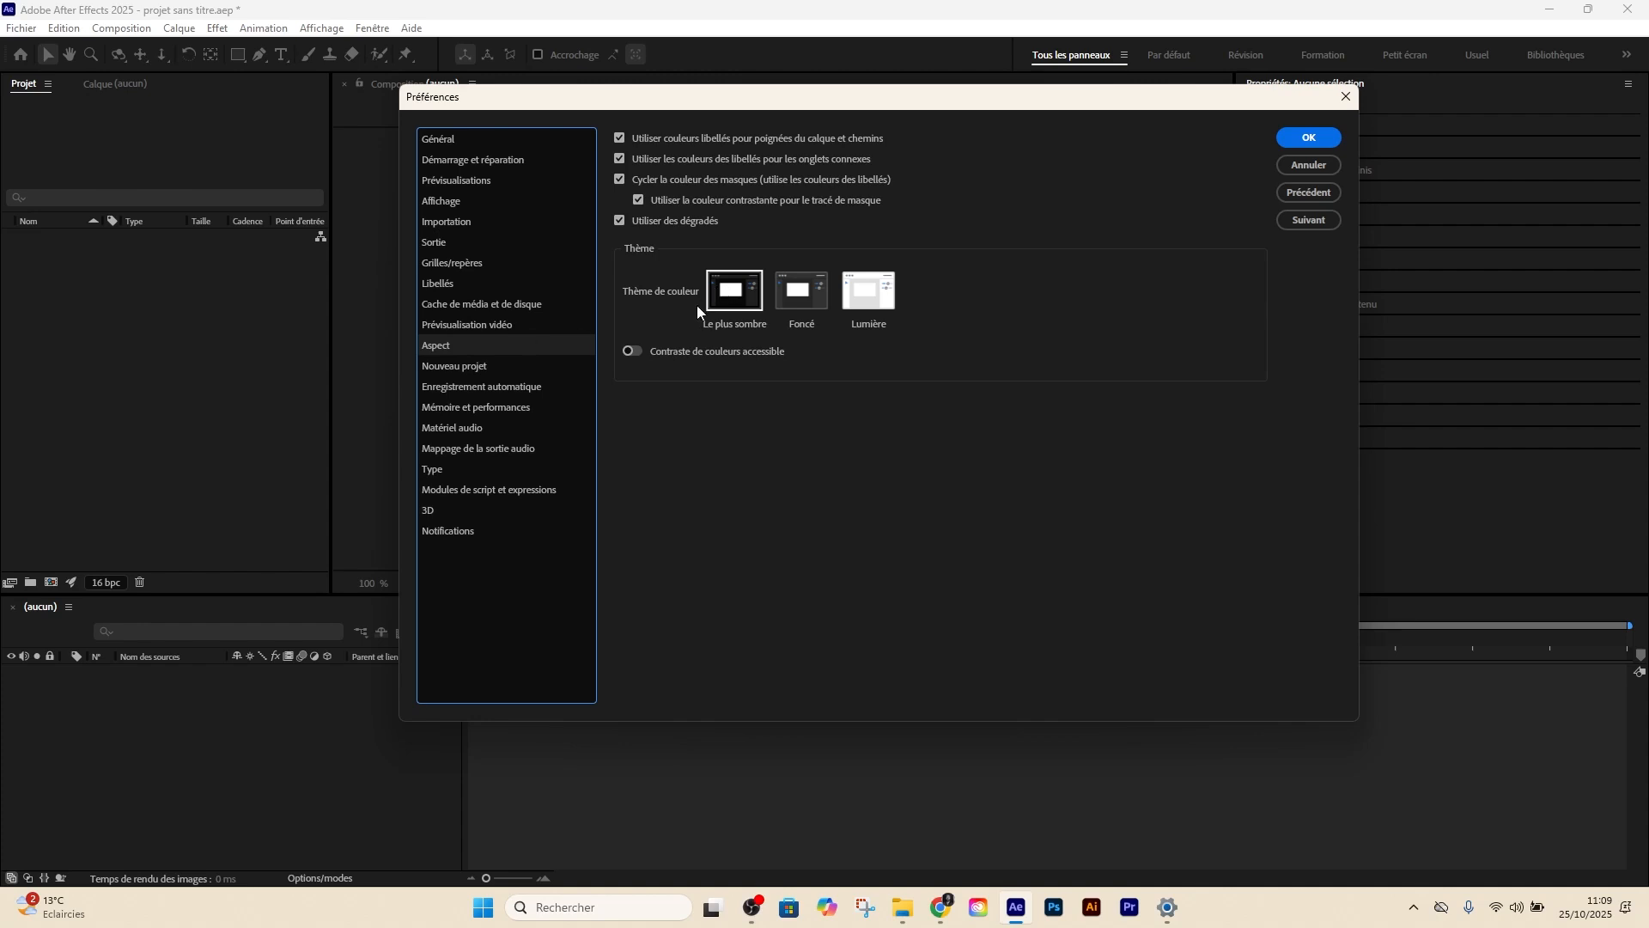
pyautogui.click(785, 298)
pyautogui.click(867, 296)
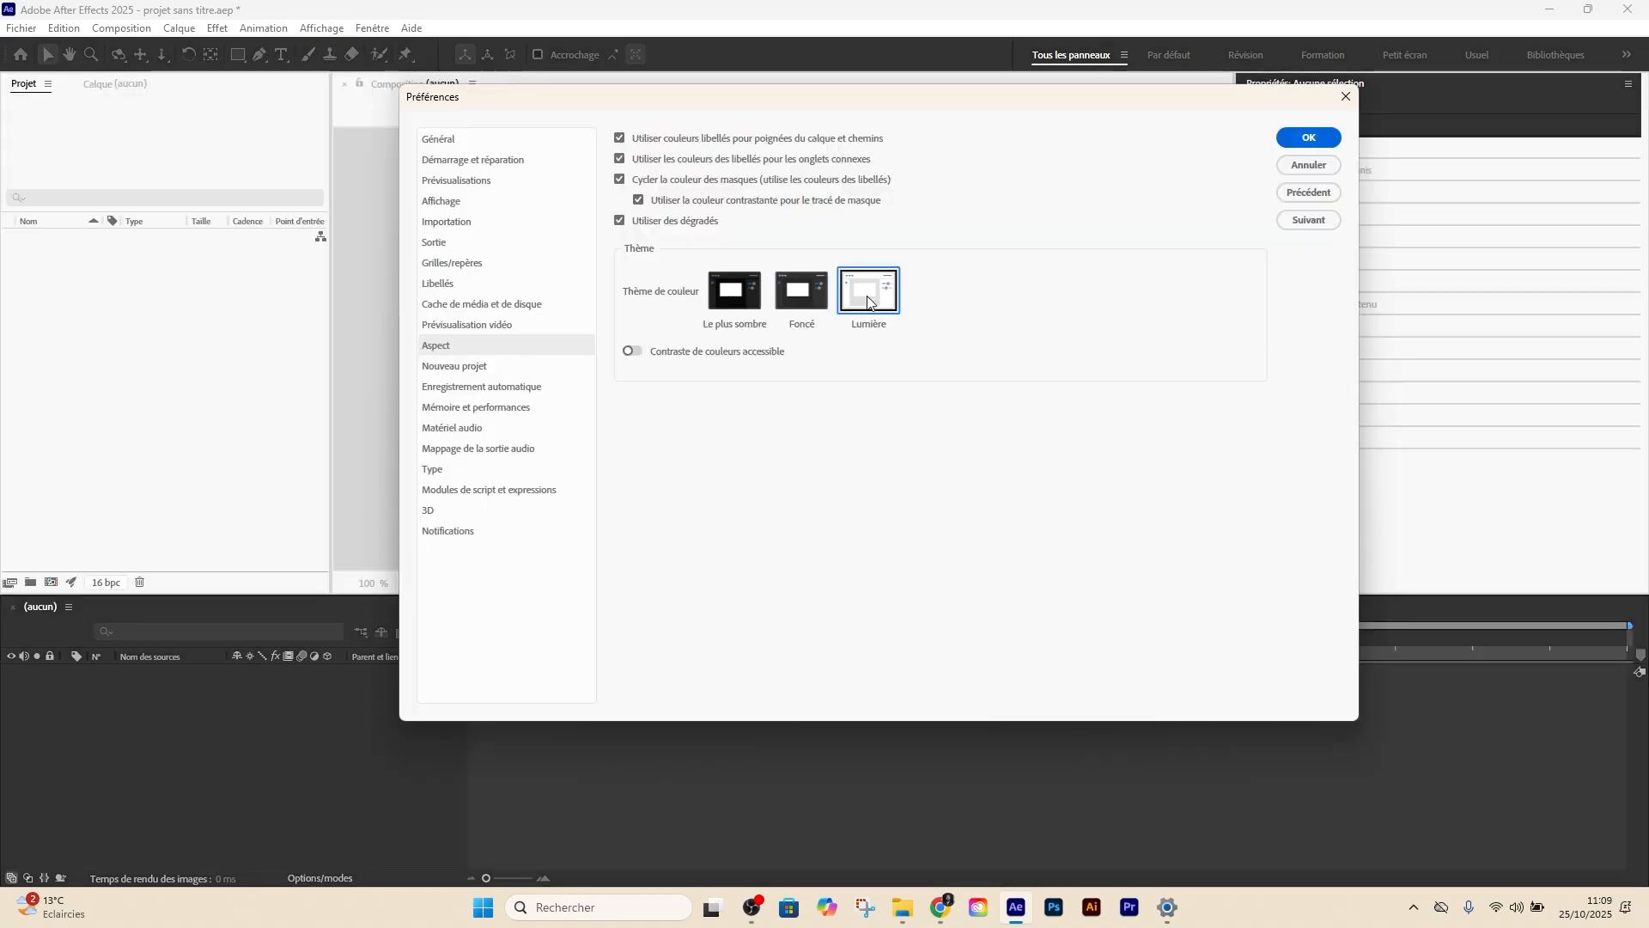
pyautogui.click(732, 297)
pyautogui.click(641, 345)
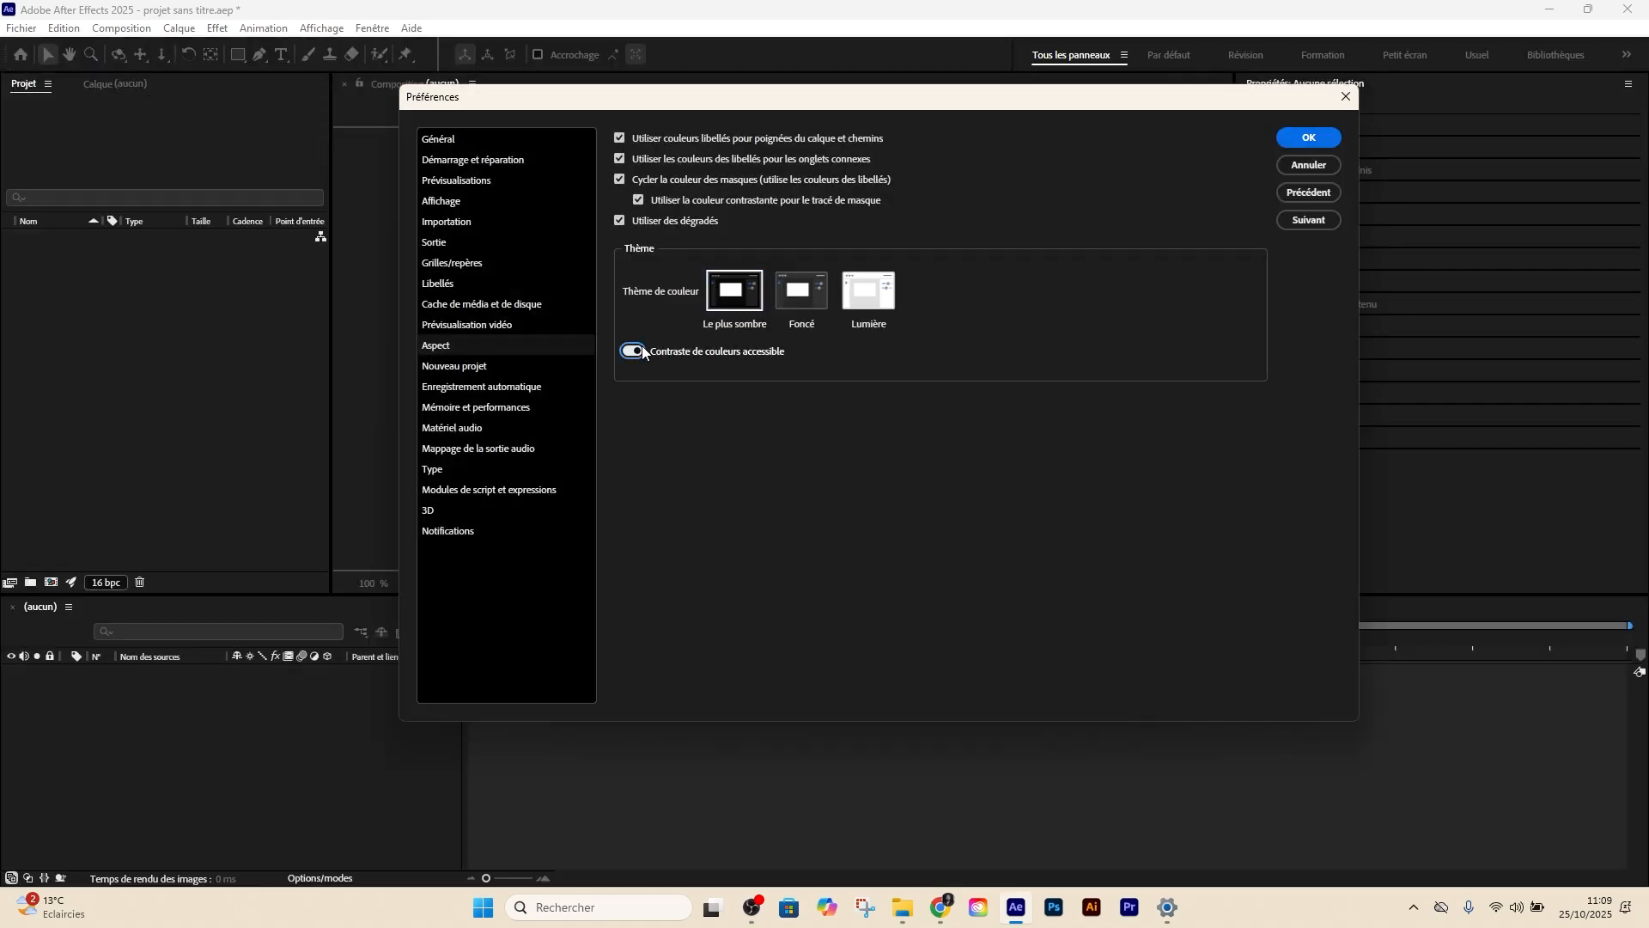
pyautogui.click(642, 346)
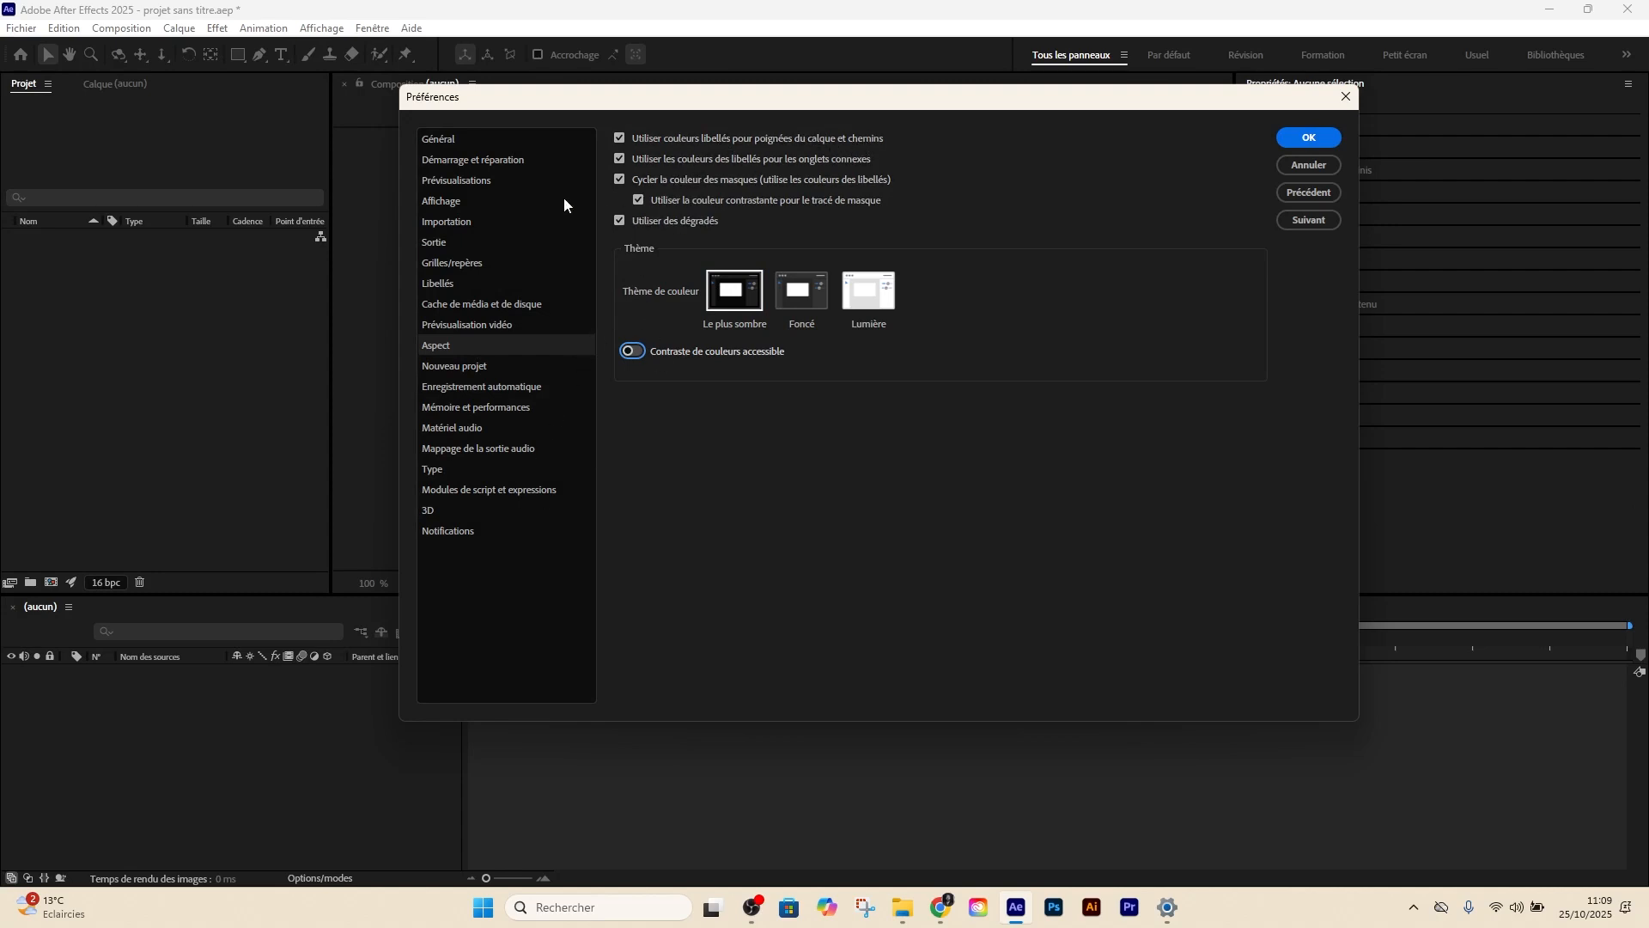
# Revisit the display, general, media and disk cache, audio hardware, video preview and auto-save preferences, and apply the preferences
pyautogui.click(477, 204)
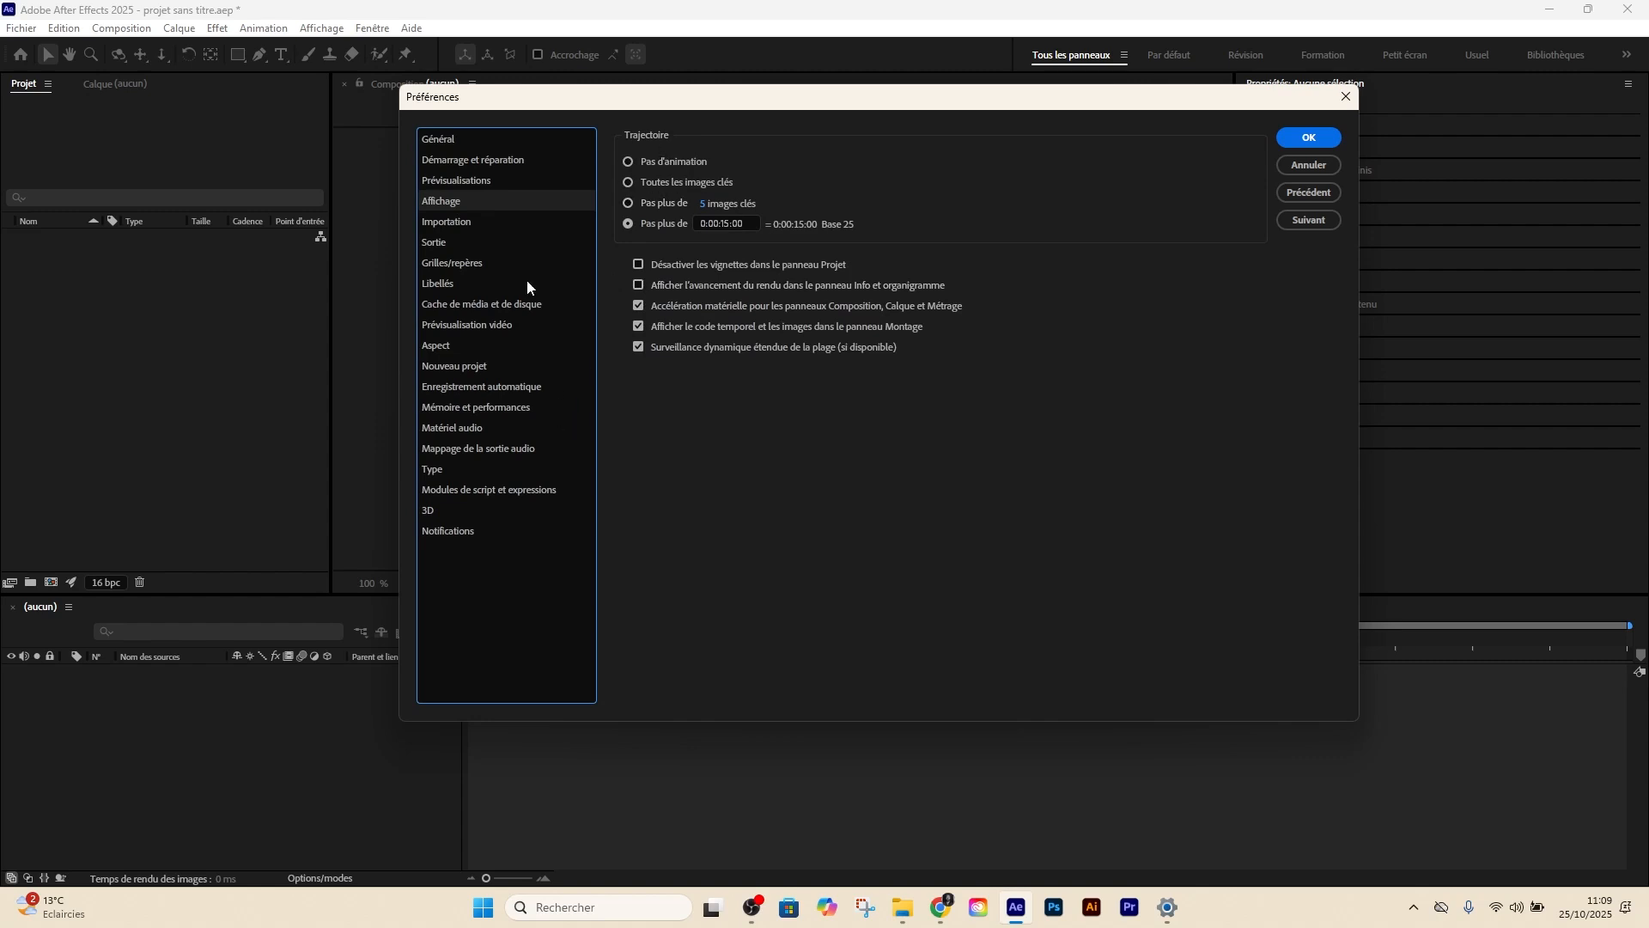
pyautogui.click(449, 140)
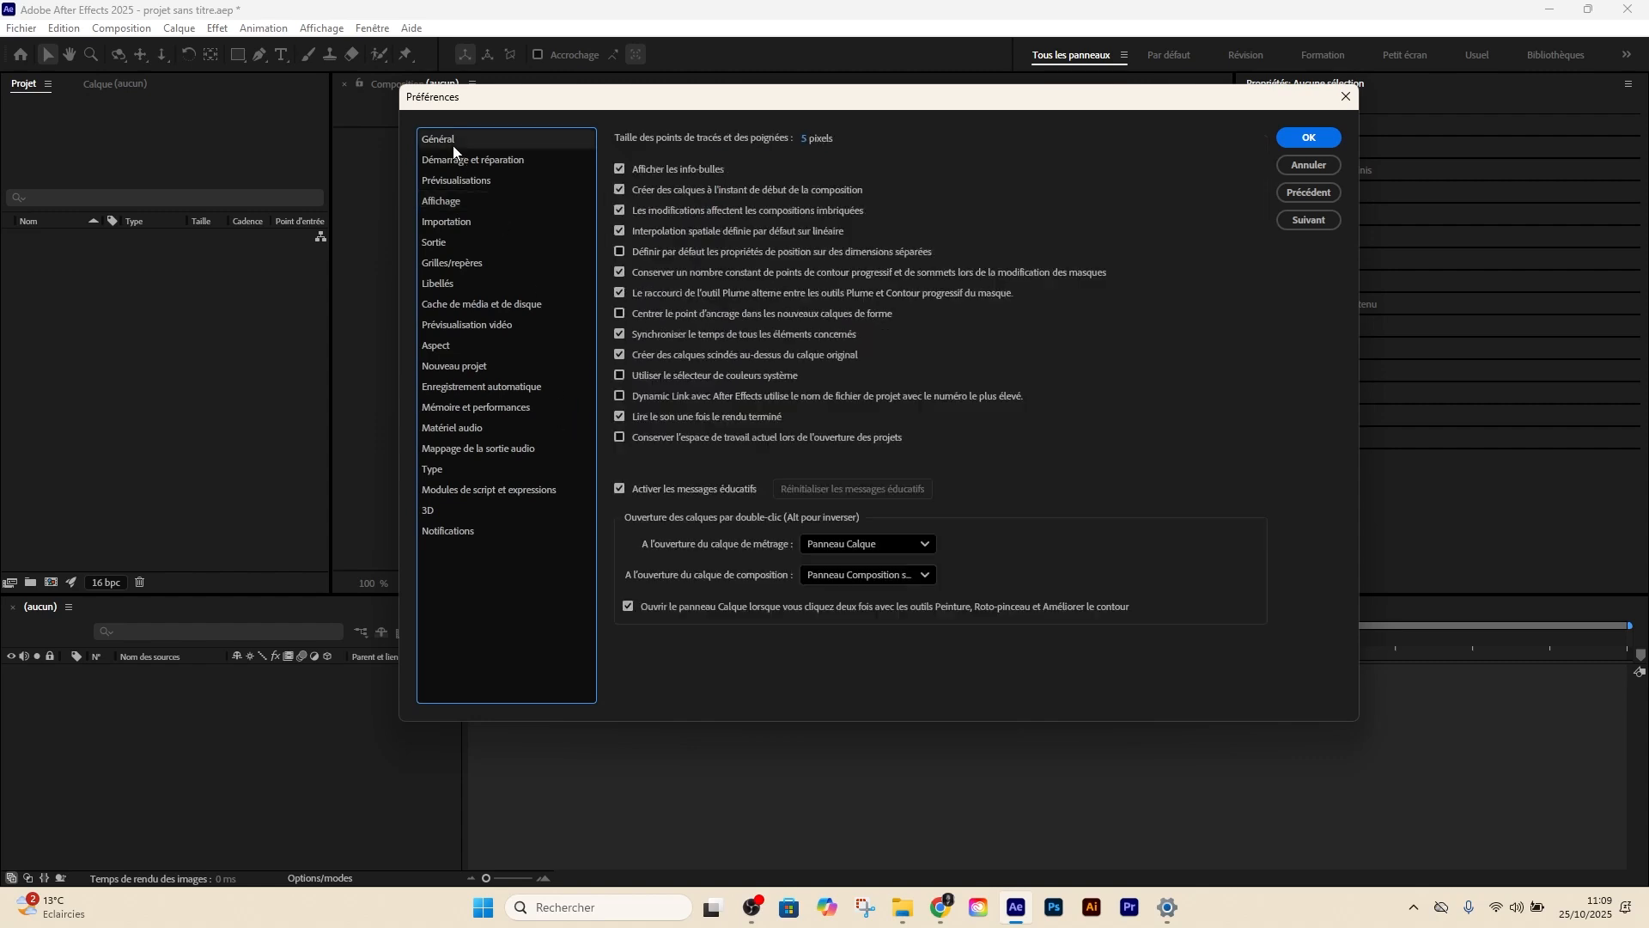
pyautogui.click(451, 305)
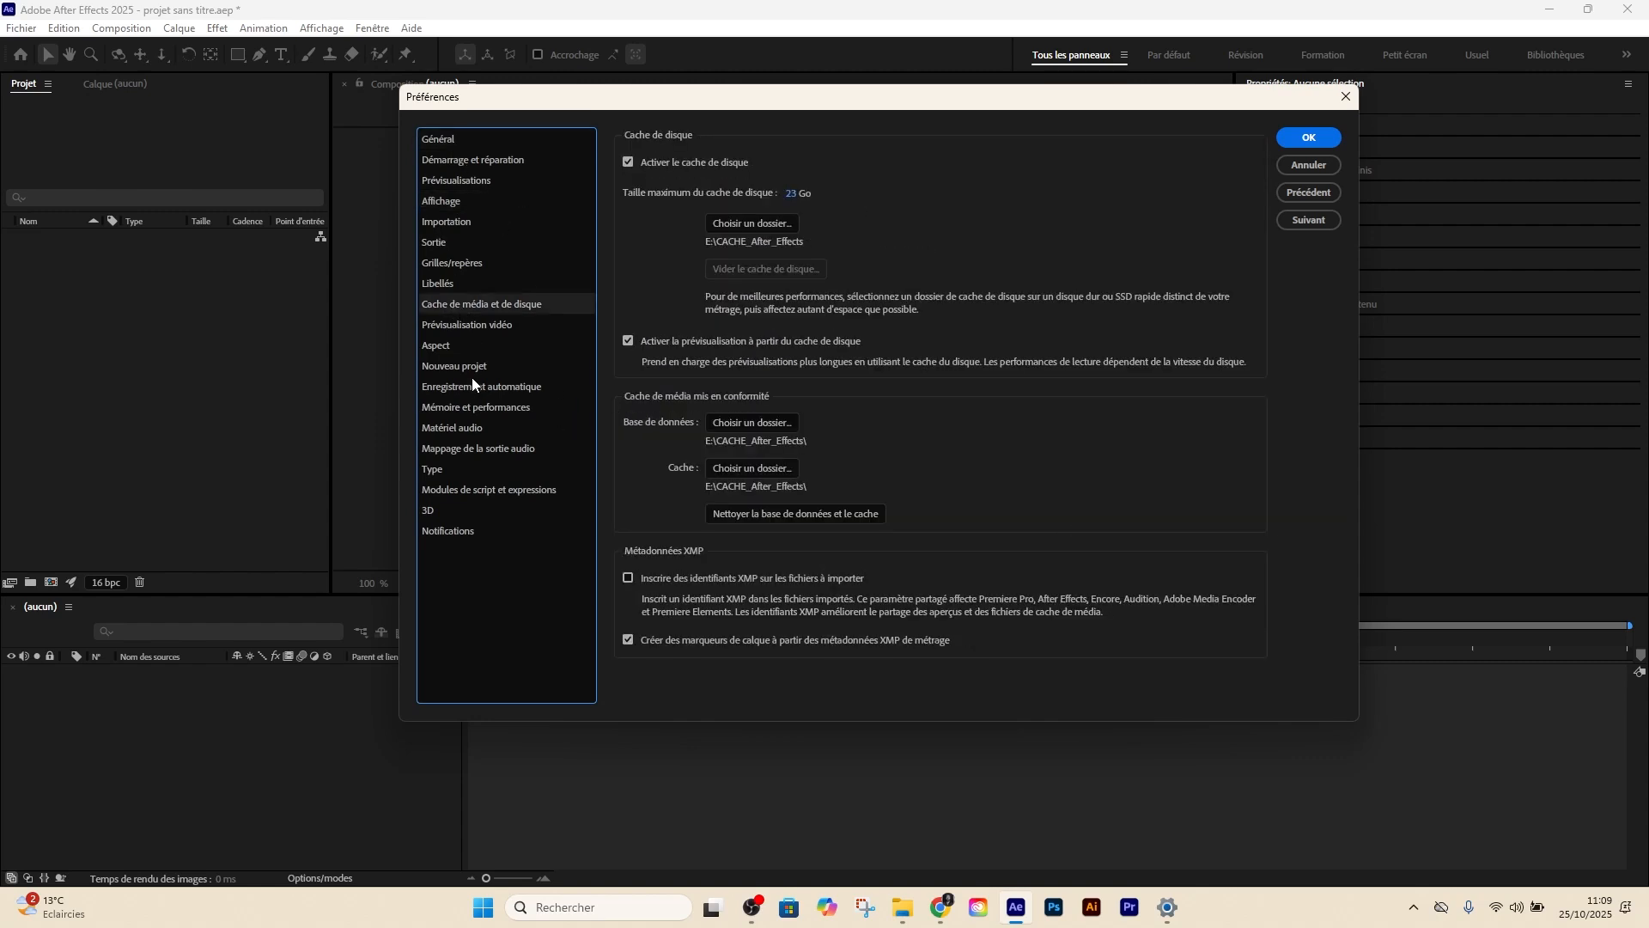
pyautogui.click(471, 428)
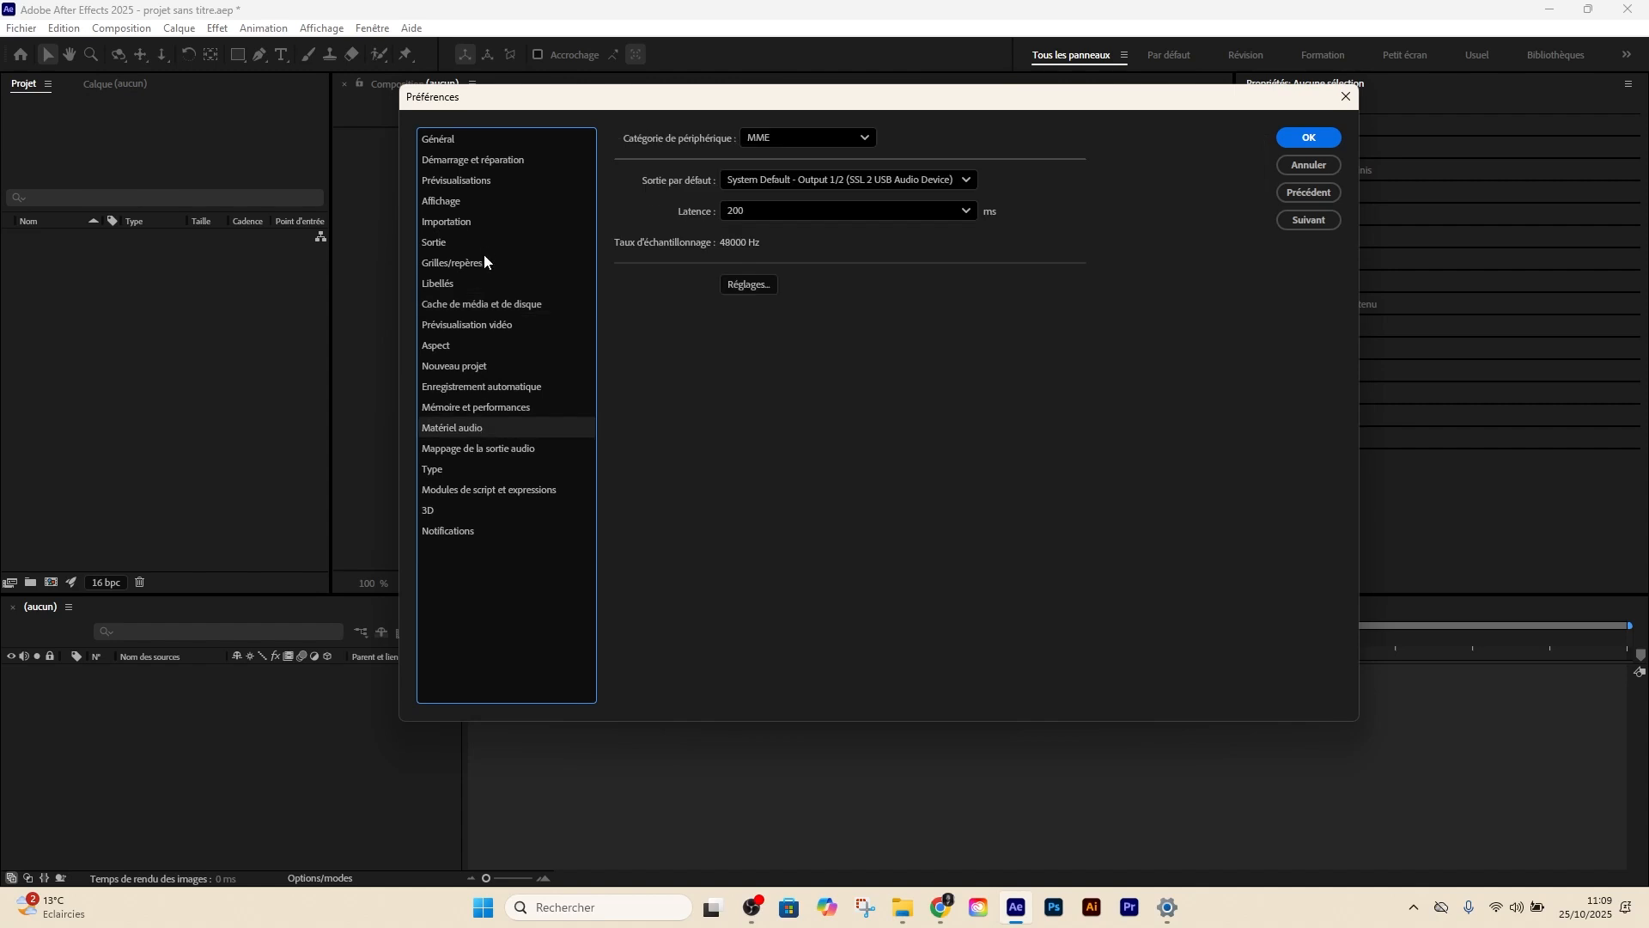
pyautogui.click(468, 323)
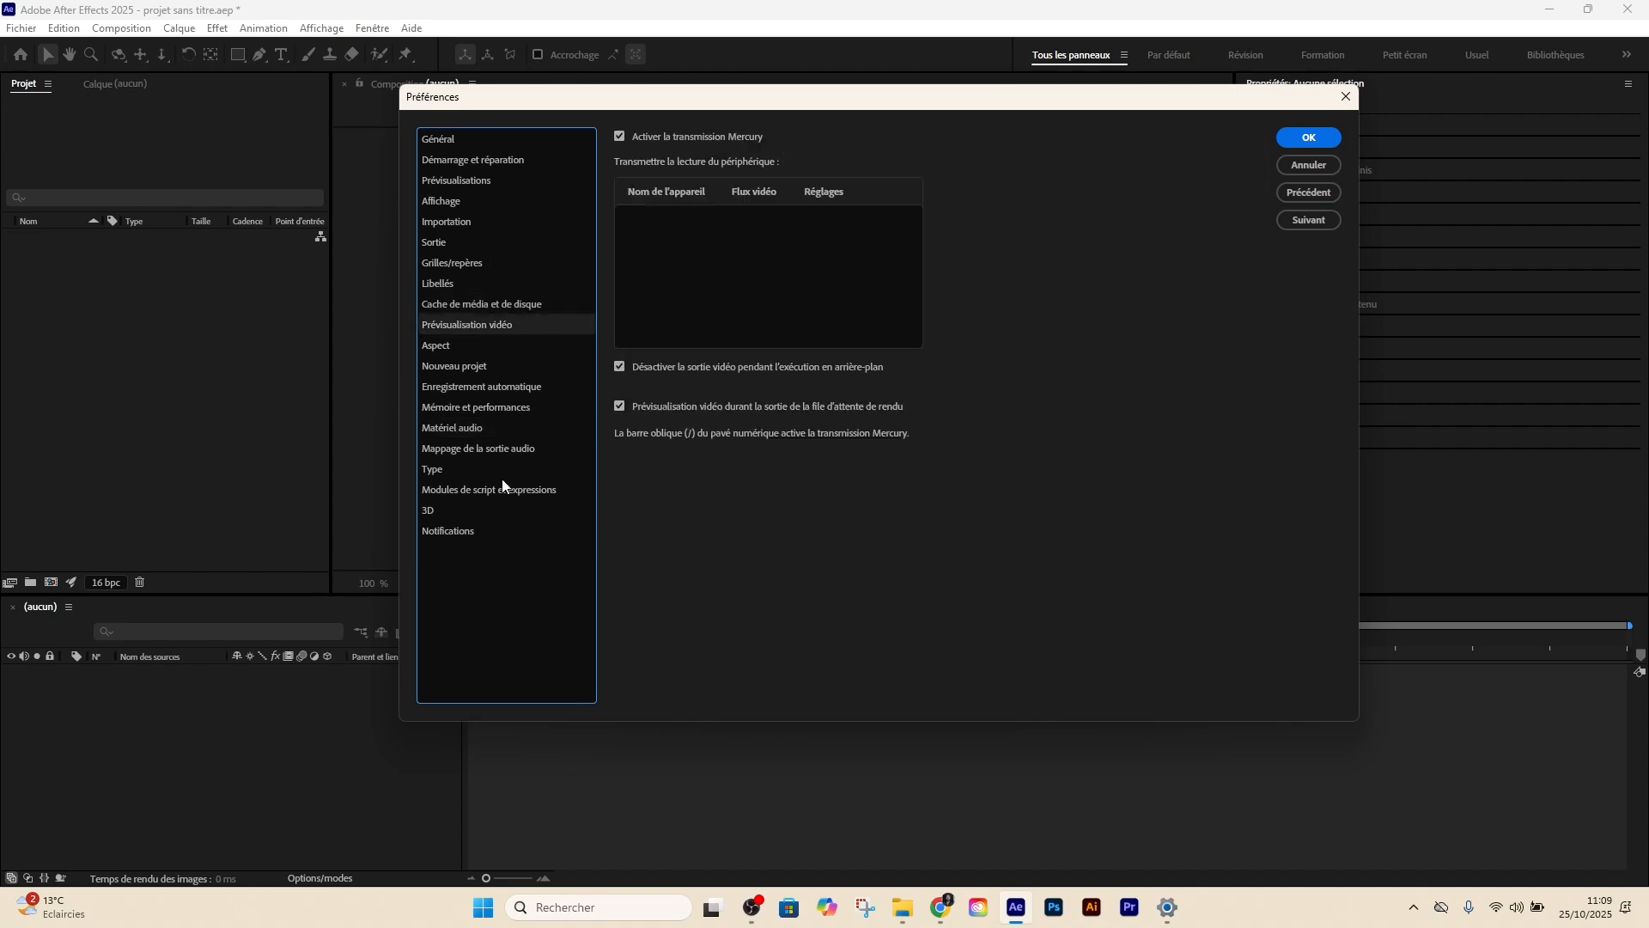
pyautogui.click(495, 387)
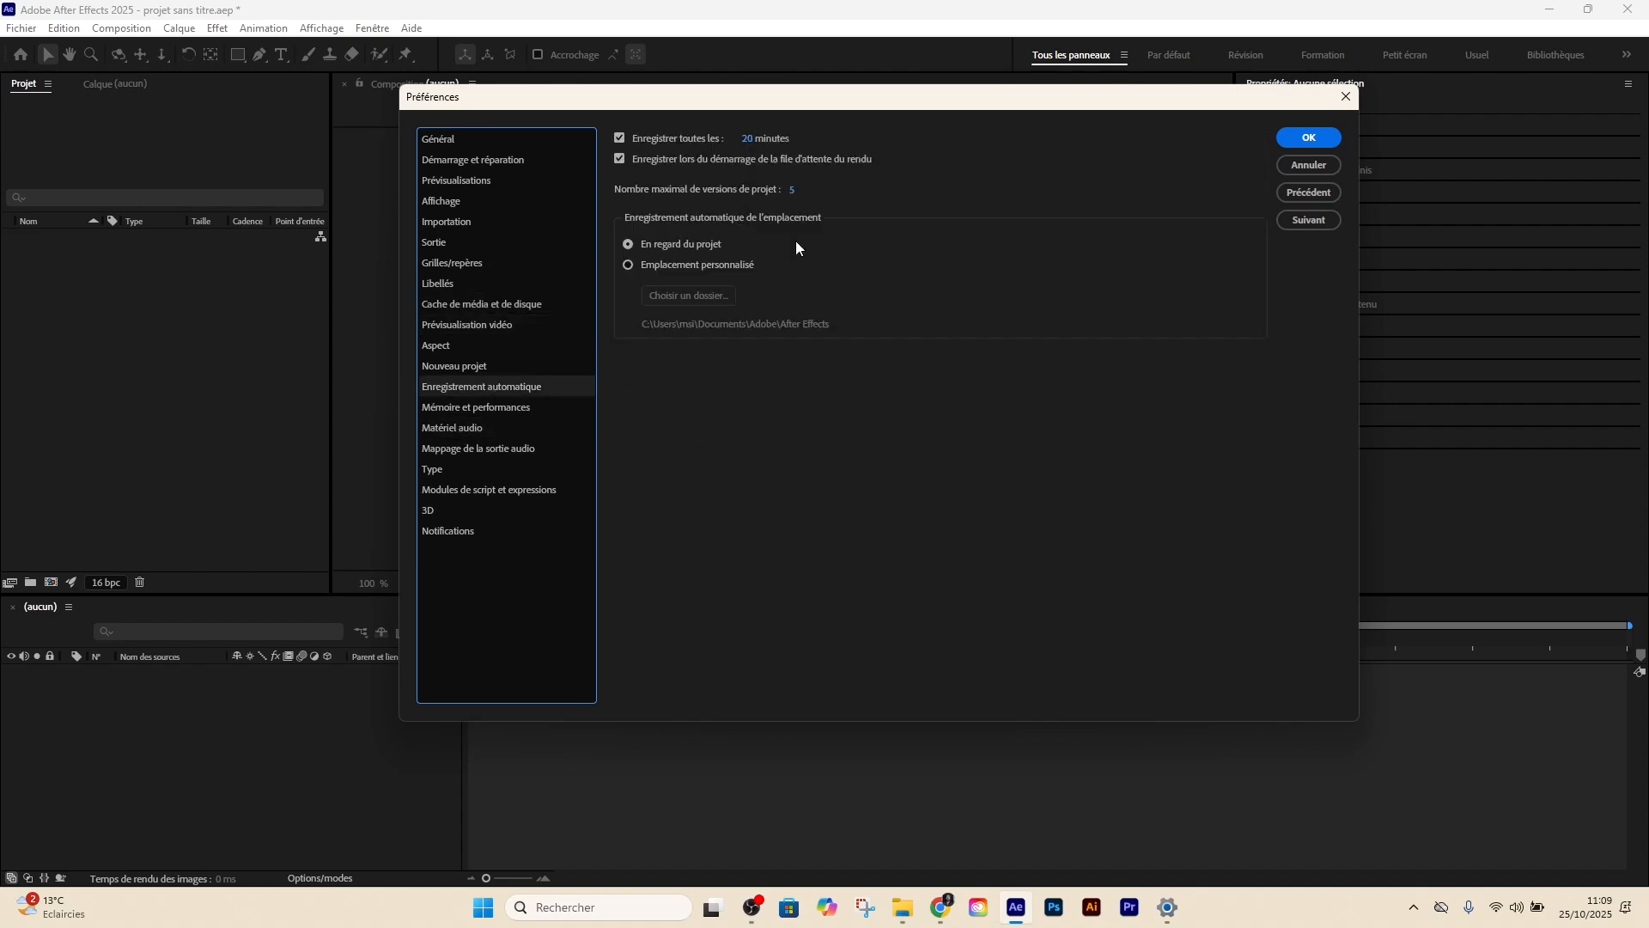
pyautogui.click(1309, 136)
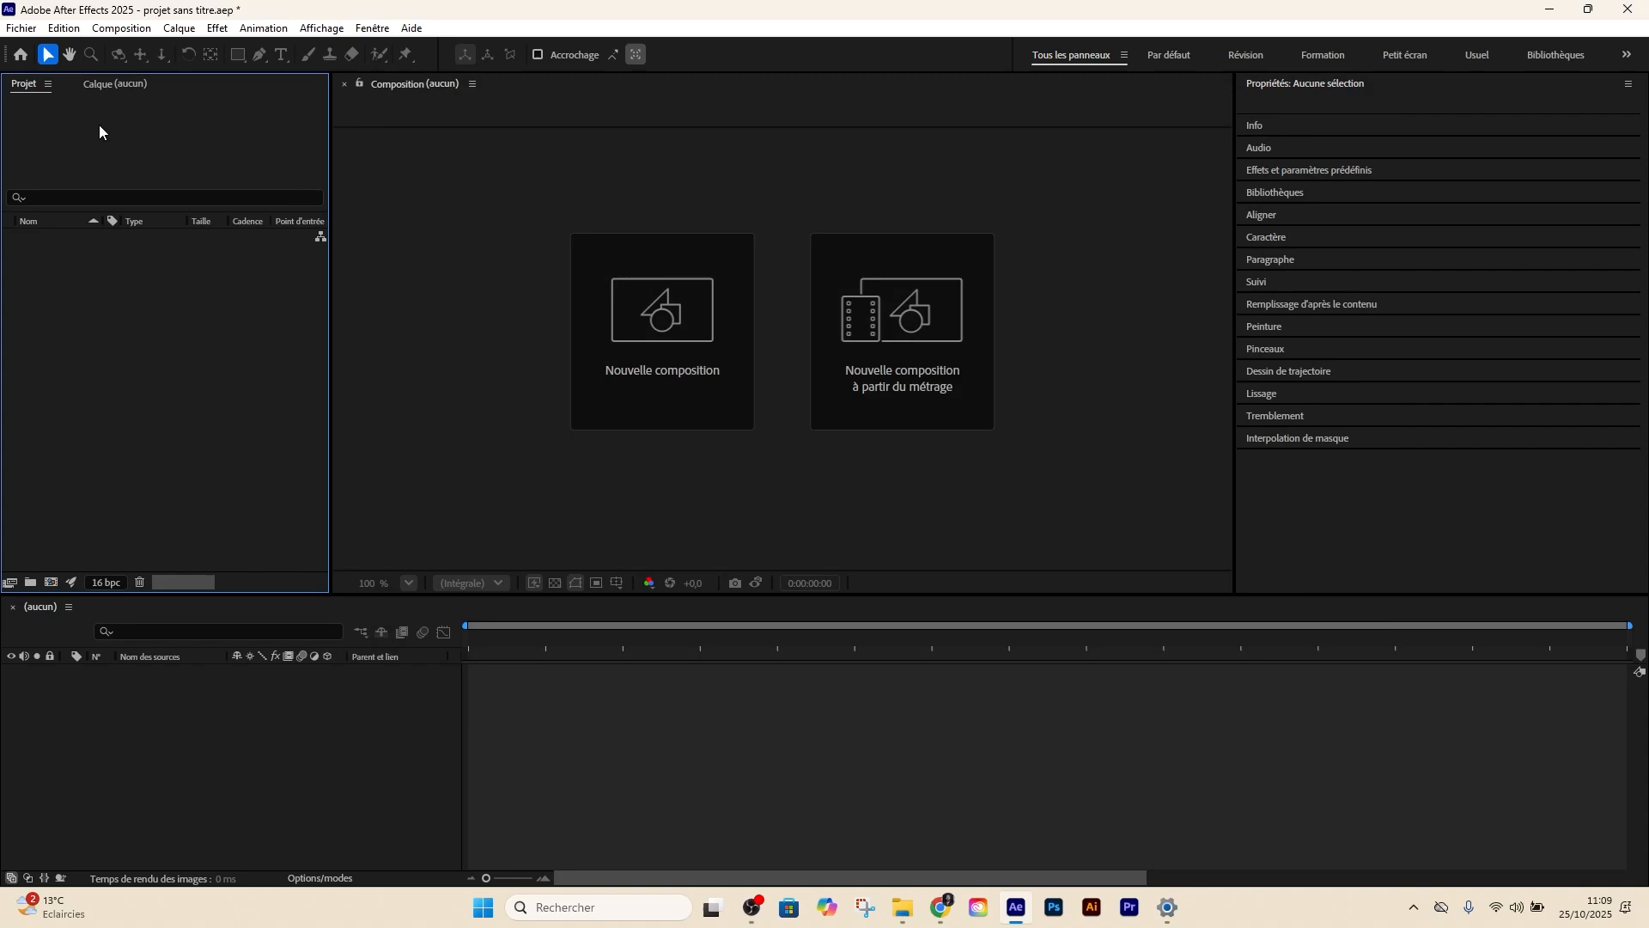
pyautogui.click(70, 29)
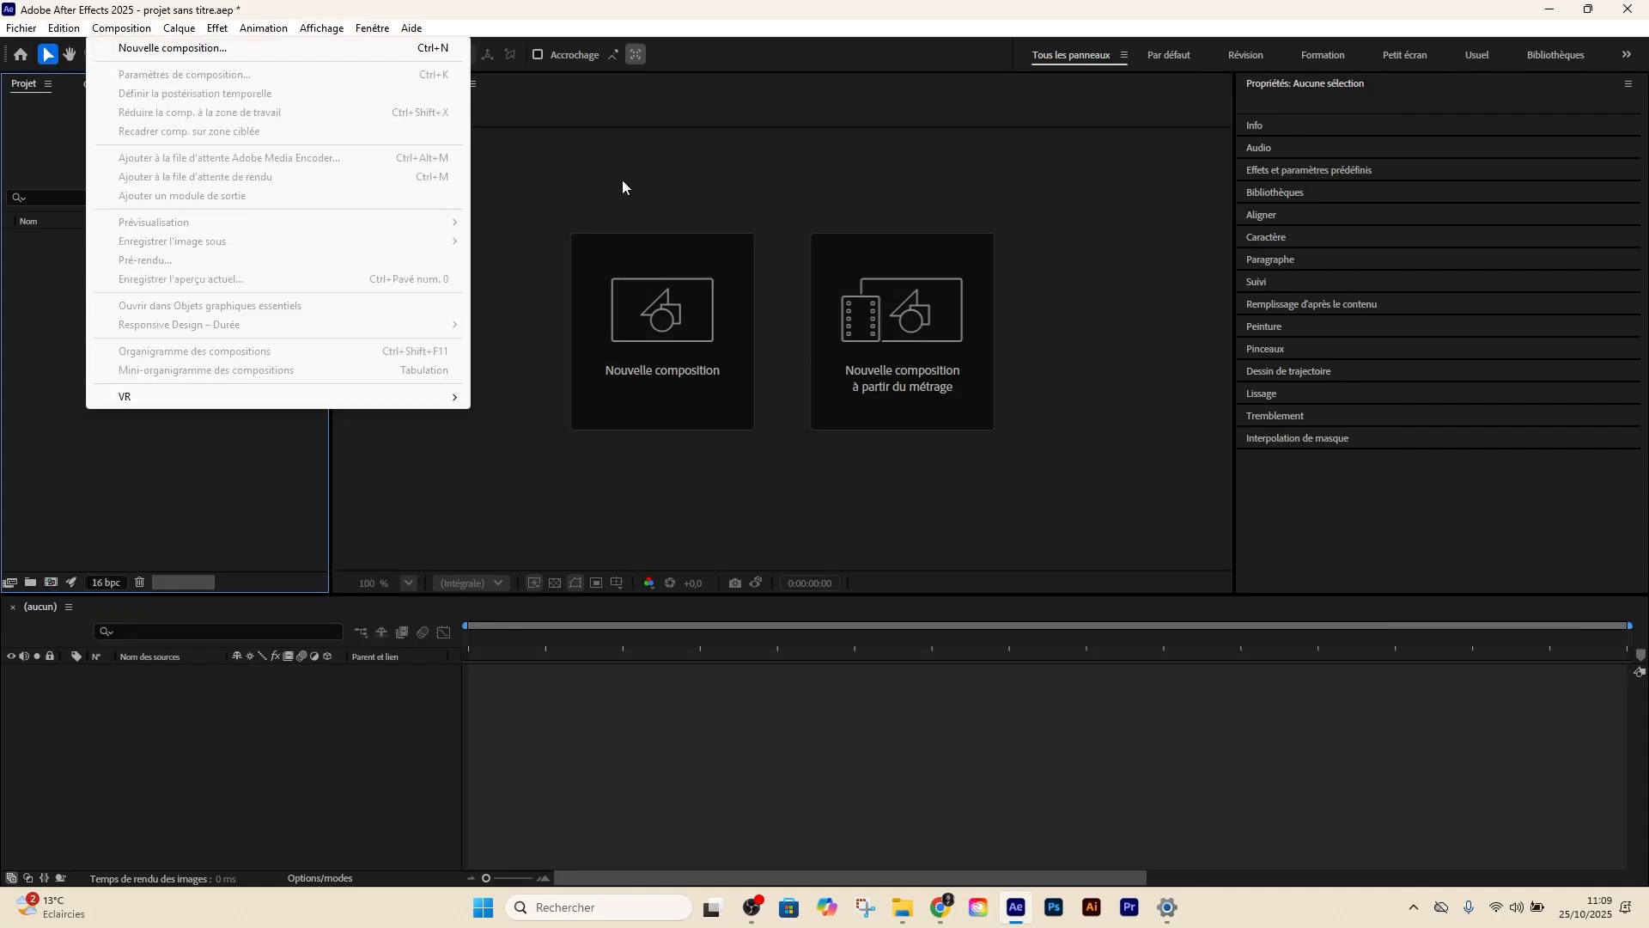
pyautogui.moveTo(181, 29)
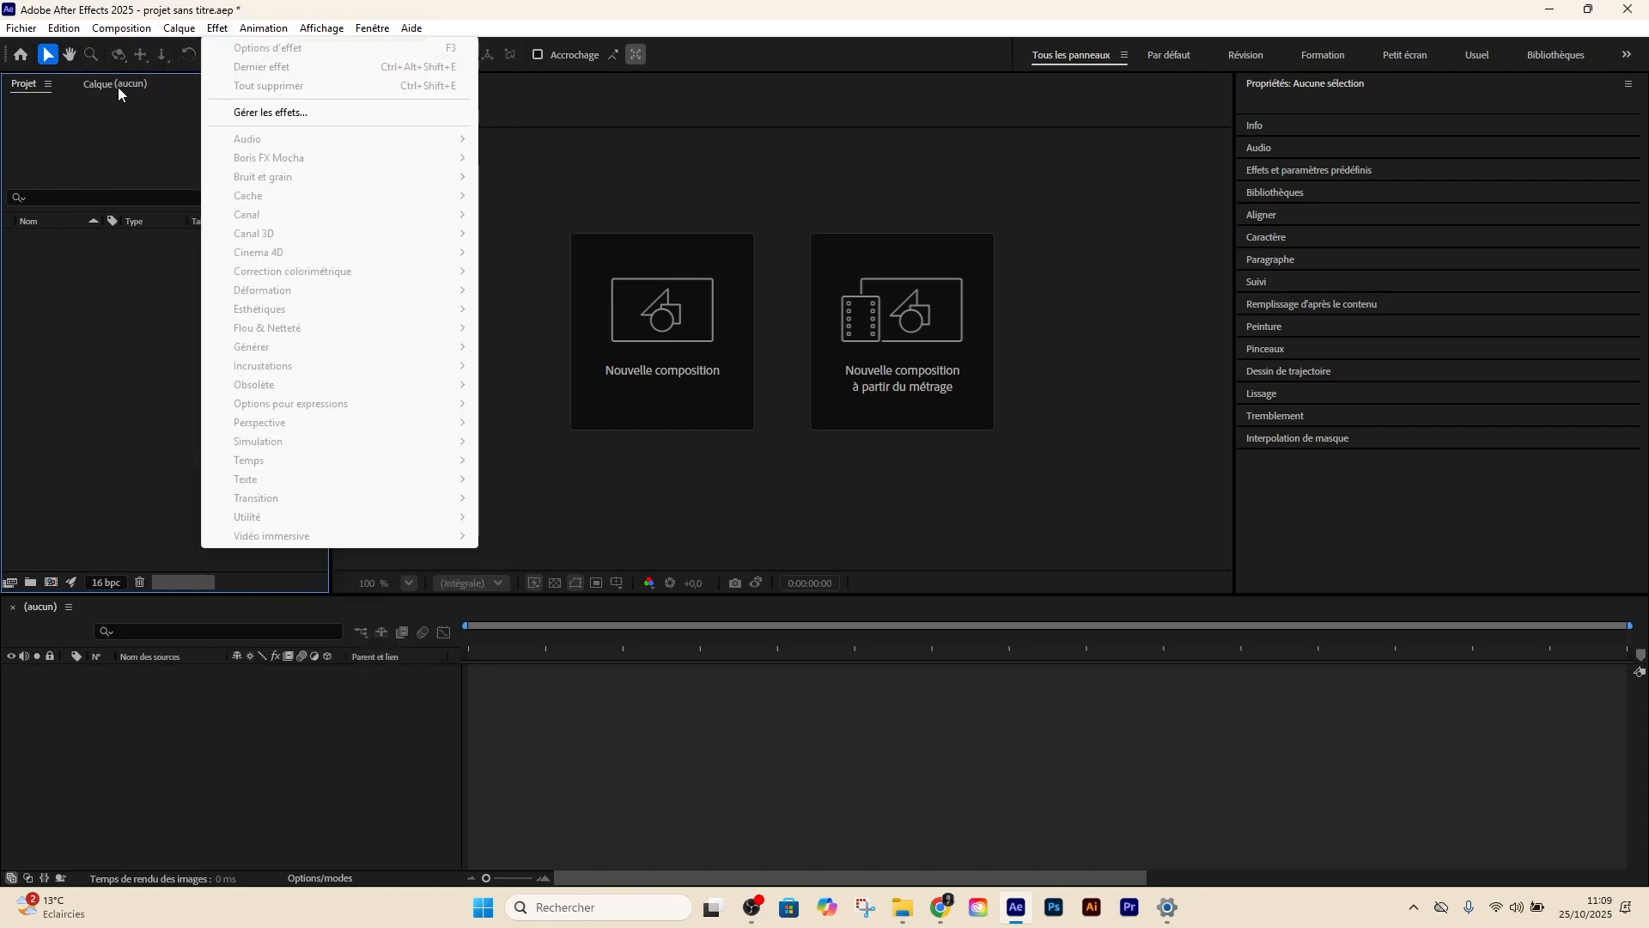
pyautogui.click(129, 137)
# Show the effect controls panel alongside the project and layer panels
pyautogui.click(382, 29)
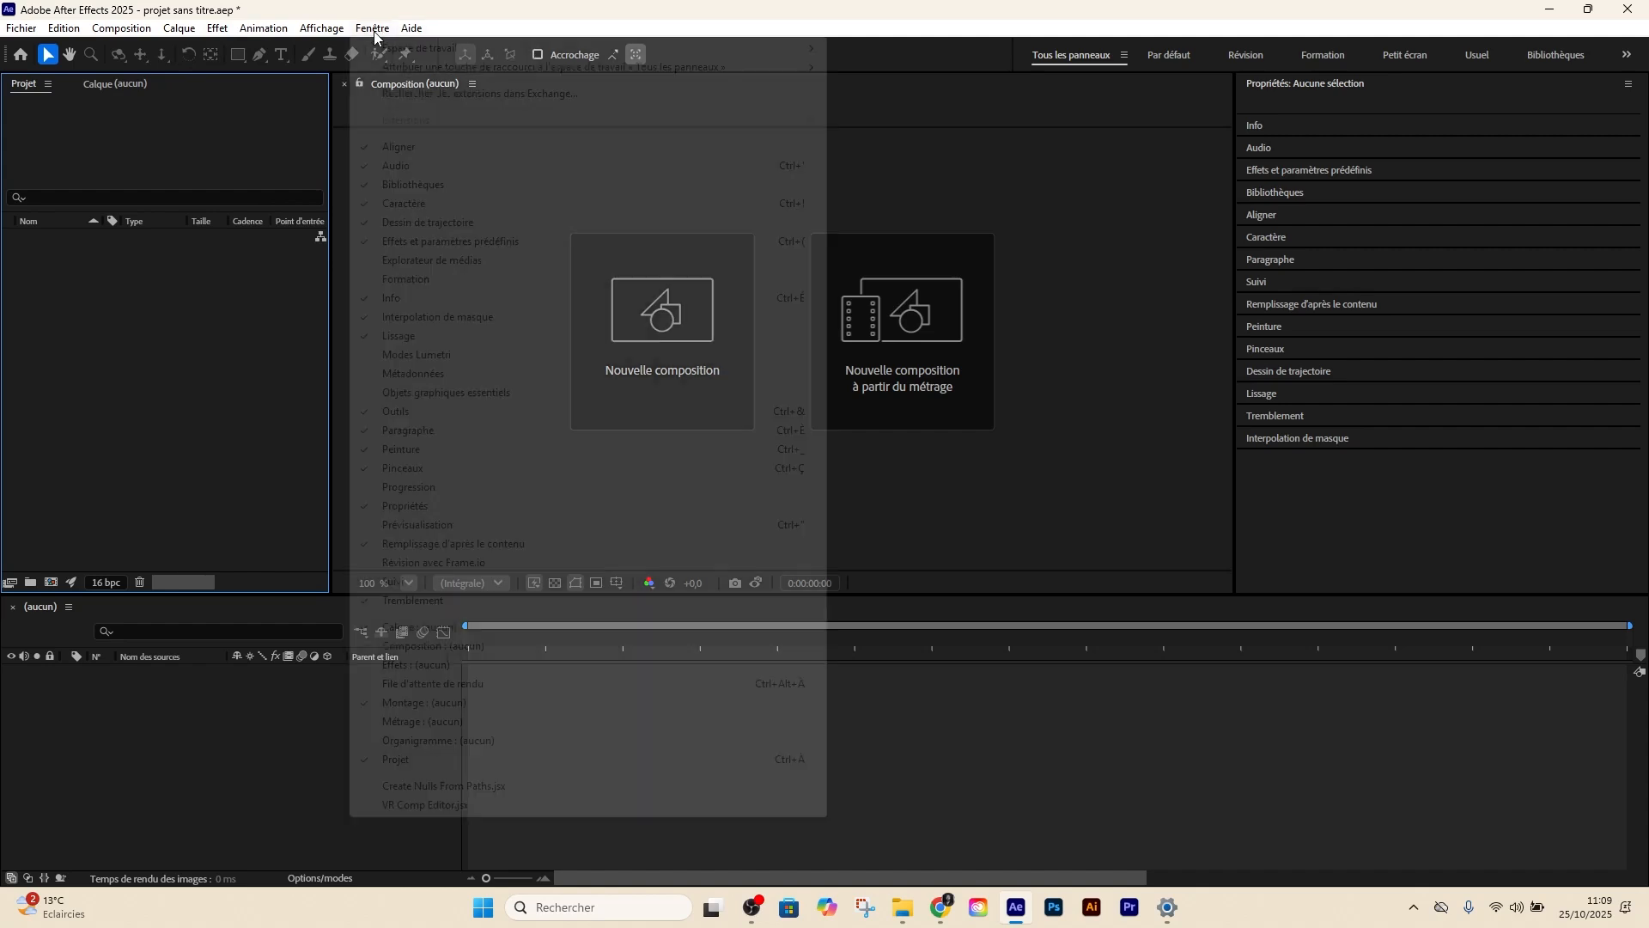
pyautogui.click(413, 664)
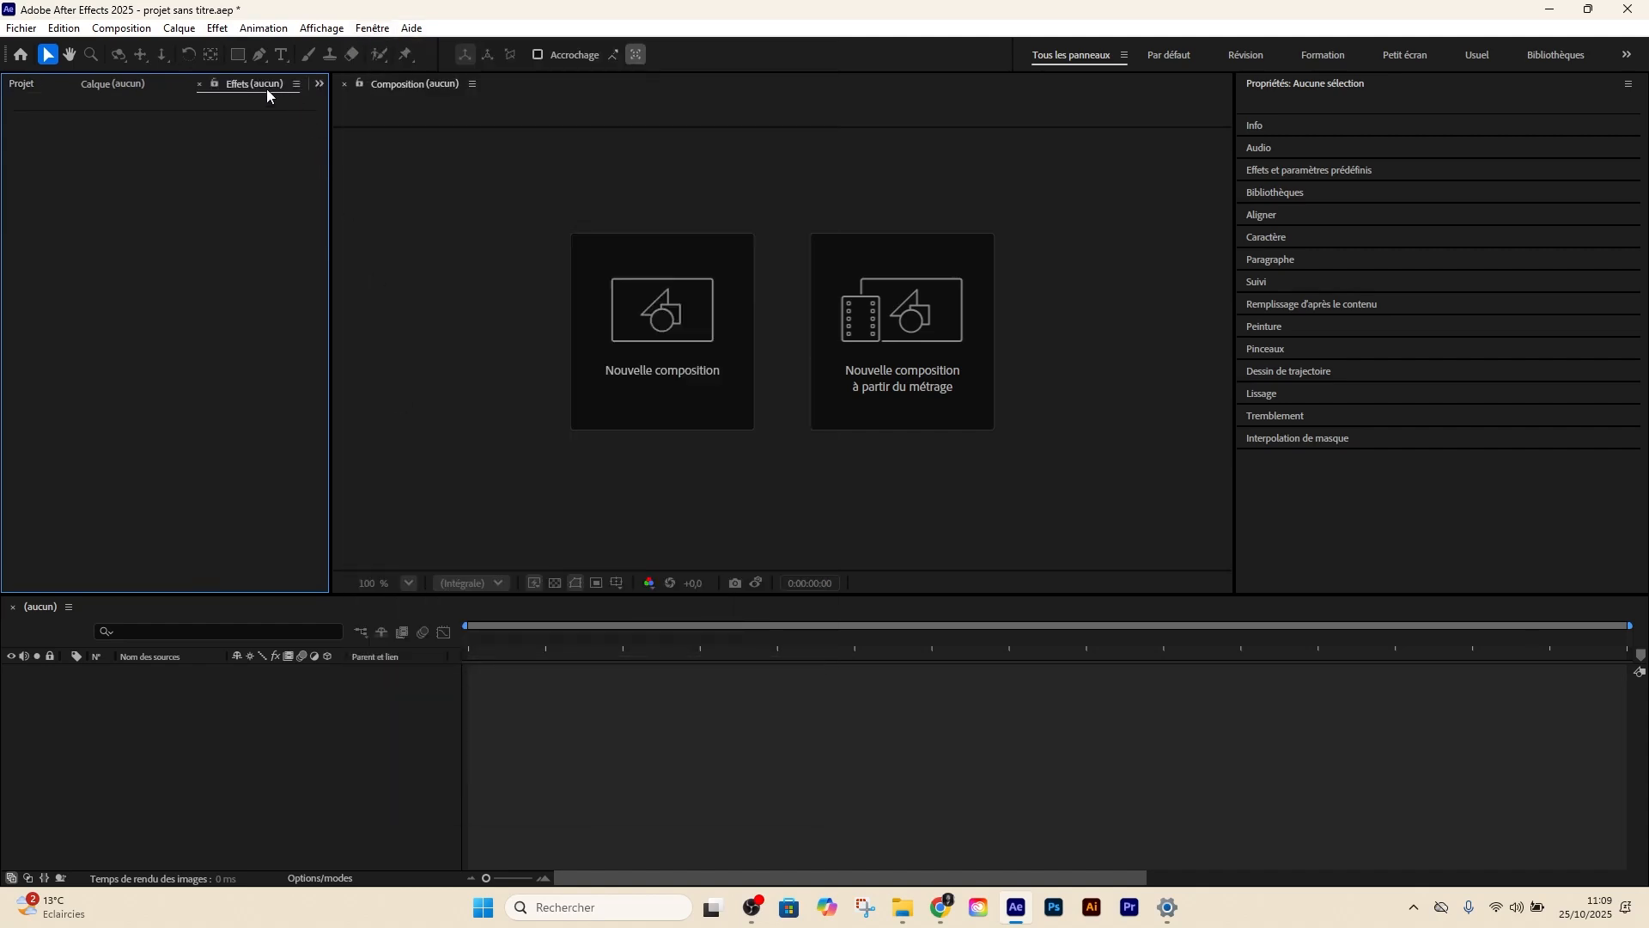
# Examine the third-party effects list in the effects manager and leave it without making changes
pyautogui.click(217, 28)
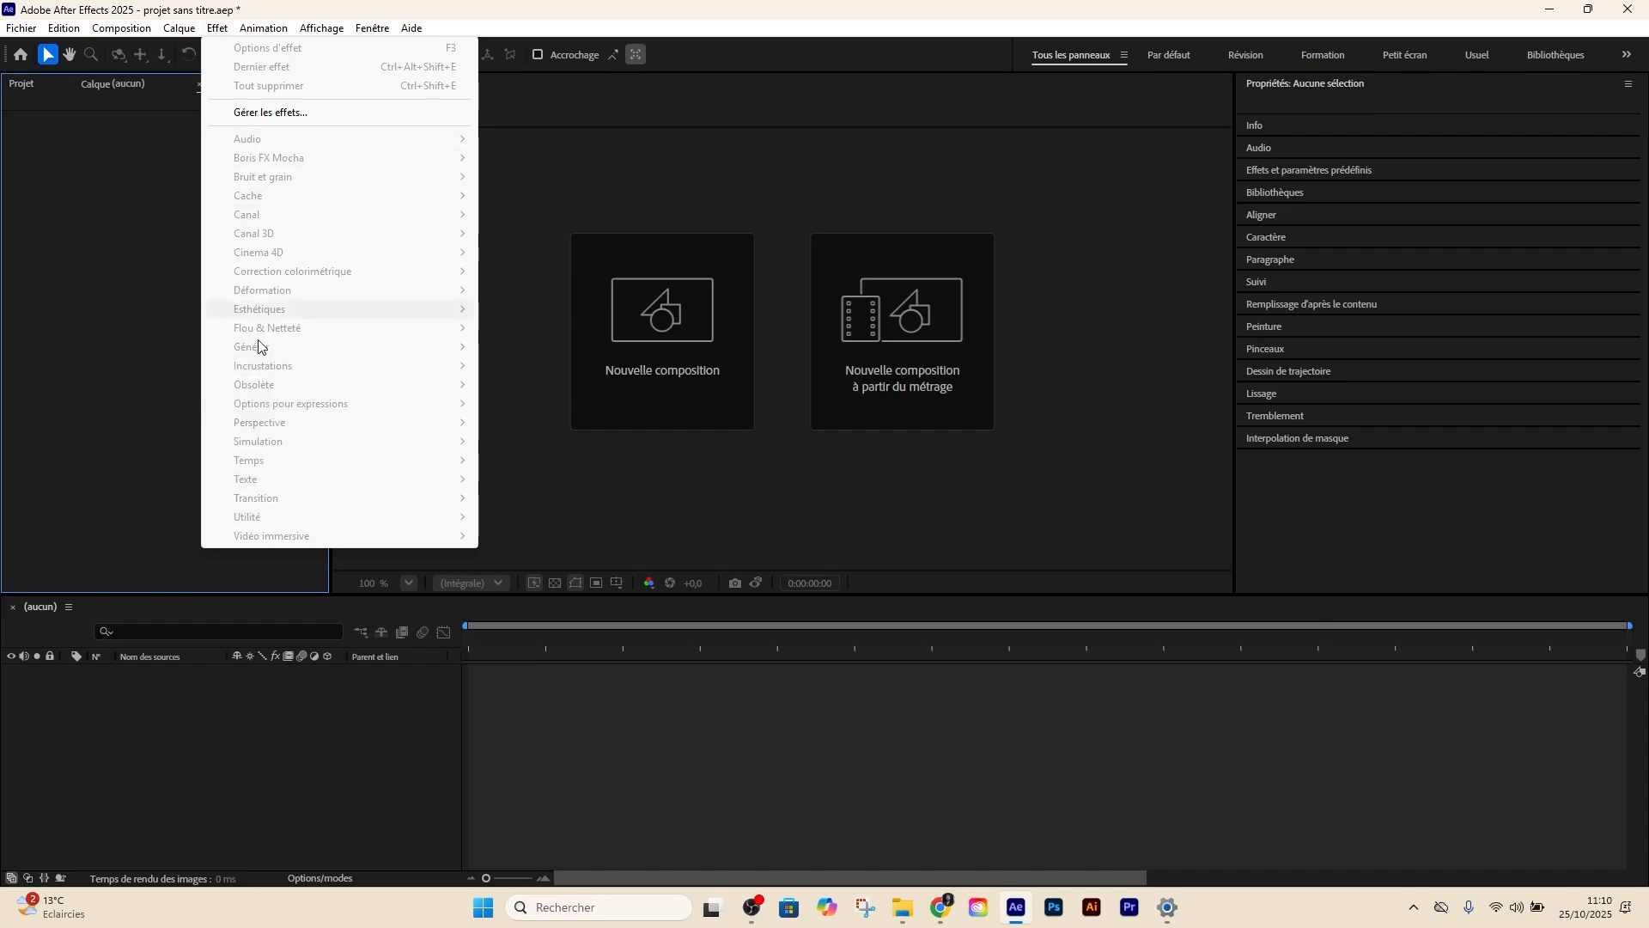
pyautogui.click(269, 112)
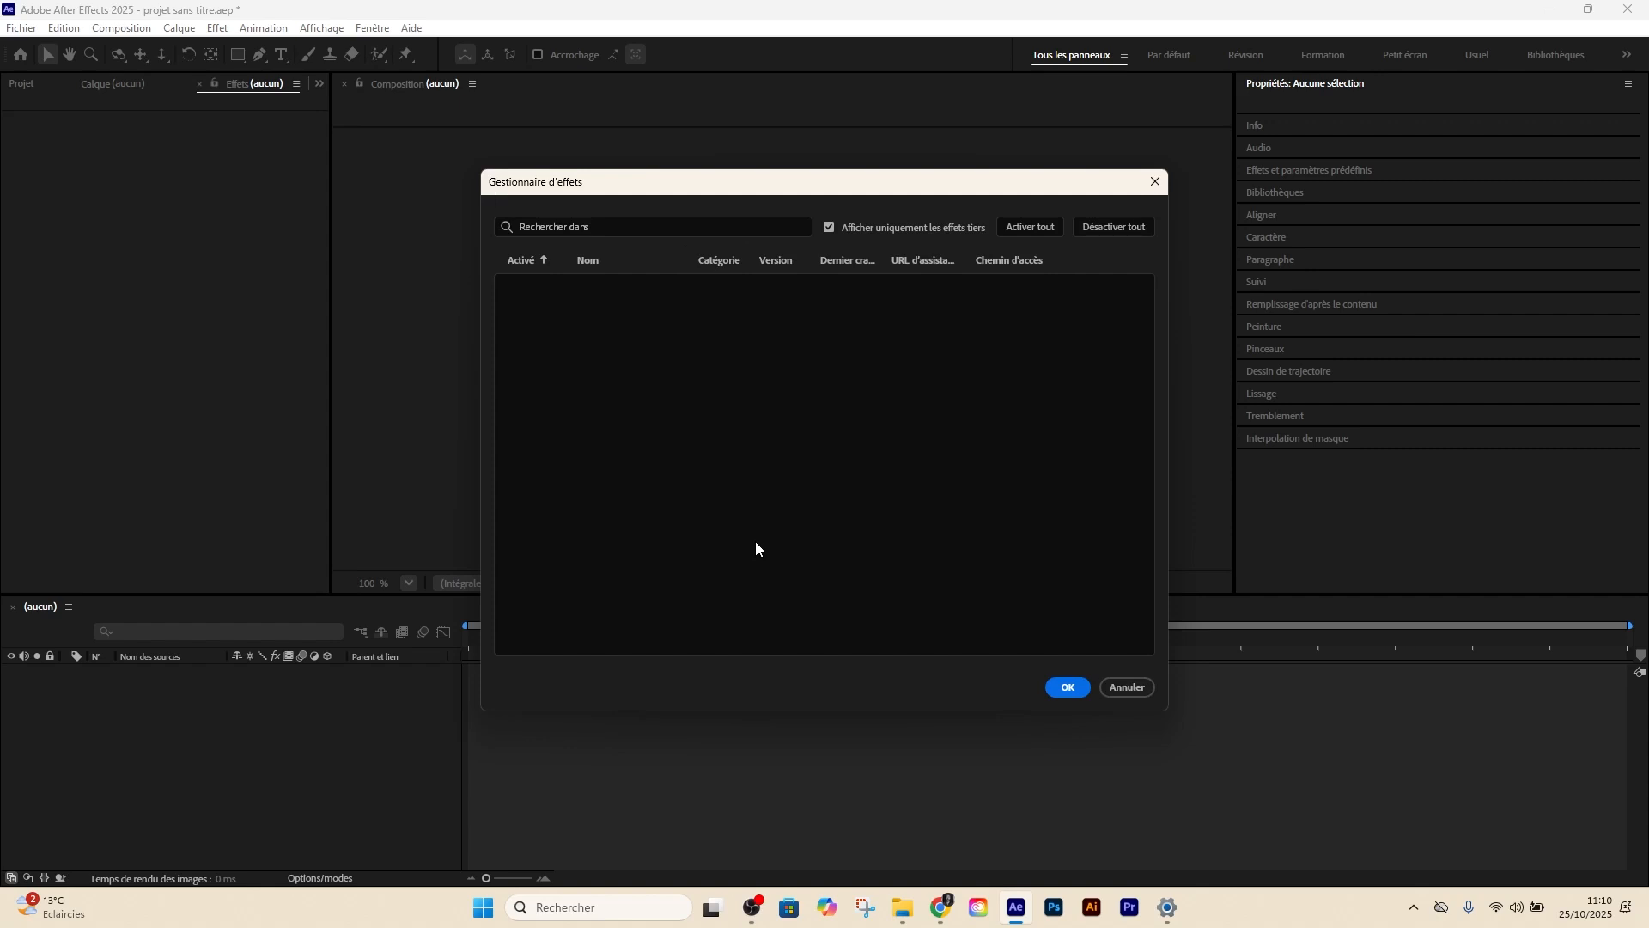
pyautogui.moveTo(1010, 185); pyautogui.dragTo(1010, 134)
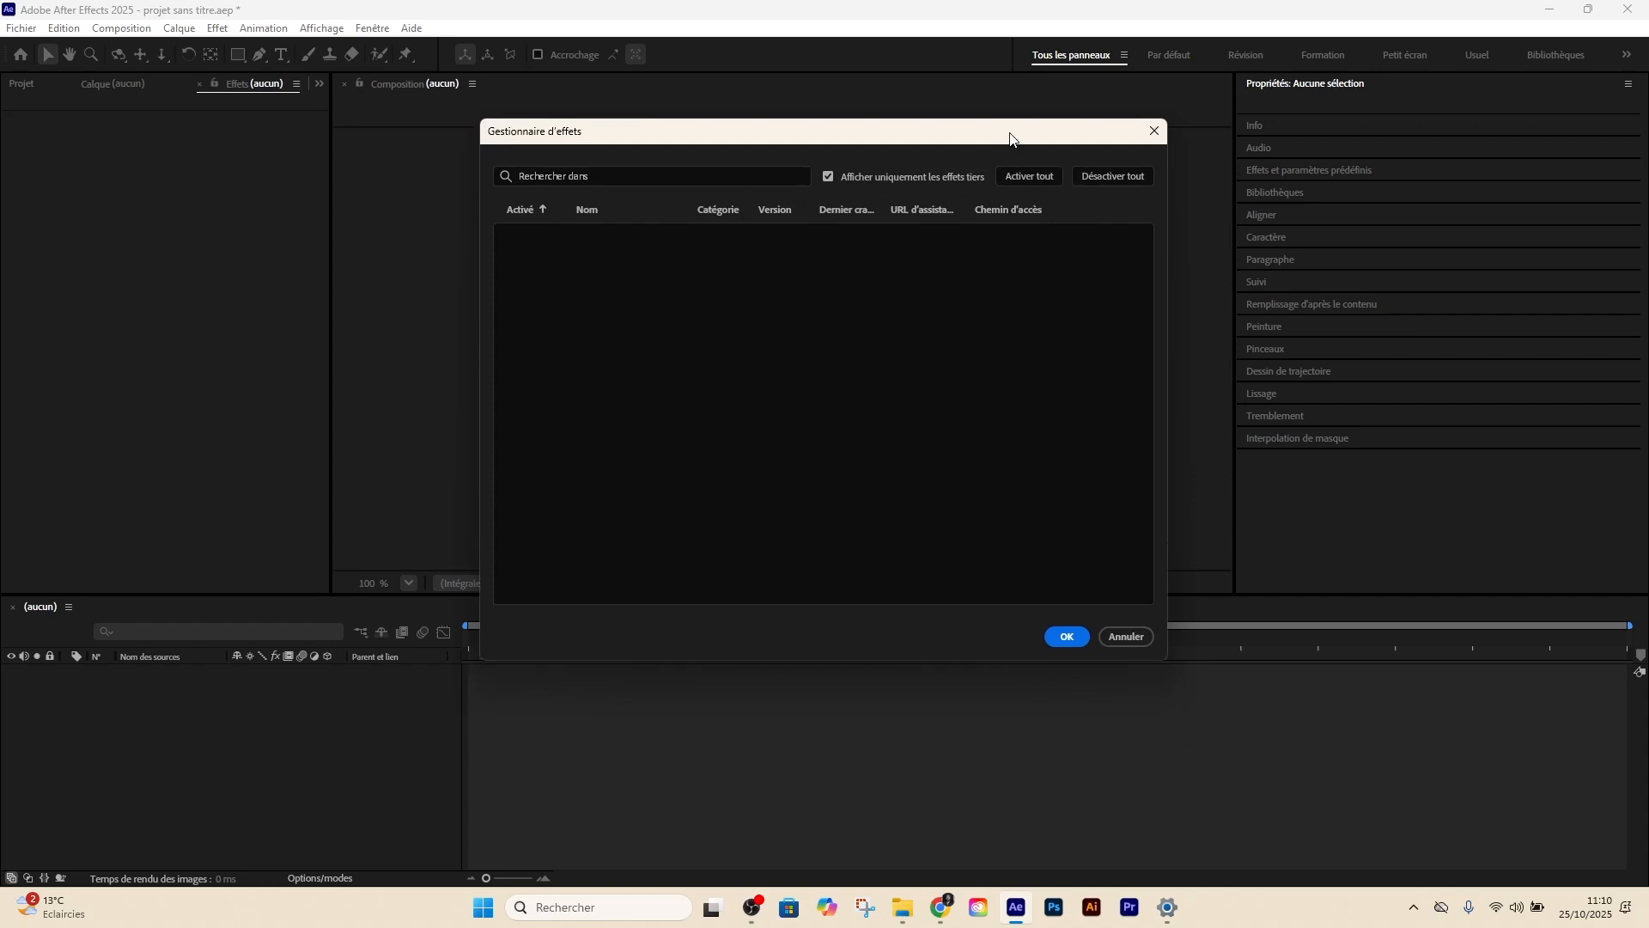
pyautogui.click(1133, 640)
# Open After Effects' online keyboard shortcuts reference in the browser and read the section on the visual shortcut editor
pyautogui.click(325, 33)
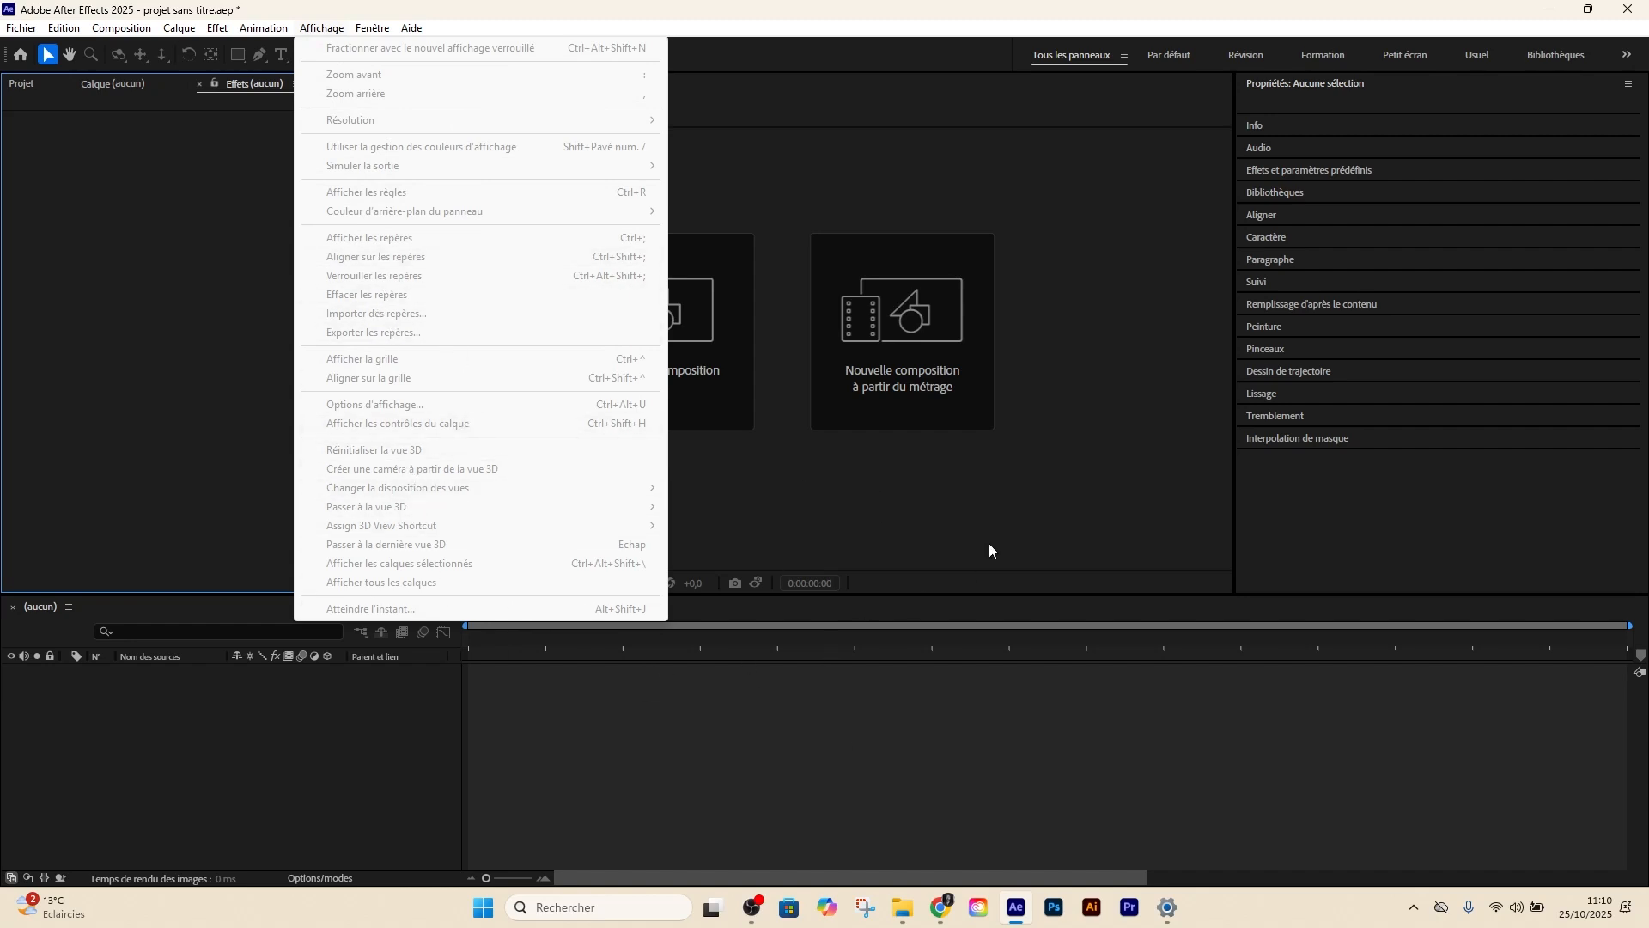
pyautogui.moveTo(378, 34)
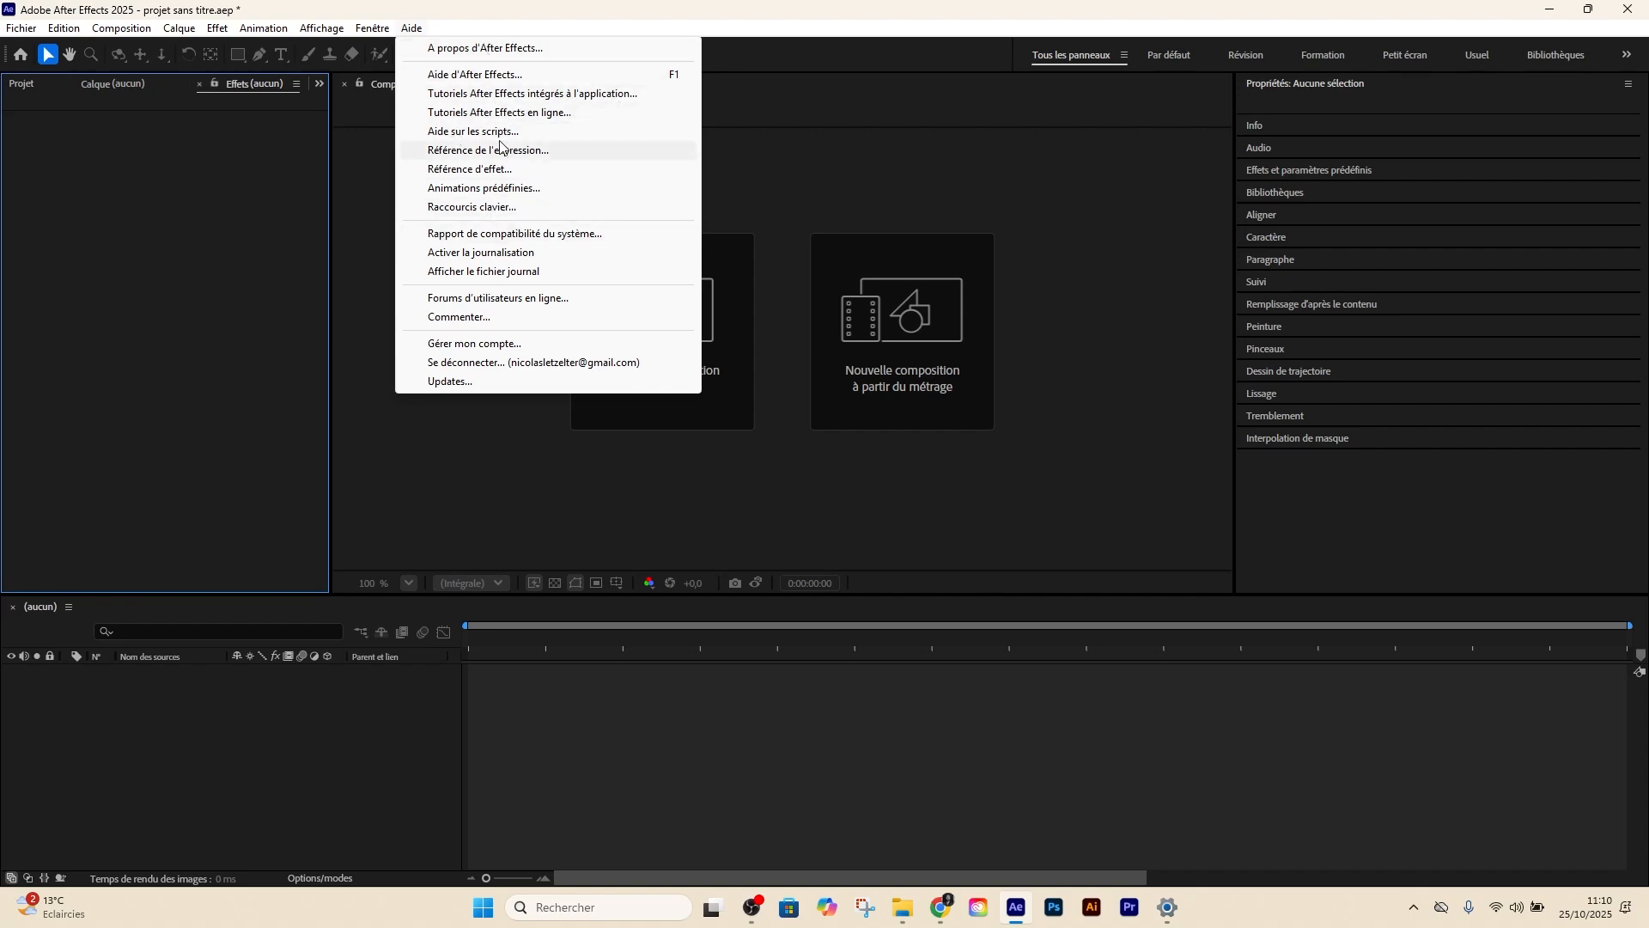
pyautogui.click(485, 209)
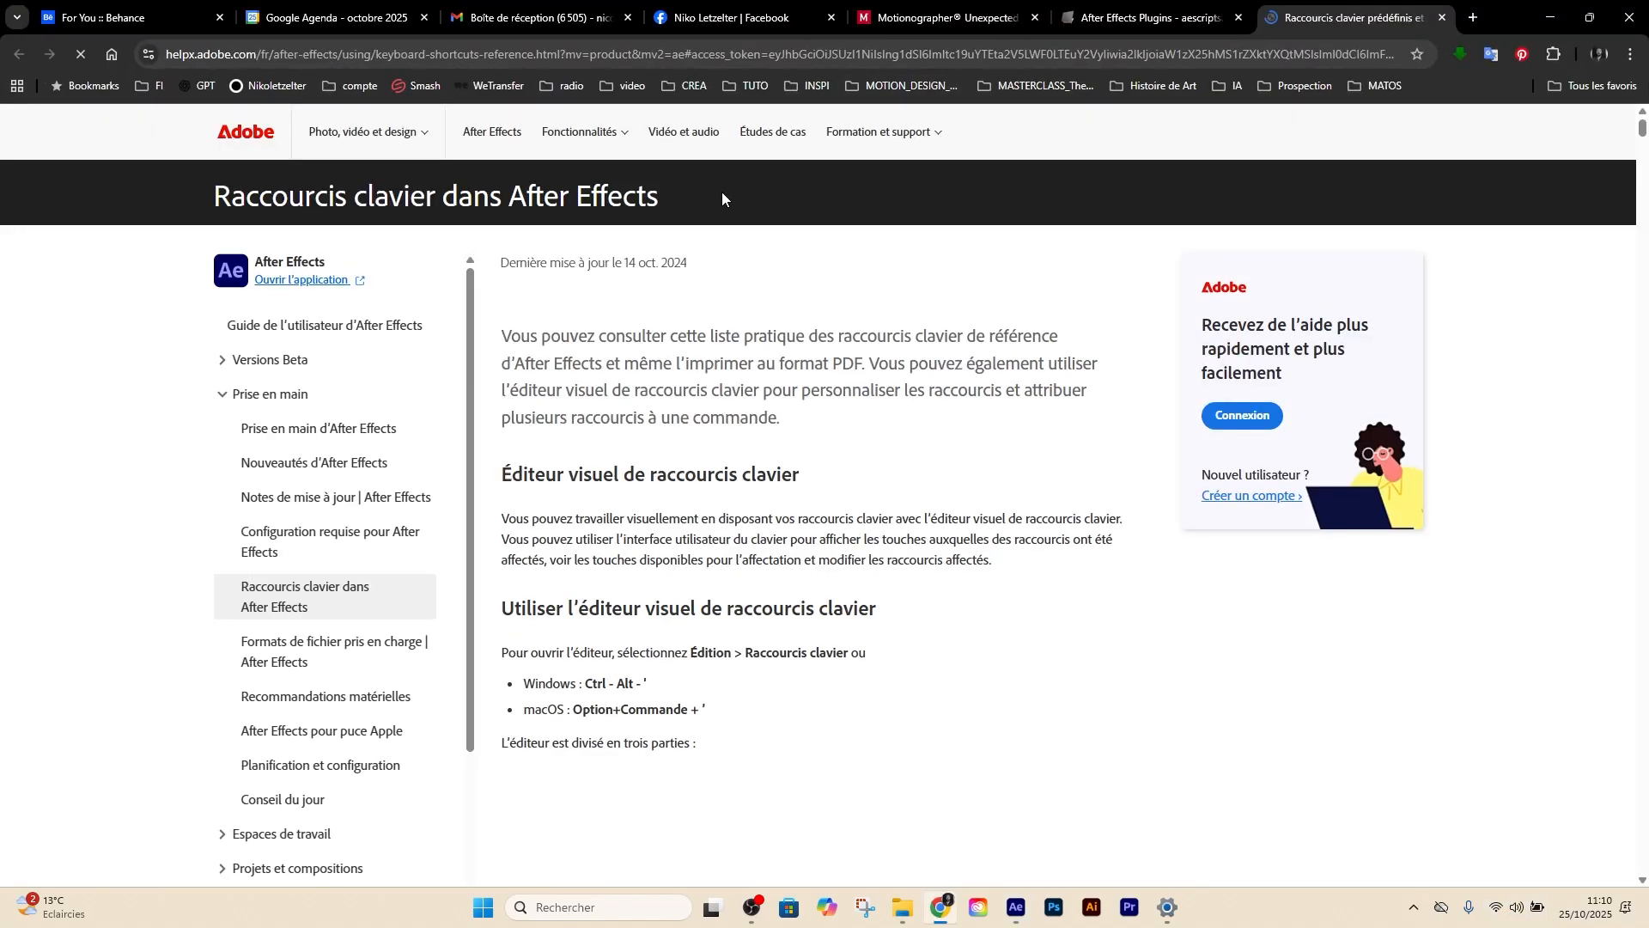
pyautogui.scroll(-3, 658, 562)
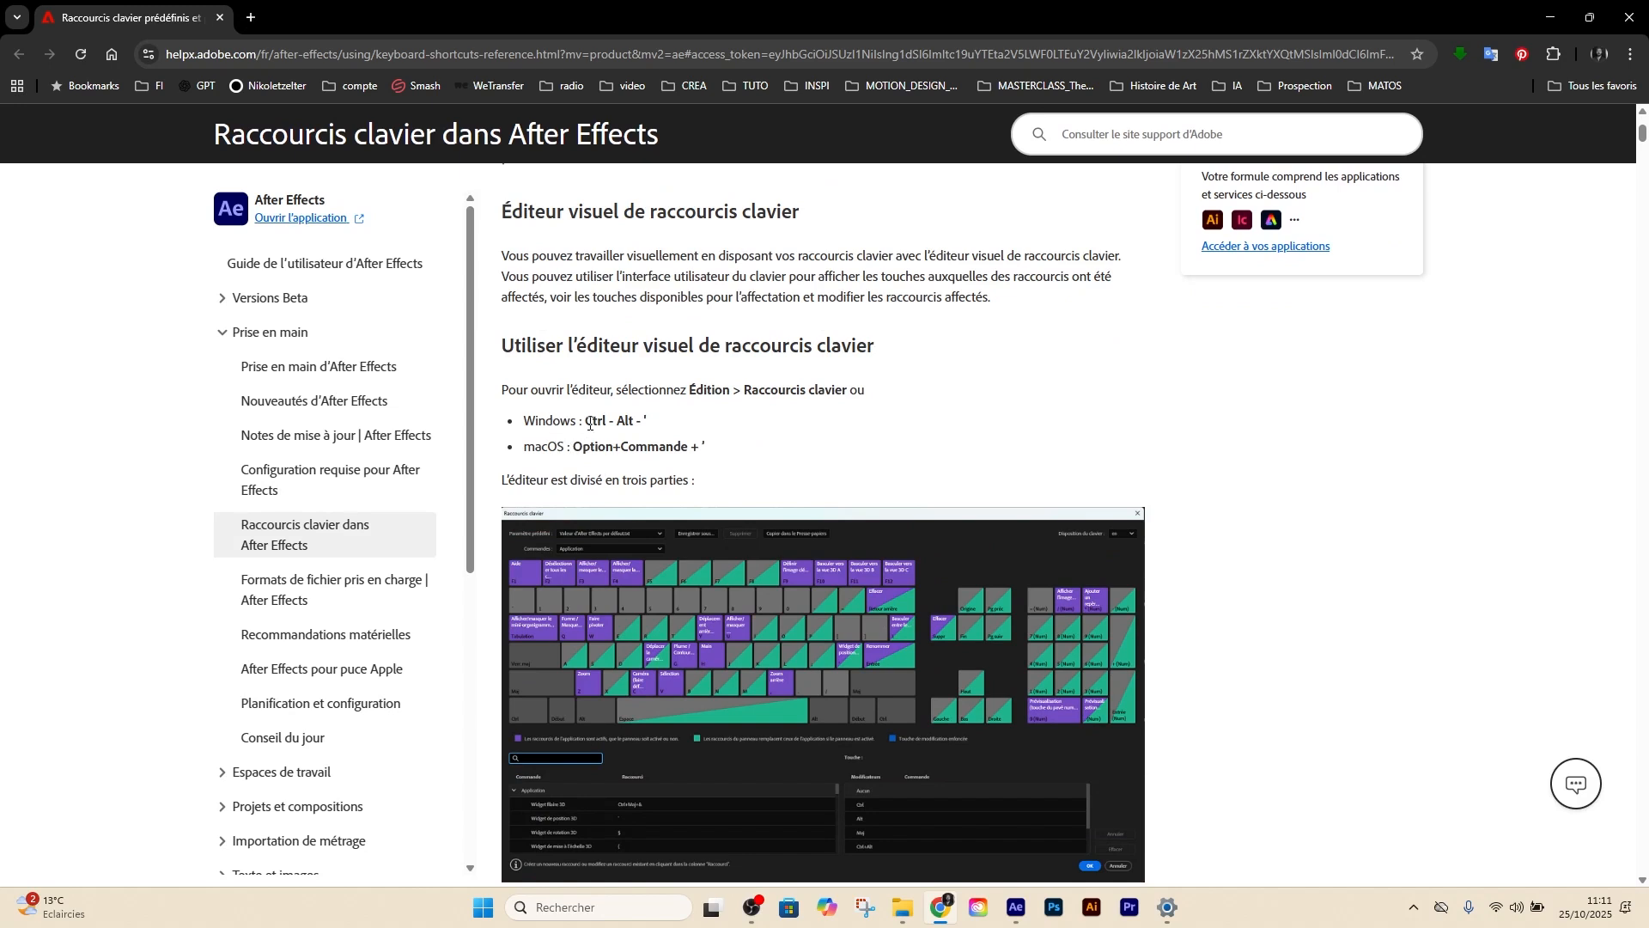
pyautogui.moveTo(635, 425); pyautogui.dragTo(582, 422)
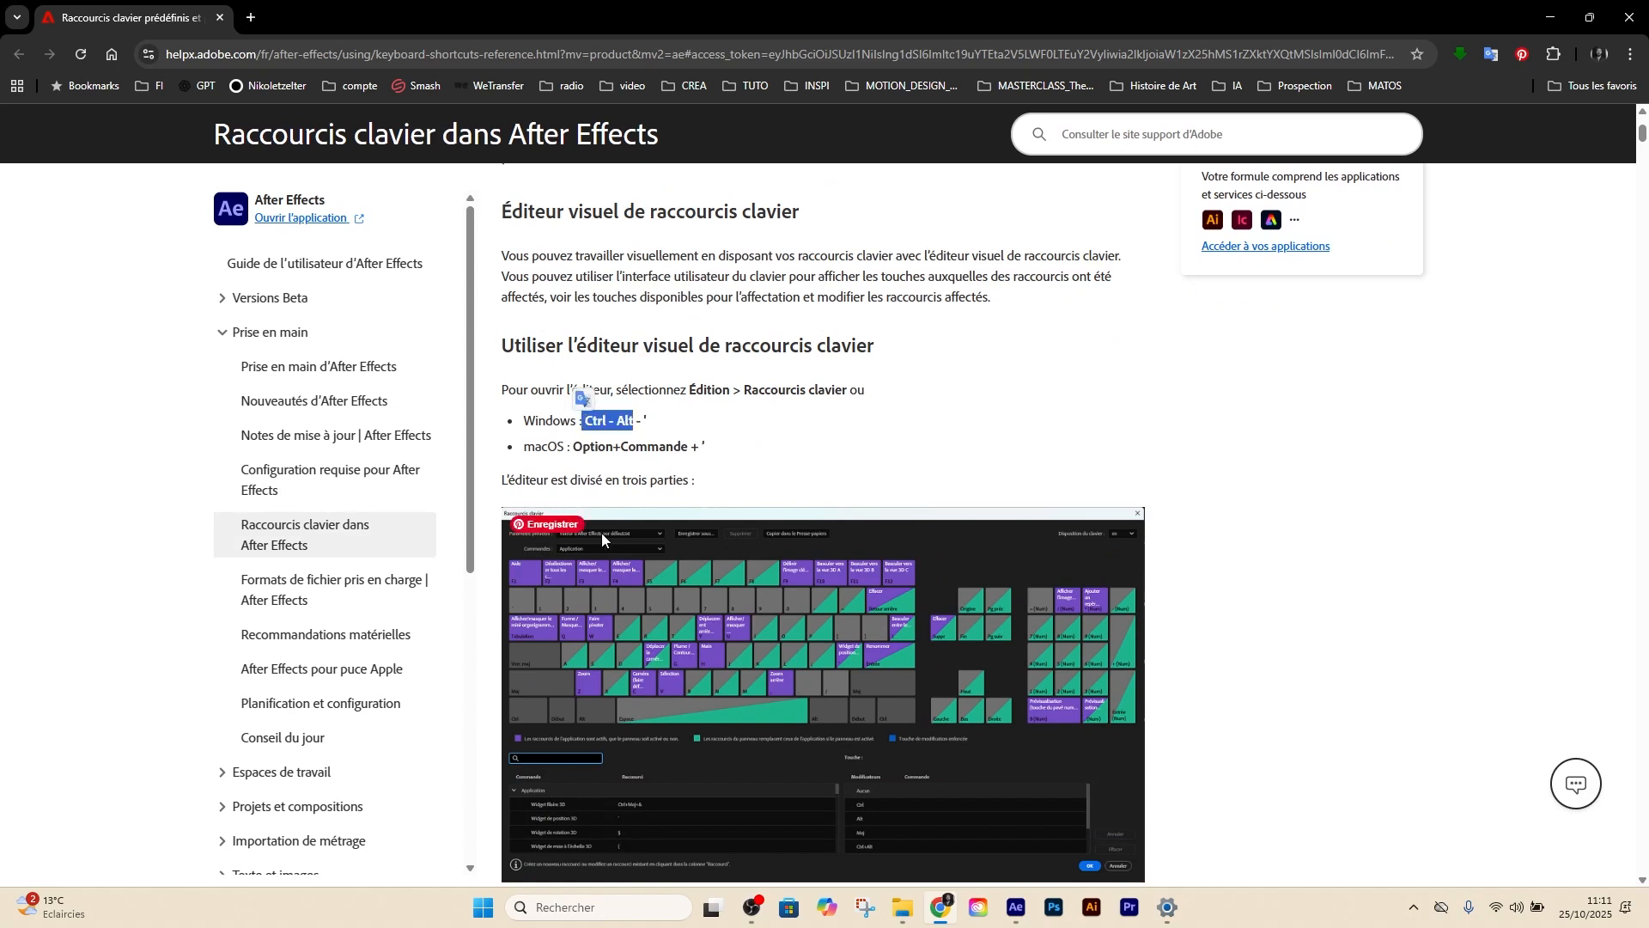
pyautogui.scroll(-2, 600, 534)
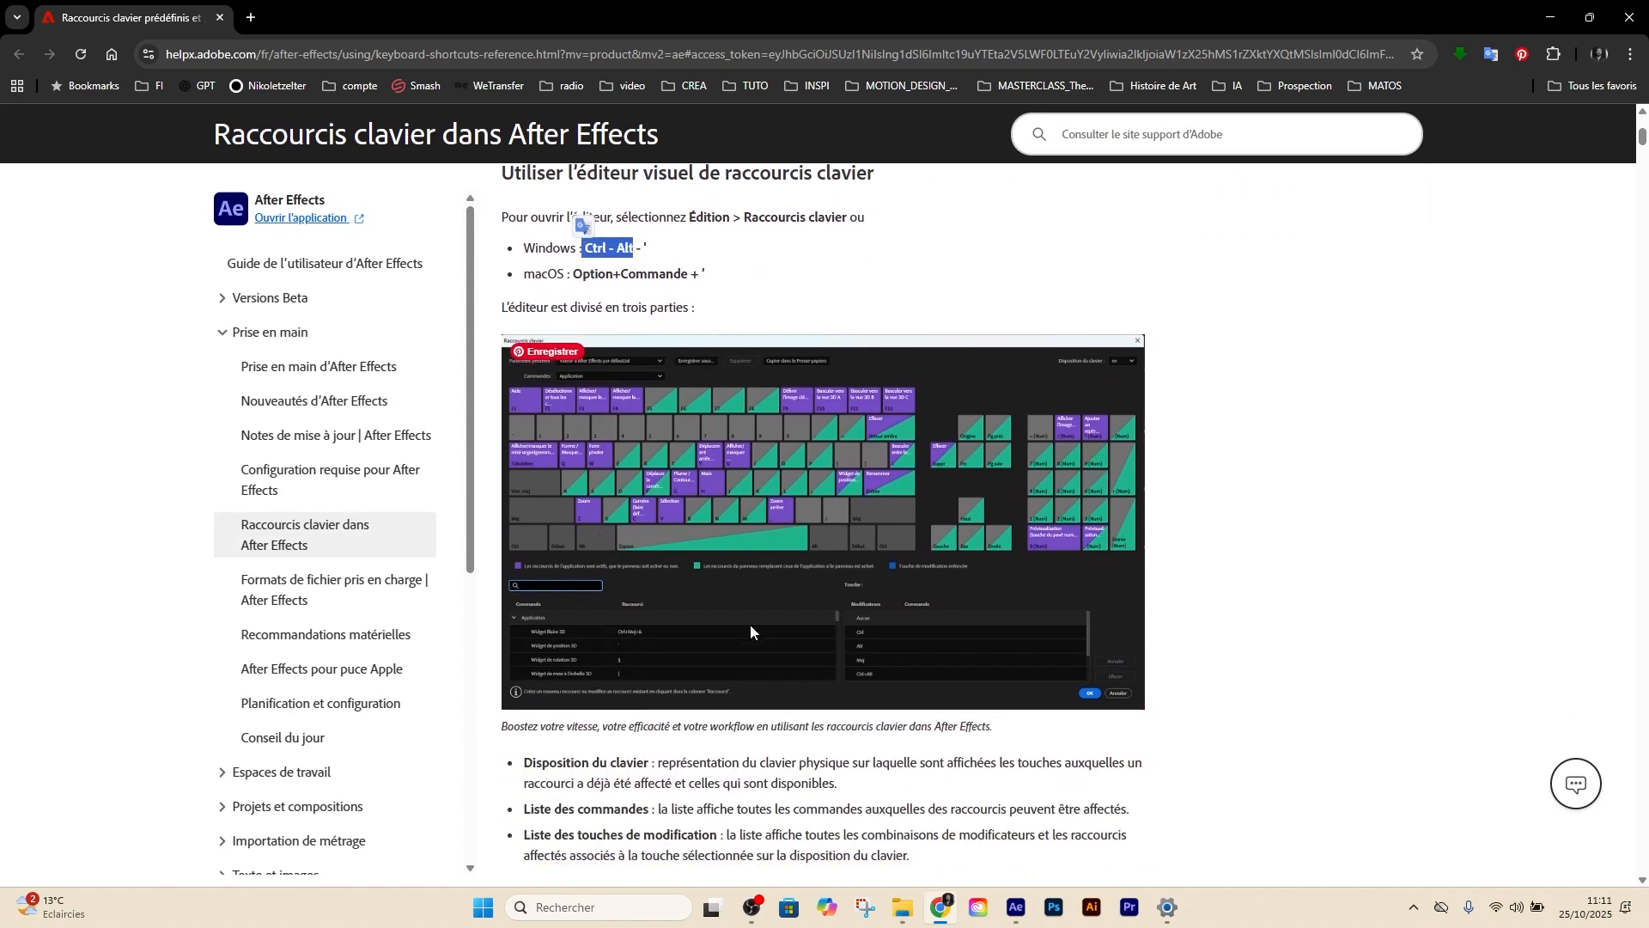
pyautogui.scroll(-2, 749, 624)
pyautogui.scroll(2, 834, 544)
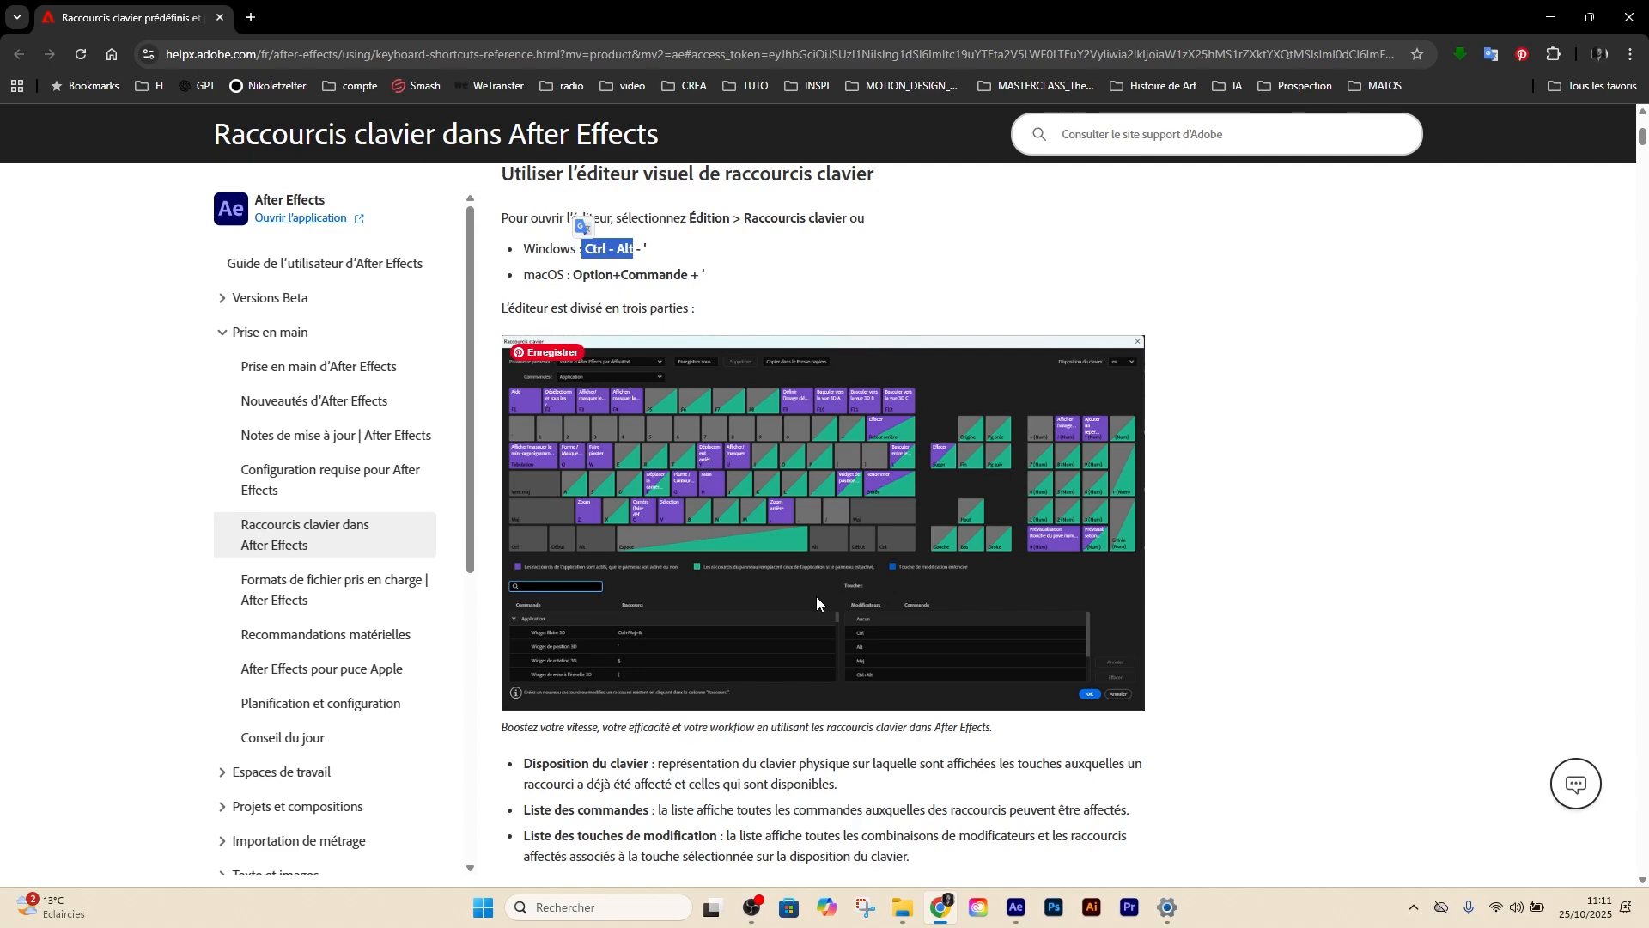
pyautogui.scroll(3, 809, 595)
pyautogui.scroll(-3, 809, 595)
# Enlarge the help page to 250% and examine the keyboard layout in the shortcut editor illustration
pyautogui.keyDown('ctrl'); pyautogui.scroll(1, 809, 595); pyautogui.keyUp('ctrl')
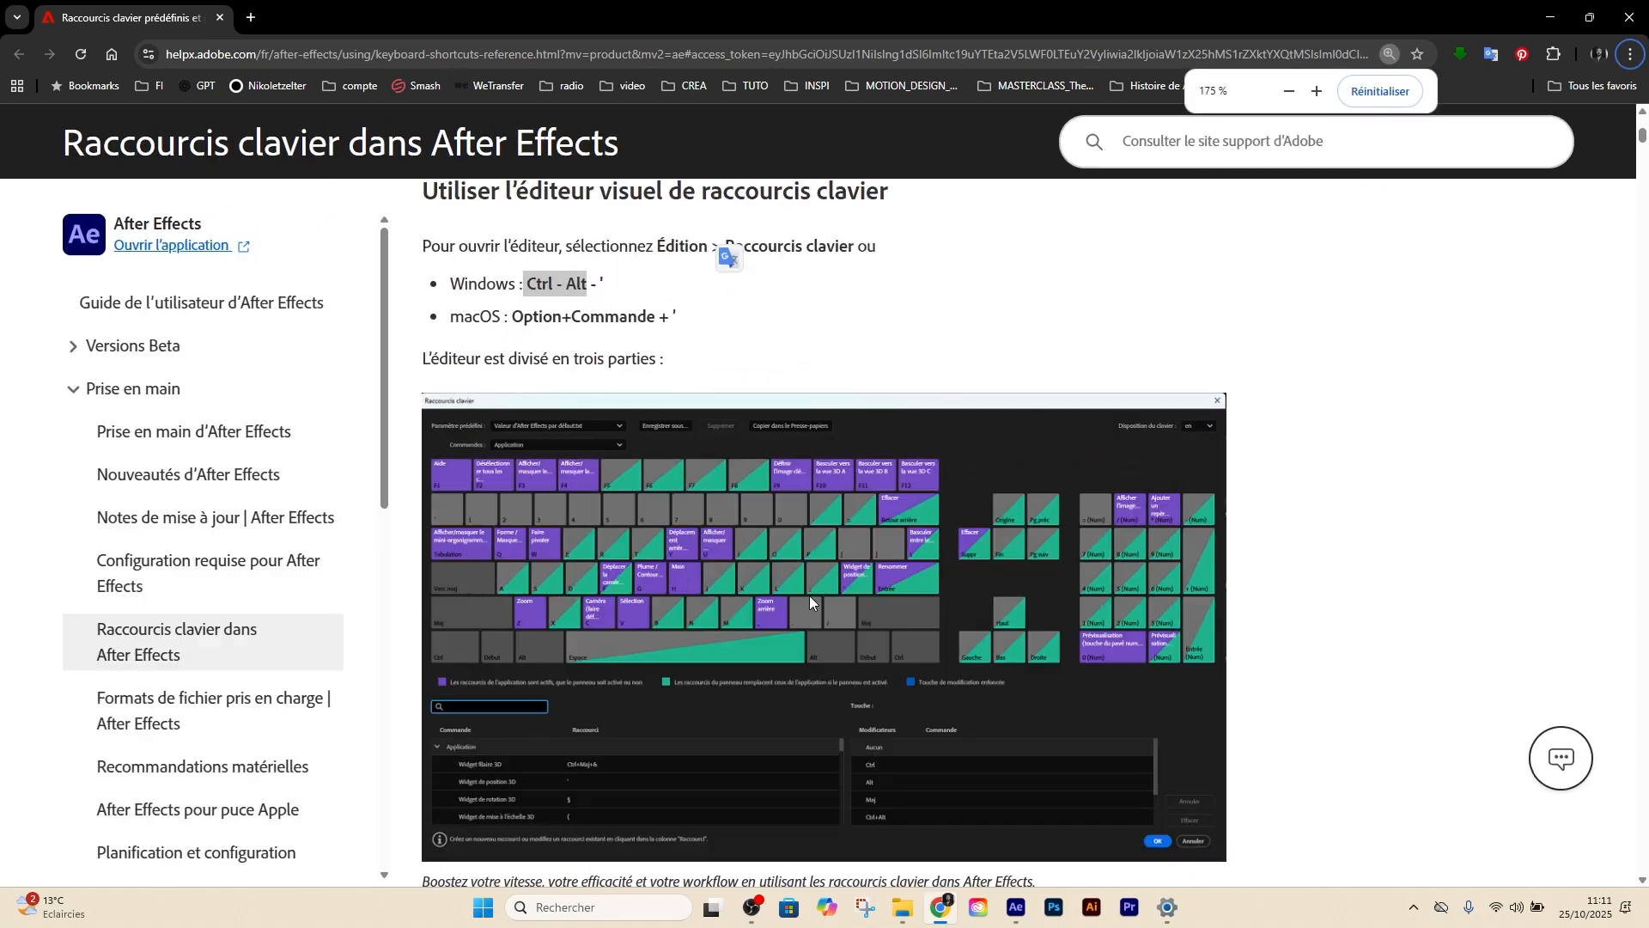
pyautogui.keyDown('ctrl'); pyautogui.scroll(1, 809, 595); pyautogui.keyUp('ctrl')
pyautogui.scroll(-3, 809, 595)
pyautogui.keyDown('ctrl'); pyautogui.scroll(1, 650, 570); pyautogui.keyUp('ctrl')
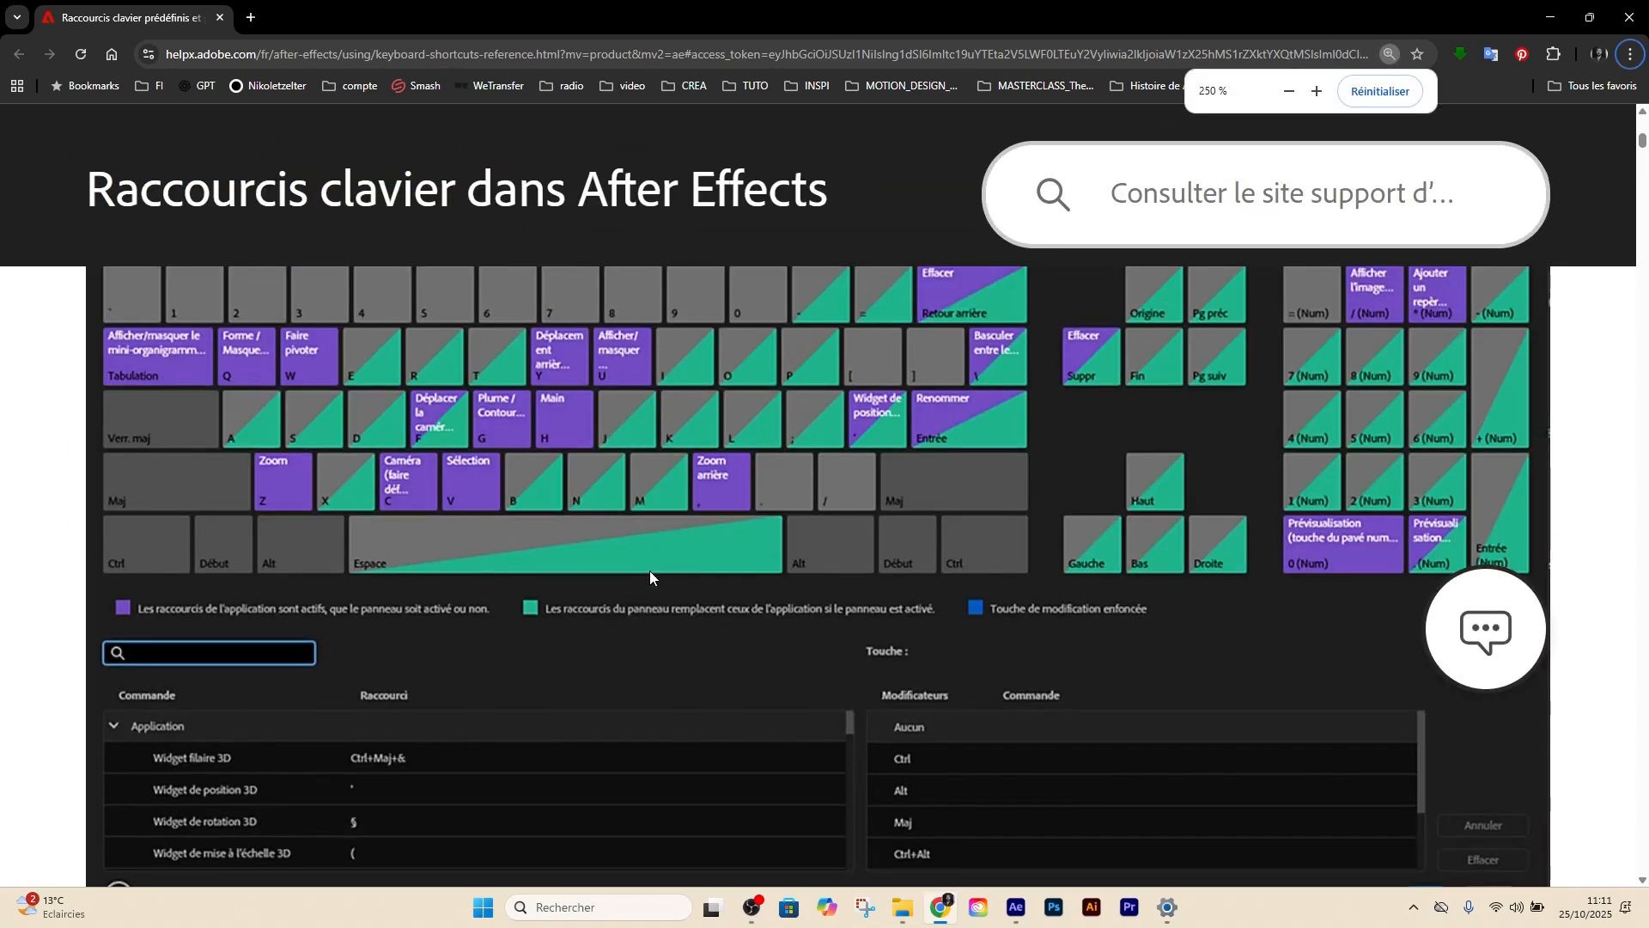